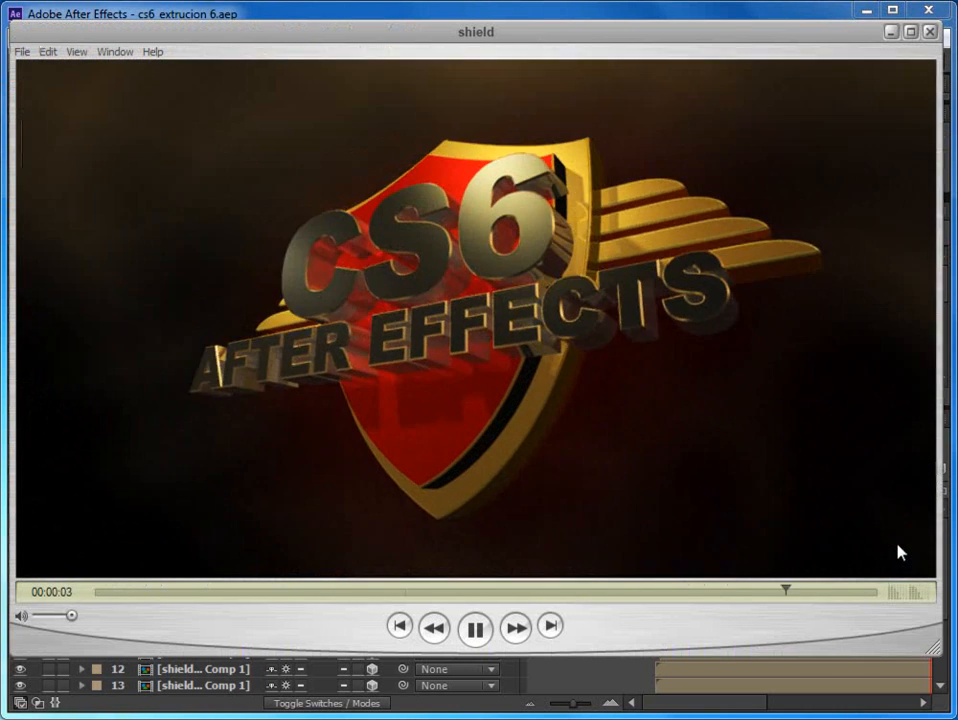
# Step: Review the finished shield animation, scrub back to near its start, and close the player
pyautogui.click(474, 628)
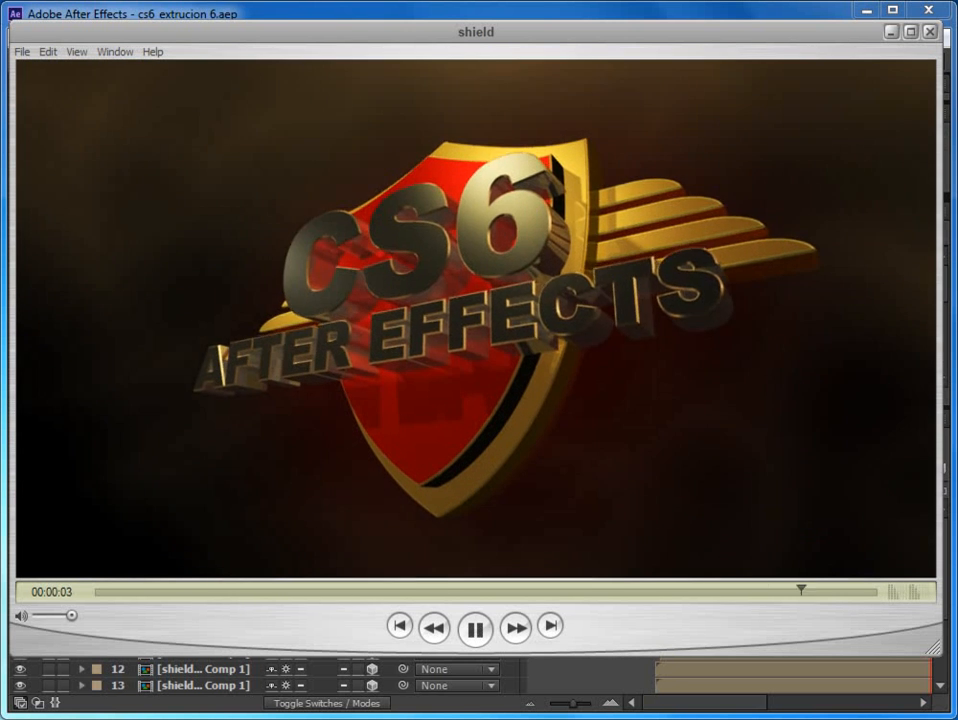
pyautogui.moveTo(280, 598); pyautogui.dragTo(141, 592)
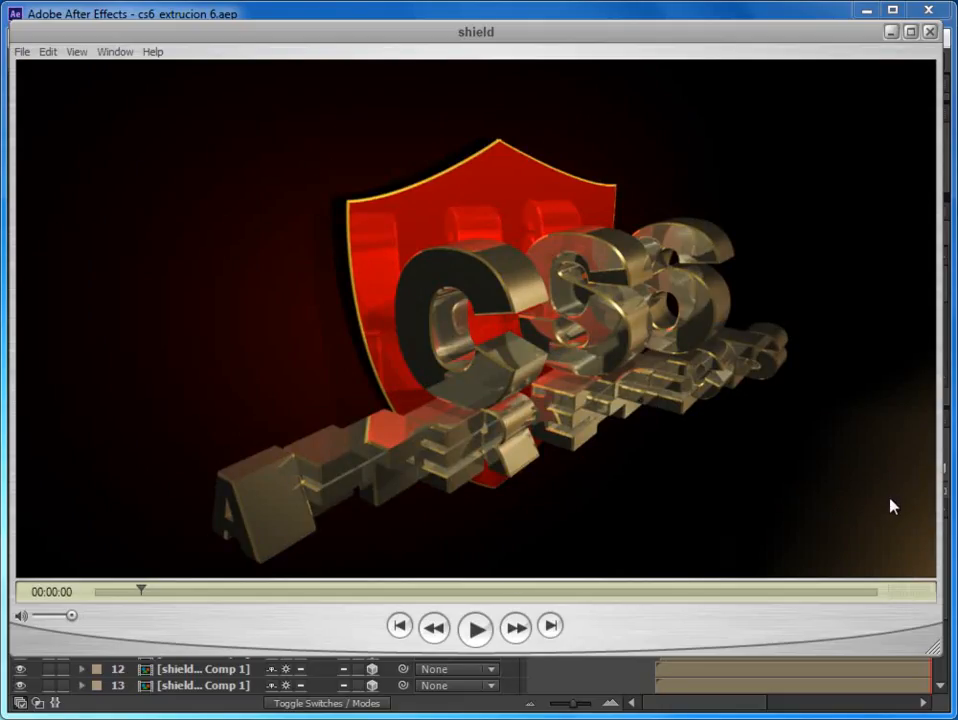
pyautogui.click(929, 31)
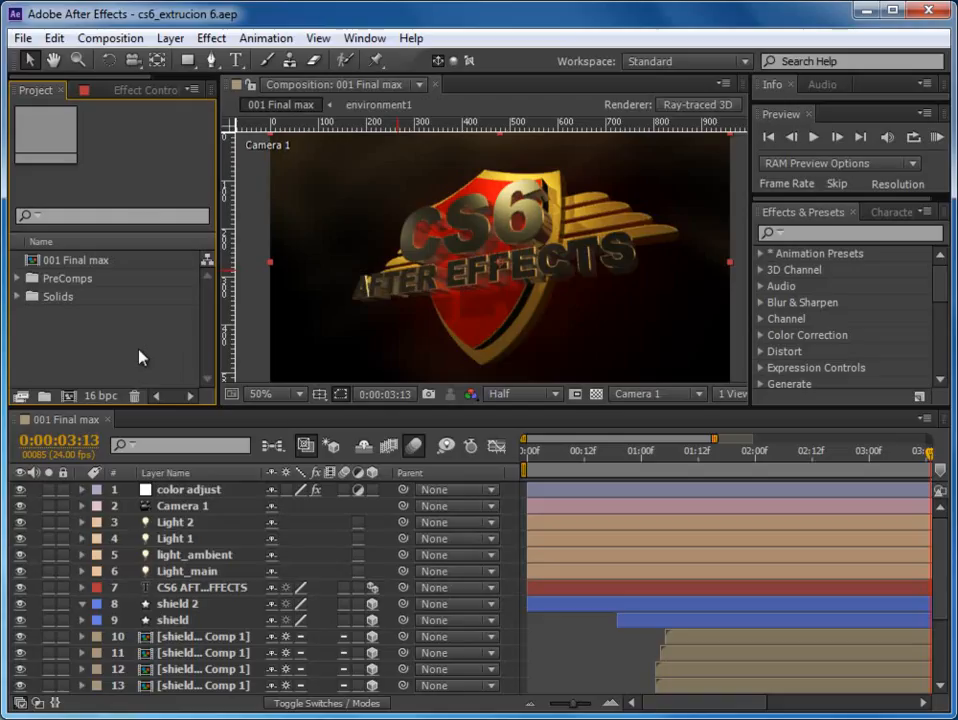
# Step: Create a new 960 × 540 composition at 24 fps named "001 Final tuts"
pyautogui.click(99, 40)
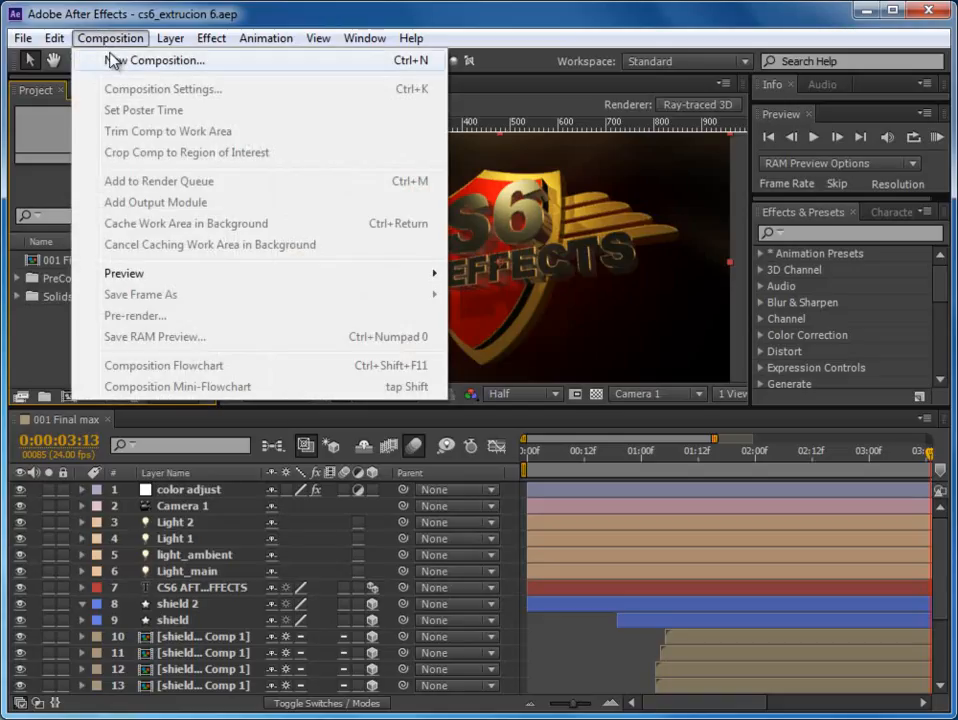
pyautogui.click(111, 60)
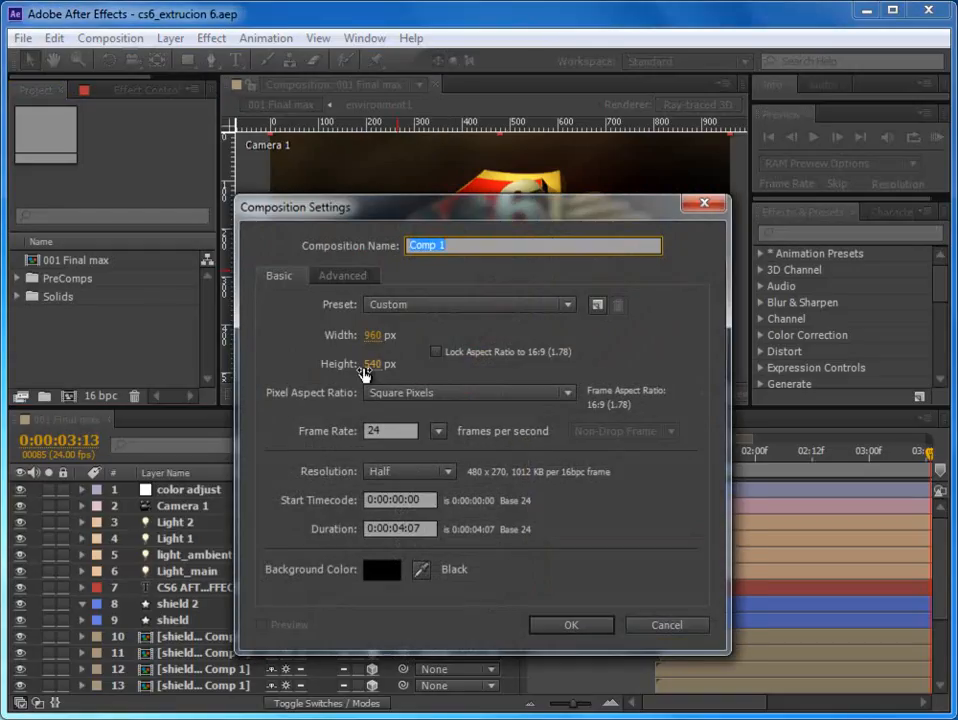
pyautogui.write('t')
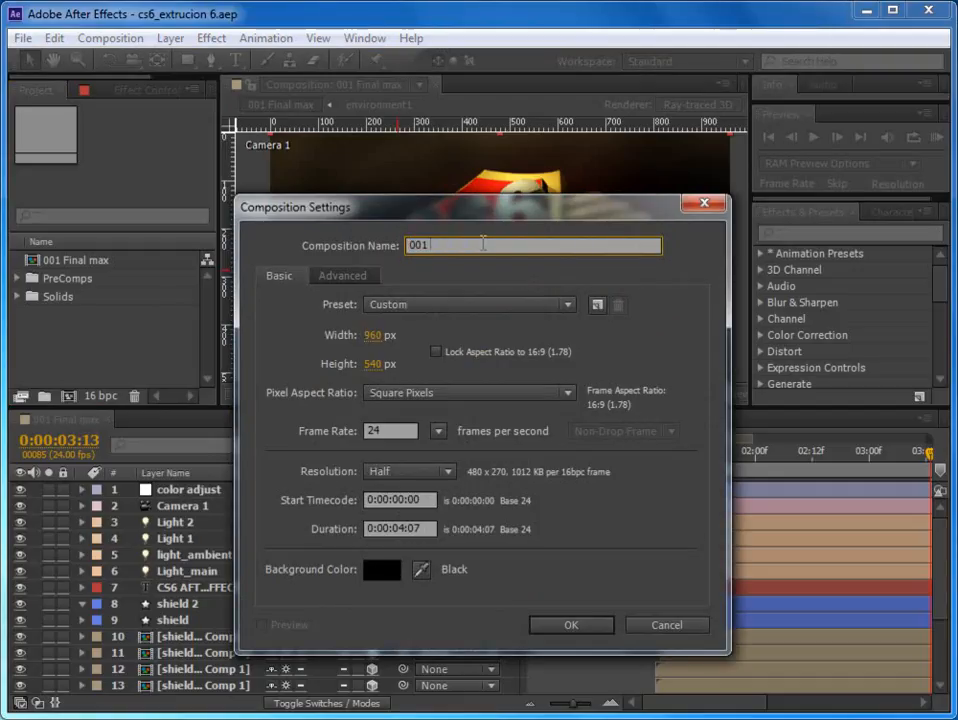
pyautogui.write('tuts')
pyautogui.click(573, 628)
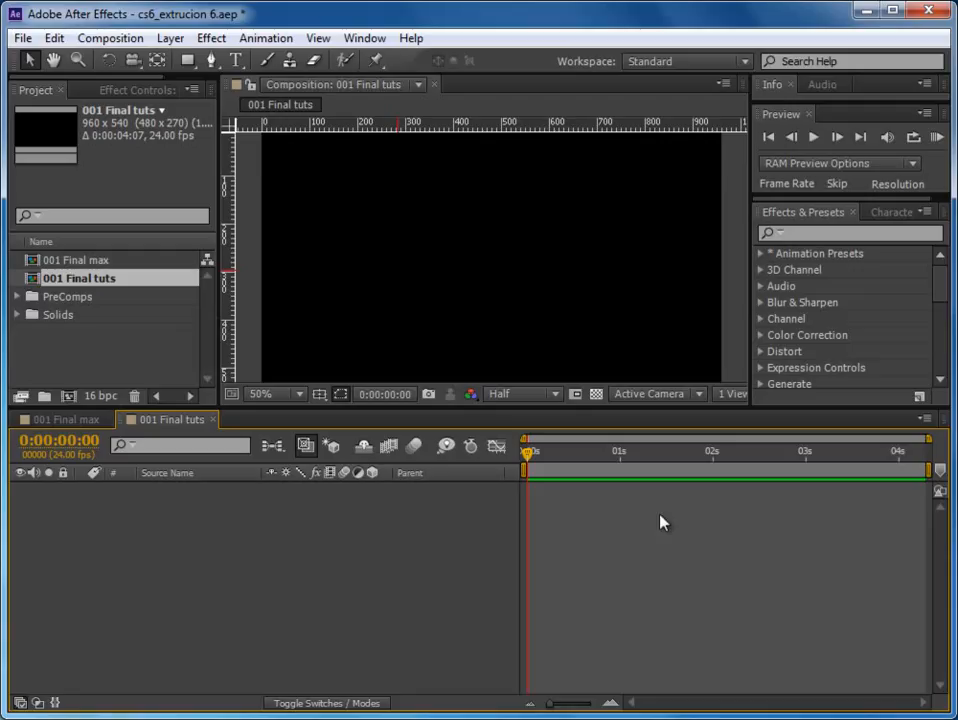
# Step: Enlarge the composition preview area and add a text layer reading "CS6"
pyautogui.moveTo(508, 405); pyautogui.dragTo(510, 438)
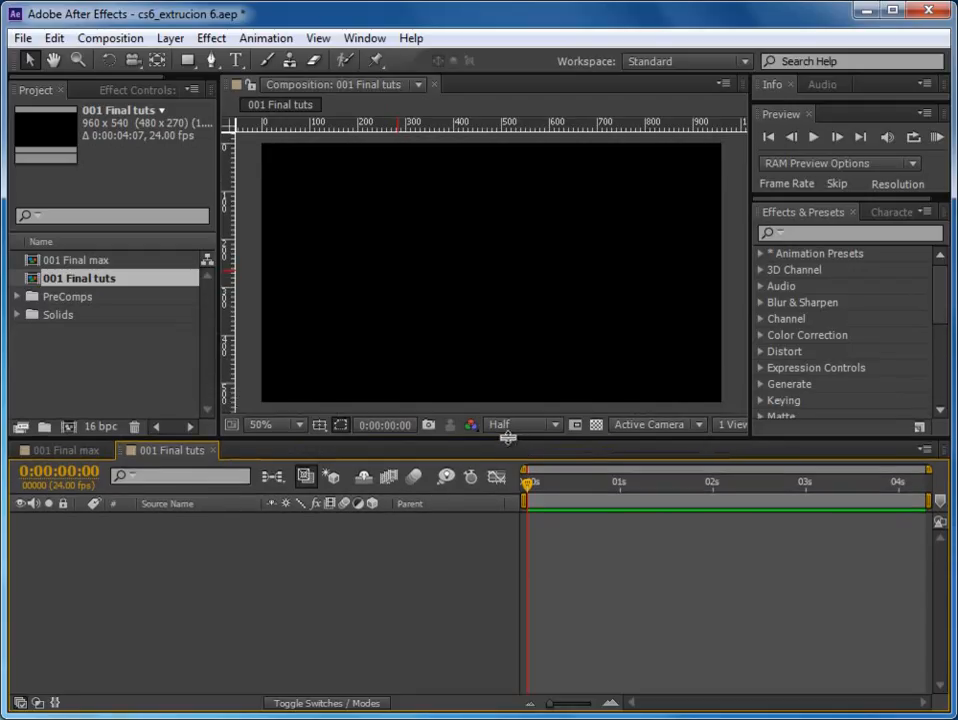
pyautogui.click(168, 38)
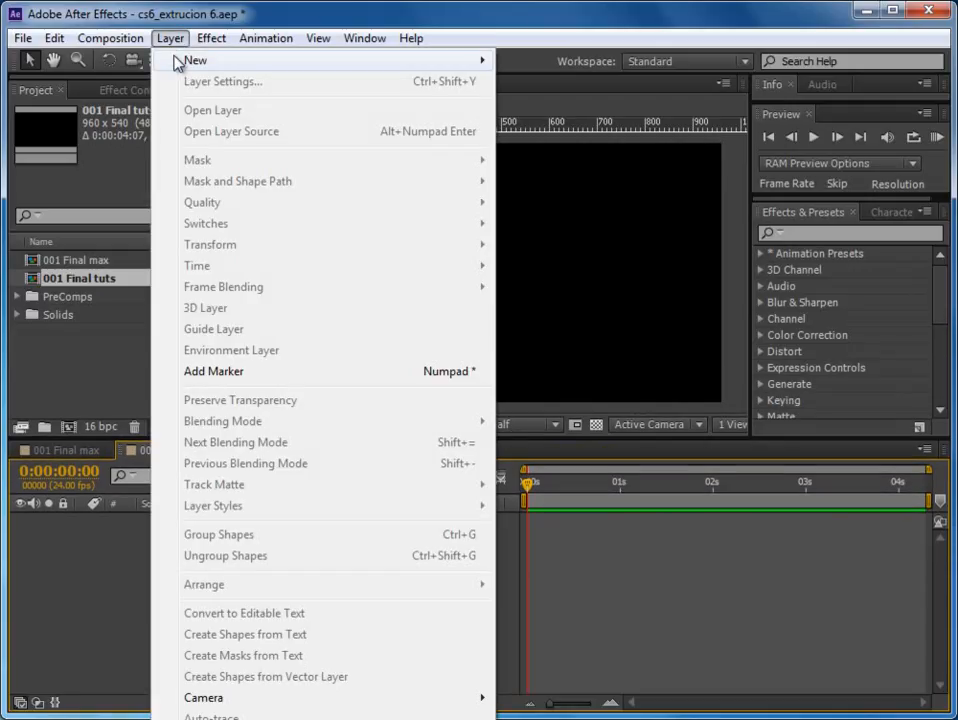
pyautogui.moveTo(181, 62)
pyautogui.click(567, 62)
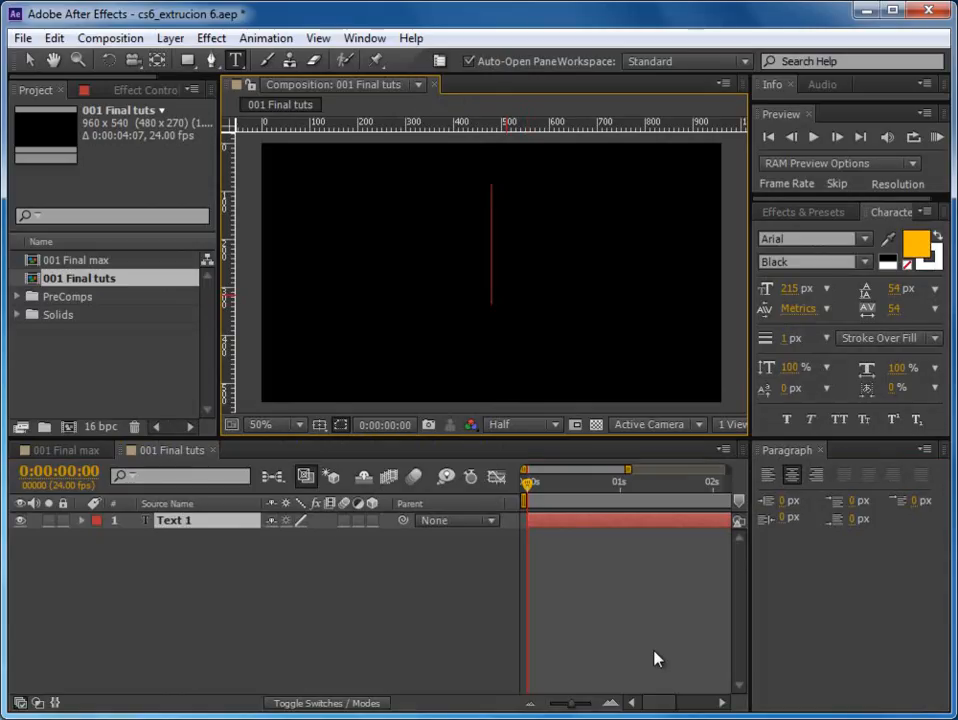
pyautogui.write('CS')
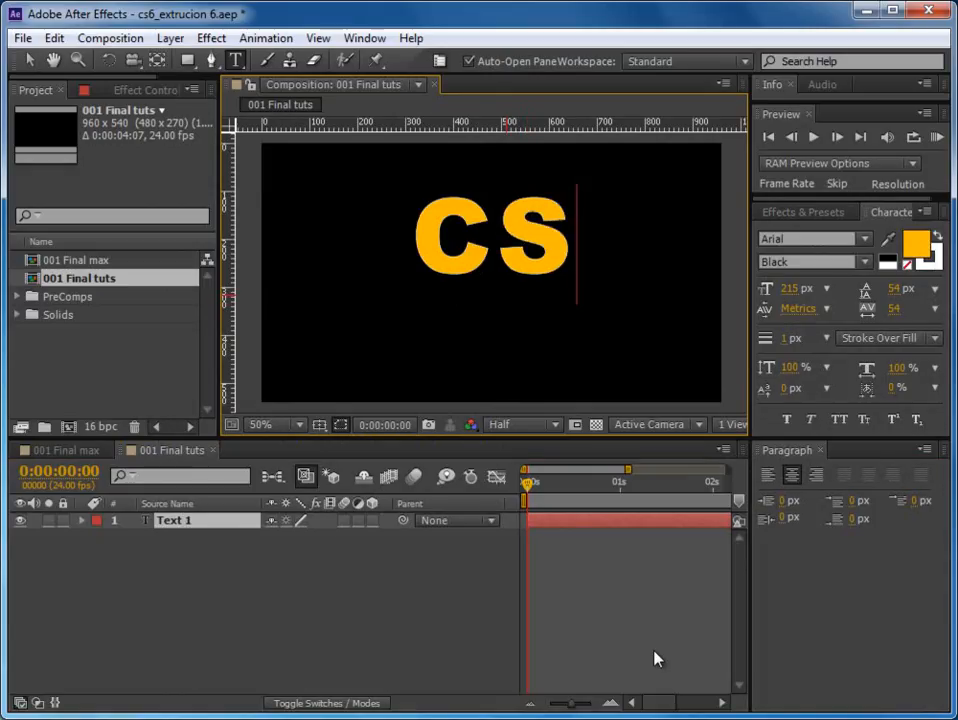
pyautogui.write('6')
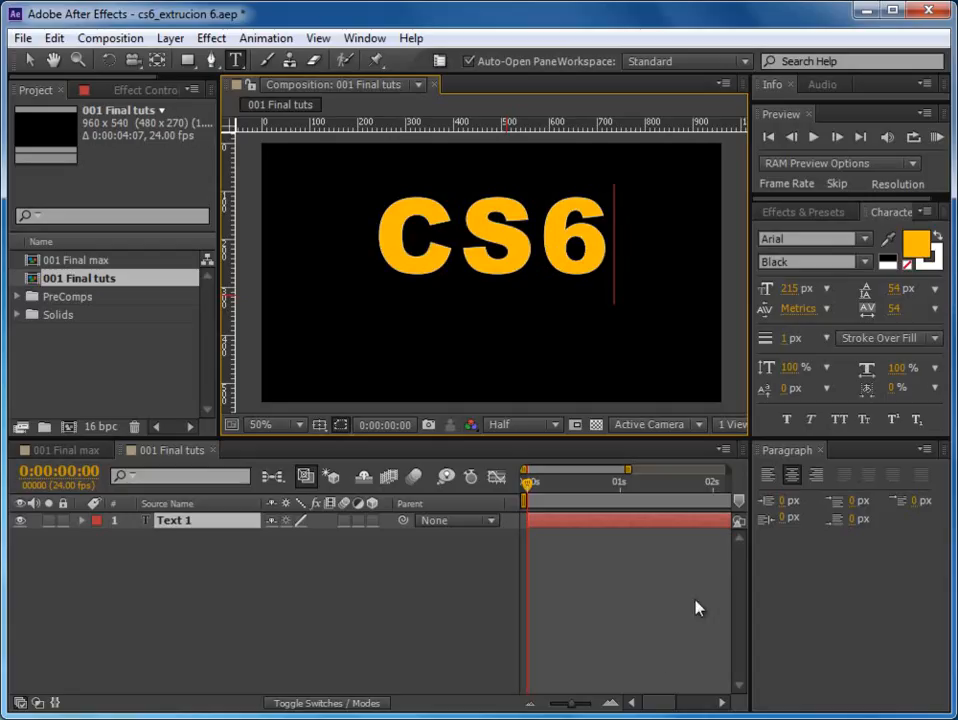
pyautogui.click(680, 458)
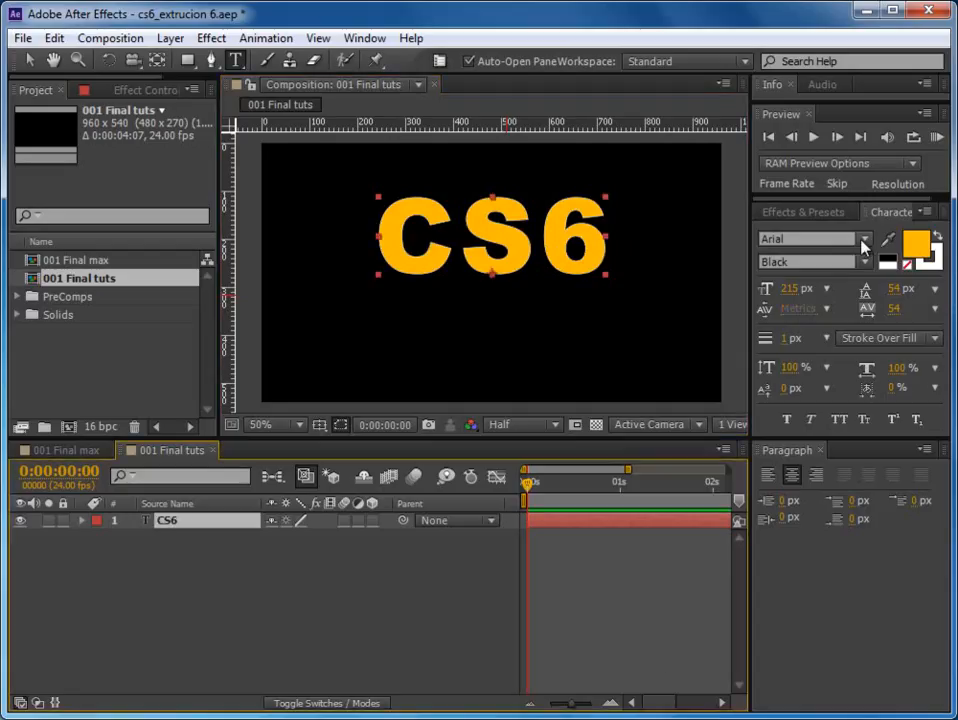
pyautogui.click(809, 213)
pyautogui.click(900, 213)
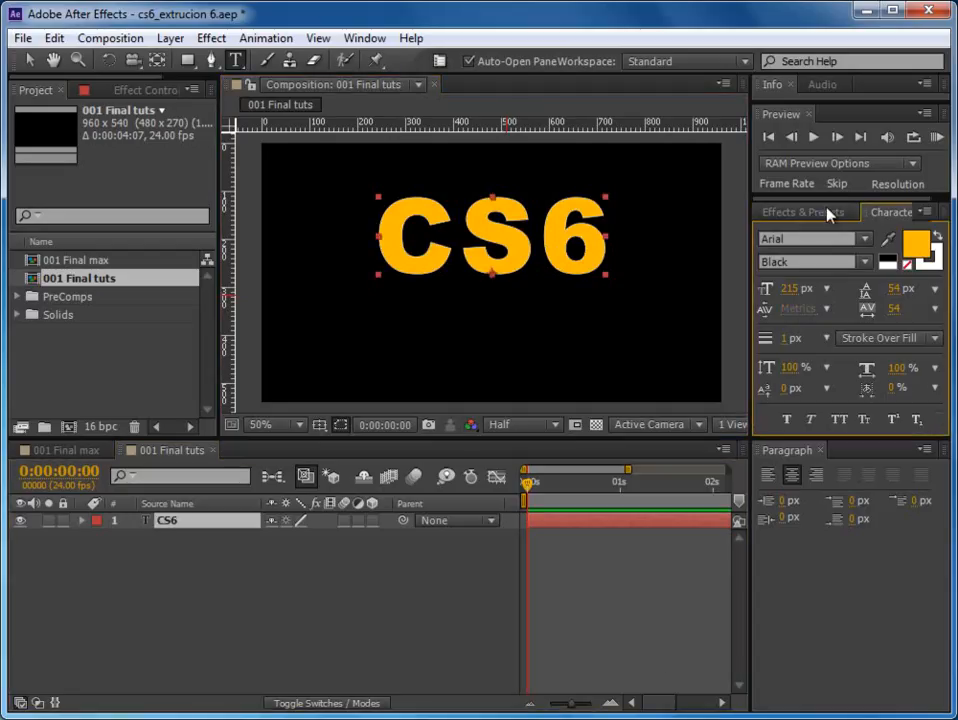
pyautogui.click(804, 216)
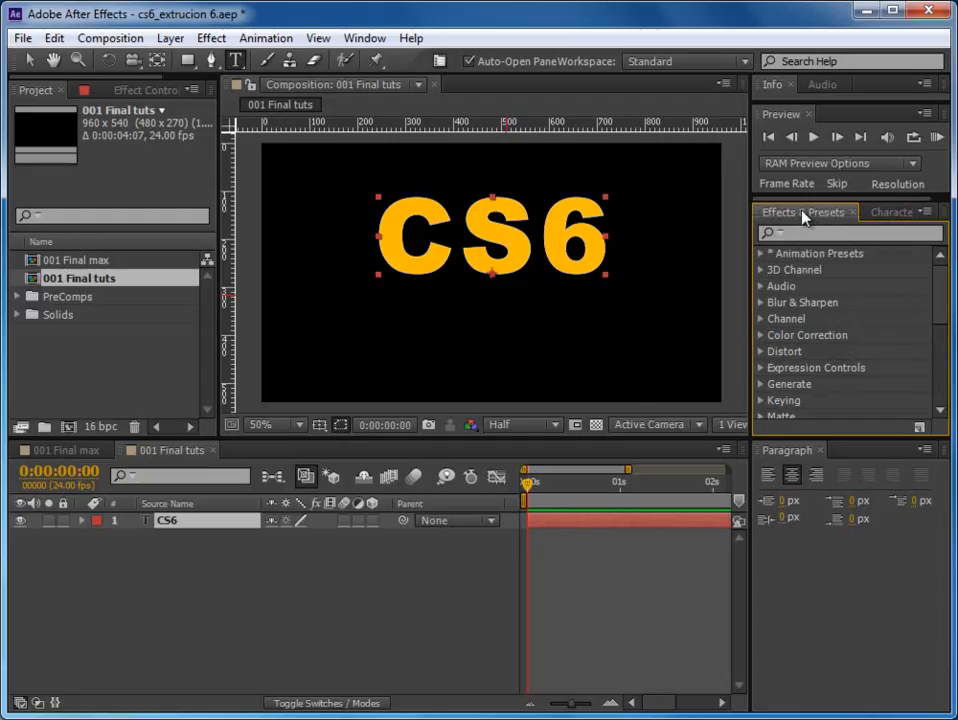
pyautogui.click(884, 214)
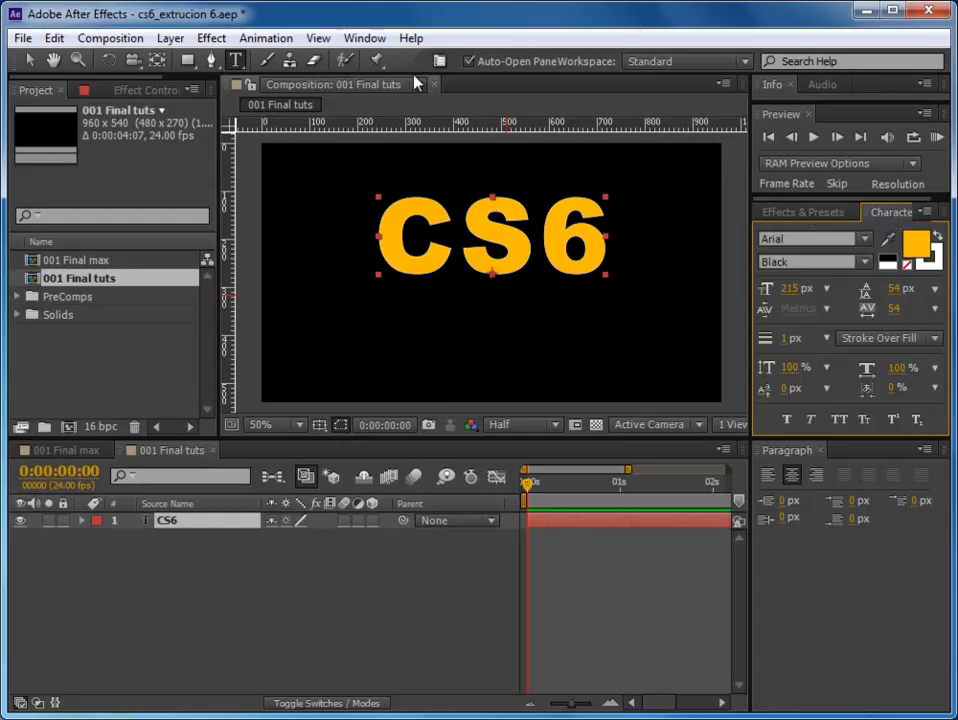
pyautogui.click(364, 38)
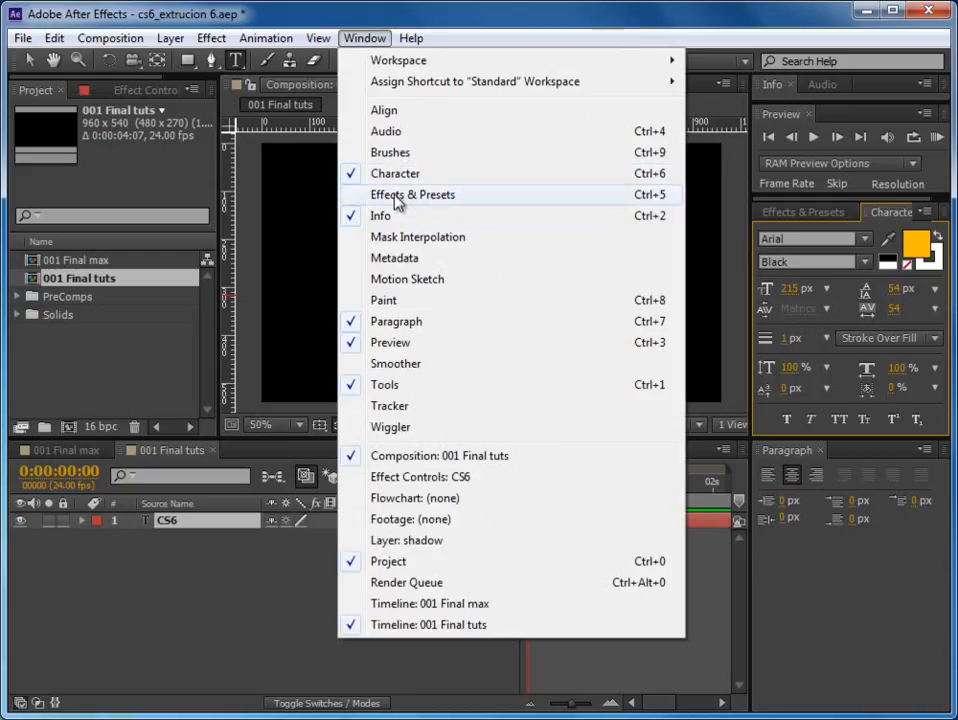
pyautogui.click(563, 21)
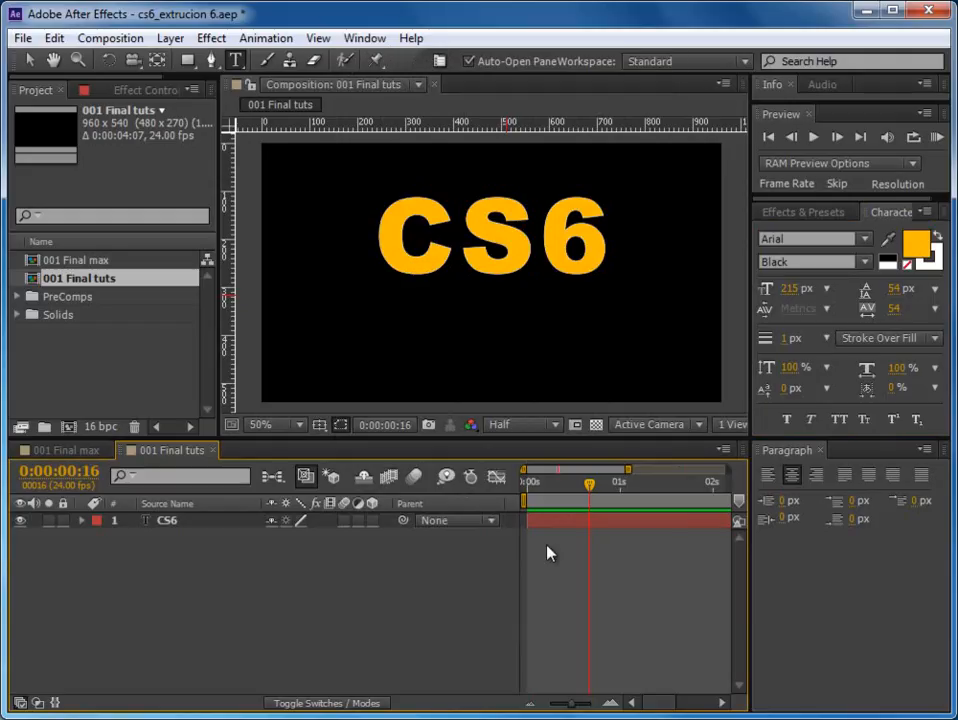
# Step: Hide the paragraph settings and enable per-character 3D for the CS6 text layer
pyautogui.click(821, 450)
pyautogui.click(100, 525)
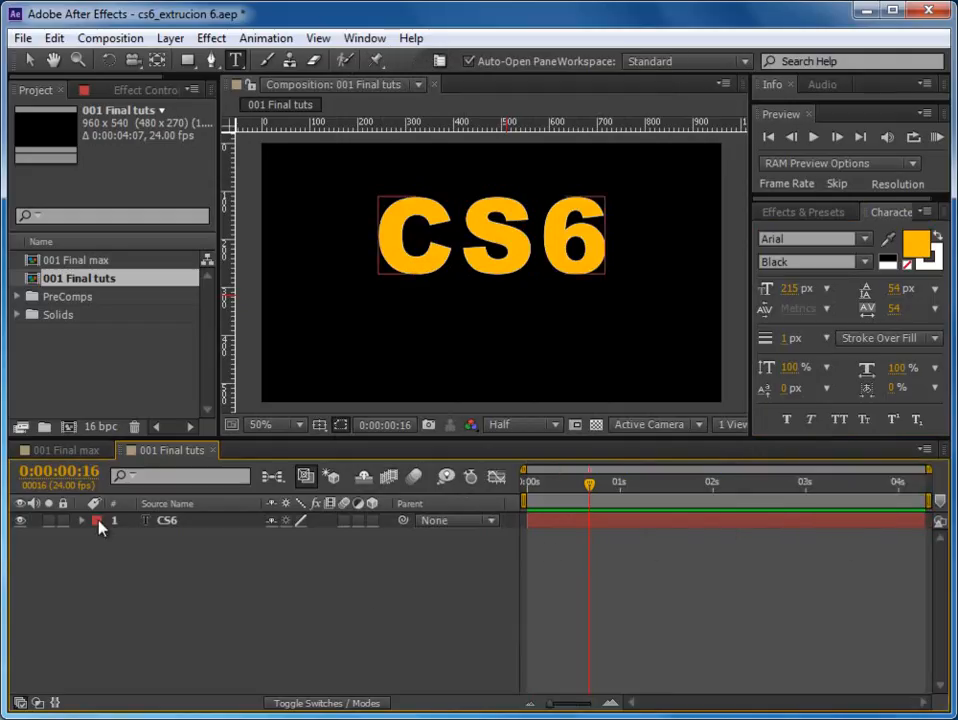
pyautogui.click(82, 522)
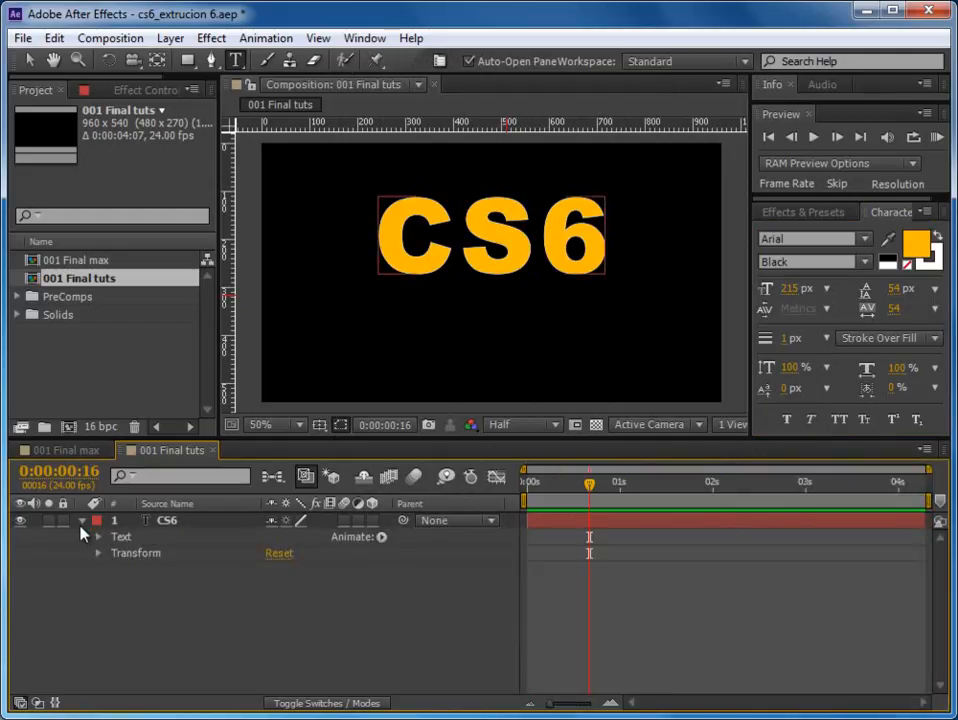
pyautogui.click(381, 537)
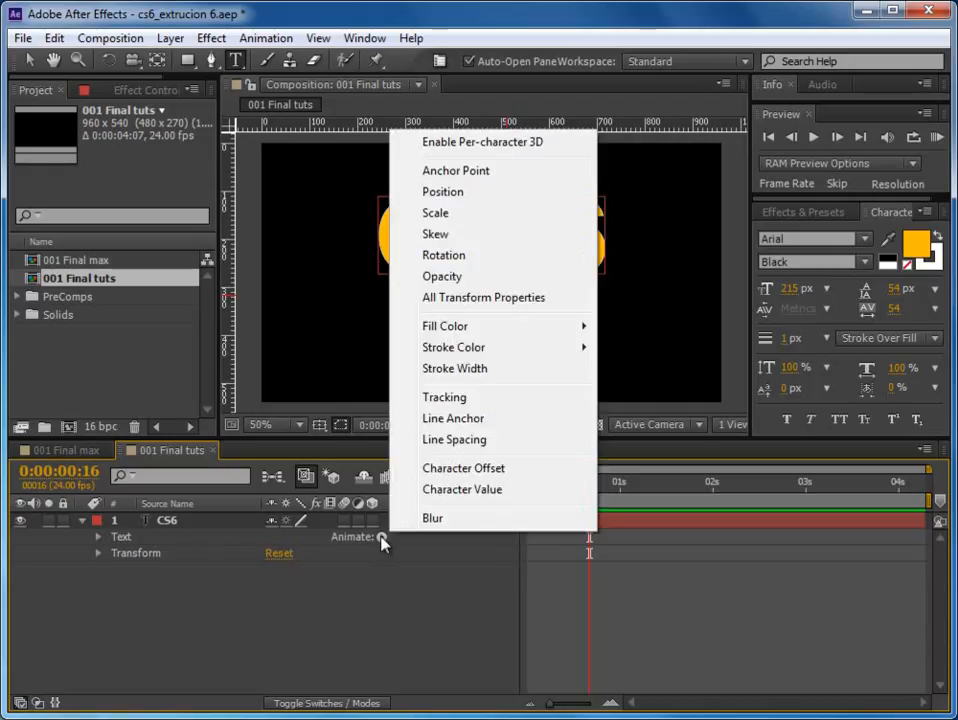
pyautogui.click(466, 145)
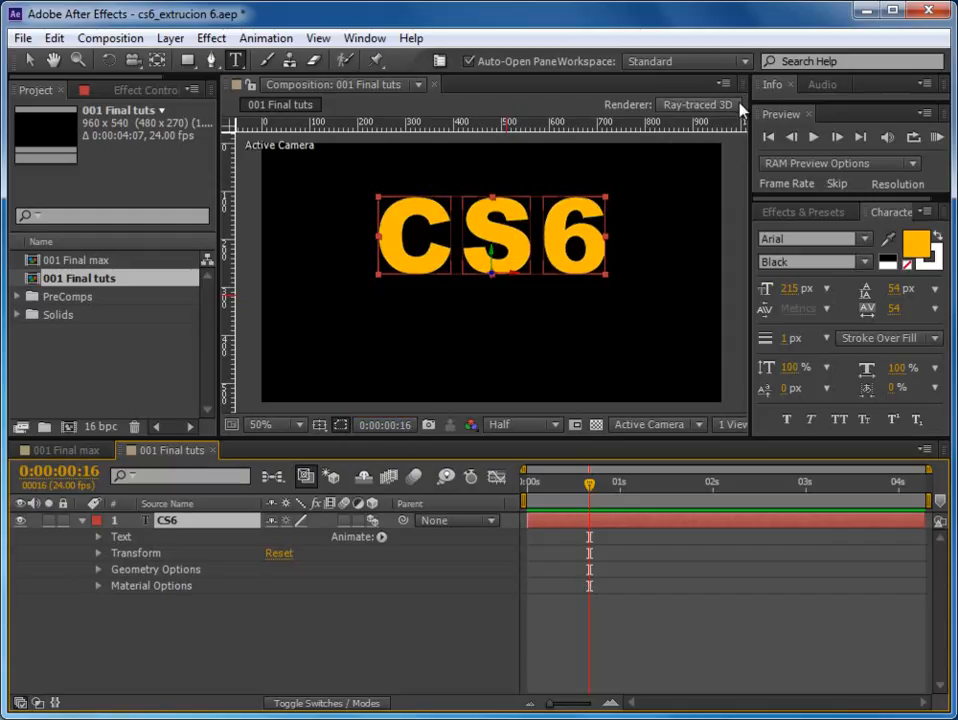
# Step: Switch the 001 Final tuts composition's renderer to Classic 3D
pyautogui.click(692, 108)
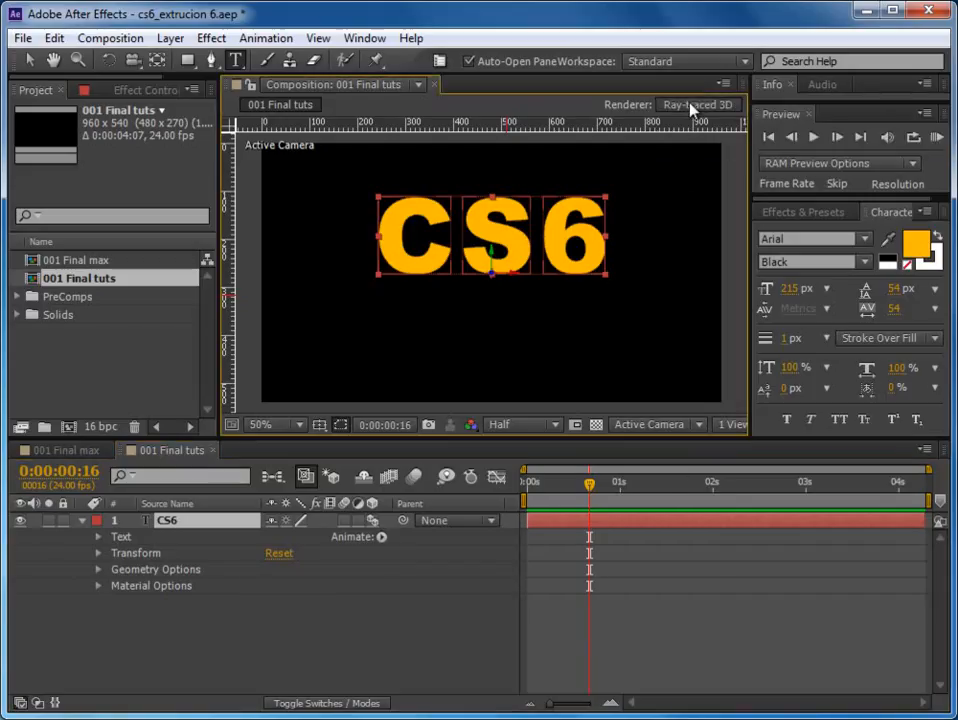
pyautogui.click(430, 382)
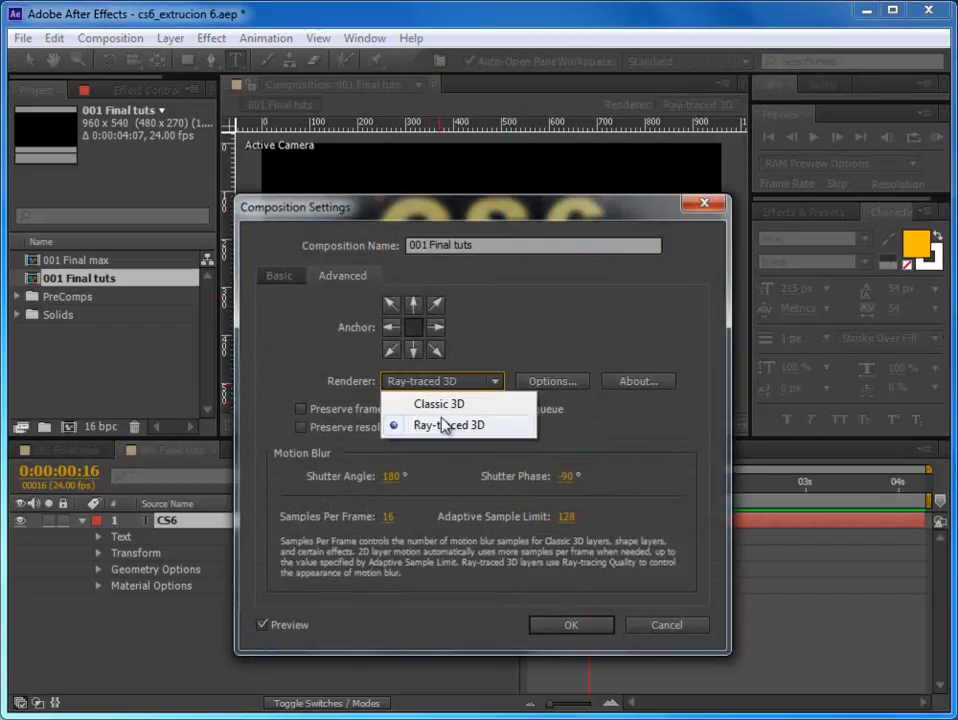
pyautogui.click(441, 405)
pyautogui.click(567, 624)
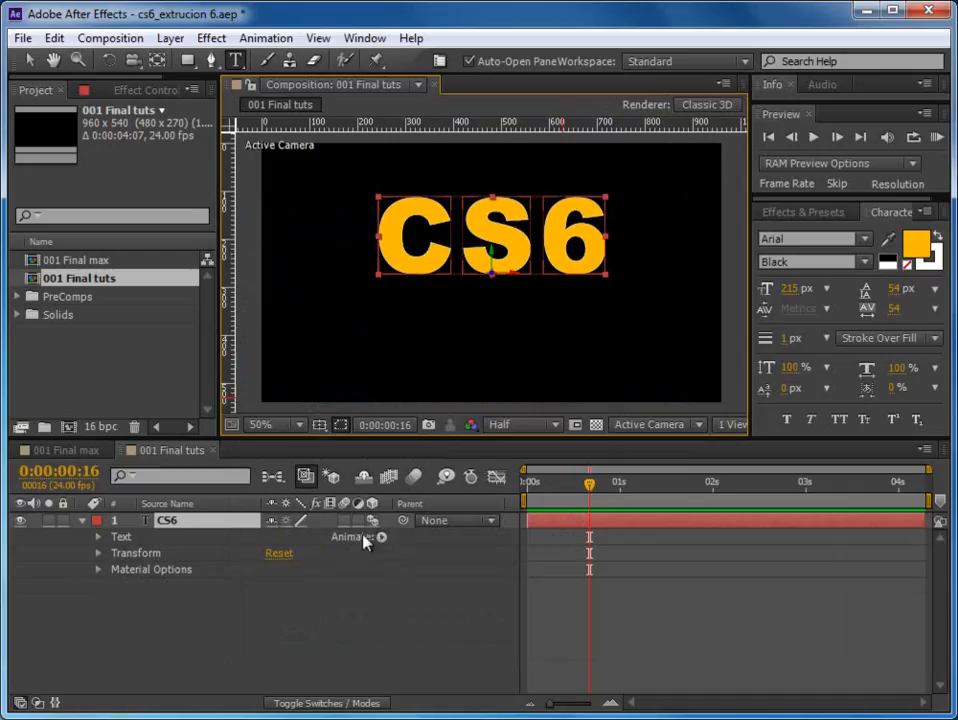
# Step: Set the renderer of the 001 Final tuts composition to Ray-traced 3D
pyautogui.click(702, 108)
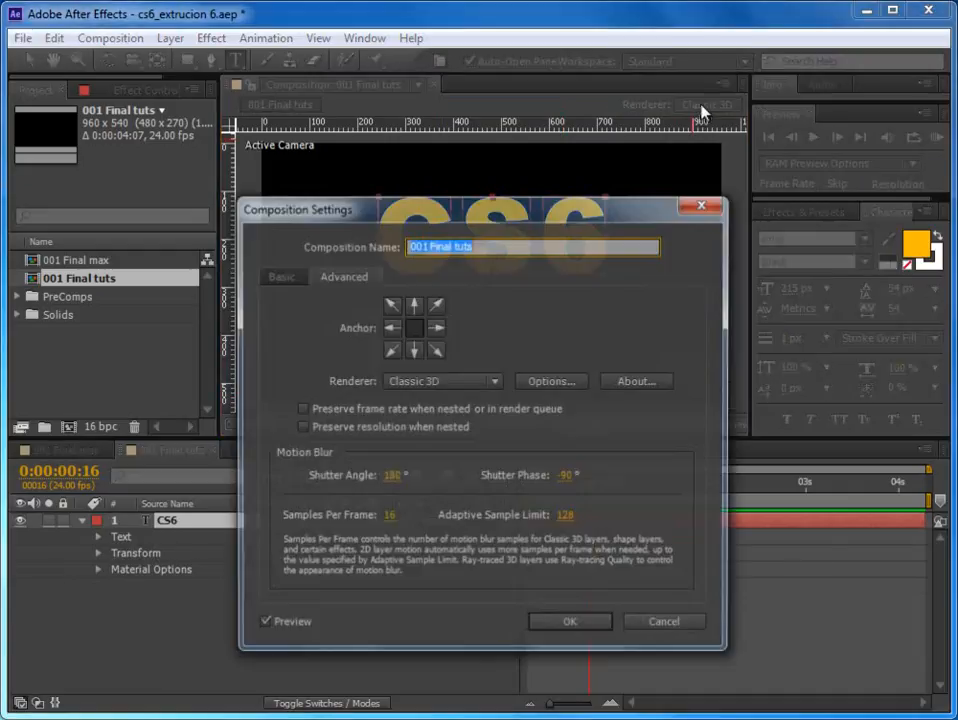
pyautogui.moveTo(513, 213); pyautogui.dragTo(540, 169)
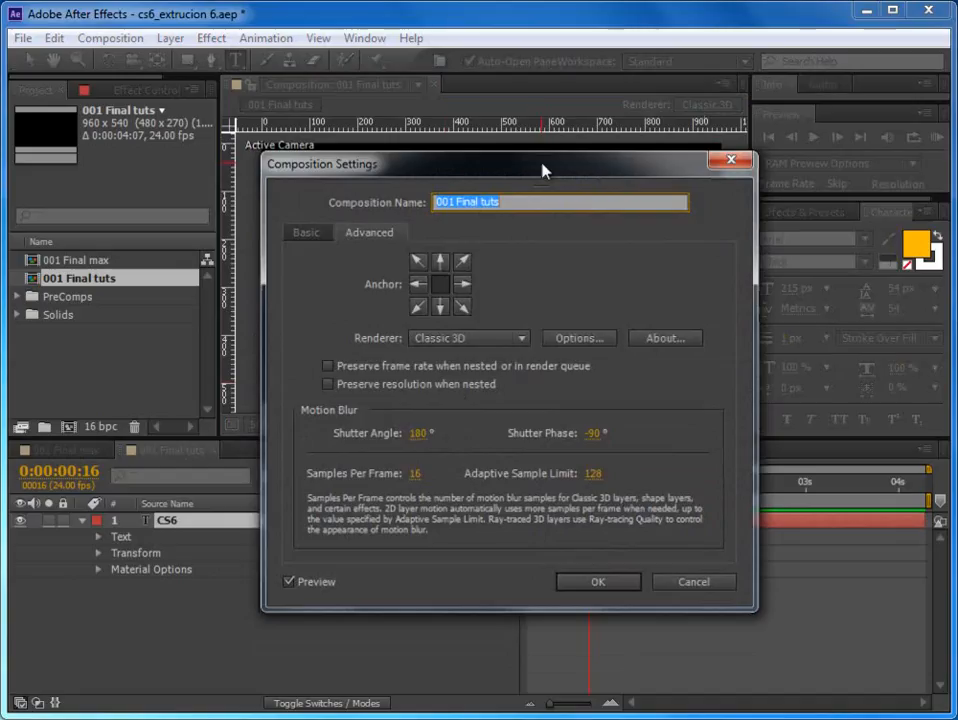
pyautogui.click(519, 343)
pyautogui.click(494, 386)
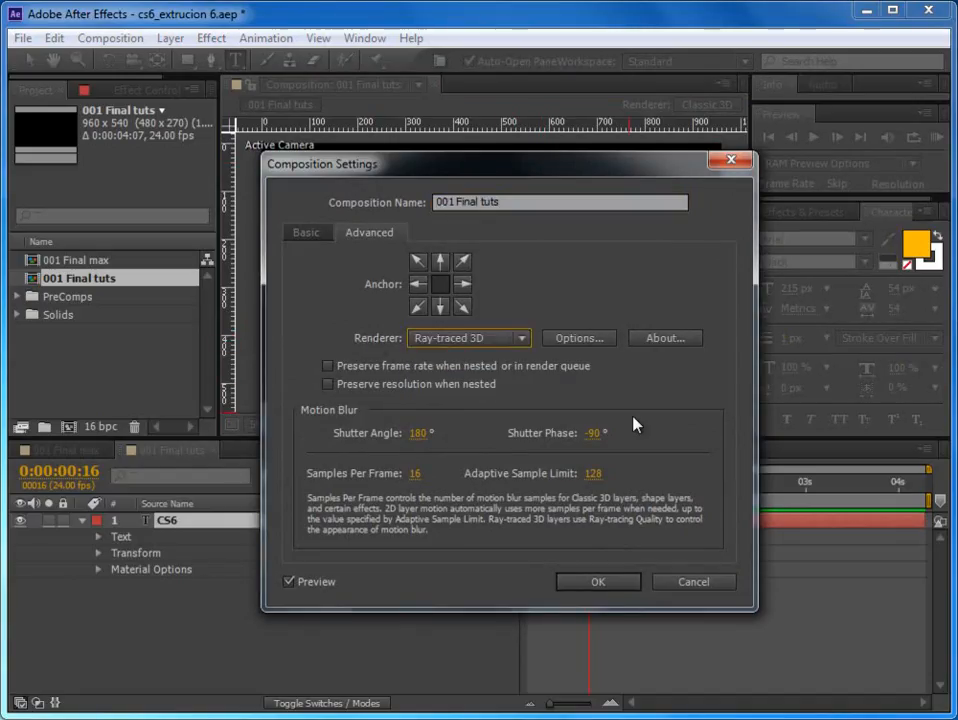
pyautogui.click(588, 582)
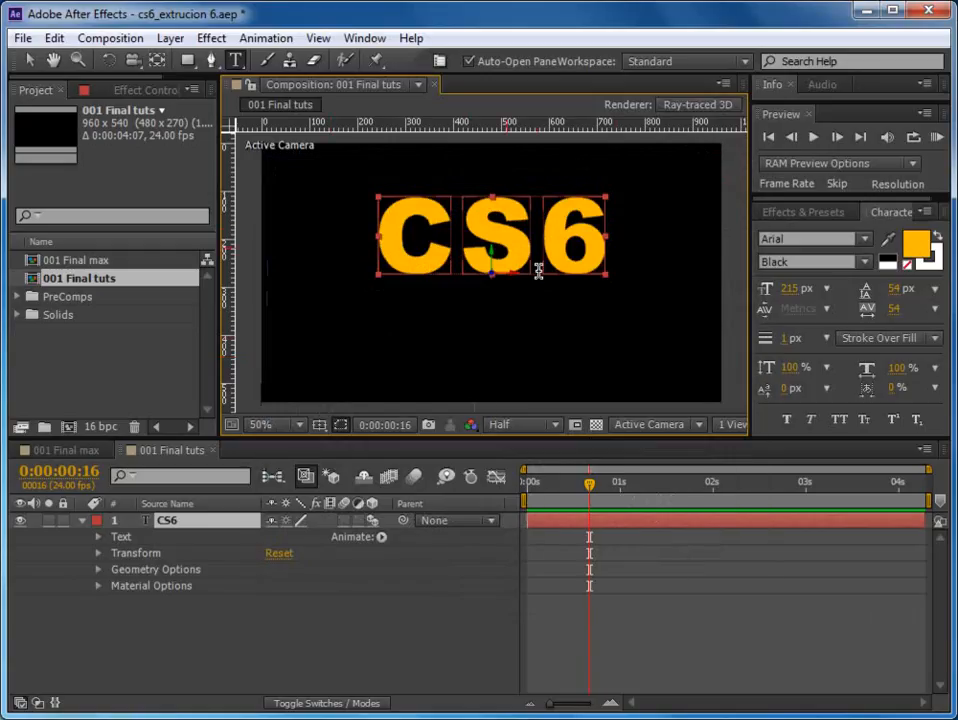
# Step: Widen the composition preview area and set its fast preview mode to Fast Draft
pyautogui.click(684, 604)
pyautogui.moveTo(752, 432); pyautogui.dragTo(851, 432)
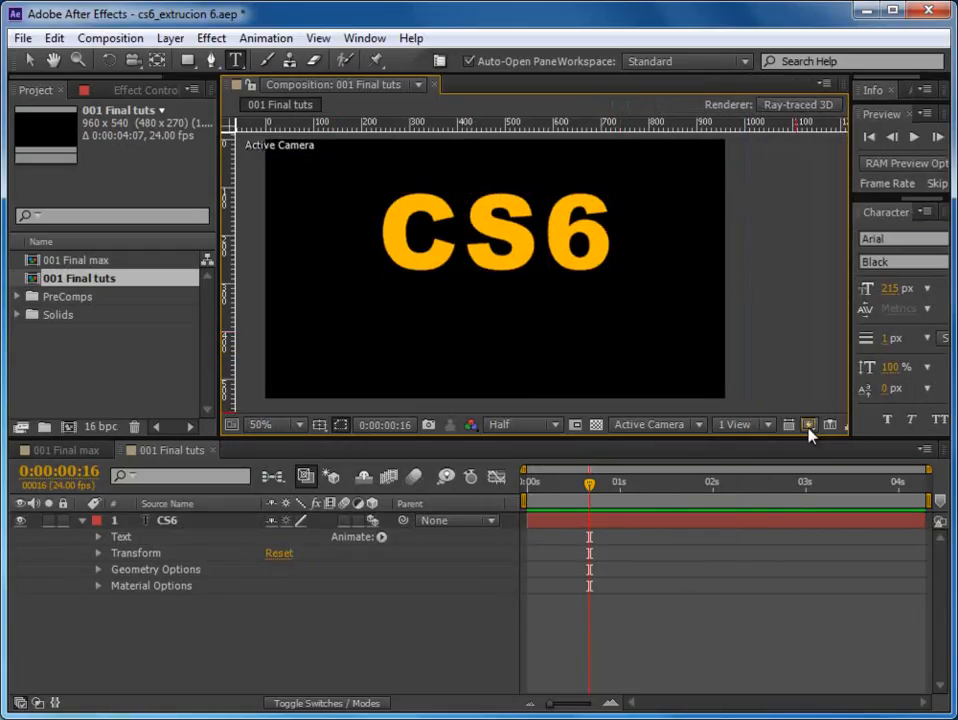
pyautogui.click(808, 426)
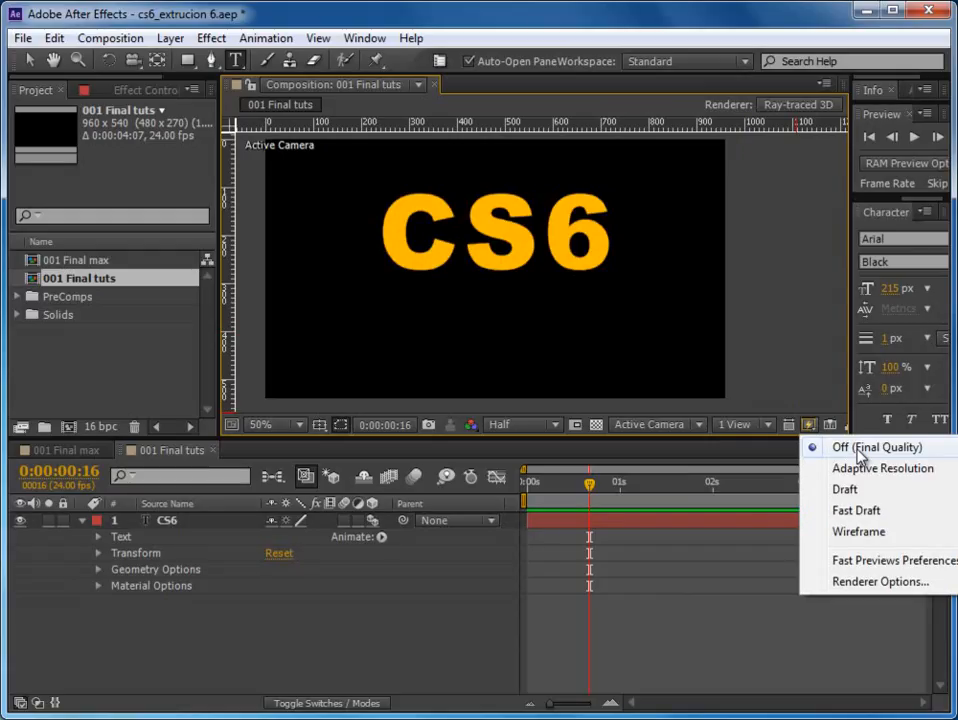
pyautogui.click(840, 511)
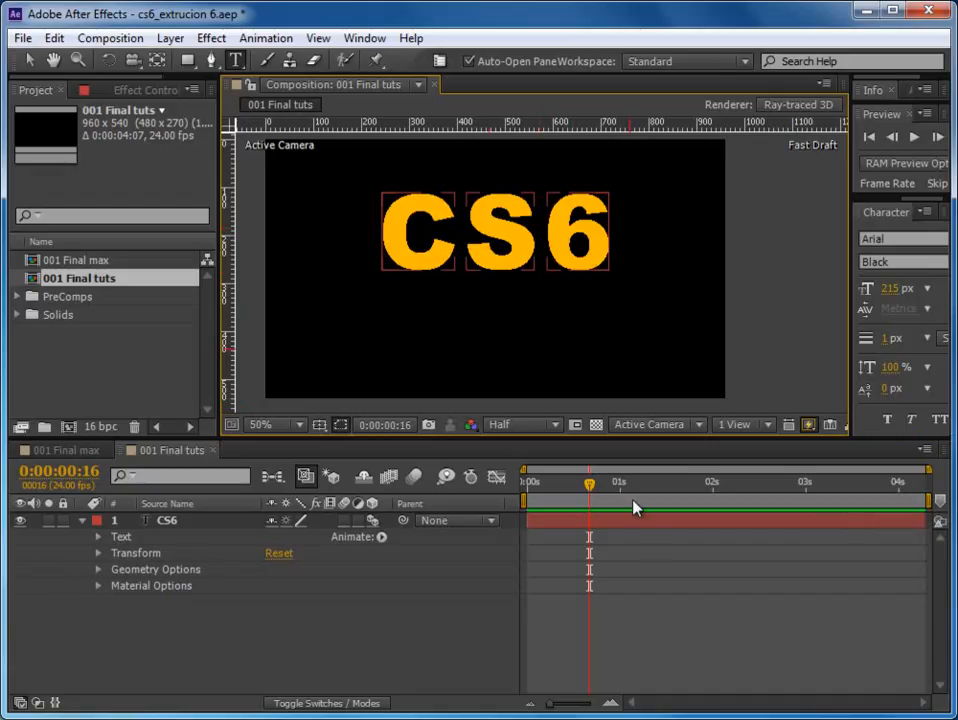
# Step: Move the CS6 text slightly lower in the frame with the Selection tool
pyautogui.press('v')
pyautogui.click(652, 549)
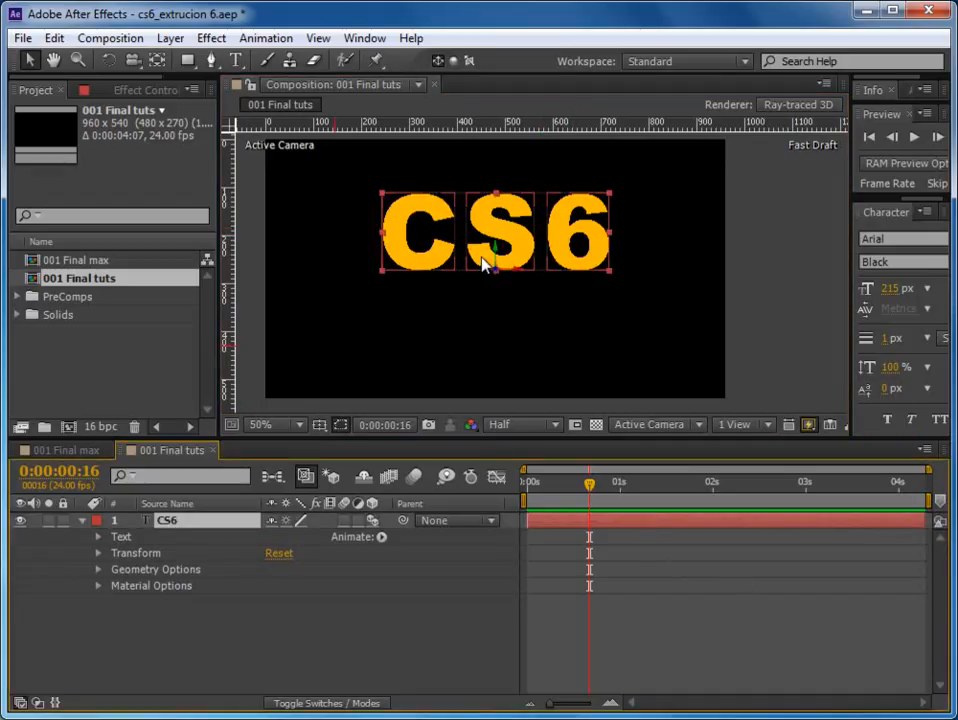
pyautogui.press(',')
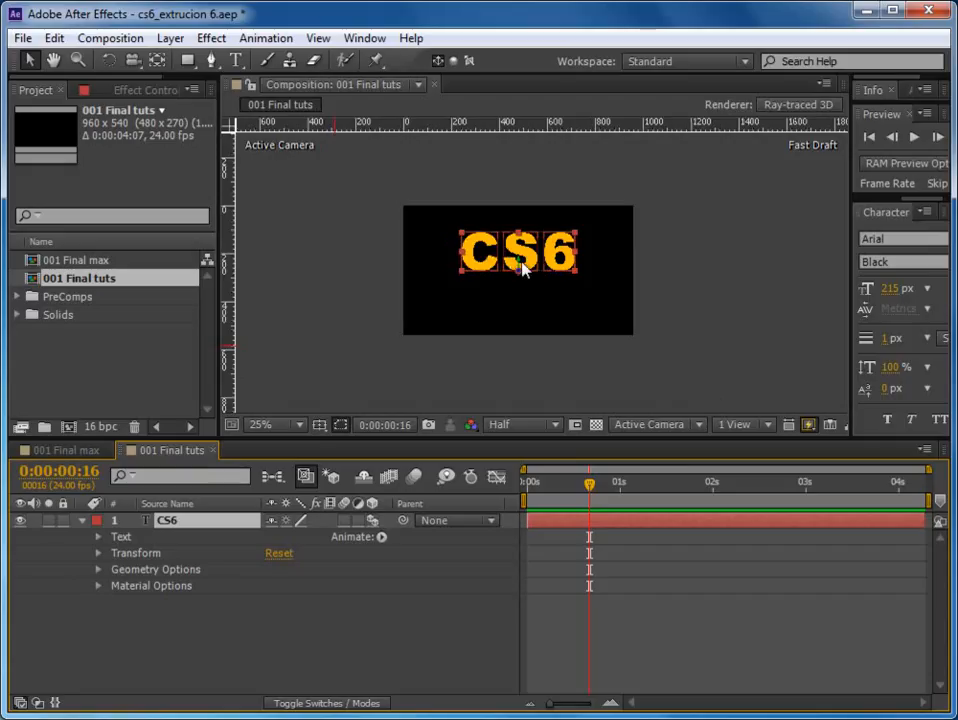
pyautogui.press('.')
pyautogui.moveTo(497, 258); pyautogui.dragTo(500, 273)
pyautogui.press(',')
pyautogui.press('.')
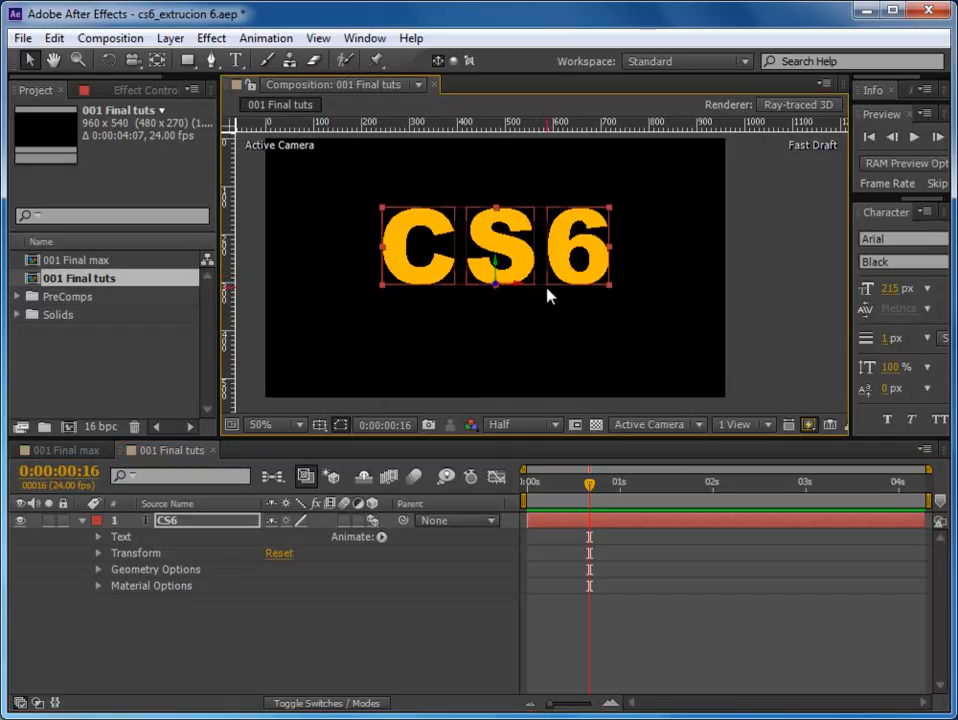
# Step: Try rotating the whole CS6 text layer with its Transform rotation and undo the change
pyautogui.moveTo(534, 274); pyautogui.dragTo(573, 284)
pyautogui.click(590, 623)
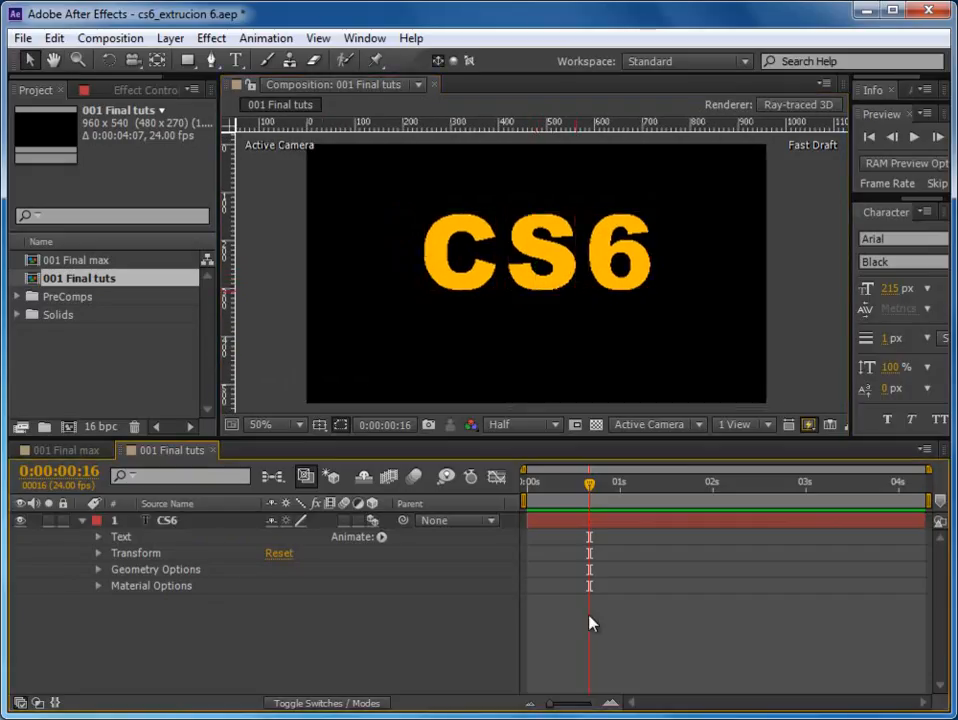
pyautogui.click(98, 553)
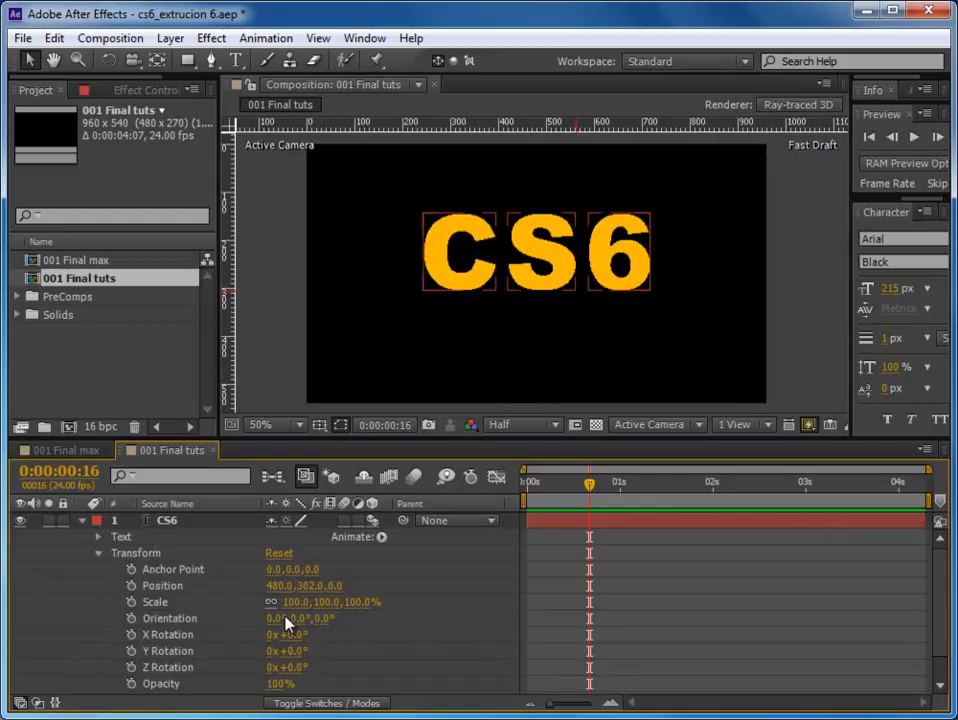
pyautogui.moveTo(290, 635); pyautogui.dragTo(346, 652)
pyautogui.hotkey('ctrl', 'z')
pyautogui.hotkey('ctrl', 'z')
pyautogui.click(99, 553)
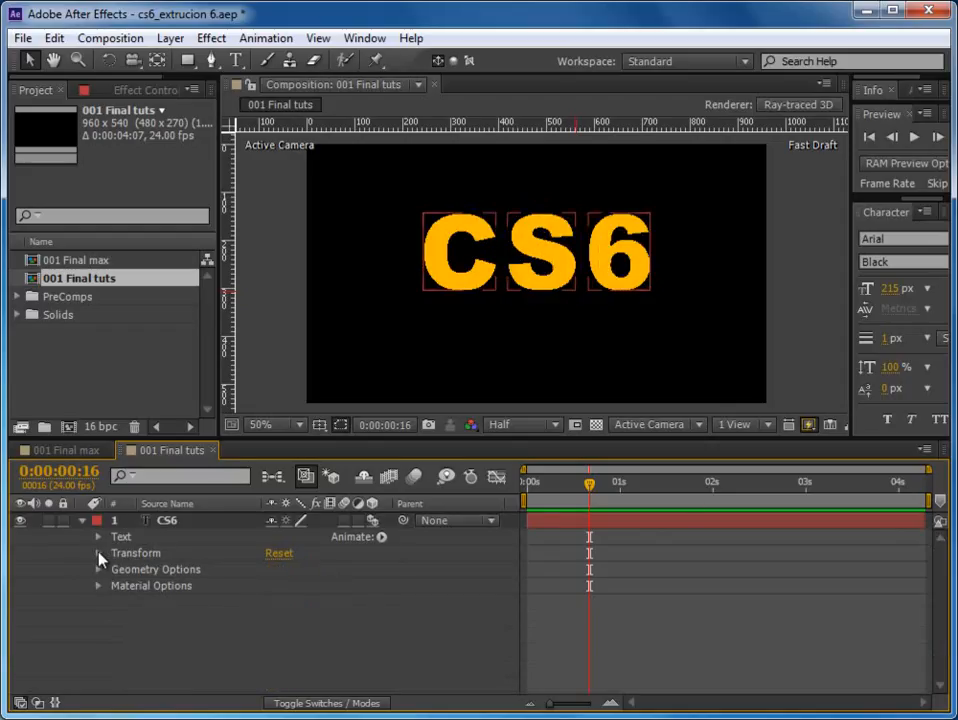
# Step: Add a Rotation text animator to the CS6 layer and set its Y Rotation to 90°
pyautogui.click(381, 537)
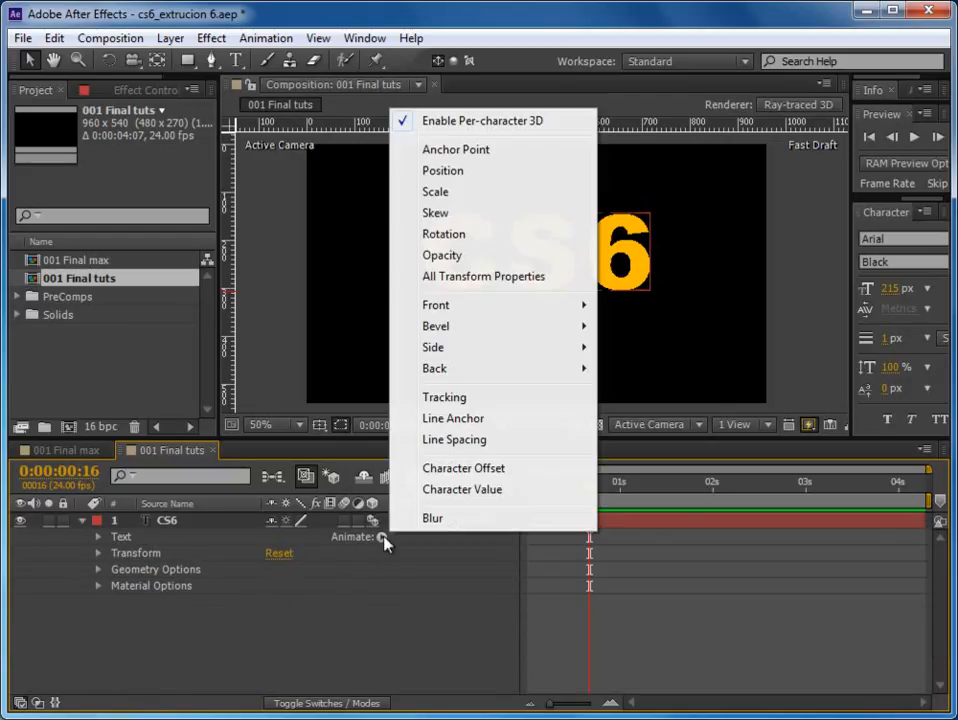
pyautogui.click(483, 236)
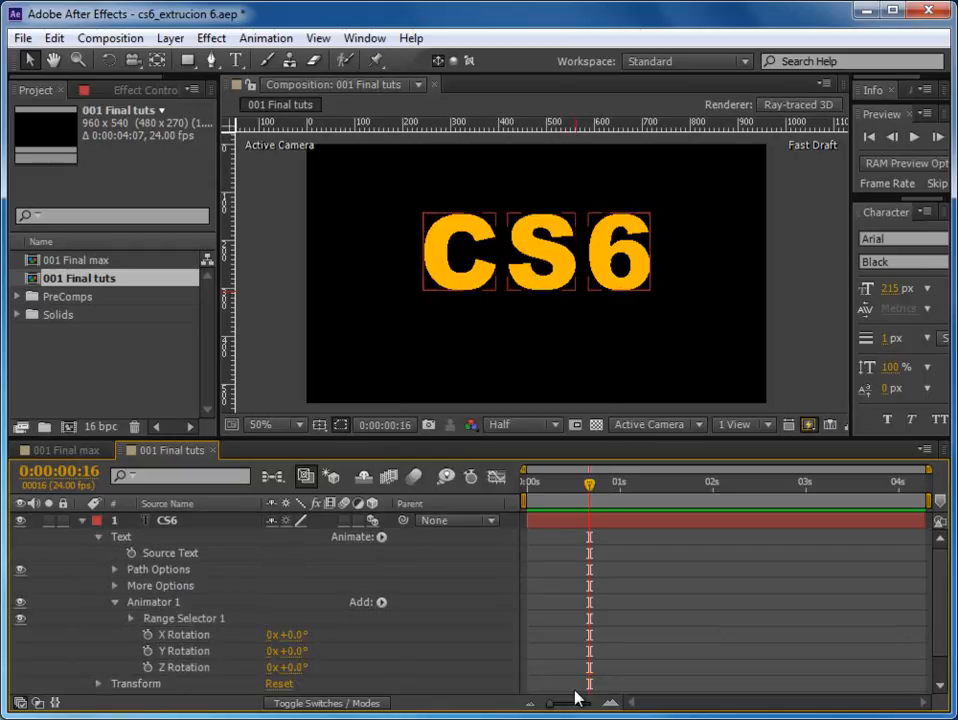
pyautogui.moveTo(301, 667); pyautogui.dragTo(366, 652)
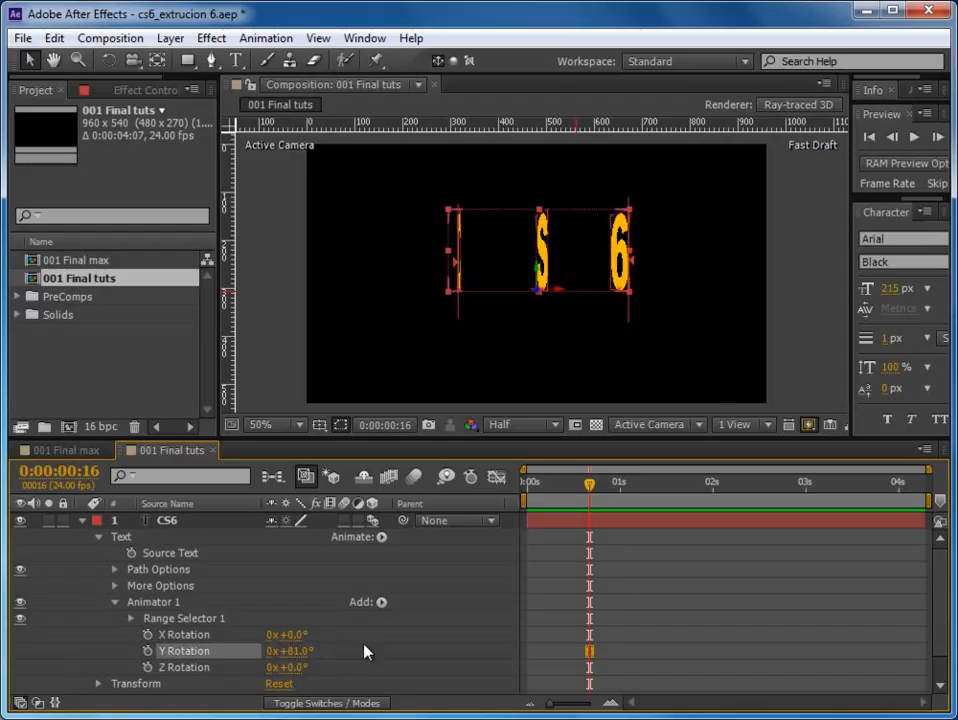
pyautogui.click(296, 651)
pyautogui.write('90')
pyautogui.press('Return')
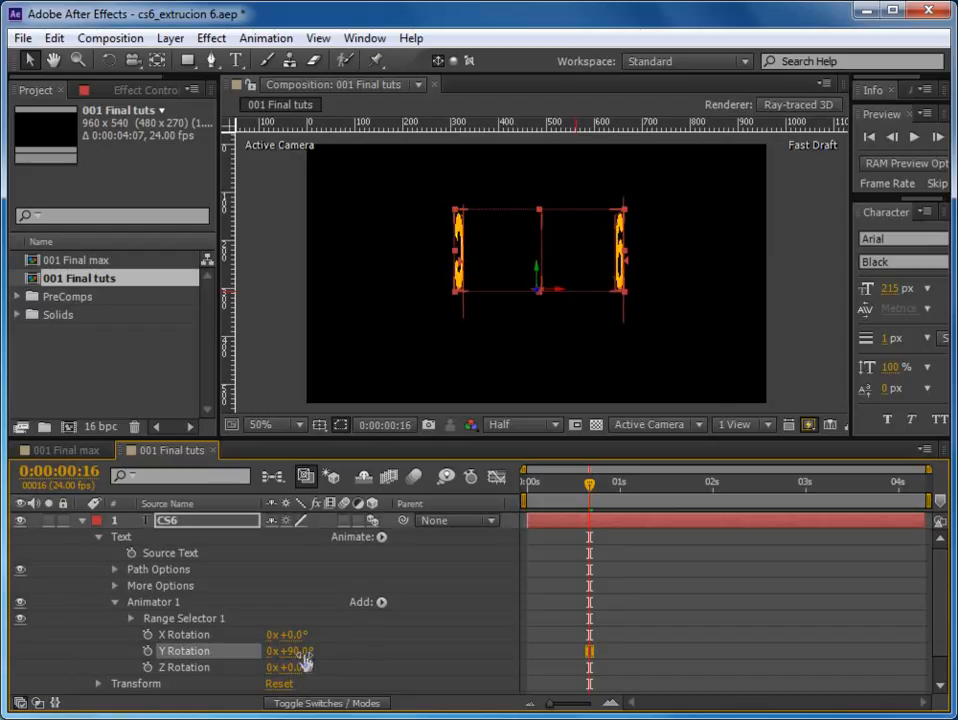
# Step: Keyframe the text animator's Y Rotation from 90° at 0:00:00:00 to 0° at 0:00:02:00
pyautogui.click(527, 488)
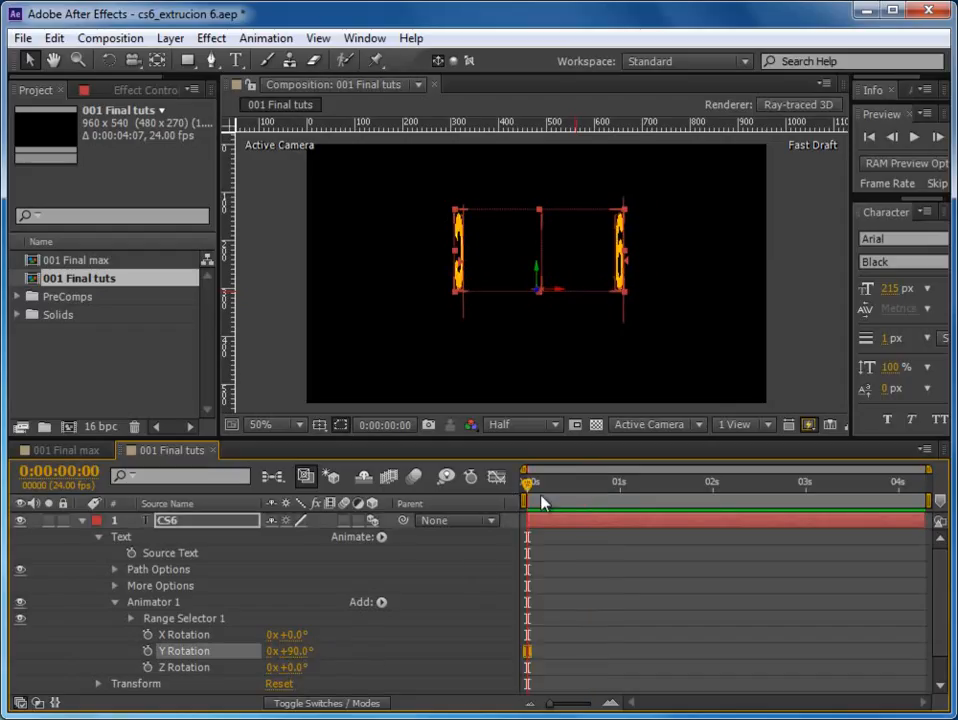
pyautogui.click(148, 651)
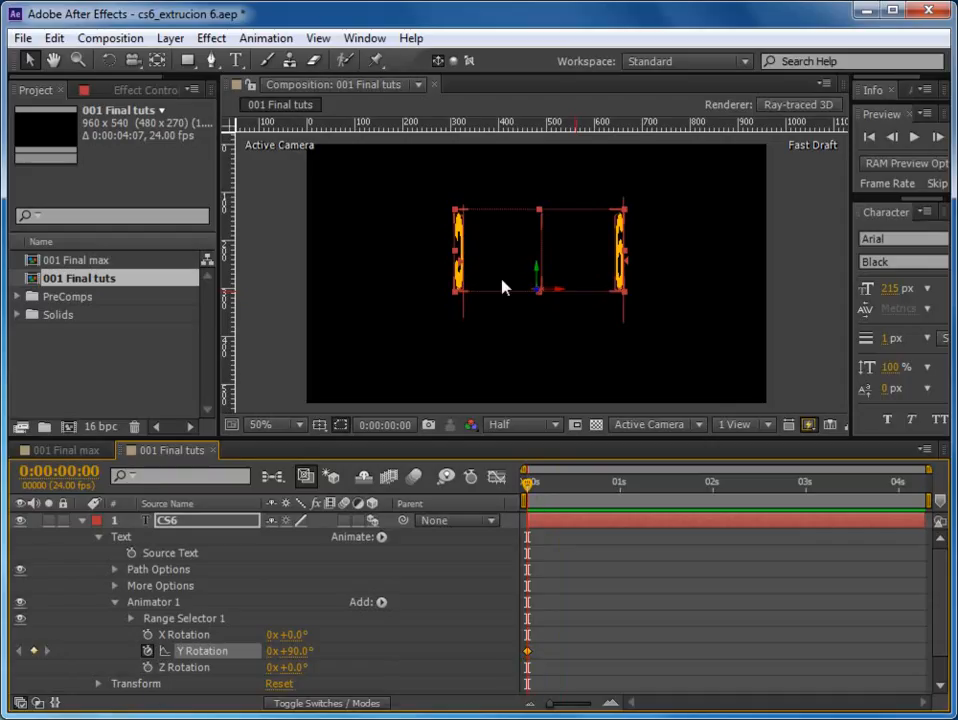
pyautogui.click(713, 492)
pyautogui.click(300, 650)
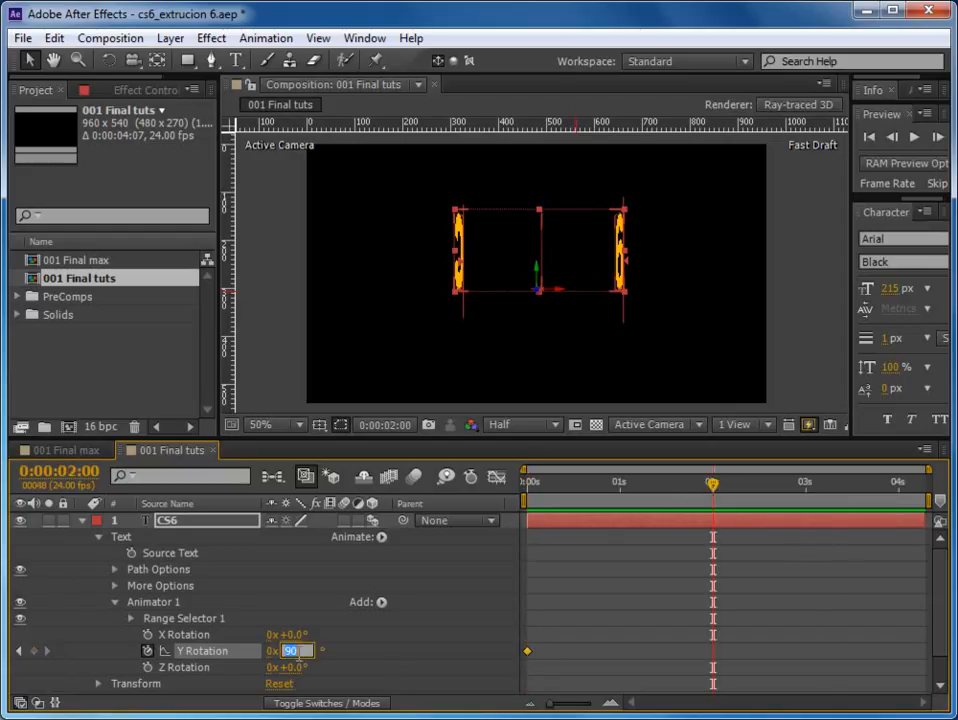
pyautogui.write('0')
pyautogui.press('Return')
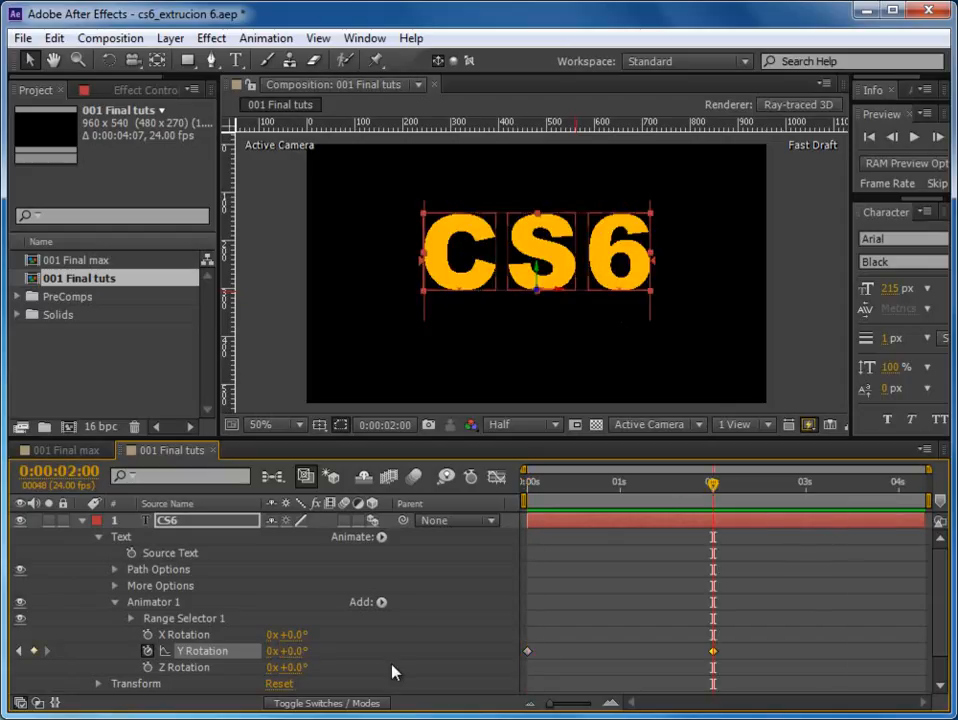
# Step: Apply Easy Ease to the Y Rotation keyframe at 0:00:02:00
pyautogui.moveTo(740, 626); pyautogui.dragTo(673, 684)
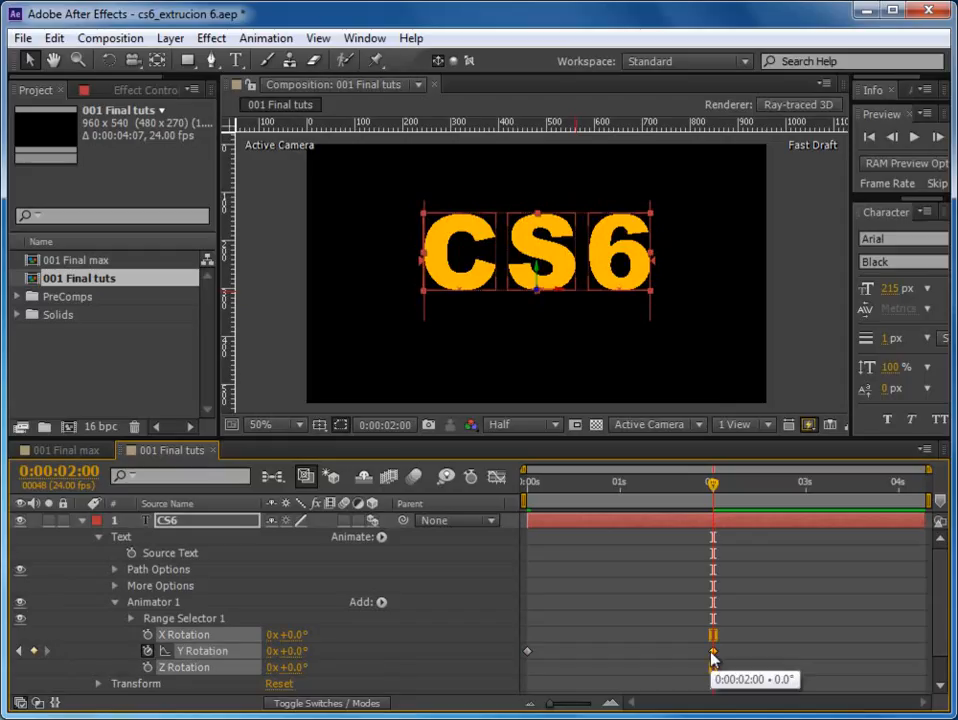
pyautogui.rightClick(710, 650)
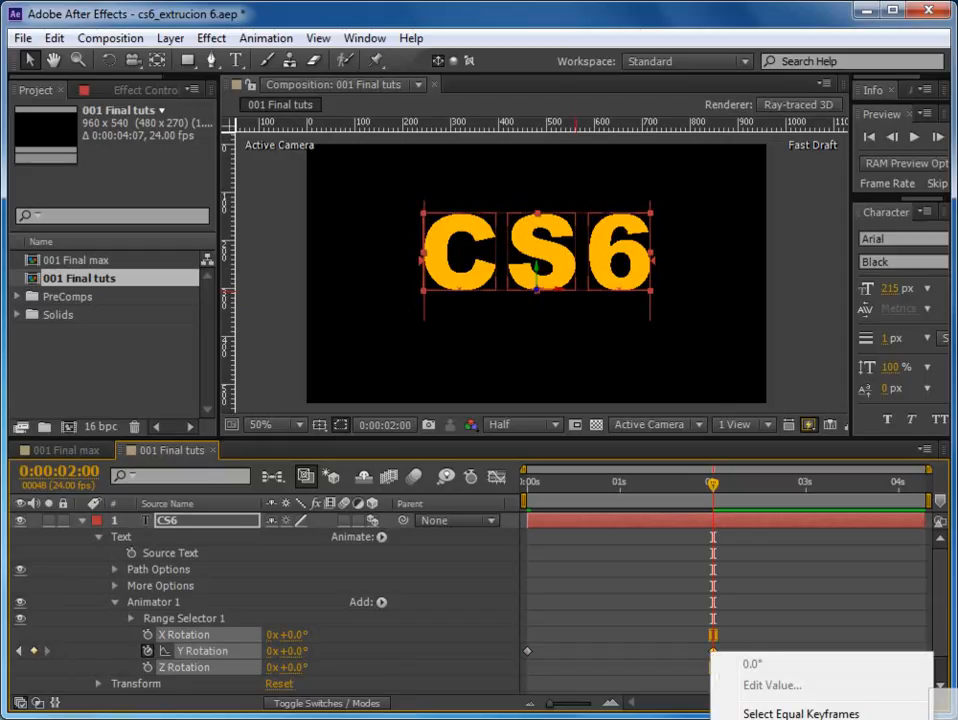
pyautogui.click(948, 712)
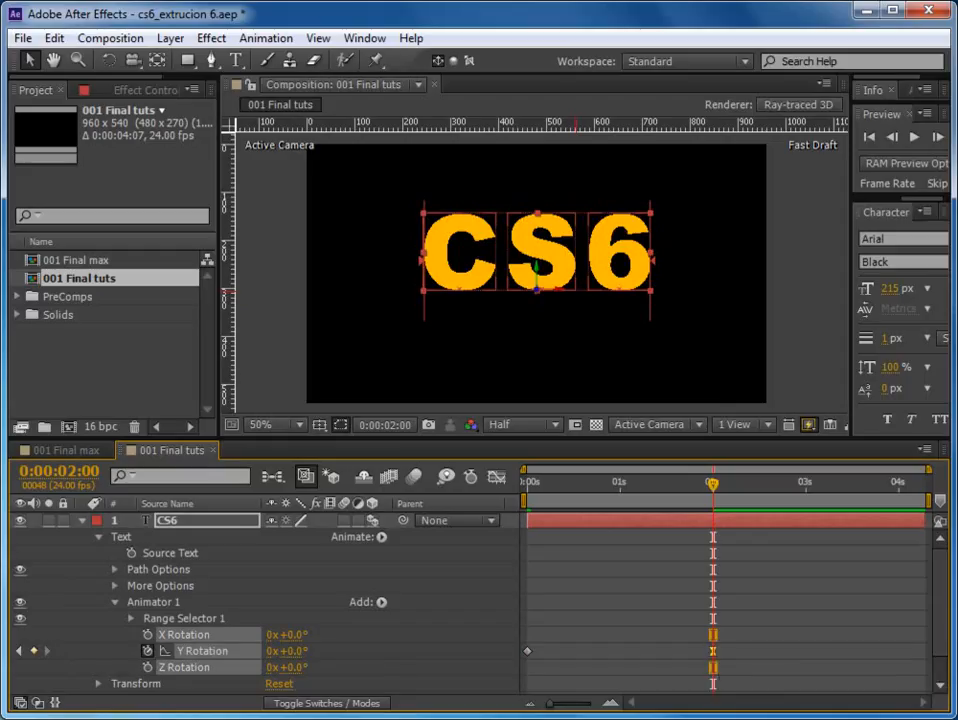
pyautogui.click(757, 614)
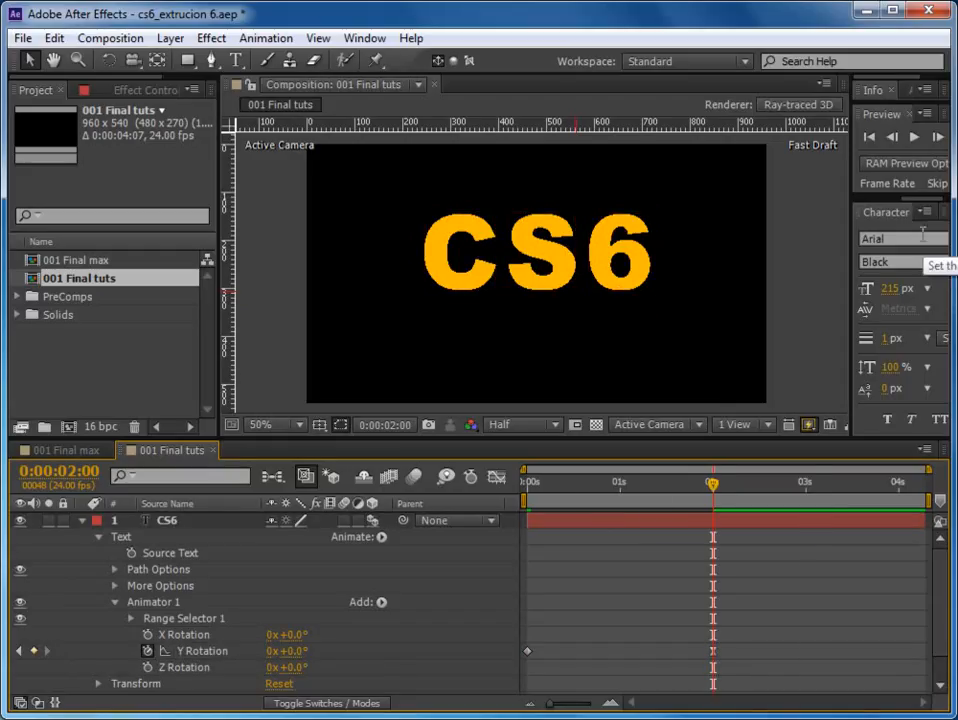
# Step: Play a RAM preview of the letter rotation and scrub the timeline to 0:00:01:06
pyautogui.moveTo(851, 131); pyautogui.dragTo(730, 131)
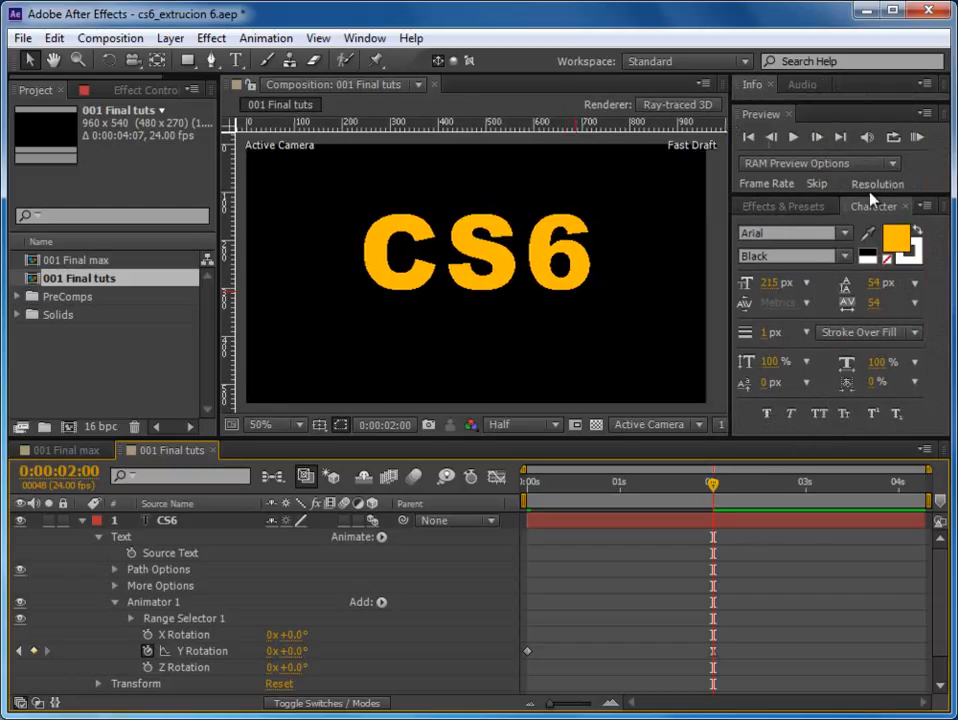
pyautogui.click(918, 138)
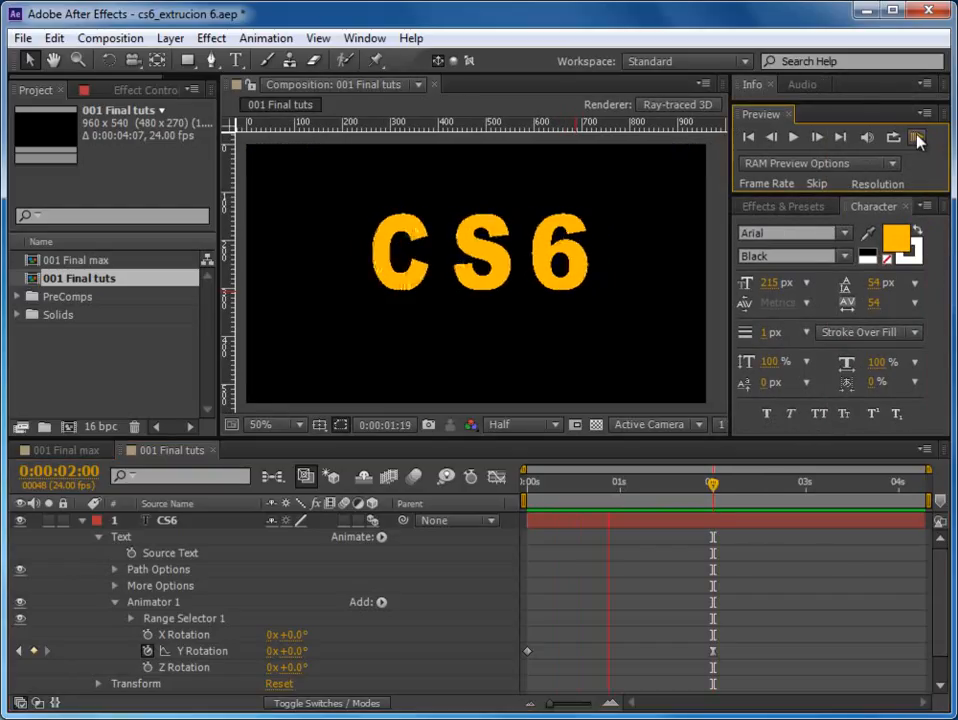
pyautogui.click(594, 528)
pyautogui.moveTo(534, 487); pyautogui.dragTo(645, 492)
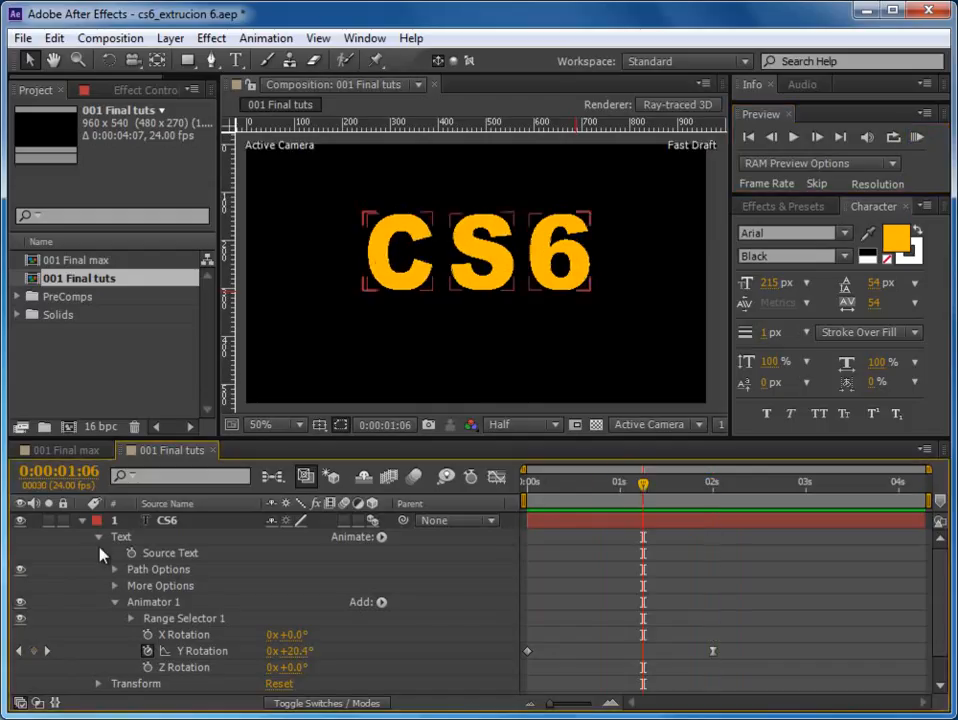
# Step: Extrude the CS6 text through its Geometry Options, first to a depth of 25 and then to 61
pyautogui.click(83, 522)
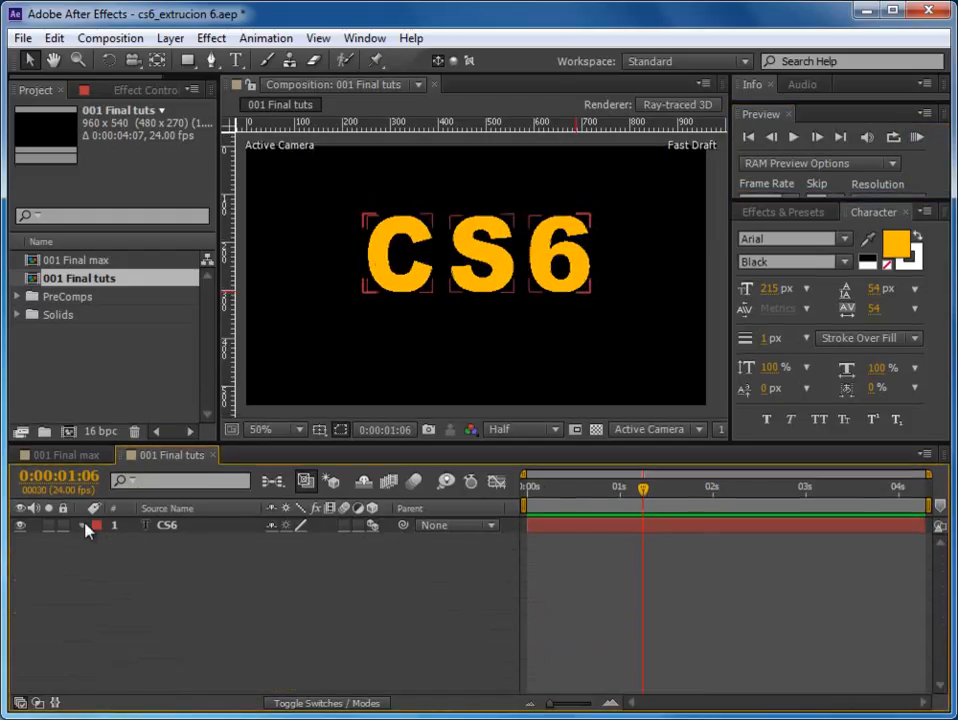
pyautogui.click(83, 524)
pyautogui.click(98, 544)
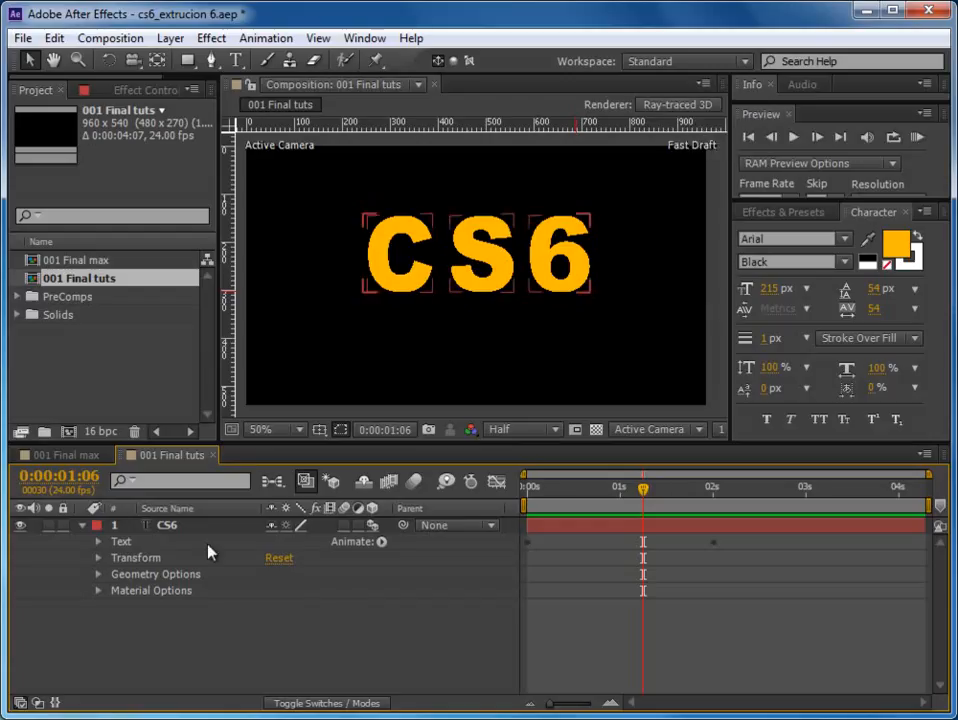
pyautogui.click(143, 576)
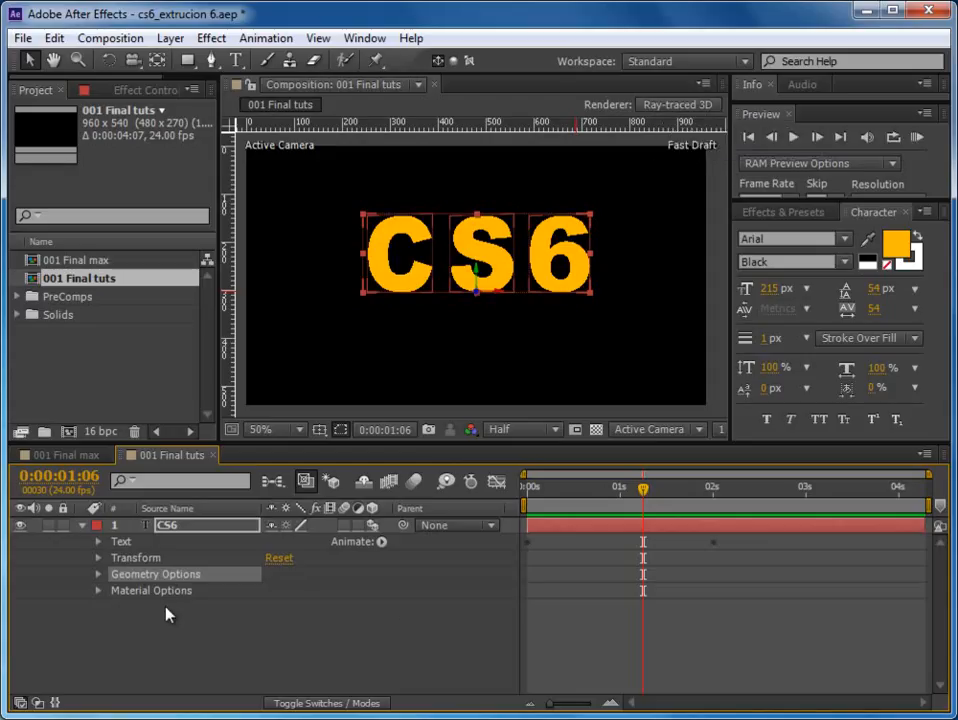
pyautogui.click(98, 575)
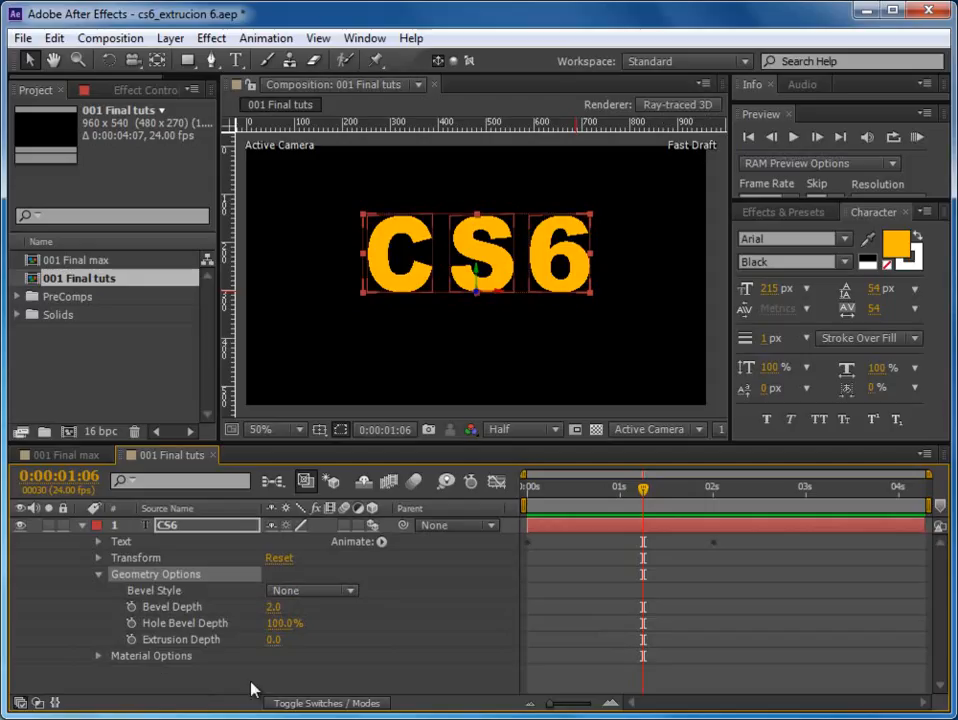
pyautogui.click(273, 639)
pyautogui.write('25')
pyautogui.press('Return')
pyautogui.click(558, 488)
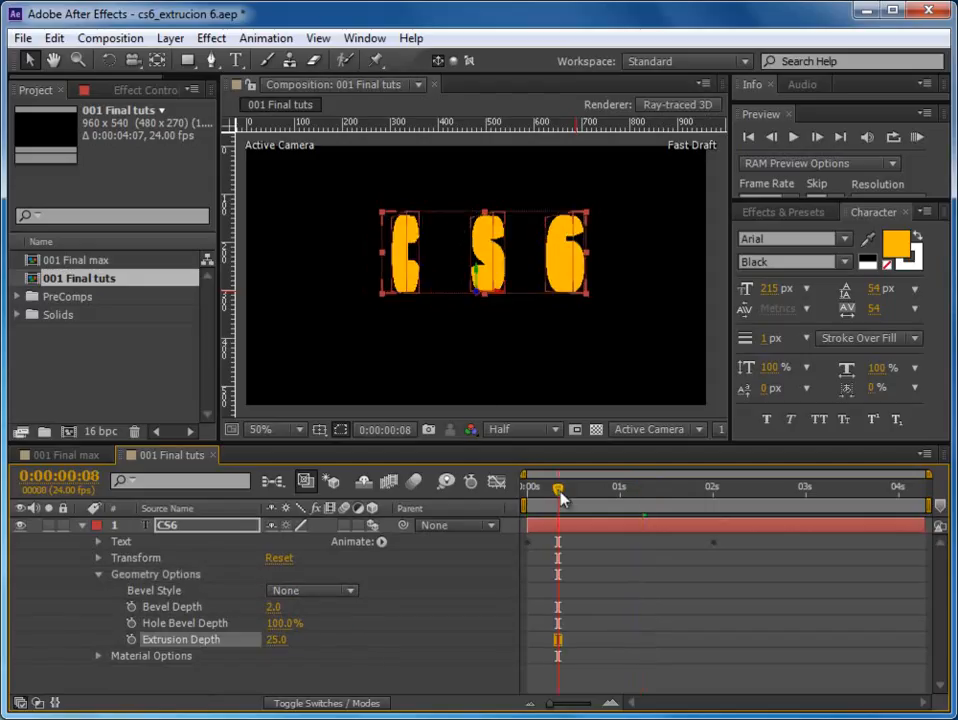
pyautogui.moveTo(275, 648); pyautogui.dragTo(303, 636)
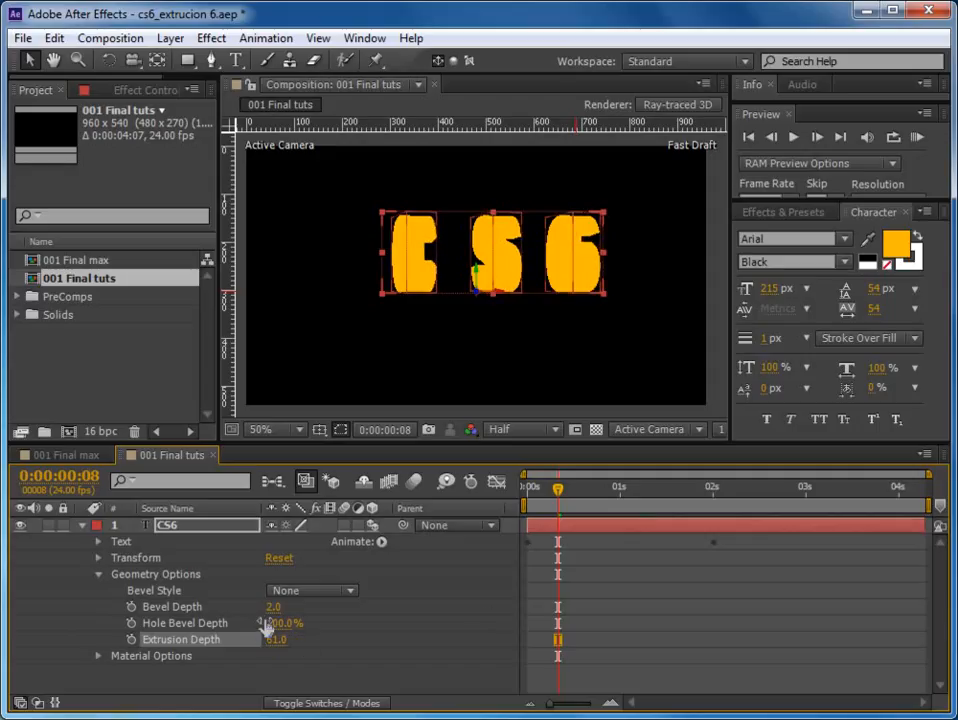
# Step: Set the CS6 text's bevel style to Angular and inspect it at 0:00:00:18
pyautogui.click(322, 594)
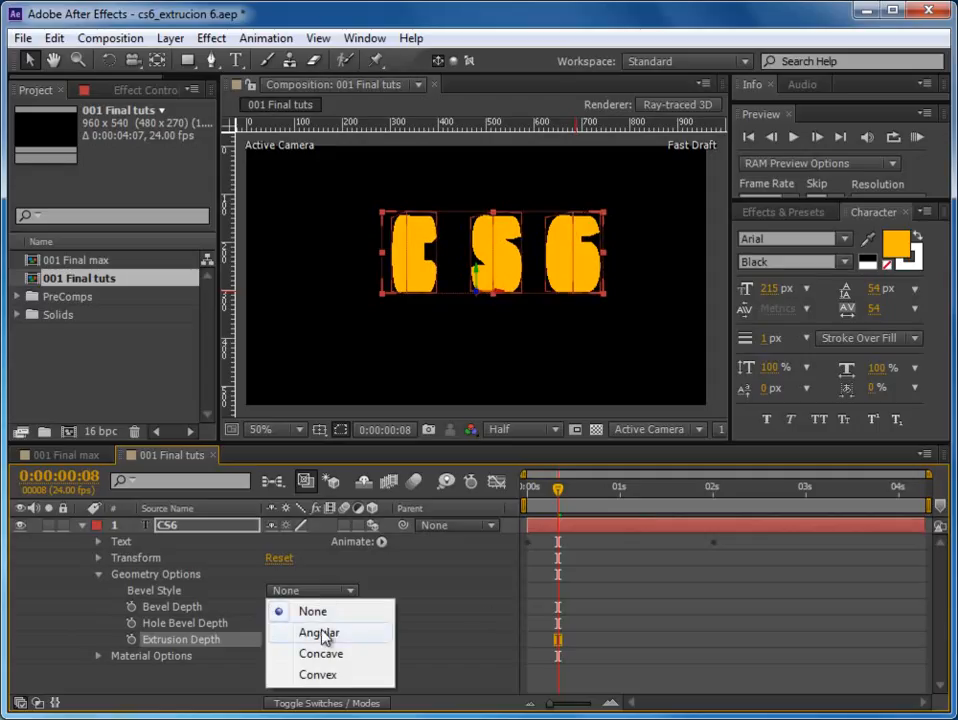
pyautogui.click(316, 633)
pyautogui.moveTo(558, 490); pyautogui.dragTo(597, 496)
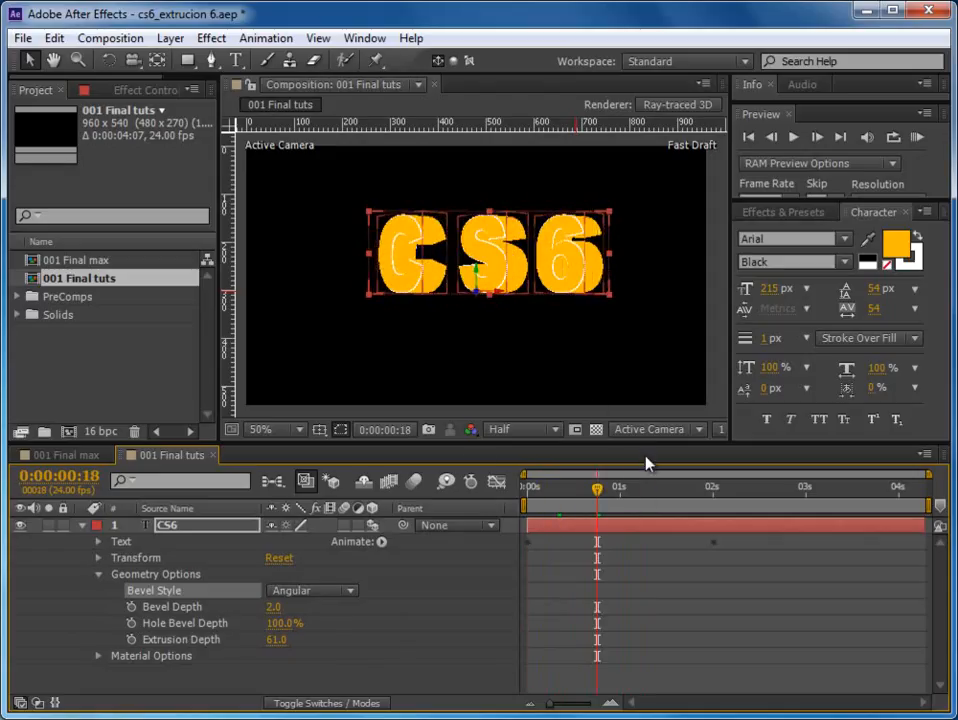
# Step: Turn off the Fast Draft preview mode and set the composition's preview resolution to Quarter
pyautogui.moveTo(730, 404); pyautogui.dragTo(847, 400)
pyautogui.click(809, 429)
pyautogui.click(840, 453)
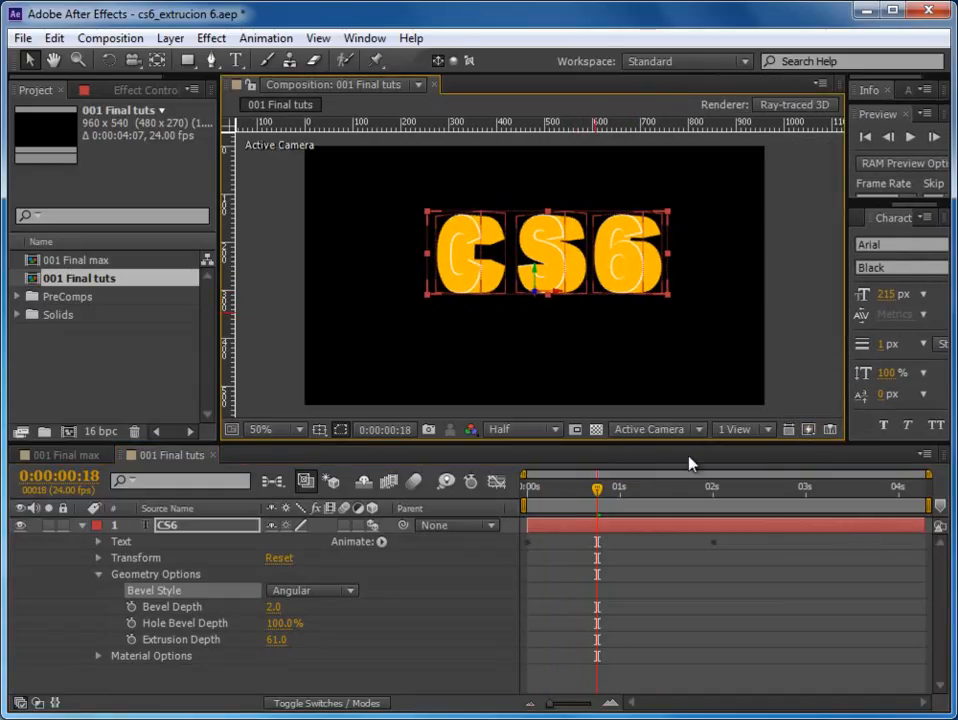
pyautogui.moveTo(847, 418); pyautogui.dragTo(780, 400)
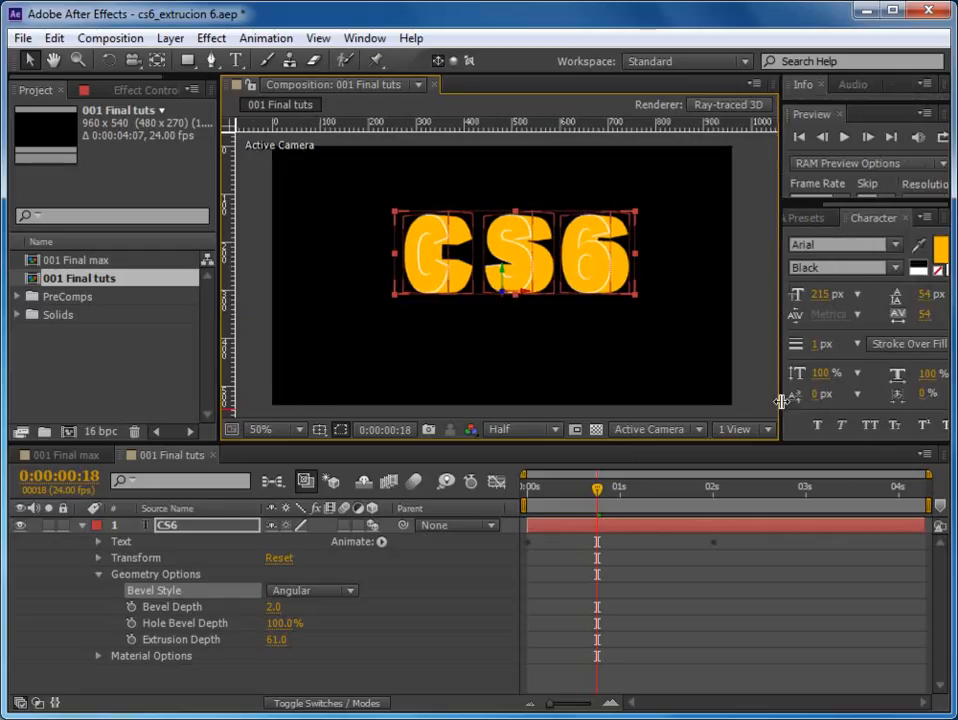
pyautogui.click(527, 437)
pyautogui.click(535, 543)
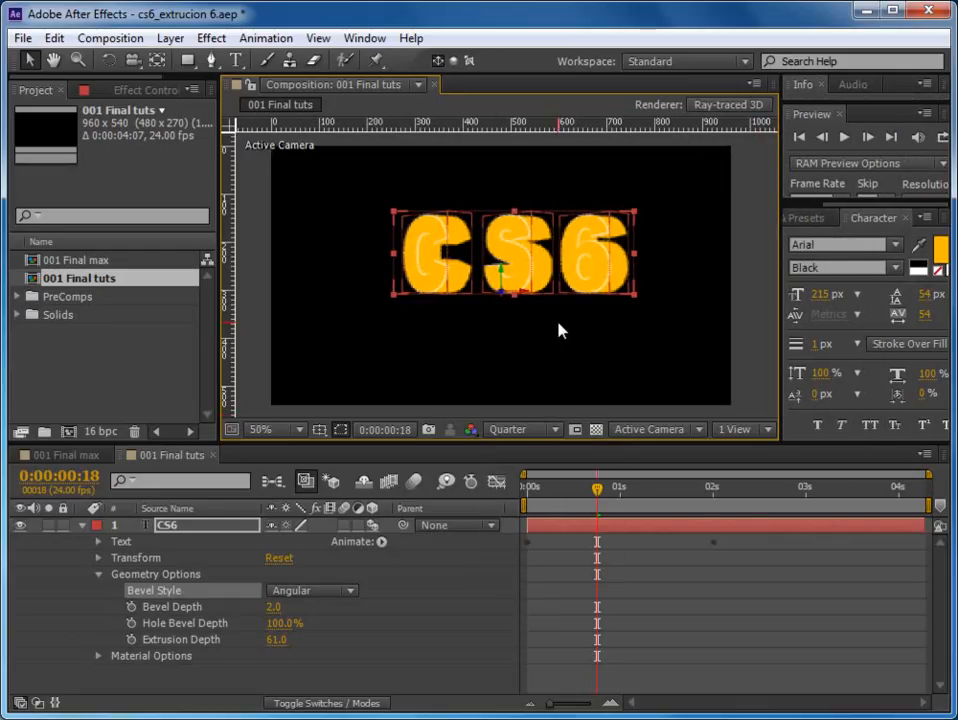
pyautogui.click(581, 577)
# Step: Try the Concave bevel style on the CS6 text and switch it back to Angular
pyautogui.click(310, 591)
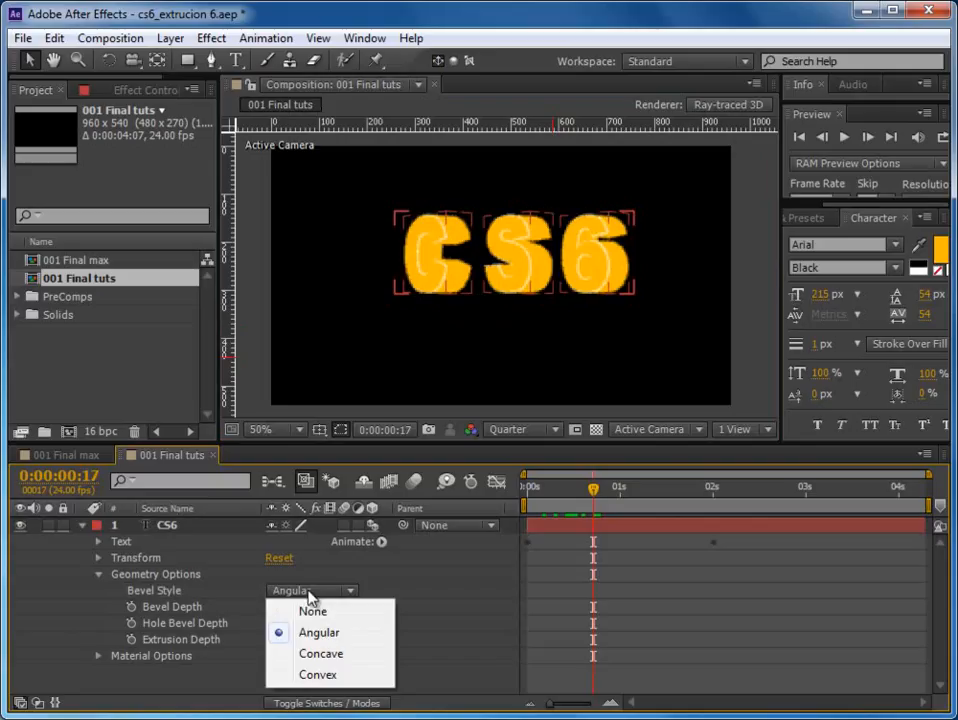
pyautogui.click(322, 656)
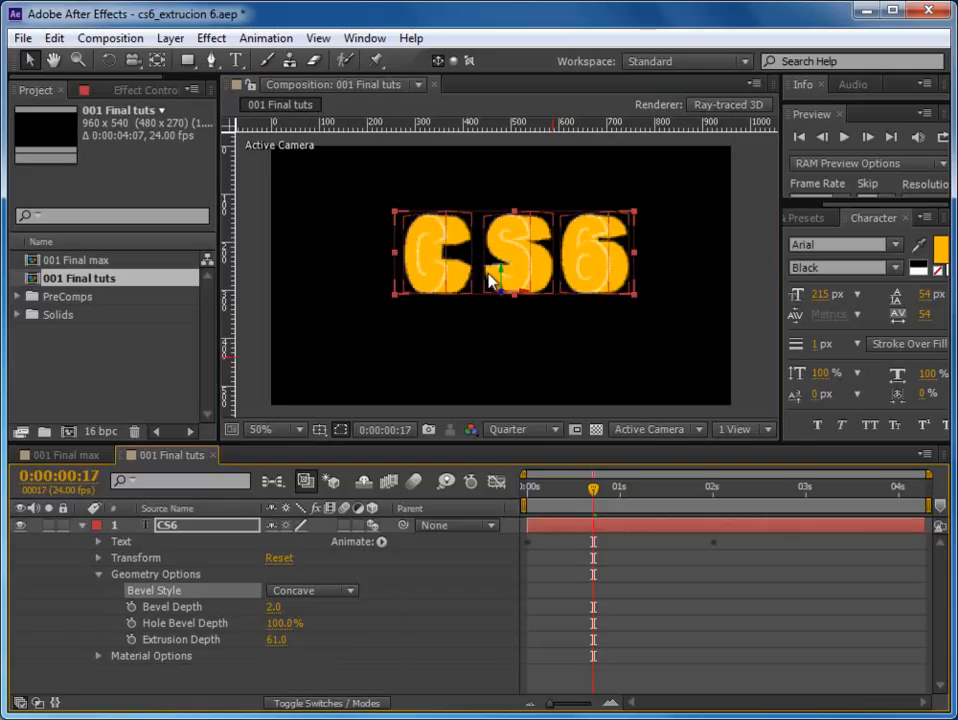
pyautogui.click(306, 593)
pyautogui.click(316, 633)
# Step: Set the CS6 text's extrusion depth to 50 and collapse its Geometry Options
pyautogui.click(276, 639)
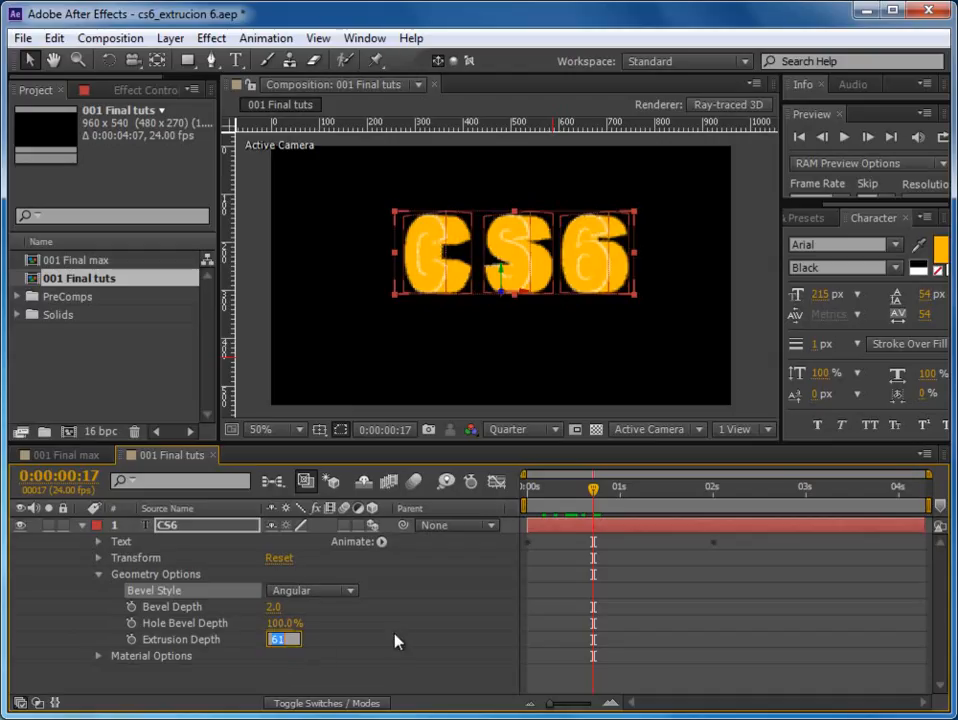
pyautogui.write('50')
pyautogui.press('Return')
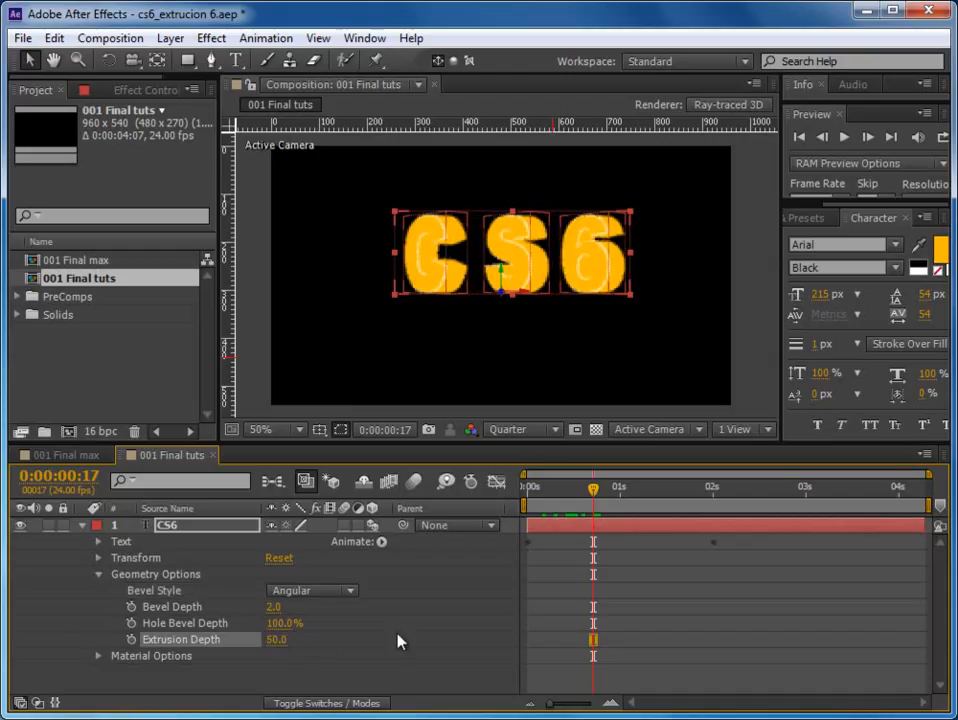
pyautogui.click(652, 671)
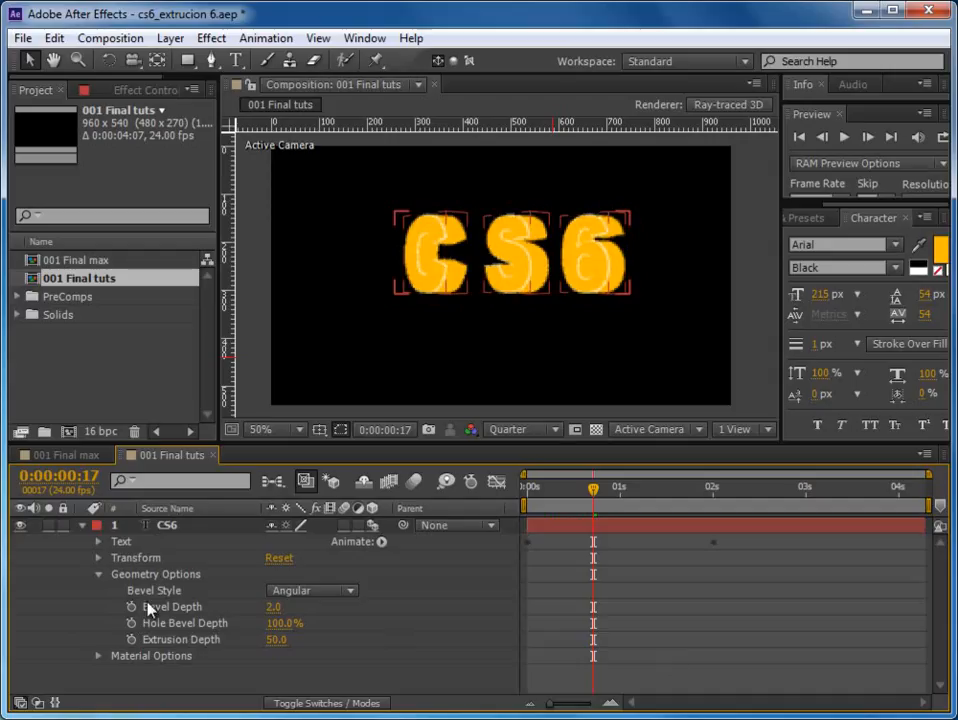
pyautogui.click(98, 574)
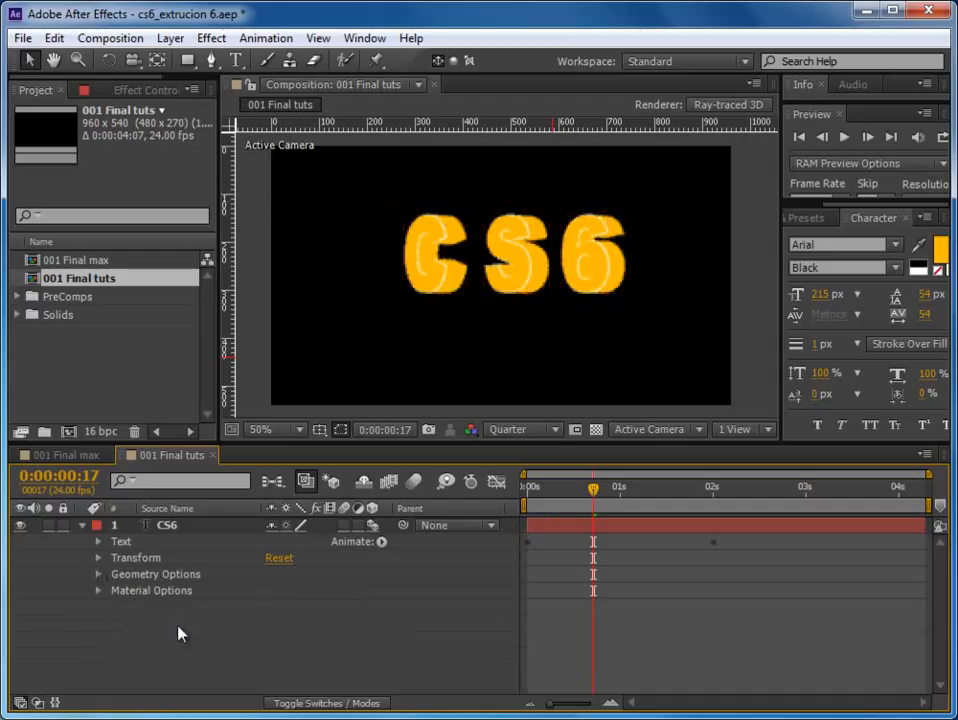
# Step: In the CS6 text's Material Options, set Diffuse to 85% and Specular Intensity to 100%
pyautogui.click(98, 590)
pyautogui.scroll(-2, 330, 601)
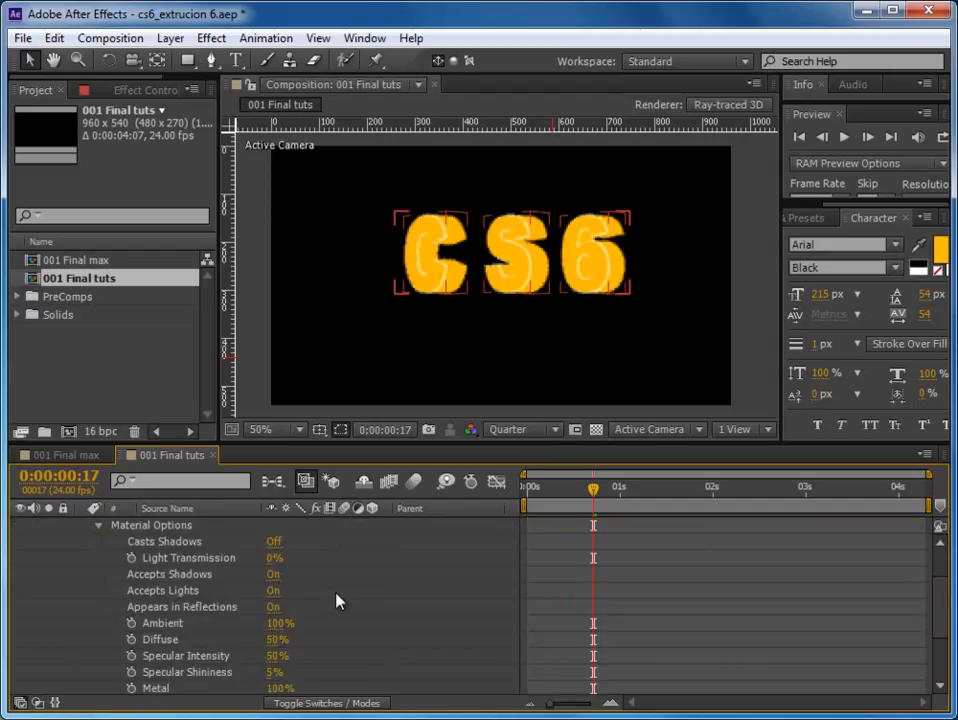
pyautogui.click(274, 643)
pyautogui.write('85')
pyautogui.press('Return')
pyautogui.scroll(-3, 518, 582)
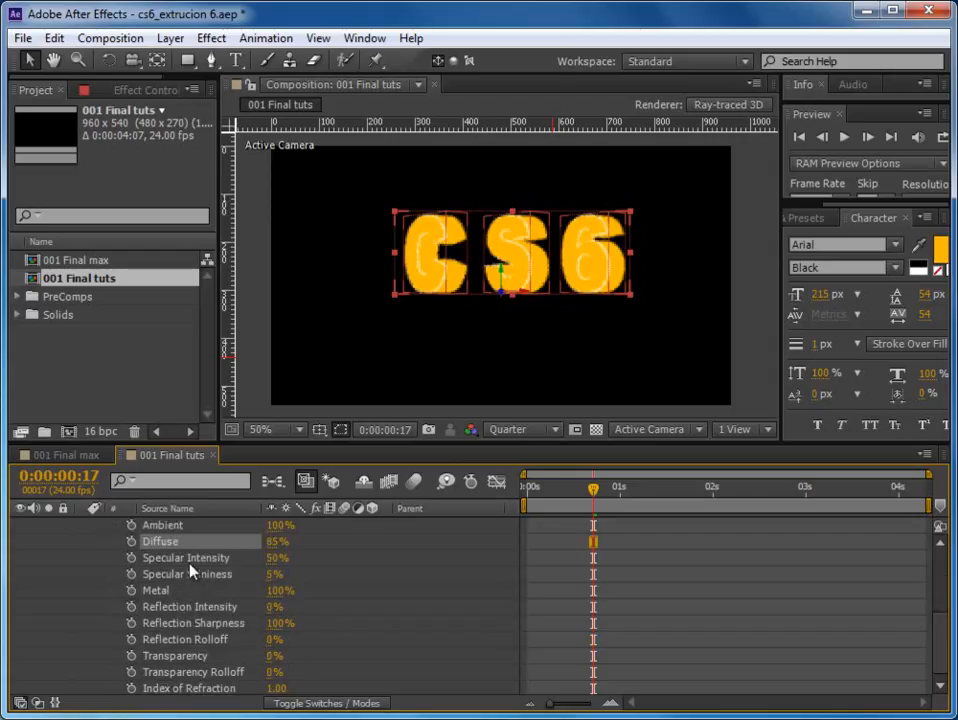
pyautogui.click(277, 558)
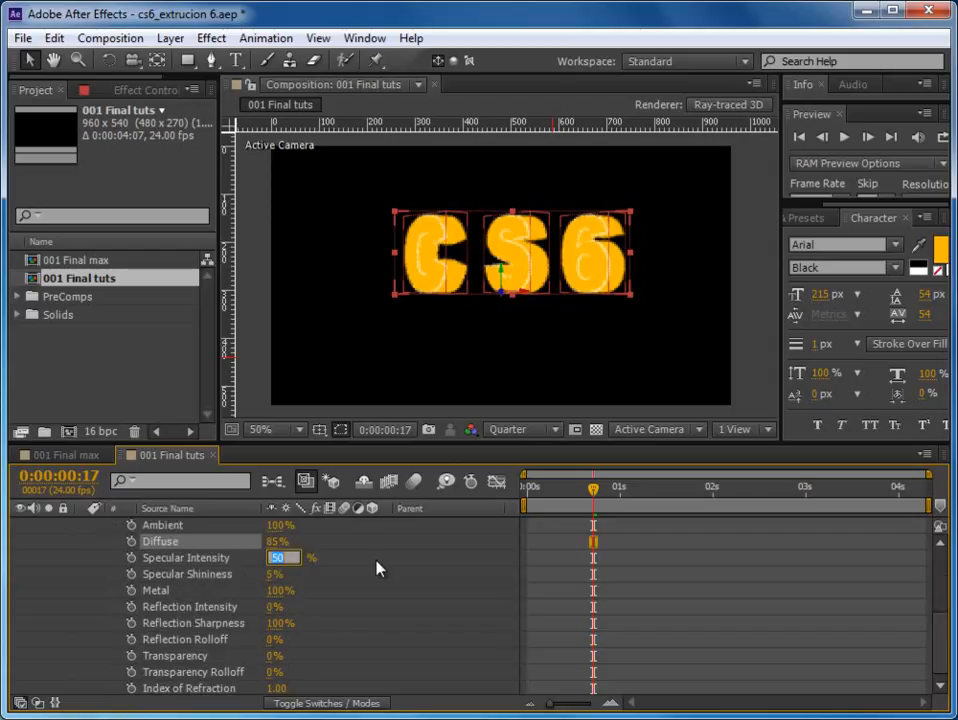
pyautogui.write('100')
pyautogui.press('Return')
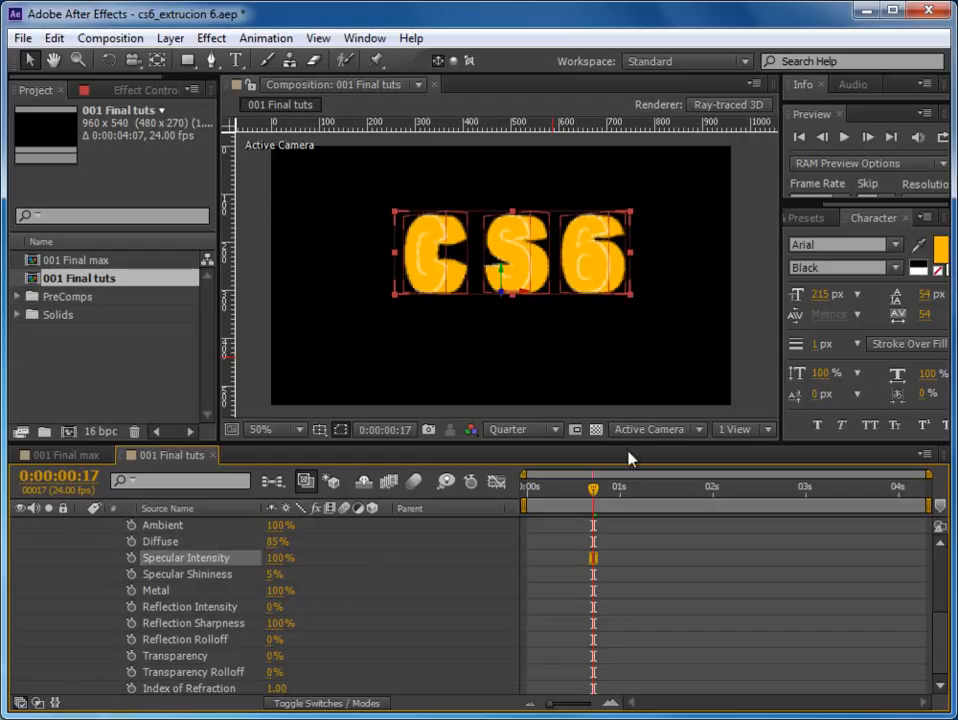
# Step: Set the composition's preview resolution to Half and change the CS6 text's fill colour to dark gold 926B03
pyautogui.click(556, 430)
pyautogui.click(545, 503)
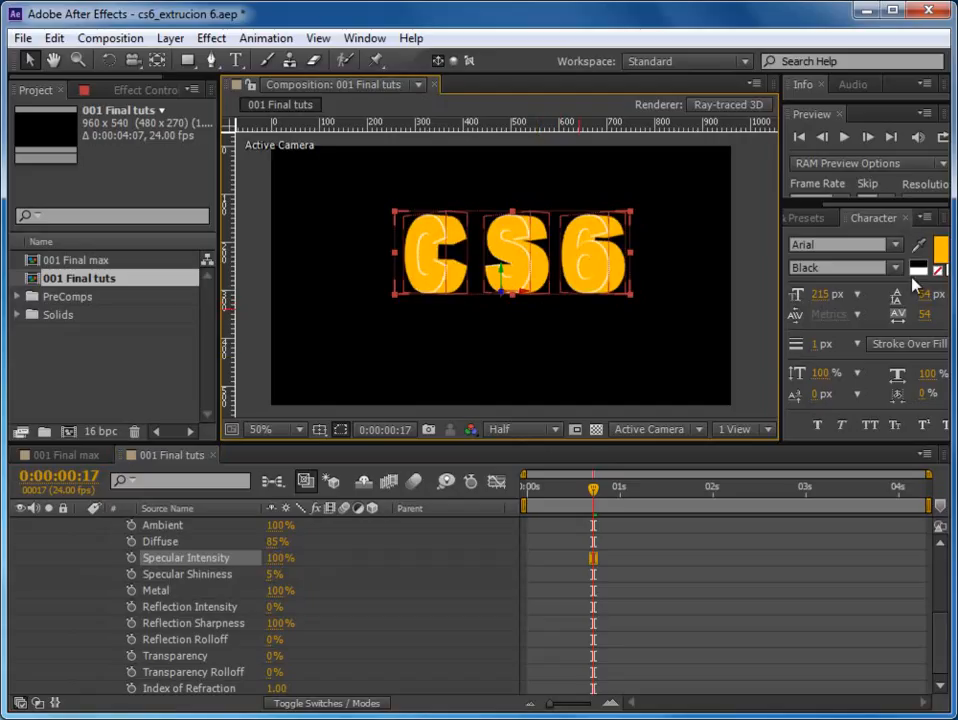
pyautogui.click(941, 250)
pyautogui.click(447, 552)
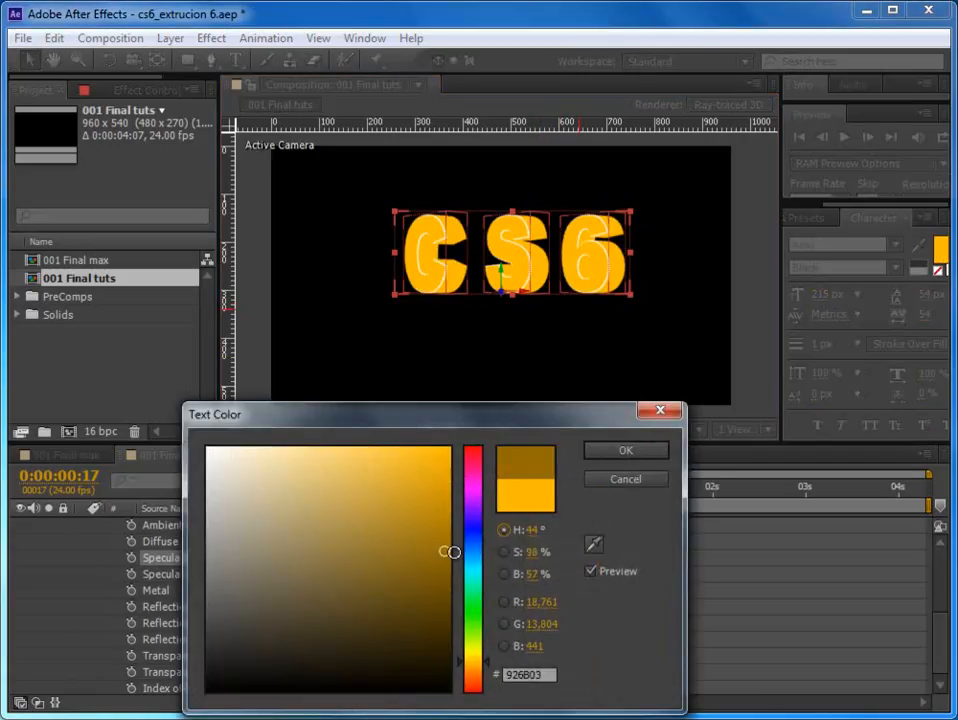
pyautogui.click(626, 451)
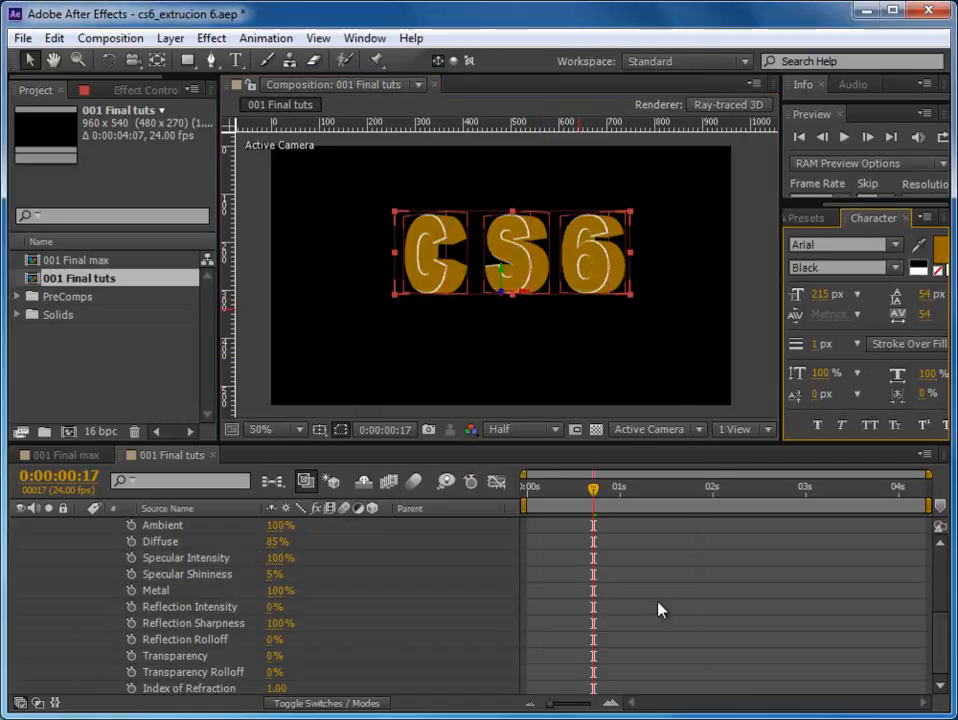
# Step: Set the CS6 text's Specular Shininess to 85% and its Metal value to 75%
pyautogui.click(272, 576)
pyautogui.write('85')
pyautogui.press('Return')
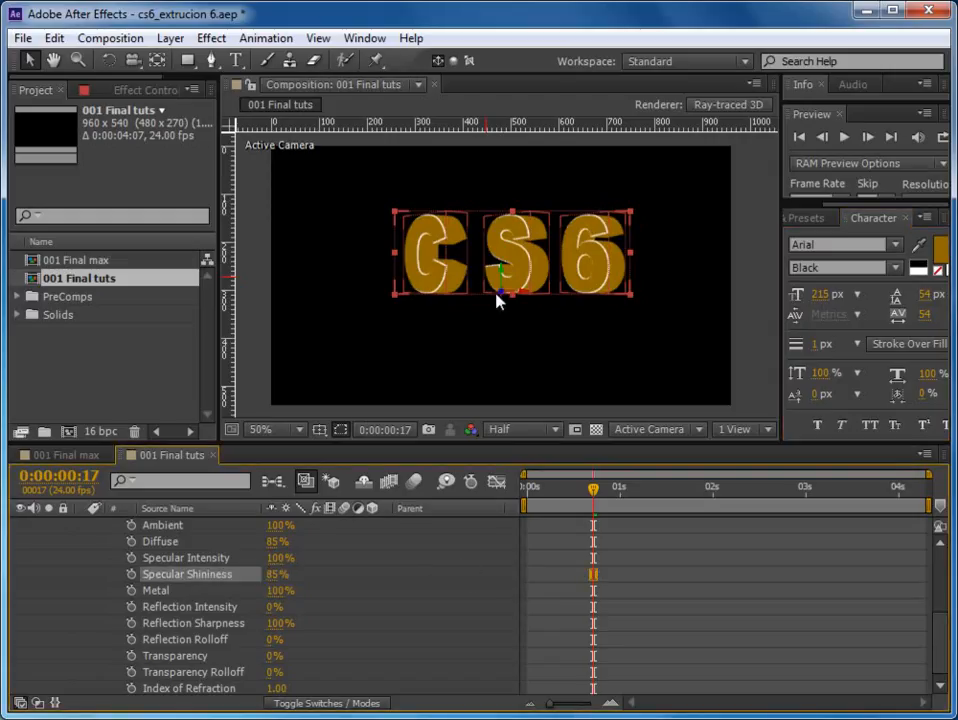
pyautogui.click(279, 592)
pyautogui.write('75')
pyautogui.press('Return')
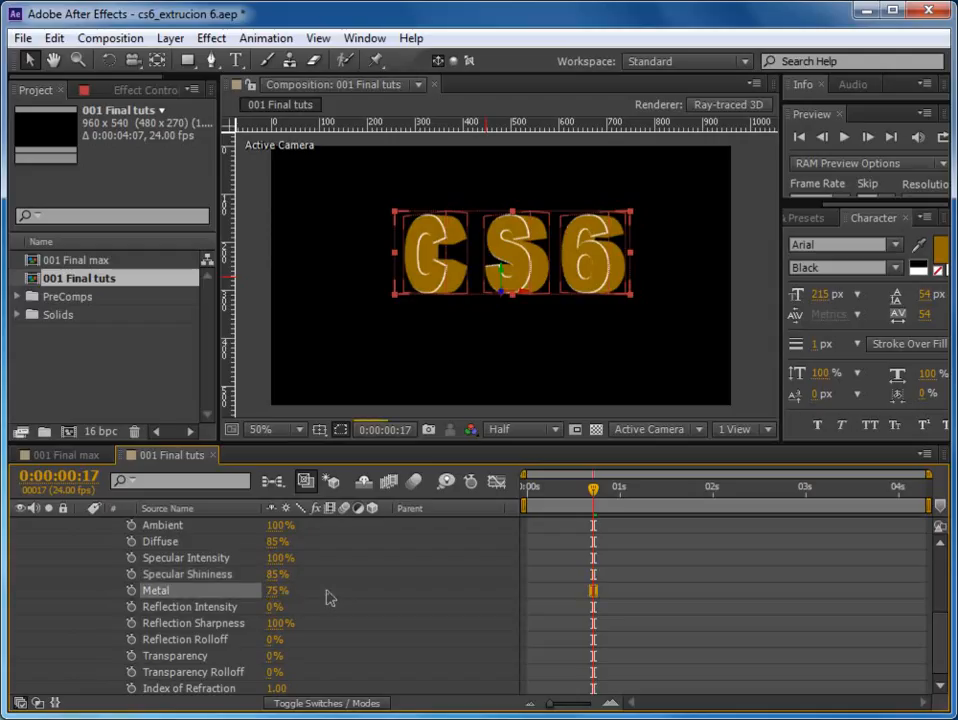
# Step: Set the CS6 text's Reflection Intensity to 85%, Reflection Rolloff to 15% and Reflection Sharpness to 85%
pyautogui.click(273, 606)
pyautogui.write('85')
pyautogui.press('Return')
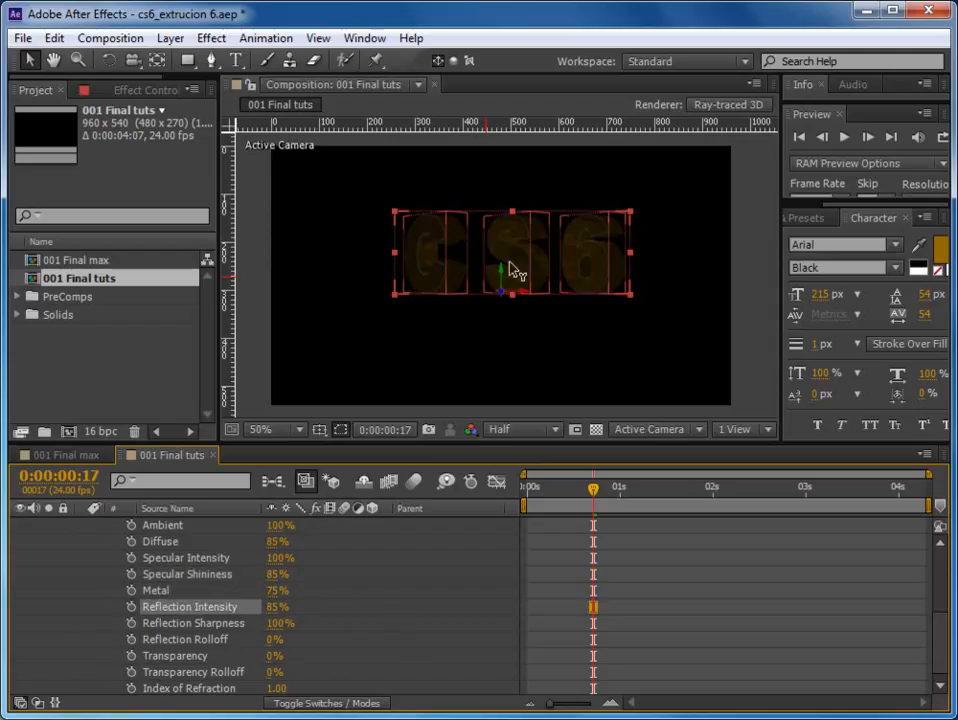
pyautogui.click(273, 640)
pyautogui.write('15')
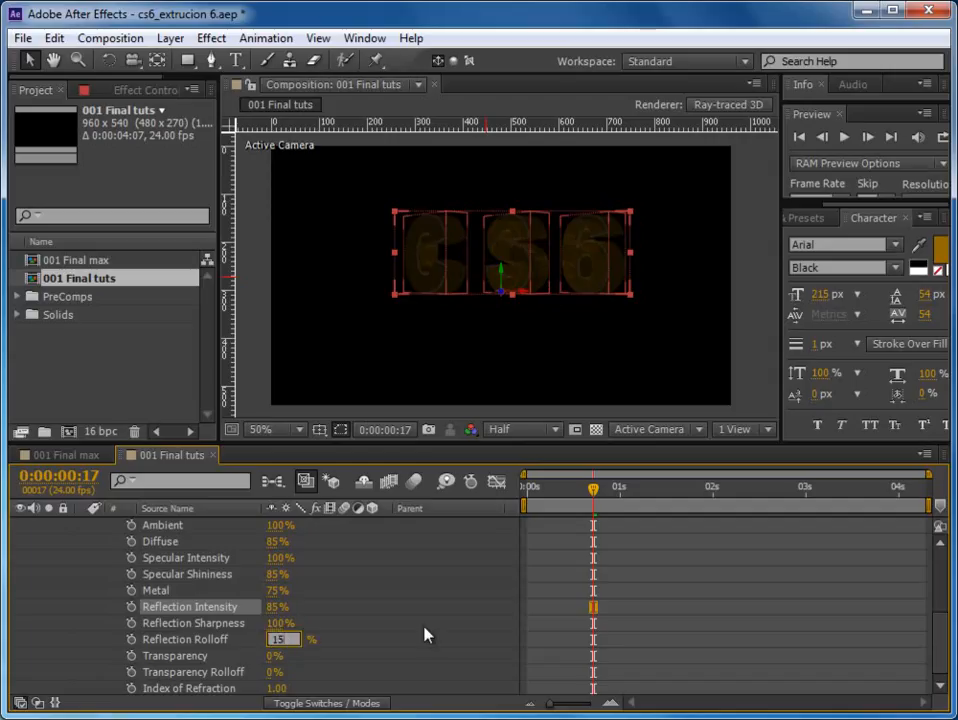
pyautogui.press('Return')
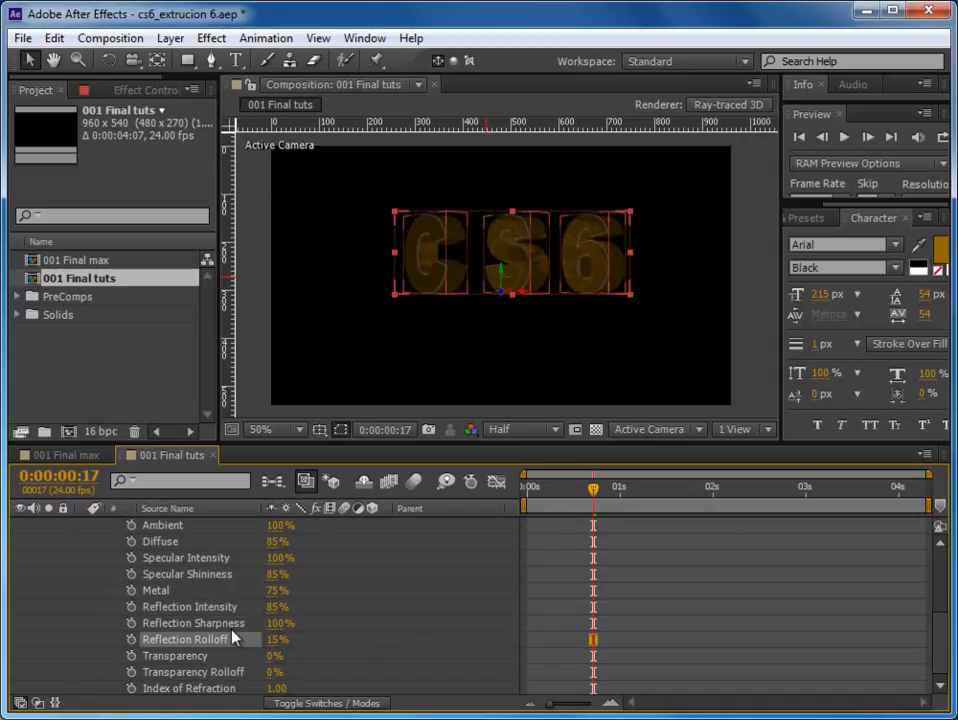
pyautogui.click(279, 623)
pyautogui.write('85')
pyautogui.press('Return')
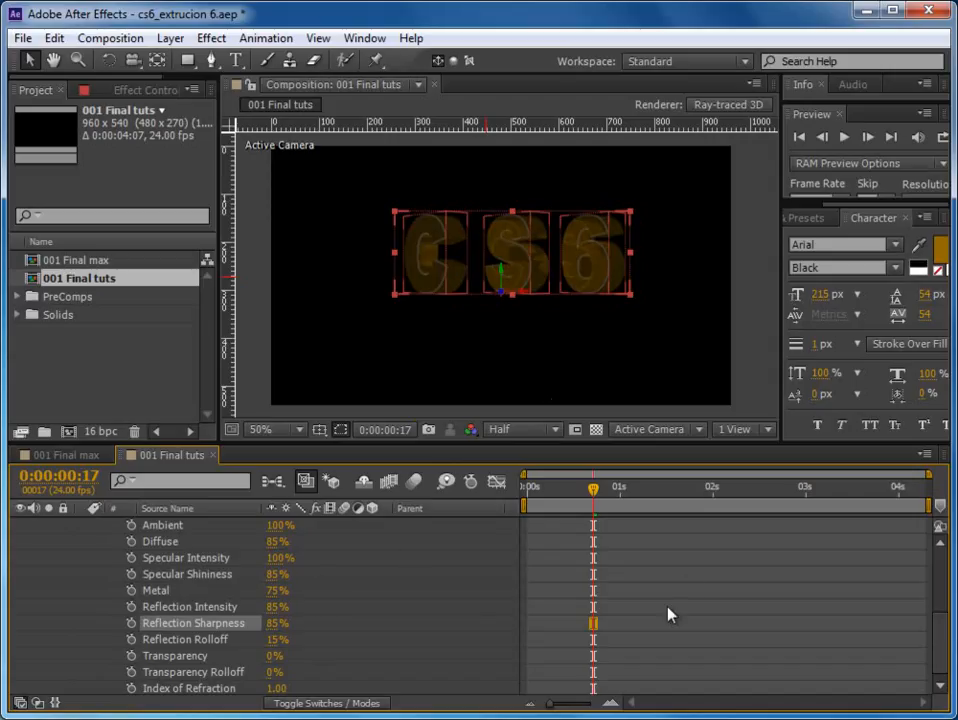
pyautogui.click(677, 641)
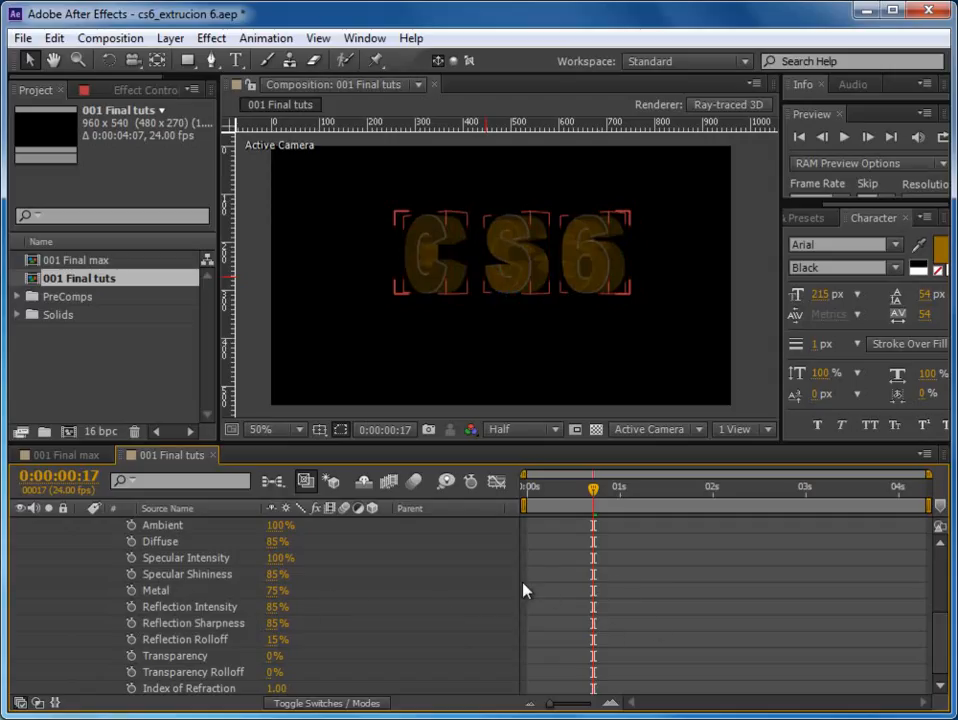
pyautogui.moveTo(943, 626)
pyautogui.mouseDown()
pyautogui.moveTo(943, 552)
pyautogui.moveTo(952, 650)
pyautogui.mouseUp()
pyautogui.scroll(10, 943, 620)
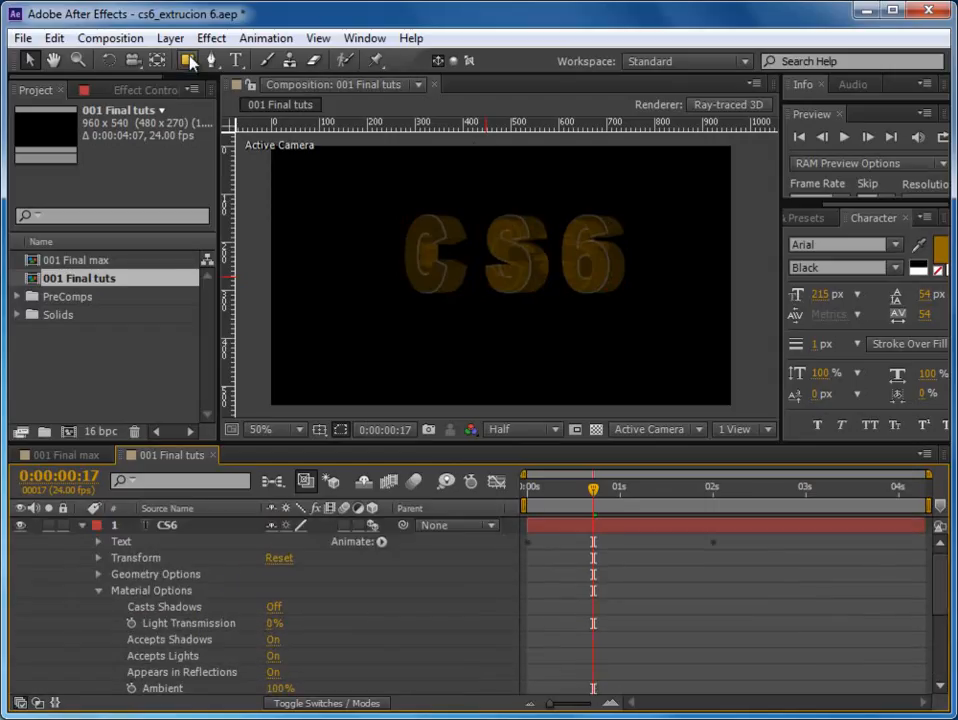
# Step: Add an Ambient light with 75% intensity to the composition and collapse the CS6 layer's properties
pyautogui.click(170, 38)
pyautogui.moveTo(211, 71)
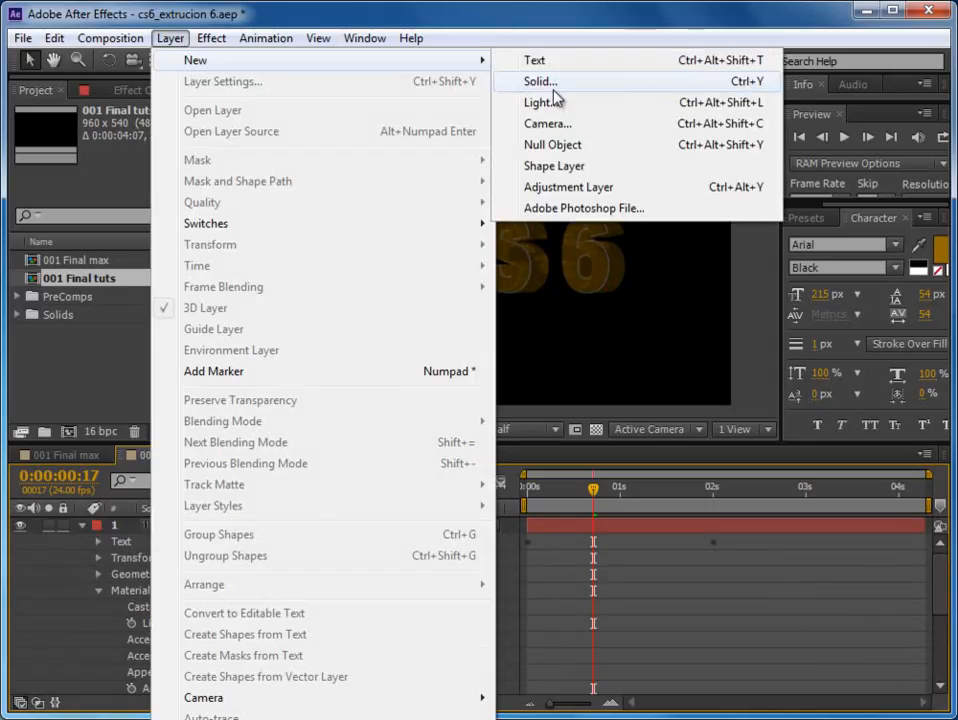
pyautogui.click(541, 103)
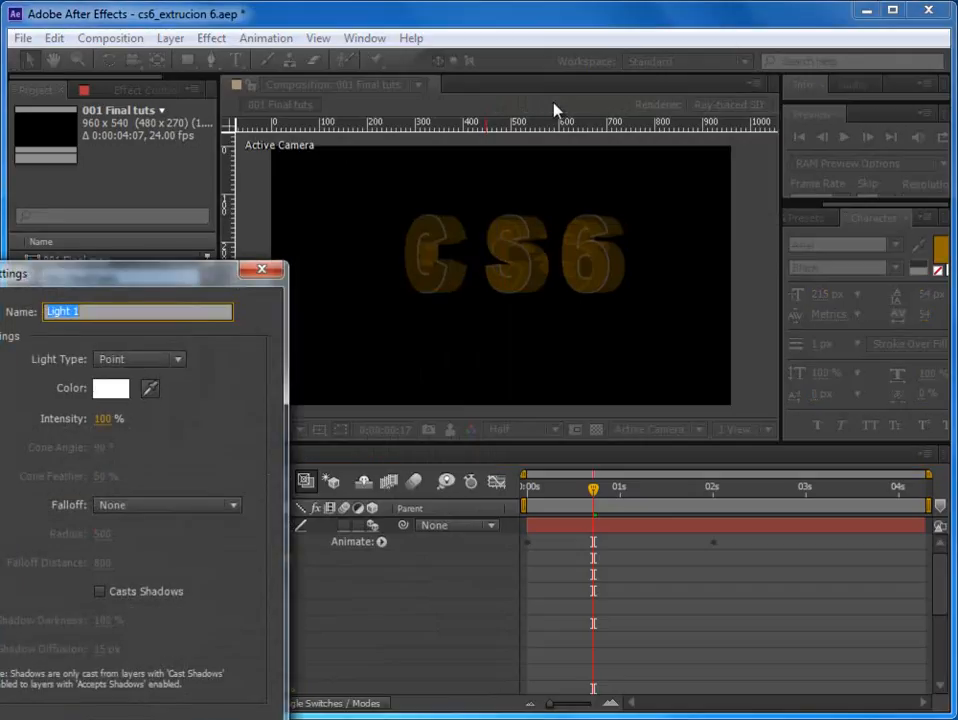
pyautogui.moveTo(165, 283); pyautogui.dragTo(494, 158)
pyautogui.click(470, 235)
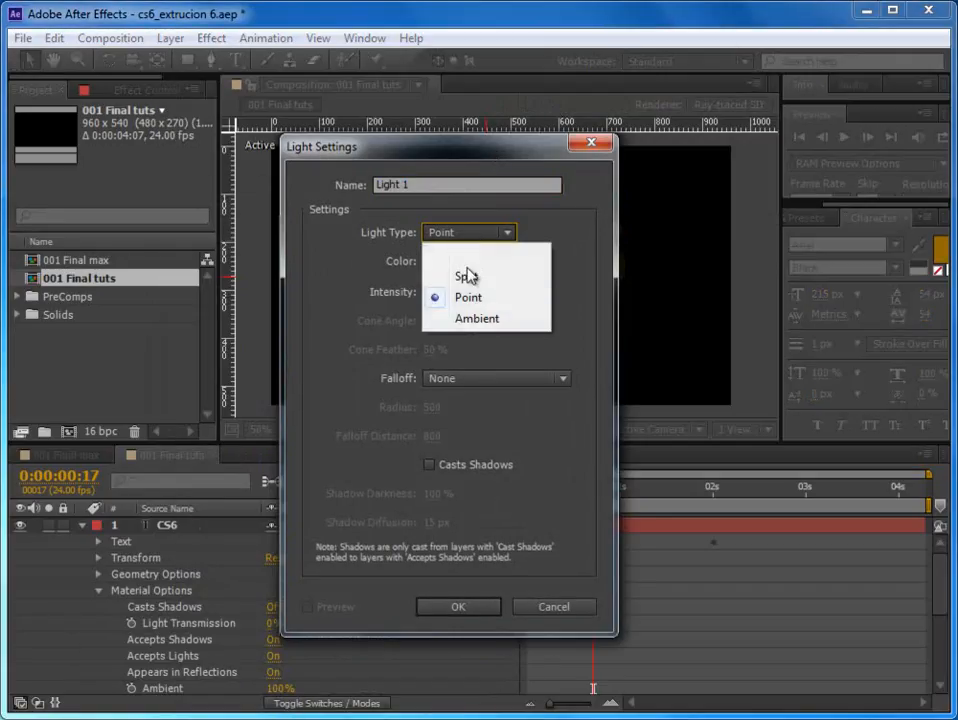
pyautogui.click(482, 320)
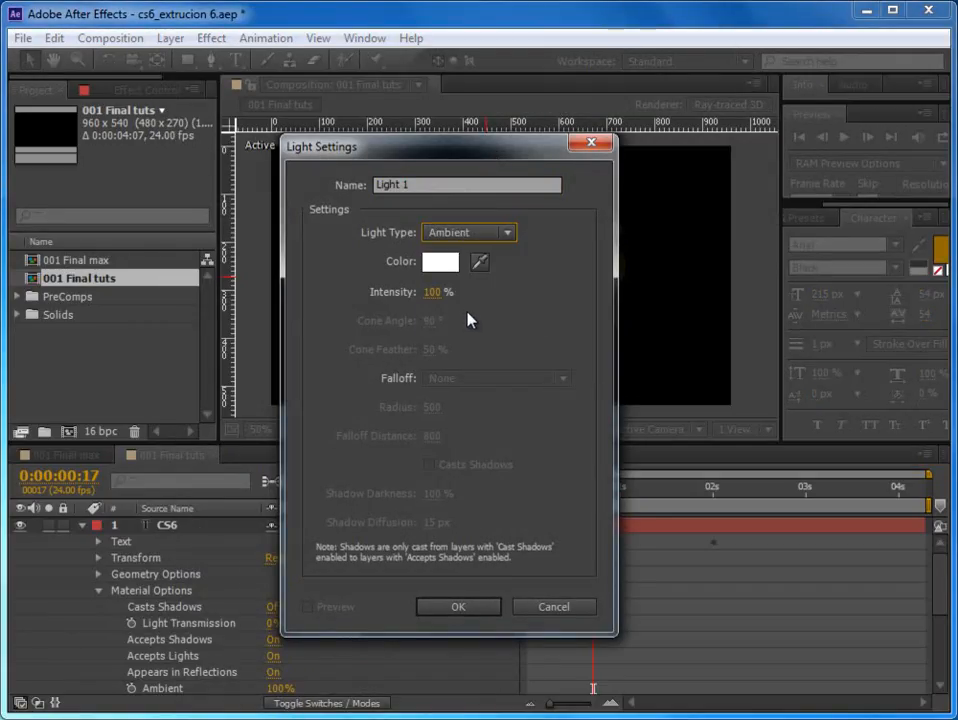
pyautogui.click(431, 292)
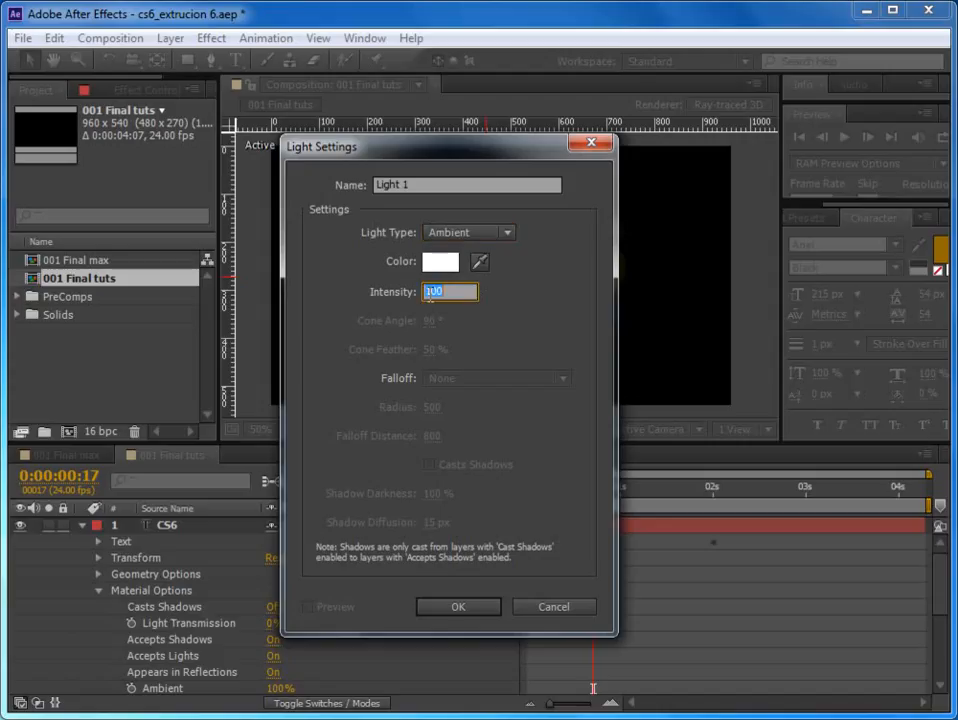
pyautogui.write('75')
pyautogui.click(462, 606)
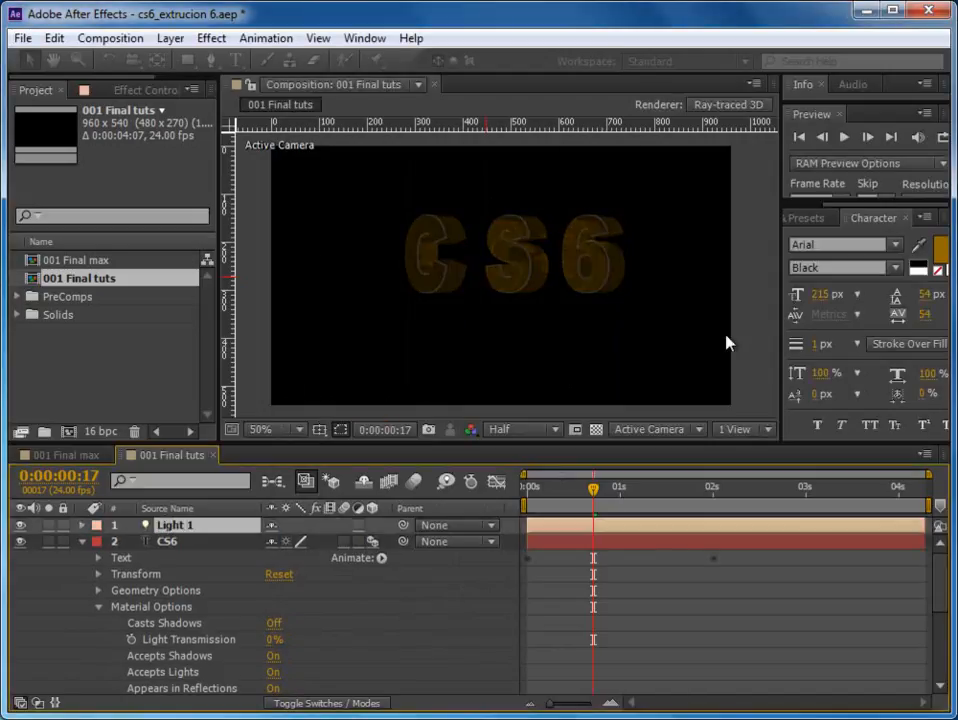
pyautogui.click(82, 541)
# Step: Add a Spot light with 100% intensity, Smooth falloff and shadow casting enabled
pyautogui.click(170, 38)
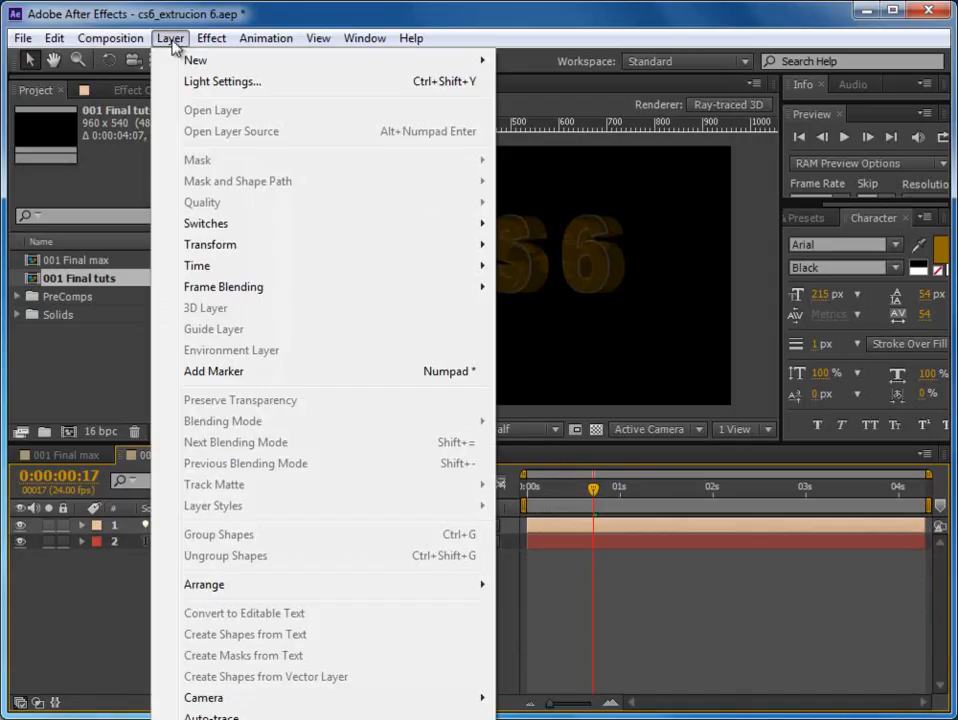
pyautogui.moveTo(200, 60)
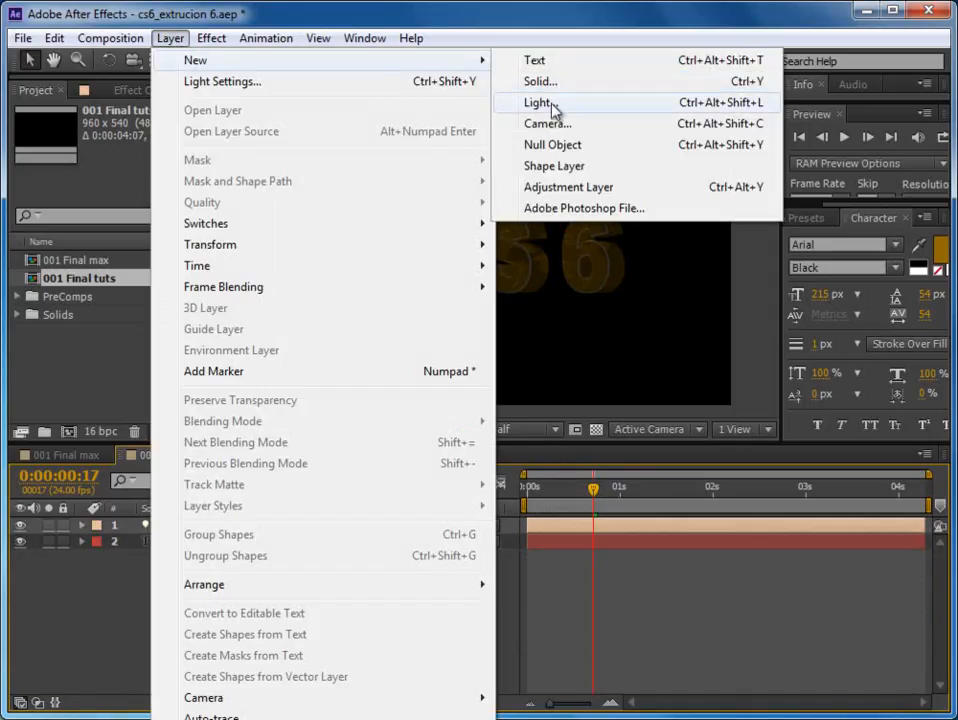
pyautogui.click(555, 103)
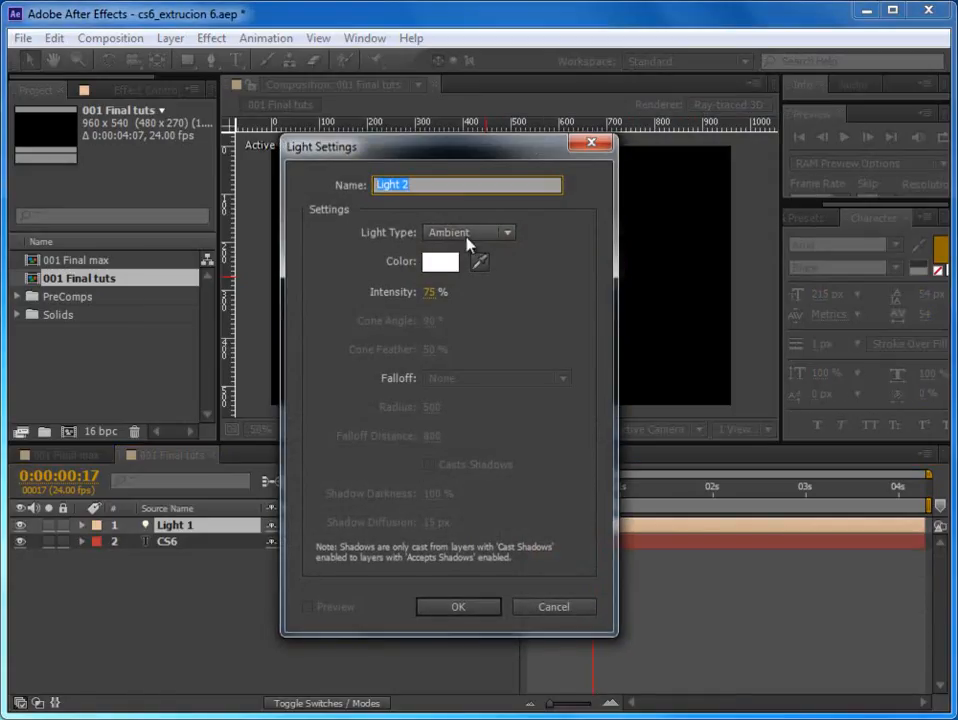
pyautogui.click(508, 233)
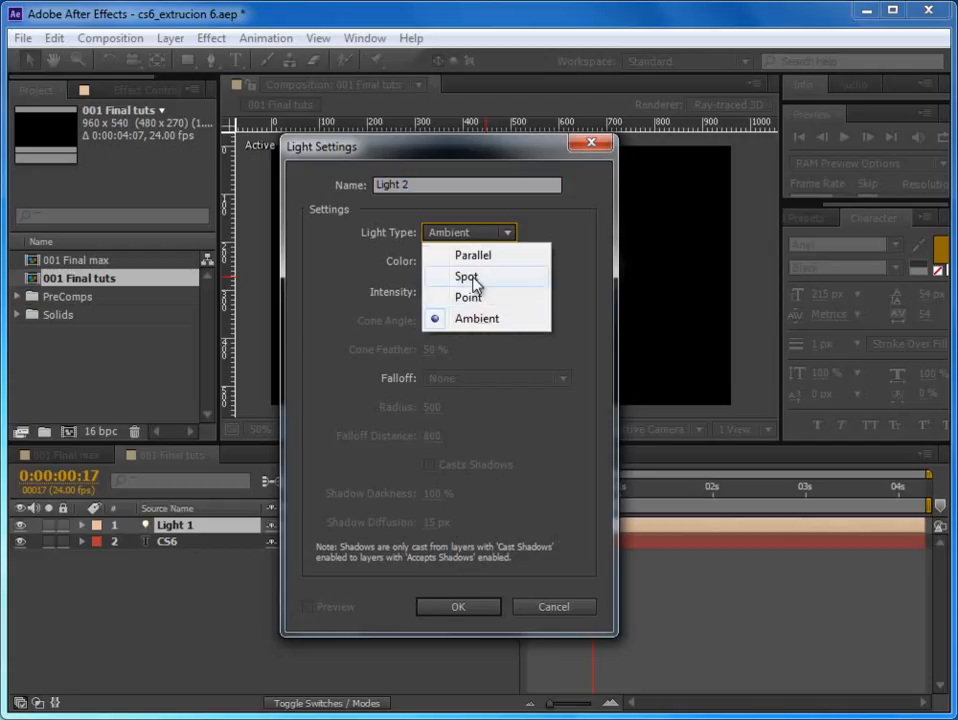
pyautogui.click(473, 278)
pyautogui.click(424, 293)
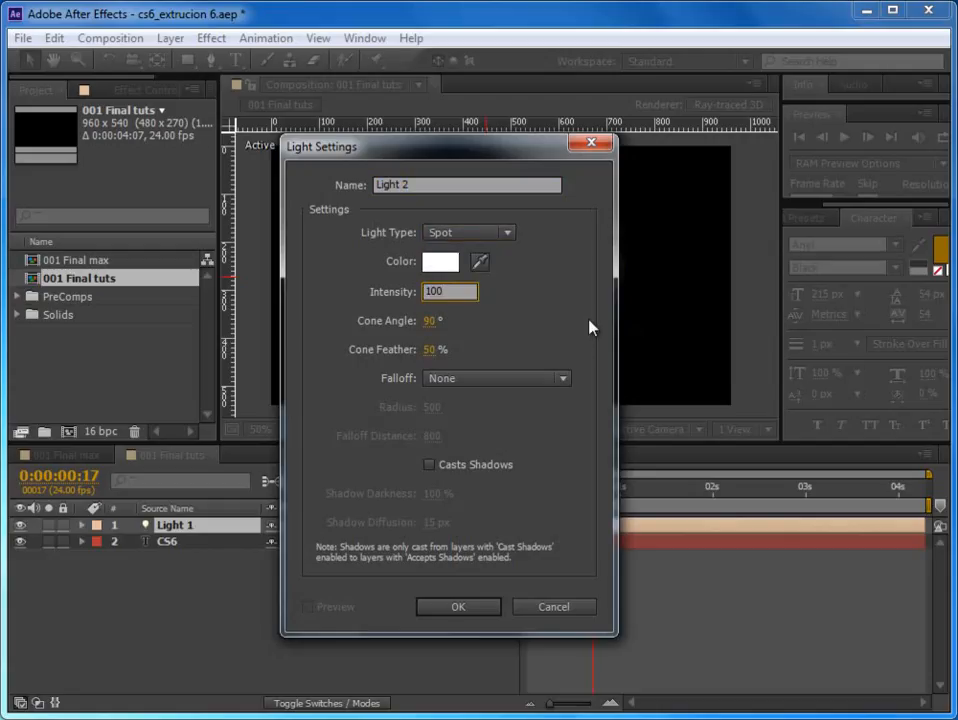
pyautogui.press('Return')
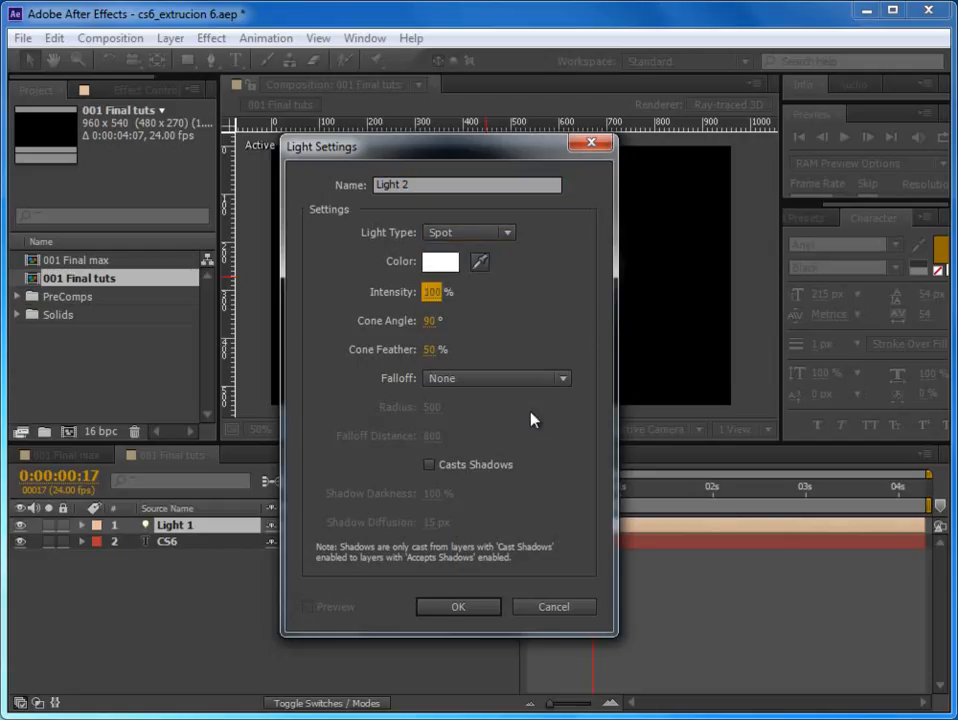
pyautogui.click(502, 380)
pyautogui.click(515, 418)
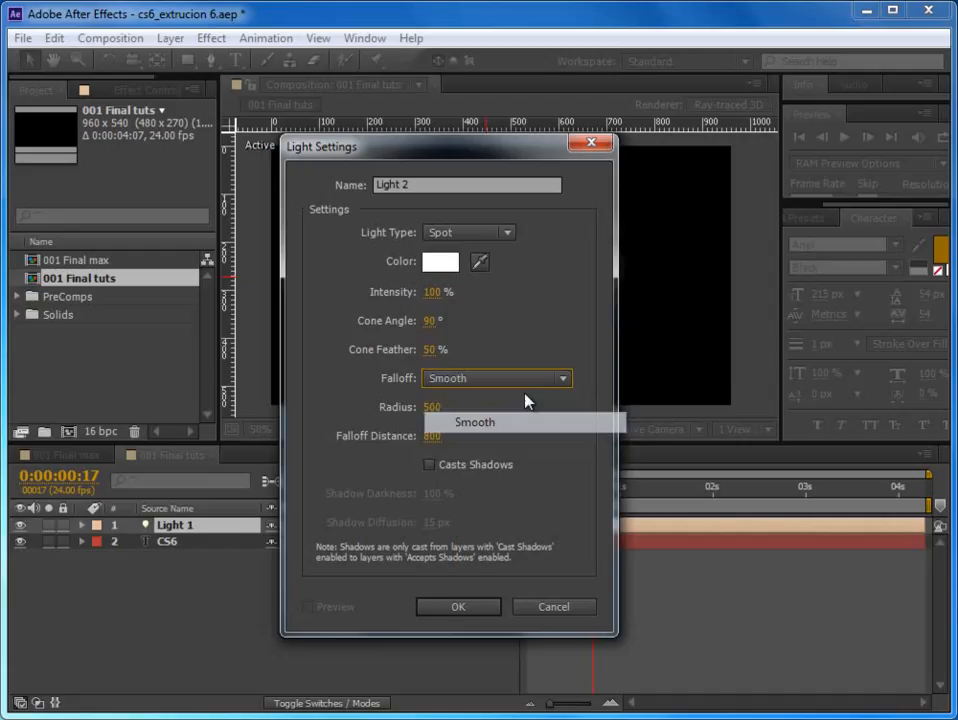
pyautogui.moveTo(510, 154); pyautogui.dragTo(370, 118)
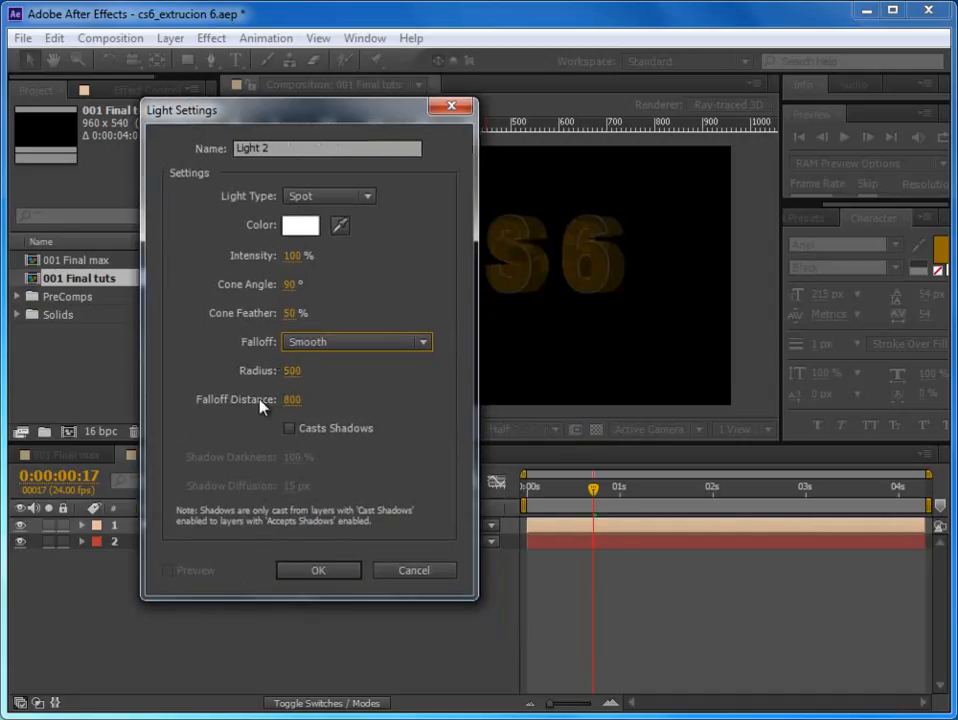
pyautogui.click(290, 429)
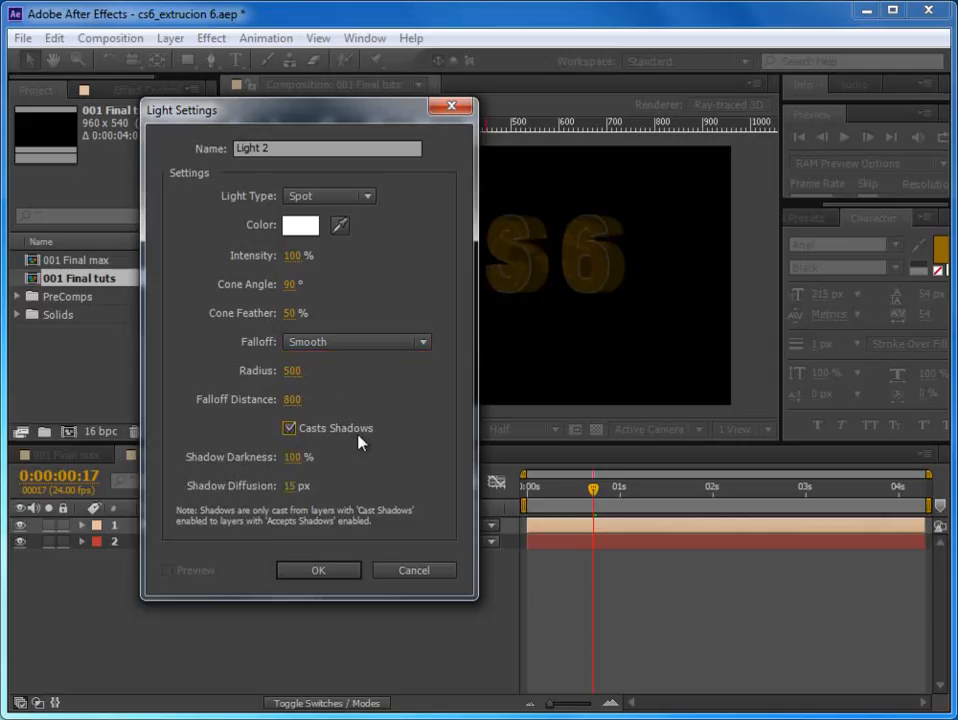
pyautogui.click(318, 572)
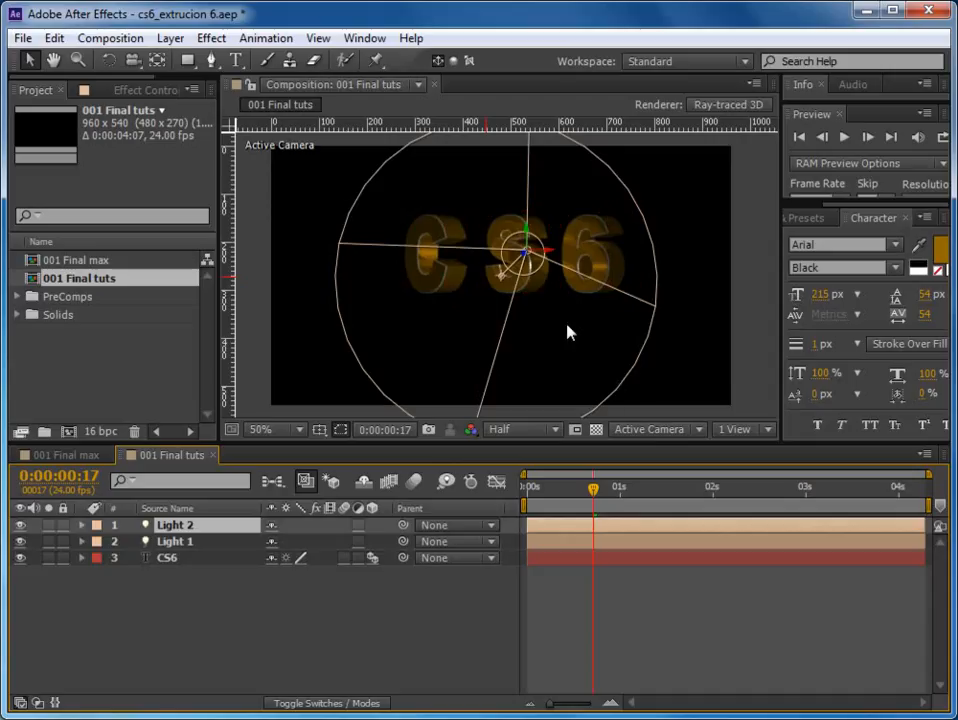
# Step: Add a Point light with 100% intensity, no falloff and shadow casting disabled, and place it to the left of the CS6 text
pyautogui.click(676, 564)
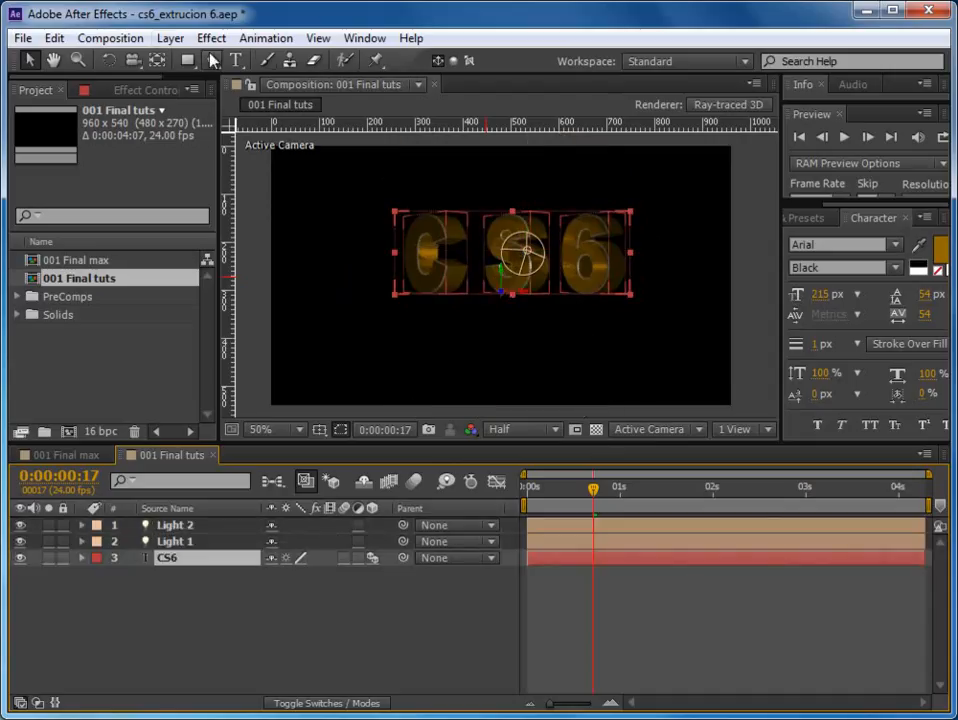
pyautogui.click(170, 38)
pyautogui.moveTo(267, 62)
pyautogui.click(572, 103)
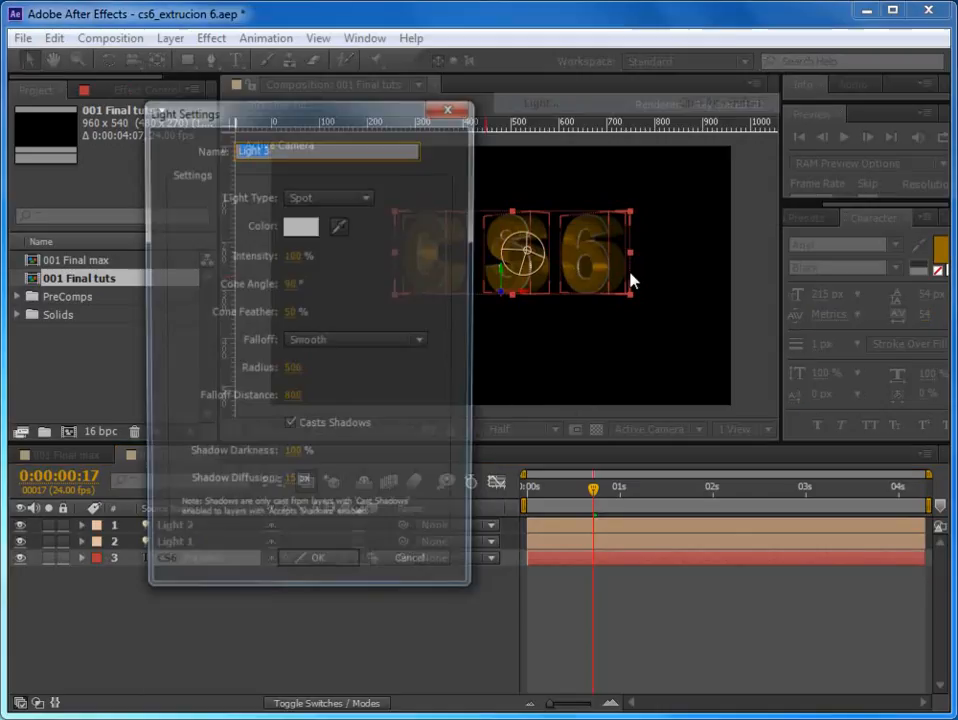
pyautogui.click(312, 198)
pyautogui.click(330, 260)
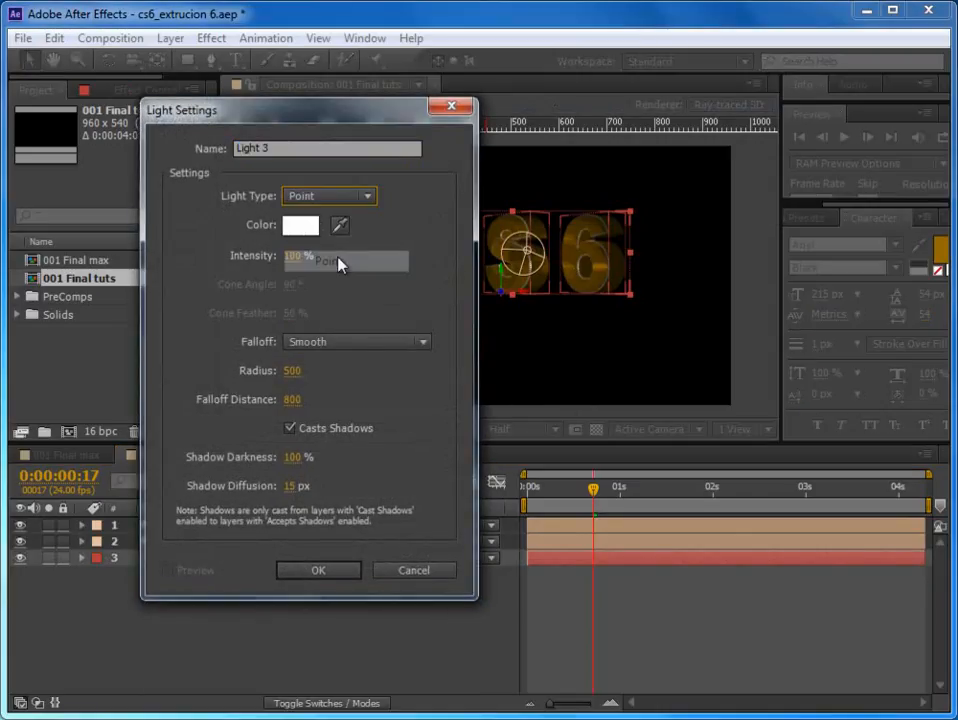
pyautogui.click(340, 342)
pyautogui.click(327, 364)
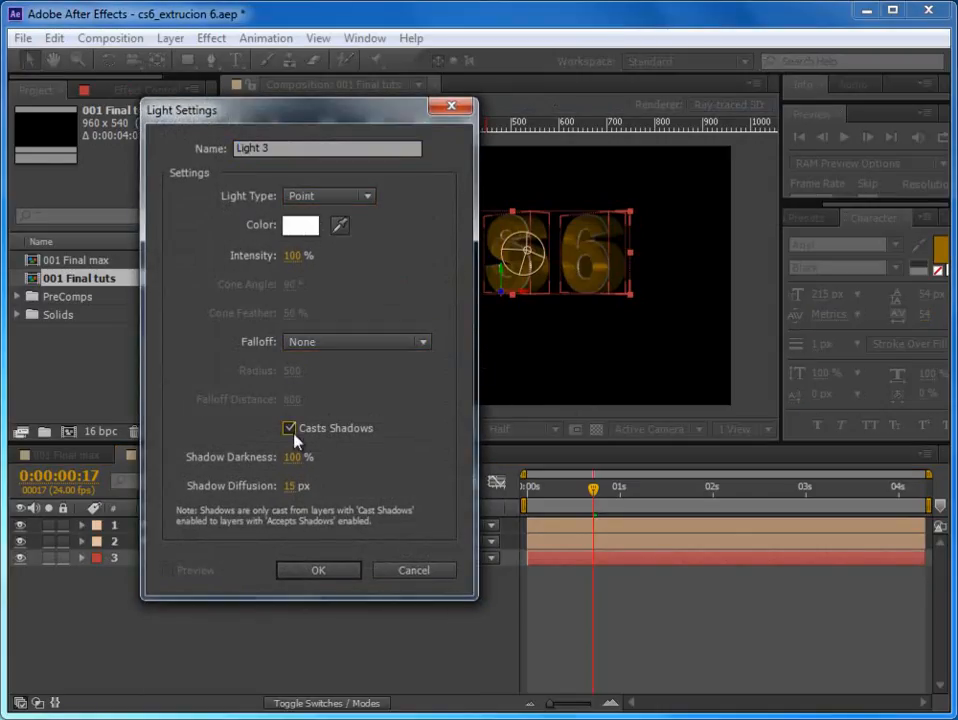
pyautogui.click(290, 428)
pyautogui.click(318, 570)
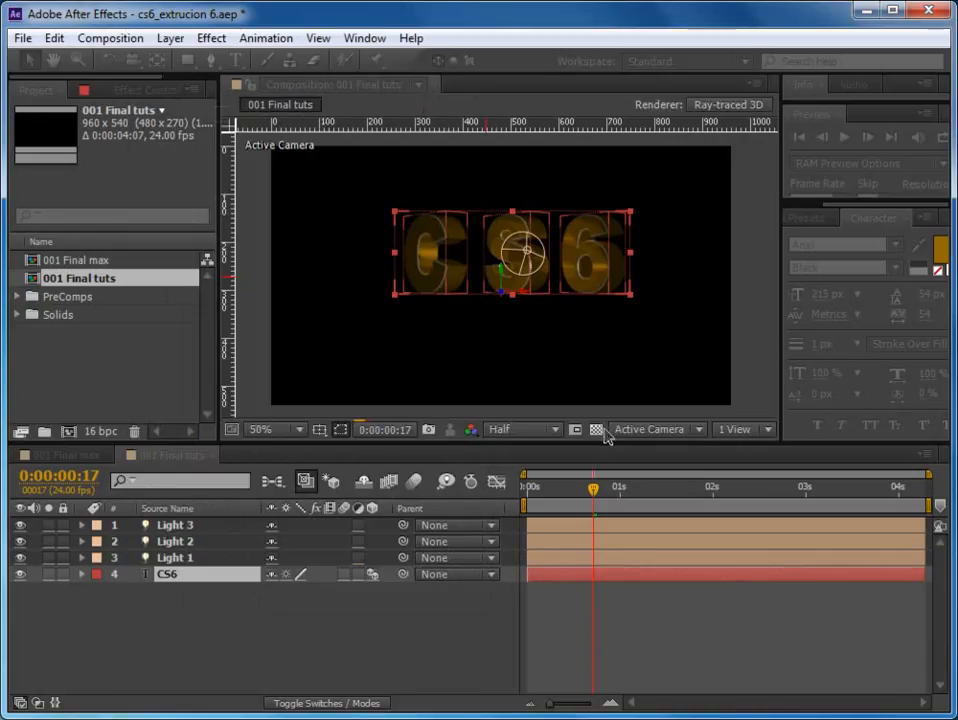
pyautogui.moveTo(555, 258); pyautogui.dragTo(387, 263)
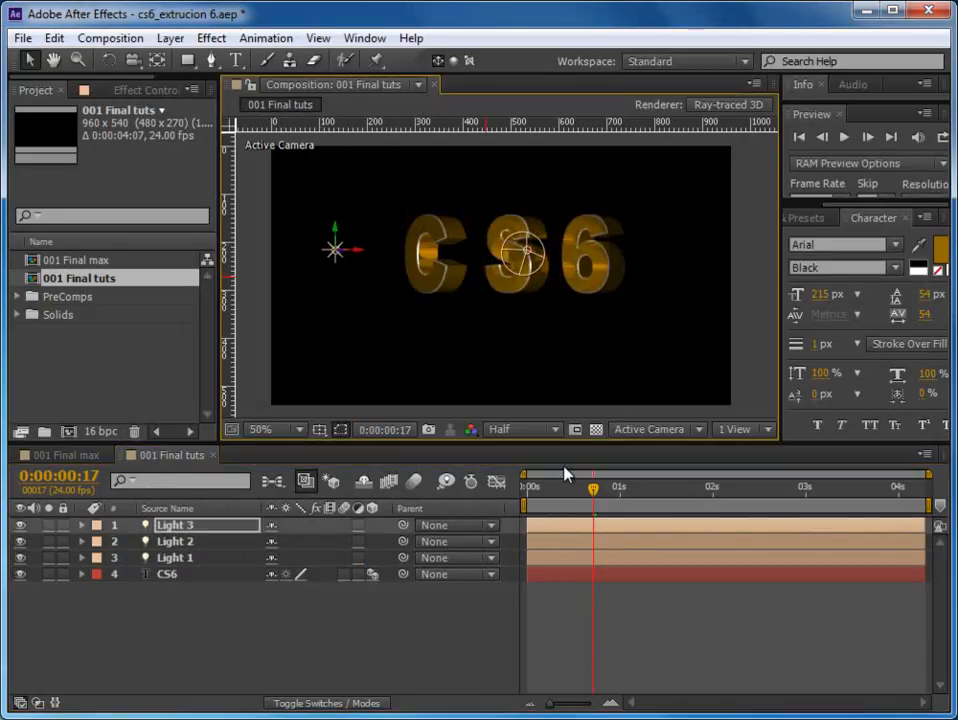
# Step: Rename the Light 2 layer as spotlight
pyautogui.click(182, 531)
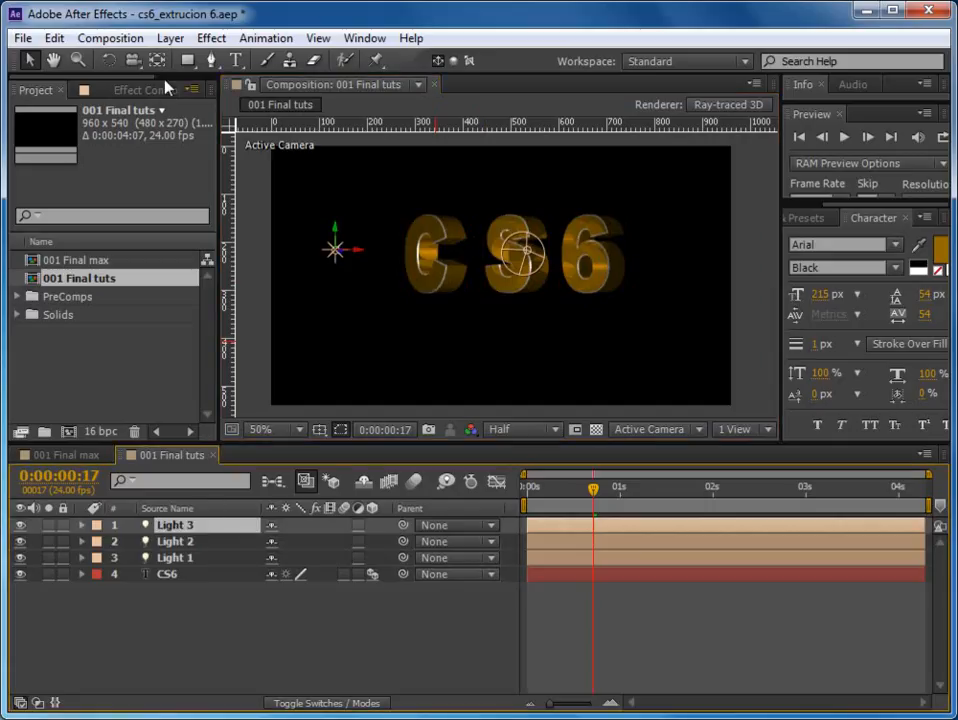
pyautogui.click(181, 542)
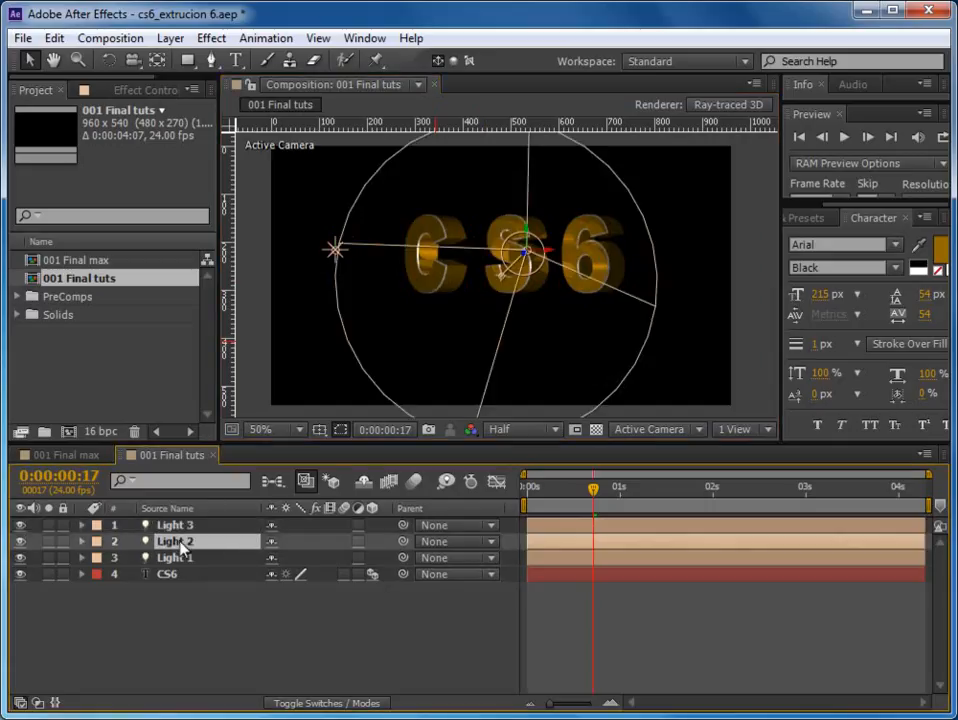
pyautogui.press('Return')
pyautogui.write('spotl')
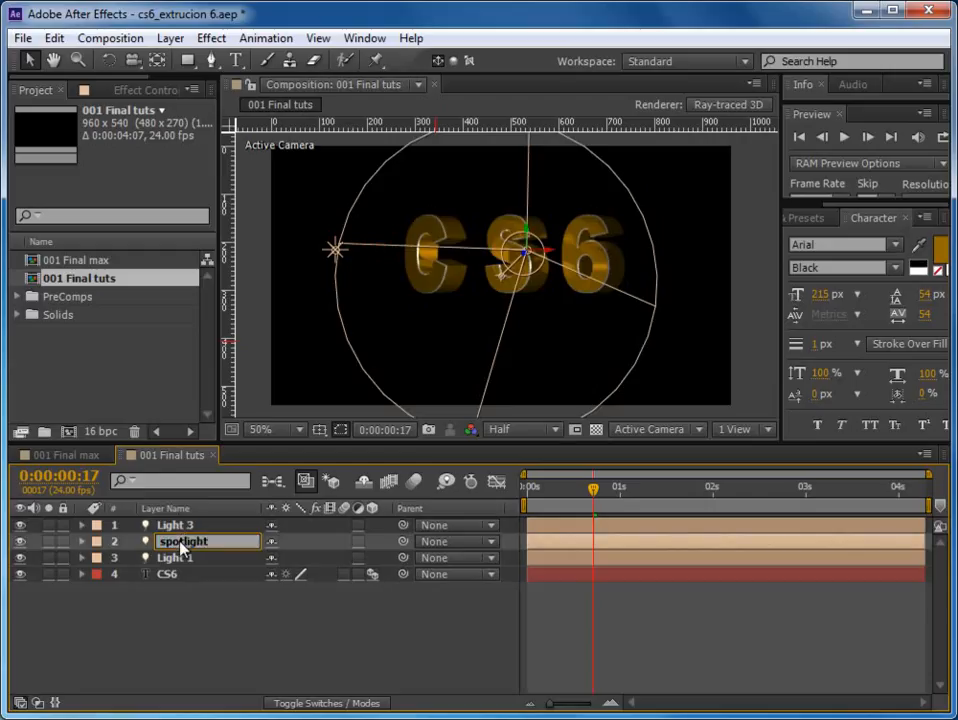
pyautogui.press('Return')
# Step: Duplicate Light 3 and move the copy along X to the right side of the CS6 text
pyautogui.click(200, 525)
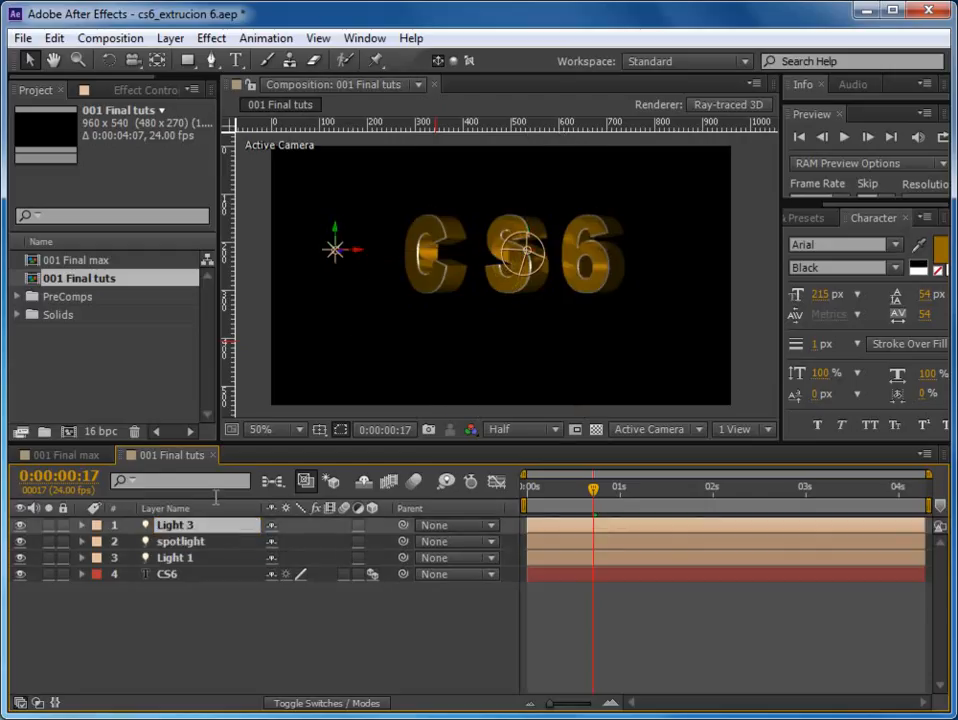
pyautogui.click(52, 38)
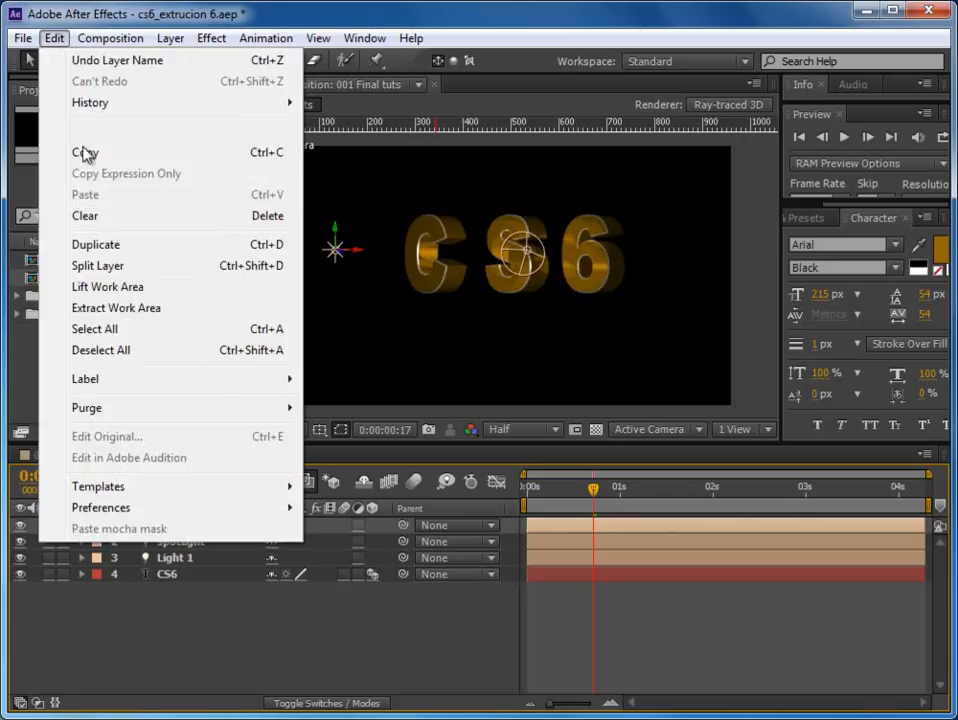
pyautogui.click(100, 245)
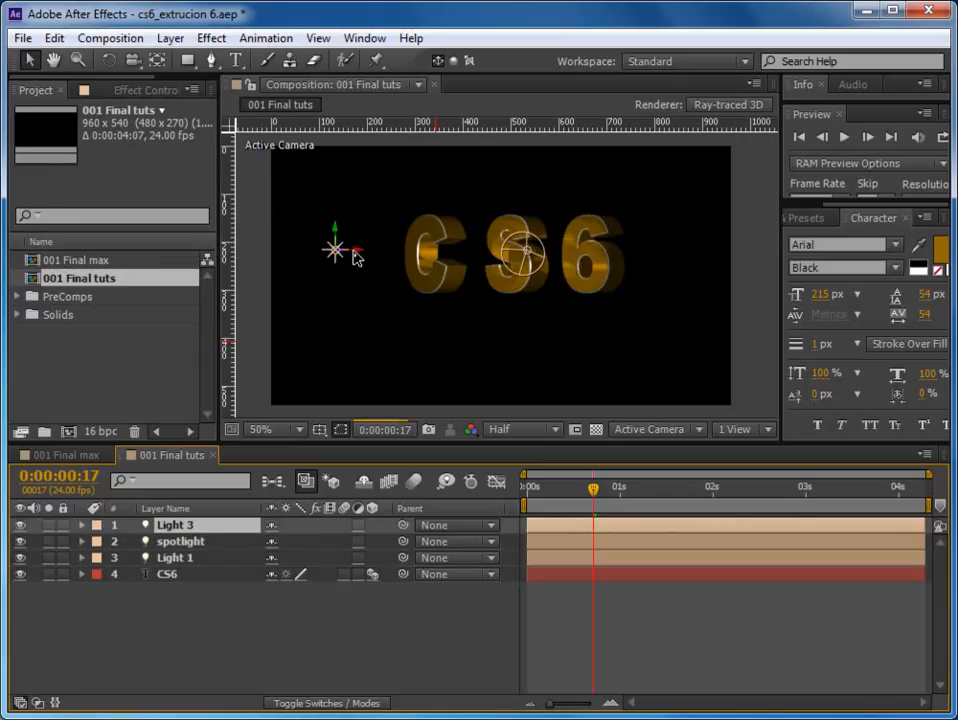
pyautogui.moveTo(358, 258); pyautogui.dragTo(667, 290)
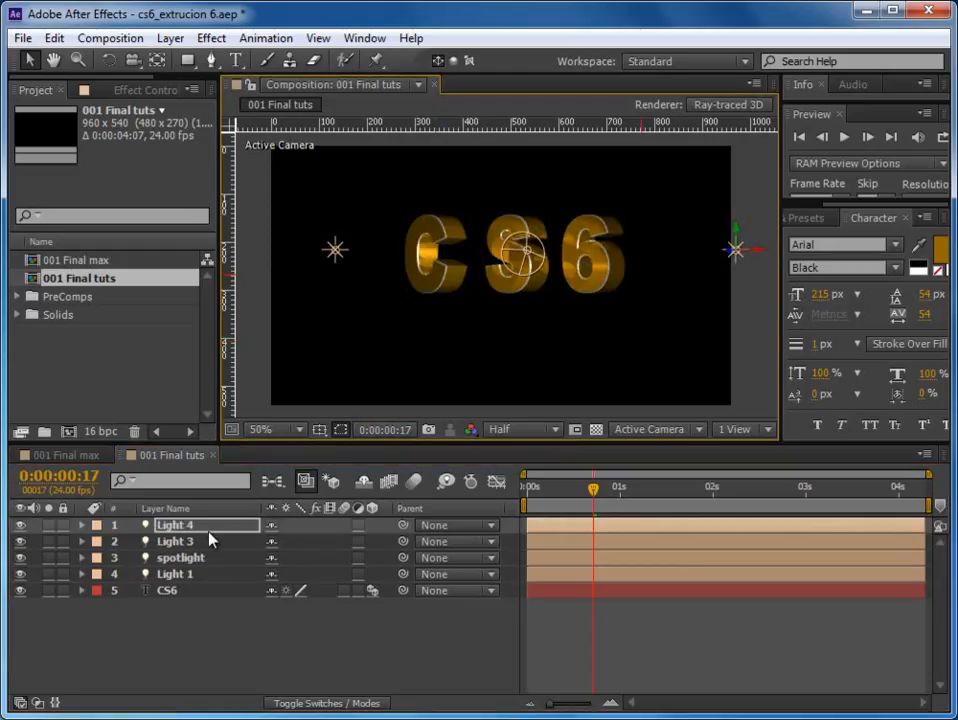
# Step: Duplicate Light 4 and, in the Top view, move the copy behind the CS6 text near its centre
pyautogui.click(586, 526)
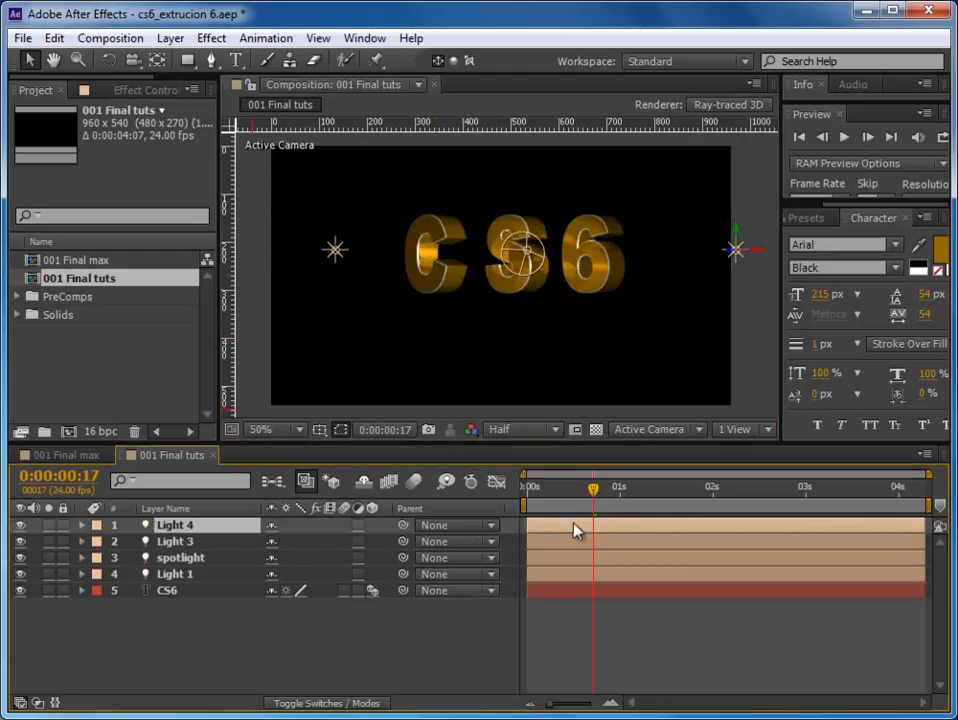
pyautogui.click(54, 38)
pyautogui.click(88, 244)
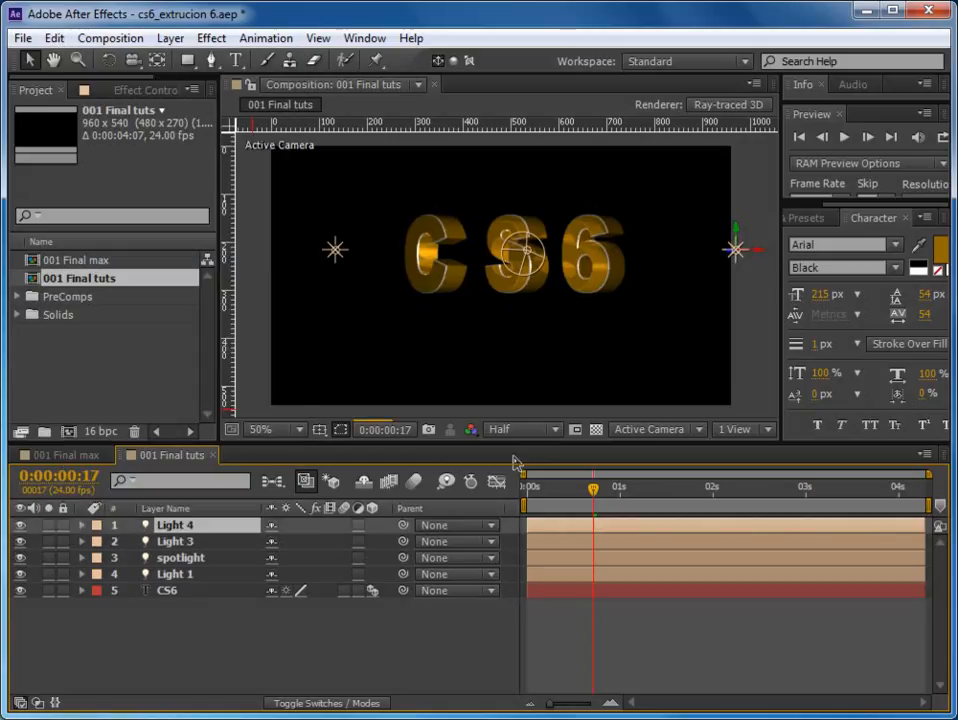
pyautogui.click(650, 430)
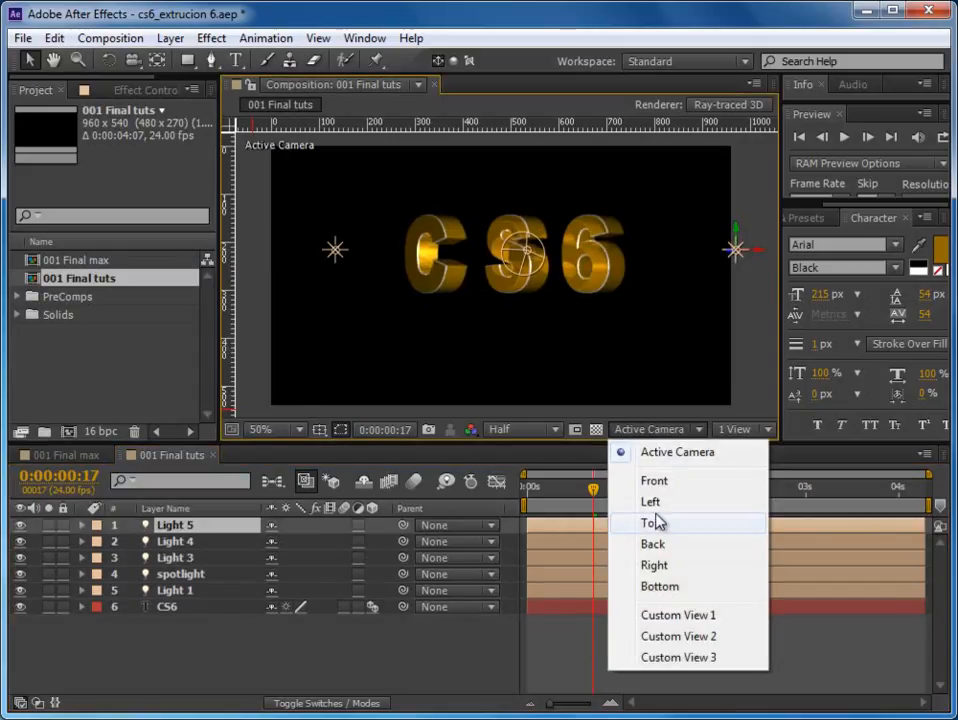
pyautogui.click(656, 524)
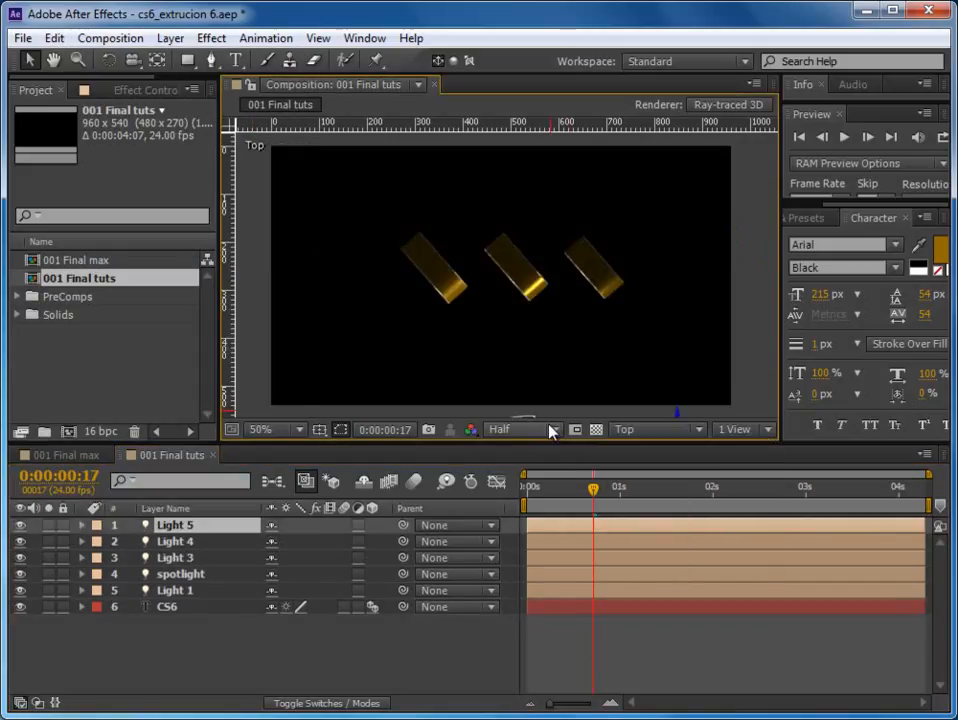
pyautogui.press(',')
pyautogui.moveTo(592, 351); pyautogui.dragTo(518, 198)
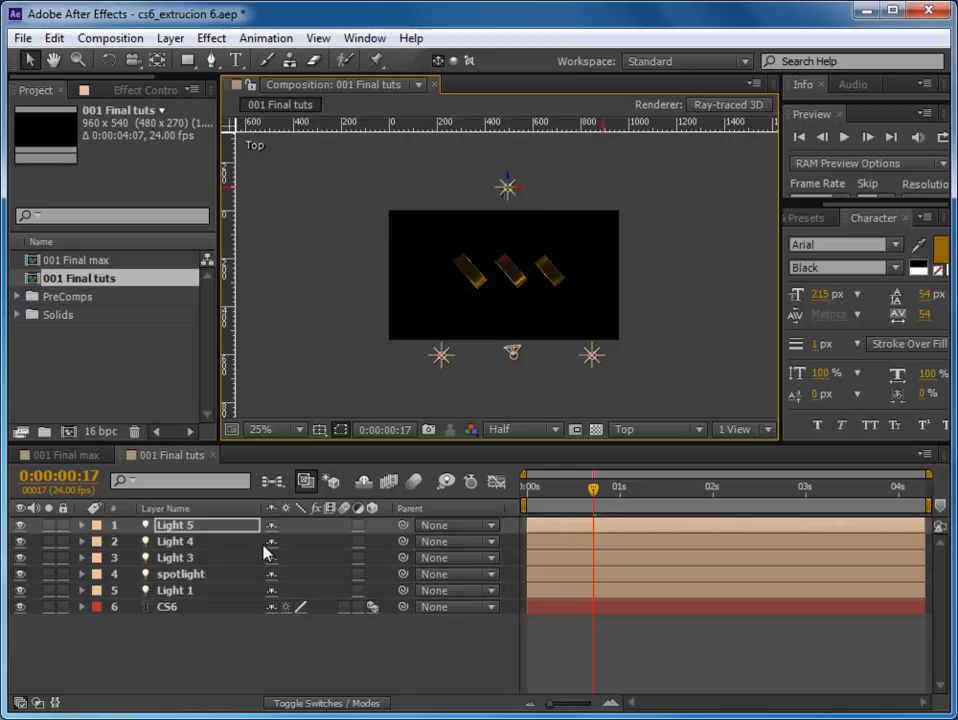
# Step: Rename the Light 5 layer as backlight
pyautogui.press('Return')
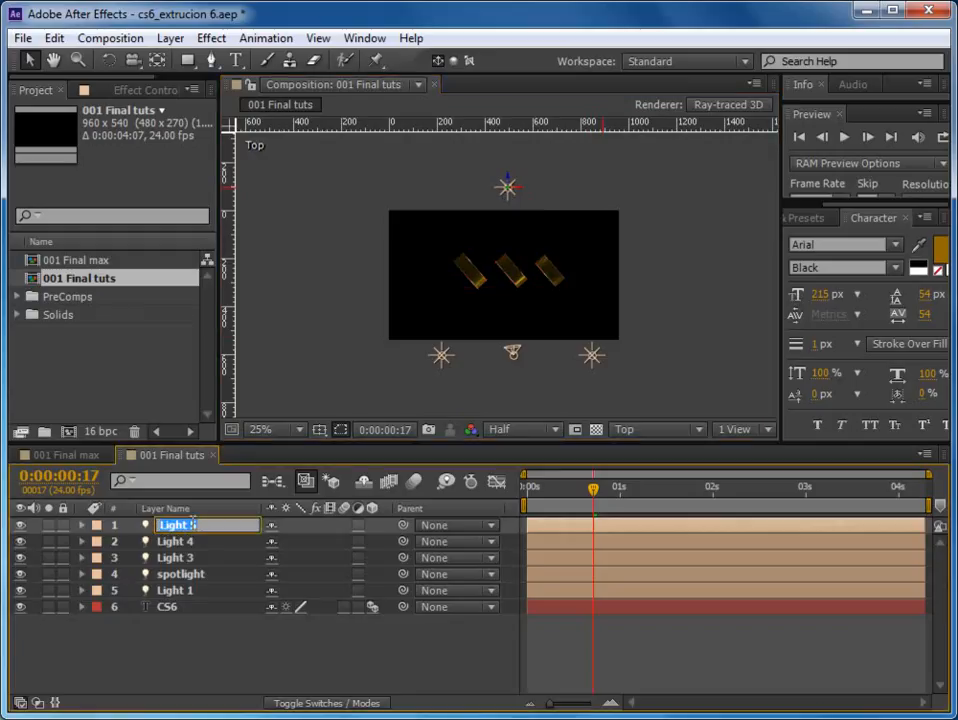
pyautogui.write('ba')
pyautogui.press('Return')
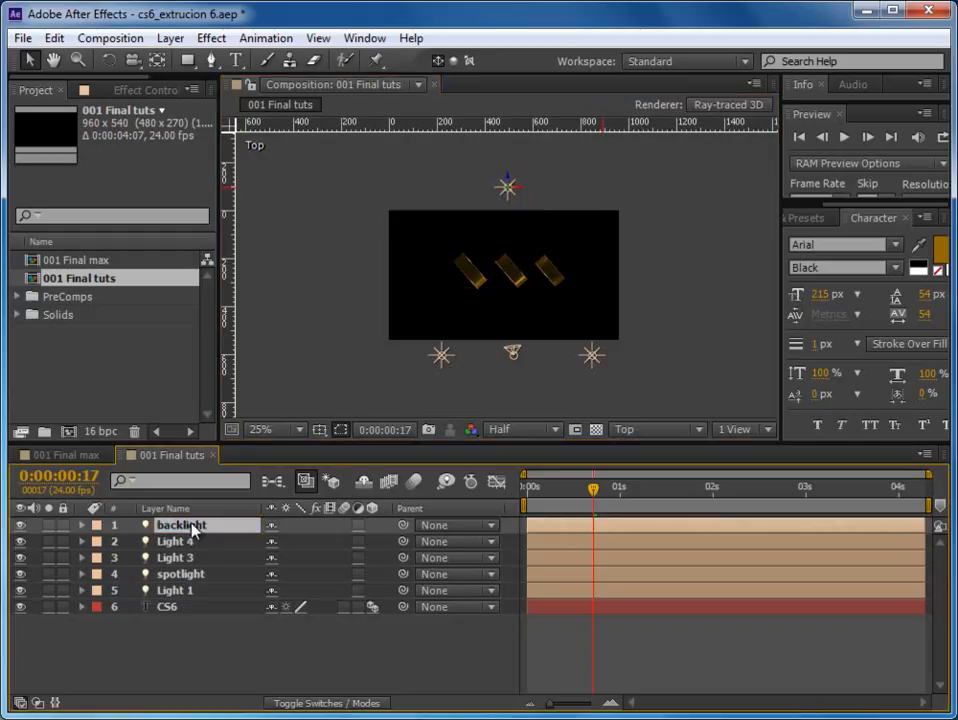
# Step: Spread the two front point lights outward in the Top view, Light 3 further left and Light 4 further right
pyautogui.click(443, 362)
pyautogui.moveTo(443, 362); pyautogui.dragTo(416, 362)
pyautogui.click(602, 361)
pyautogui.moveTo(612, 366); pyautogui.dragTo(633, 364)
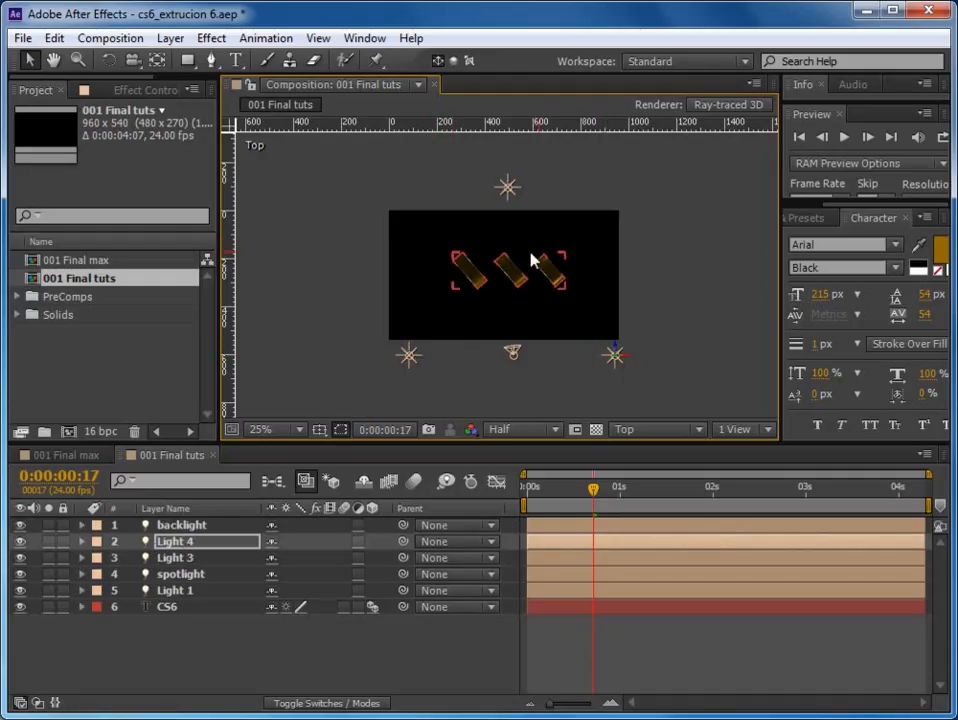
# Step: Move Light 4 back in depth in the Top view, almost level with the CS6 text
pyautogui.click(514, 354)
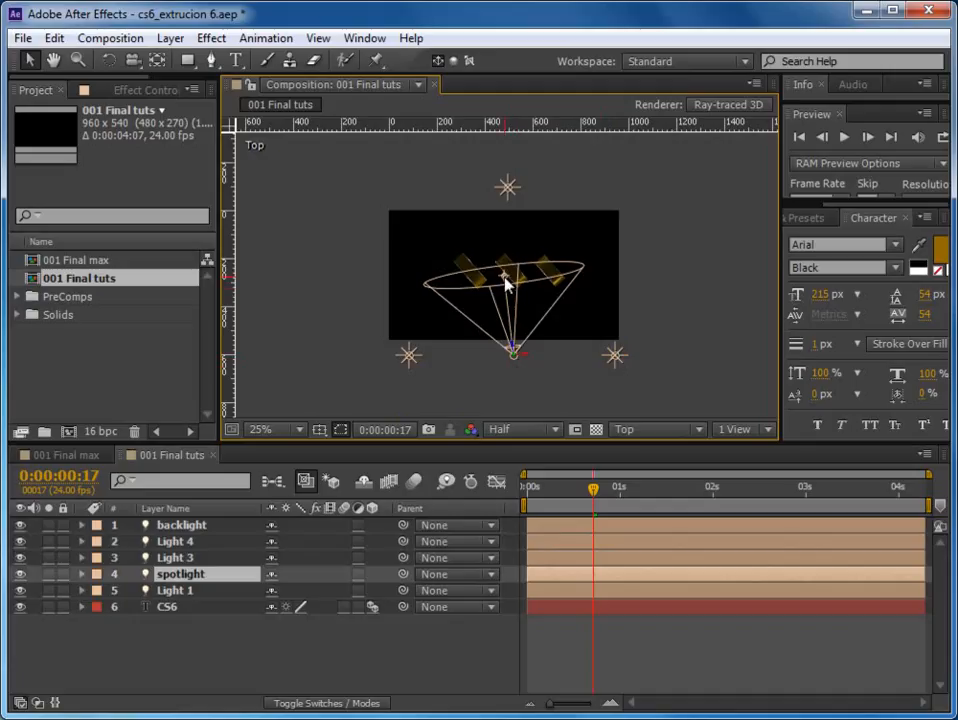
pyautogui.click(616, 357)
pyautogui.moveTo(620, 290); pyautogui.dragTo(618, 293)
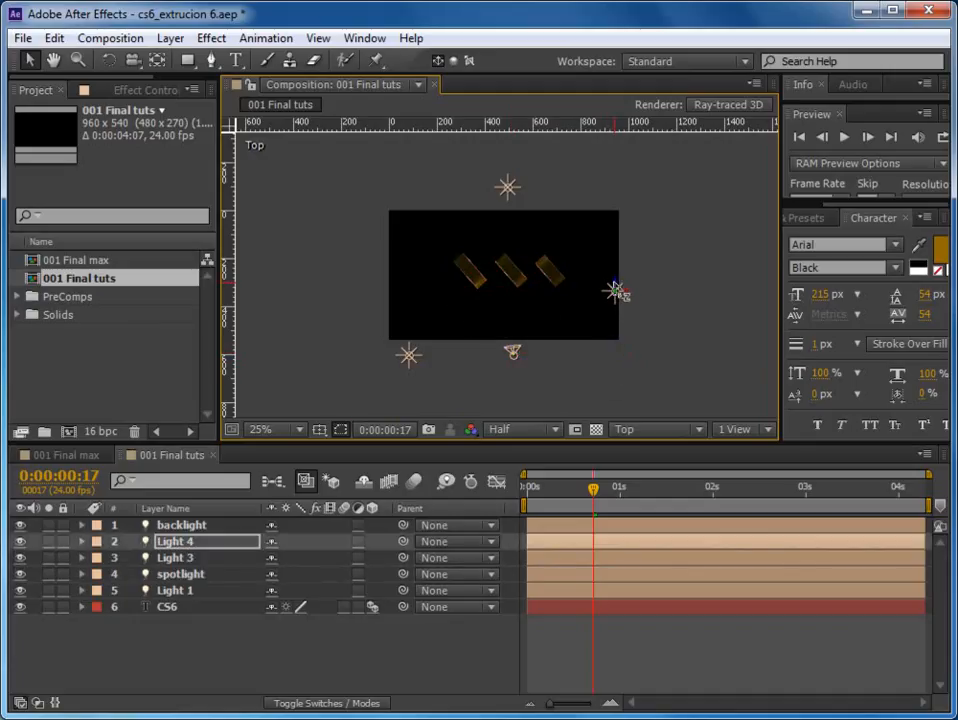
# Step: Return to the Active Camera view at 50% magnification and check the lighting on the CS6 text
pyautogui.click(538, 431)
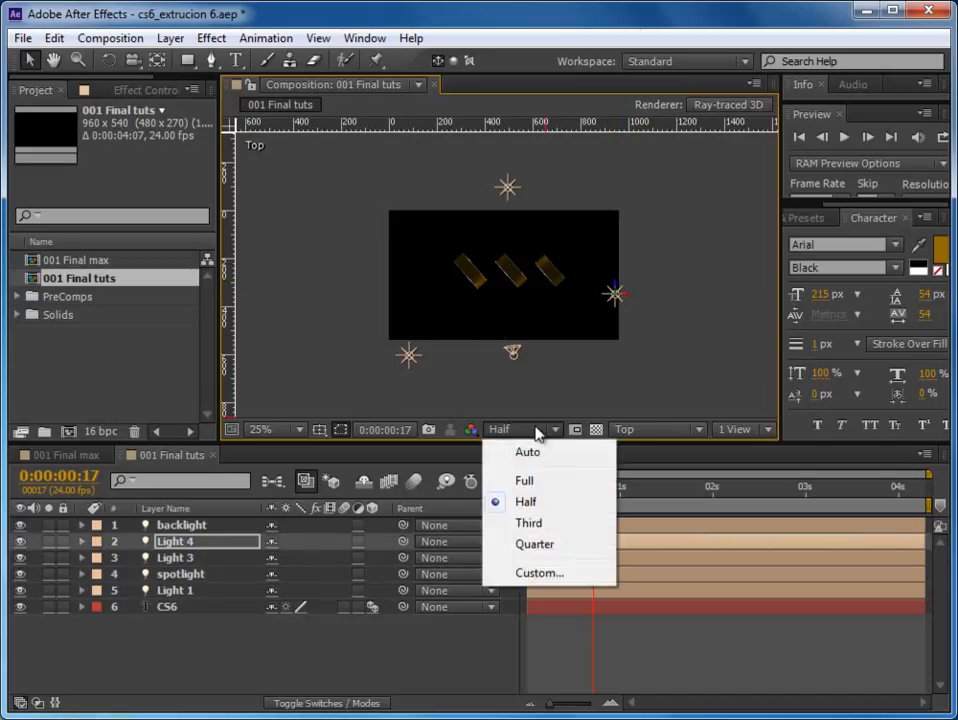
pyautogui.click(652, 429)
pyautogui.click(648, 453)
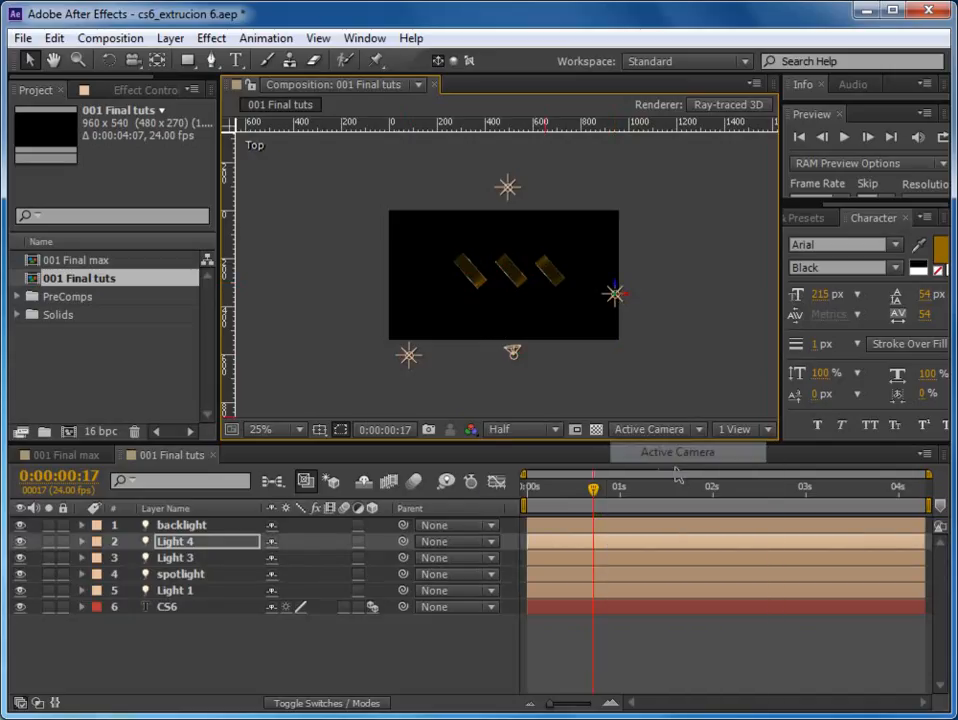
pyautogui.press('.')
pyautogui.press('.')
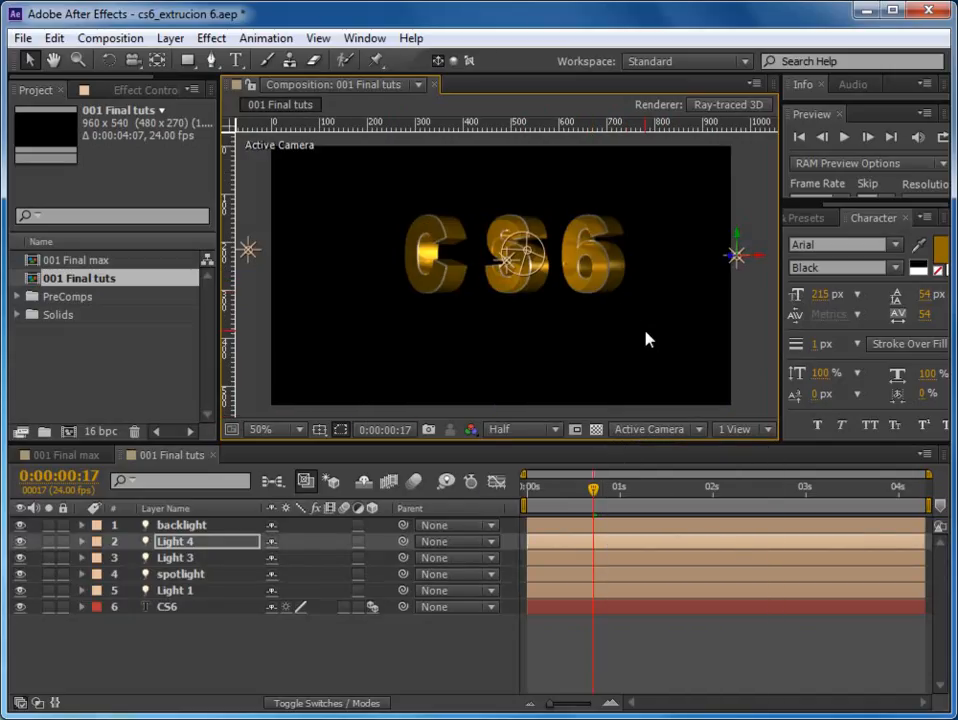
pyautogui.press('.')
pyautogui.press(',')
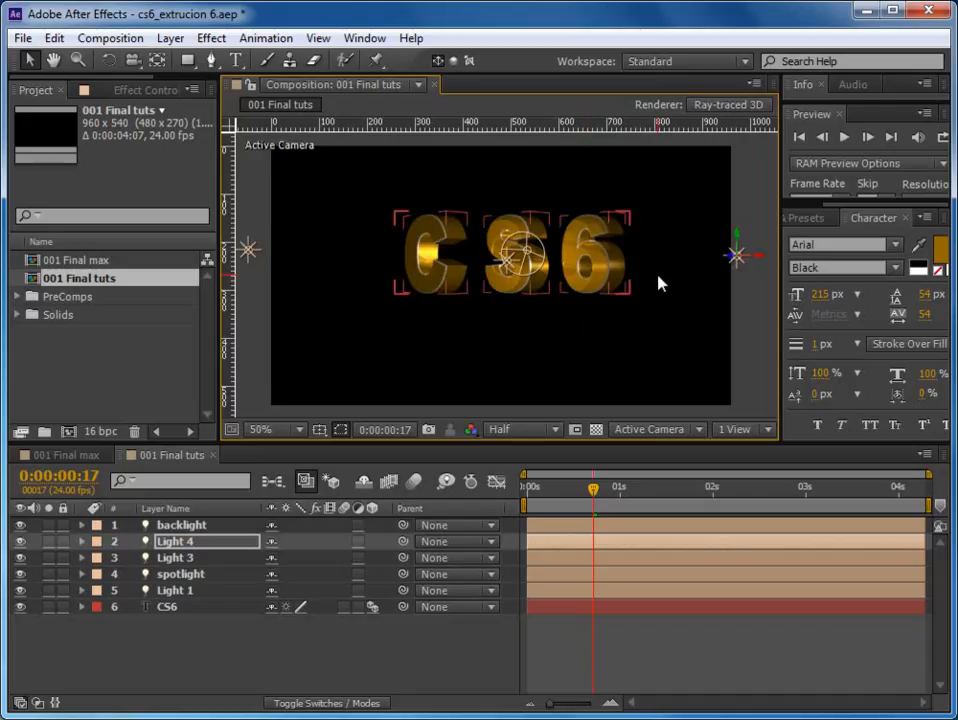
pyautogui.click(676, 667)
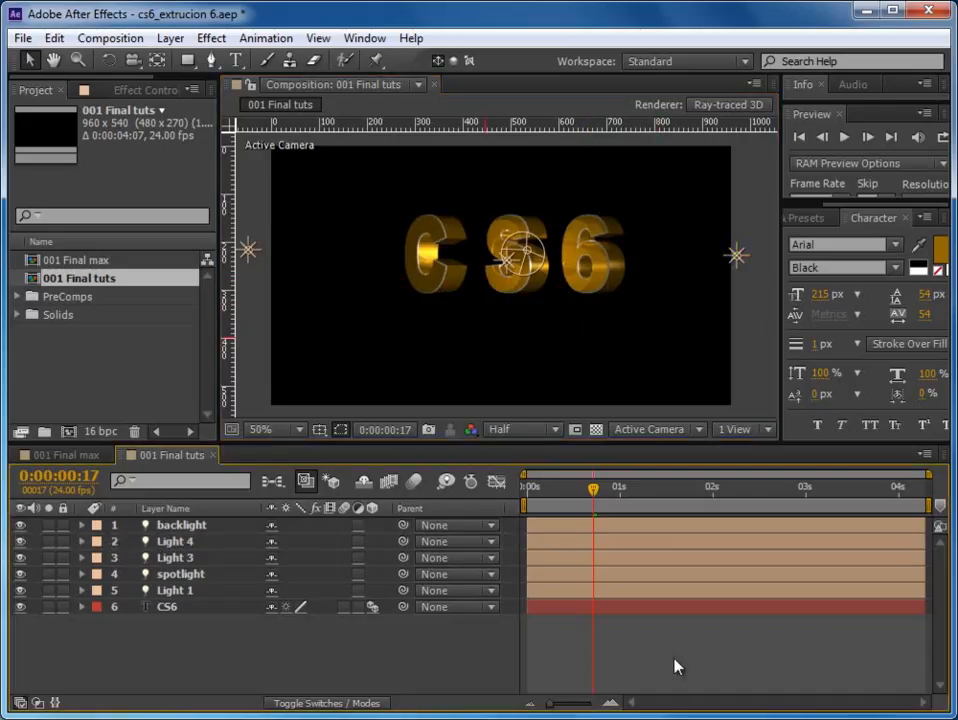
# Step: Add a Front Color RGB property to Animator 1 of the CS6 text layer
pyautogui.click(168, 606)
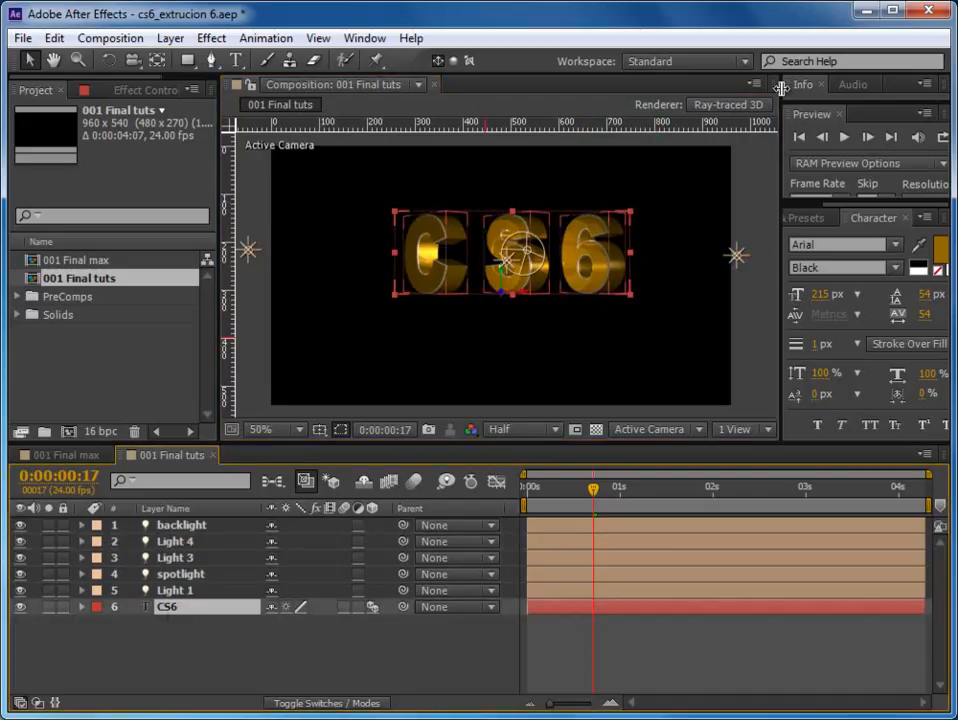
pyautogui.click(82, 607)
pyautogui.click(97, 591)
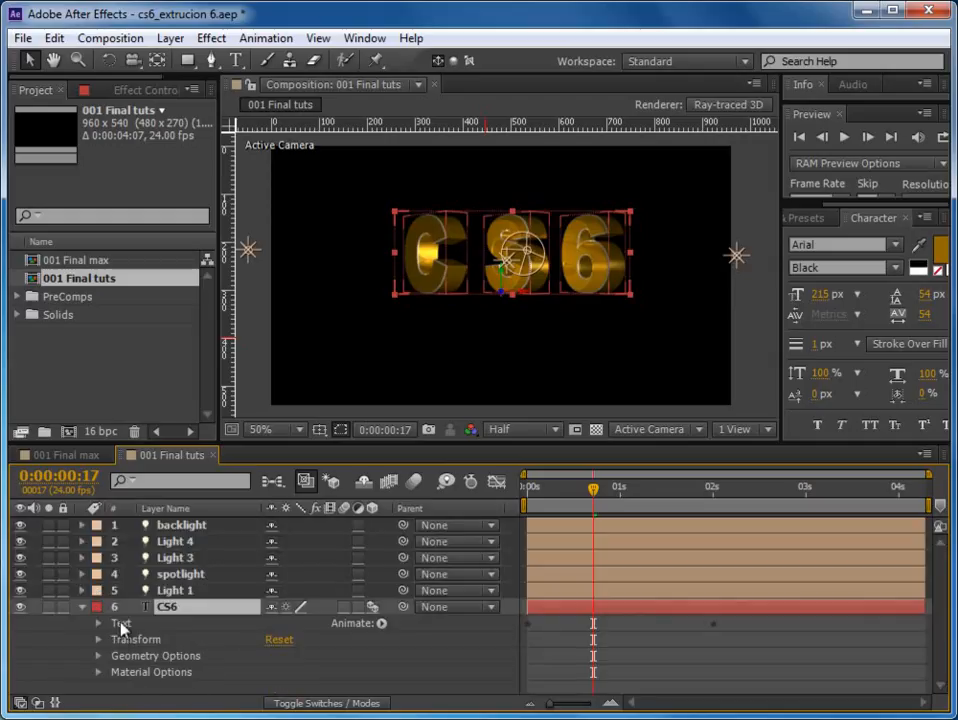
pyautogui.click(122, 627)
pyautogui.click(98, 624)
pyautogui.click(152, 627)
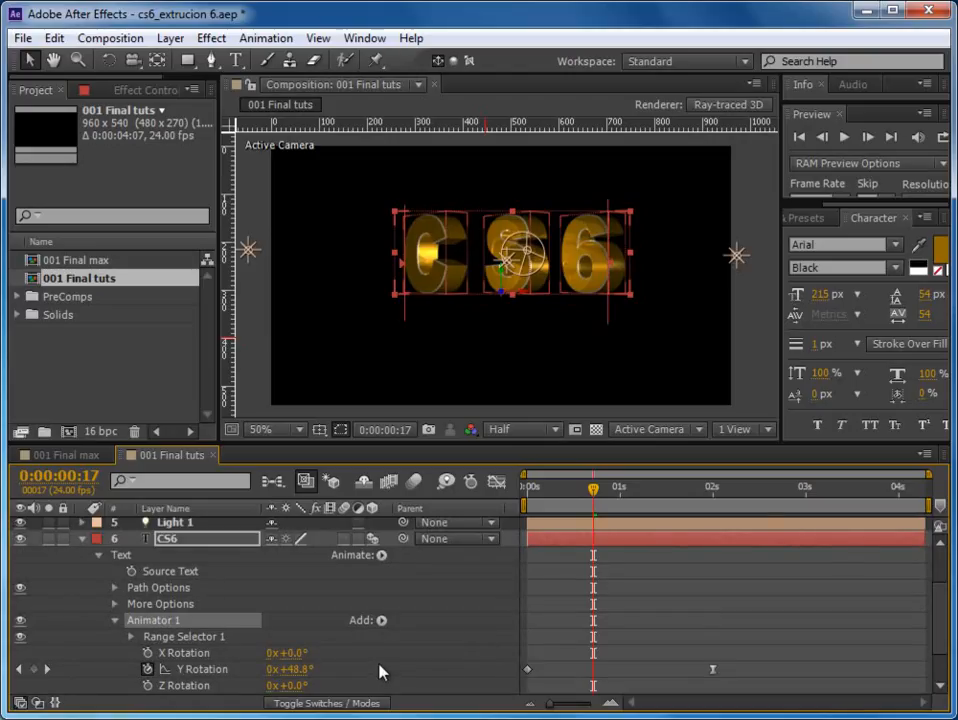
pyautogui.click(386, 621)
pyautogui.moveTo(454, 630)
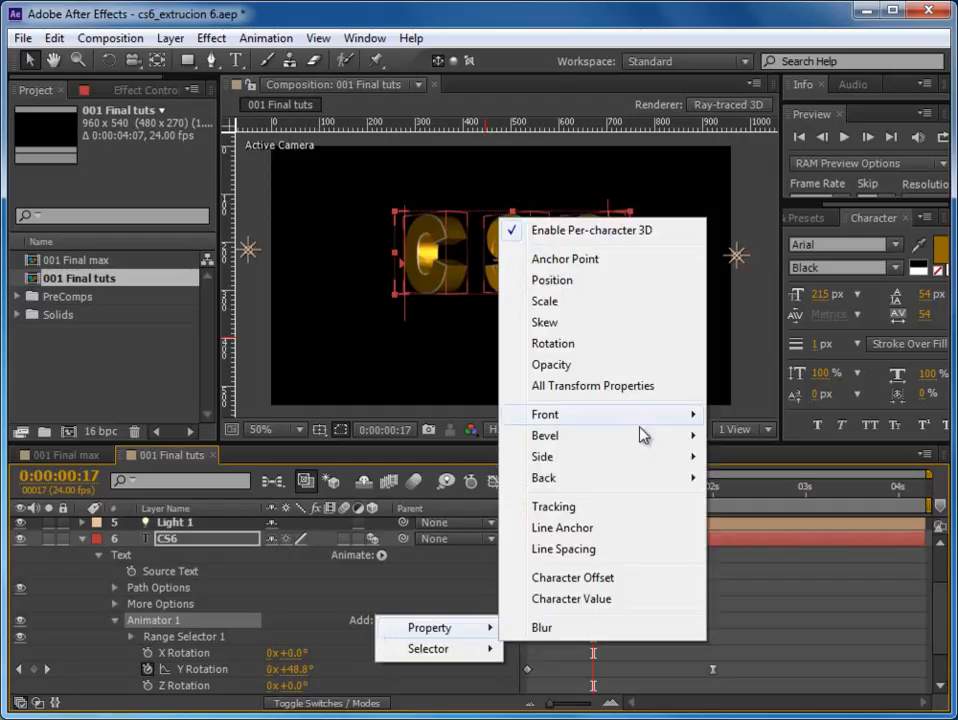
pyautogui.moveTo(640, 416)
pyautogui.moveTo(718, 423)
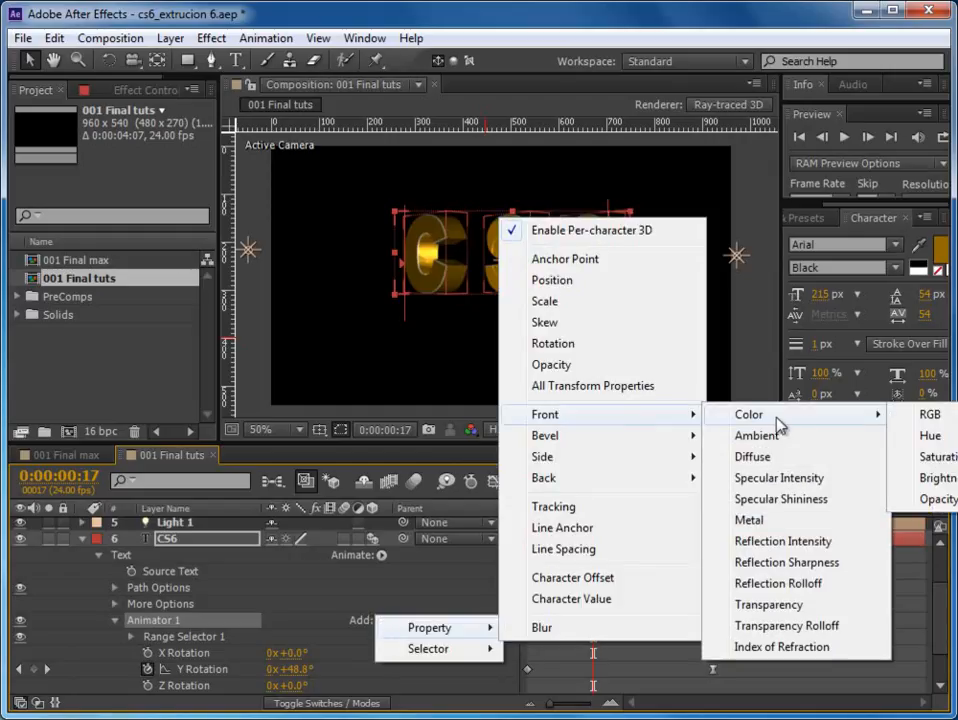
pyautogui.click(900, 415)
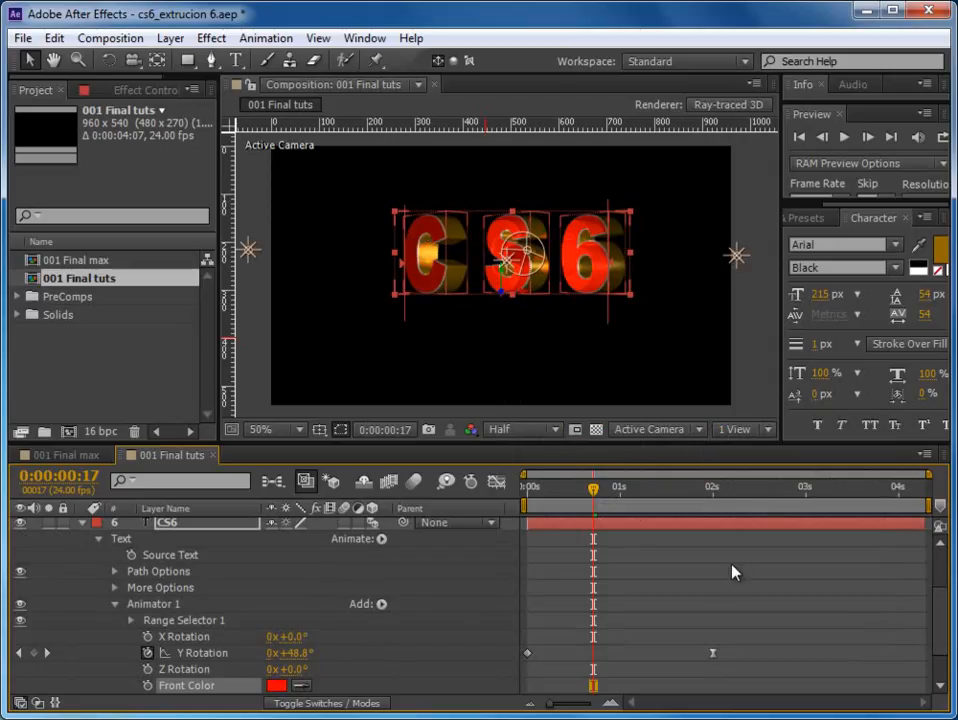
# Step: Set Animator 1's Front Color on the CS6 text to a dark neutral grey
pyautogui.click(279, 687)
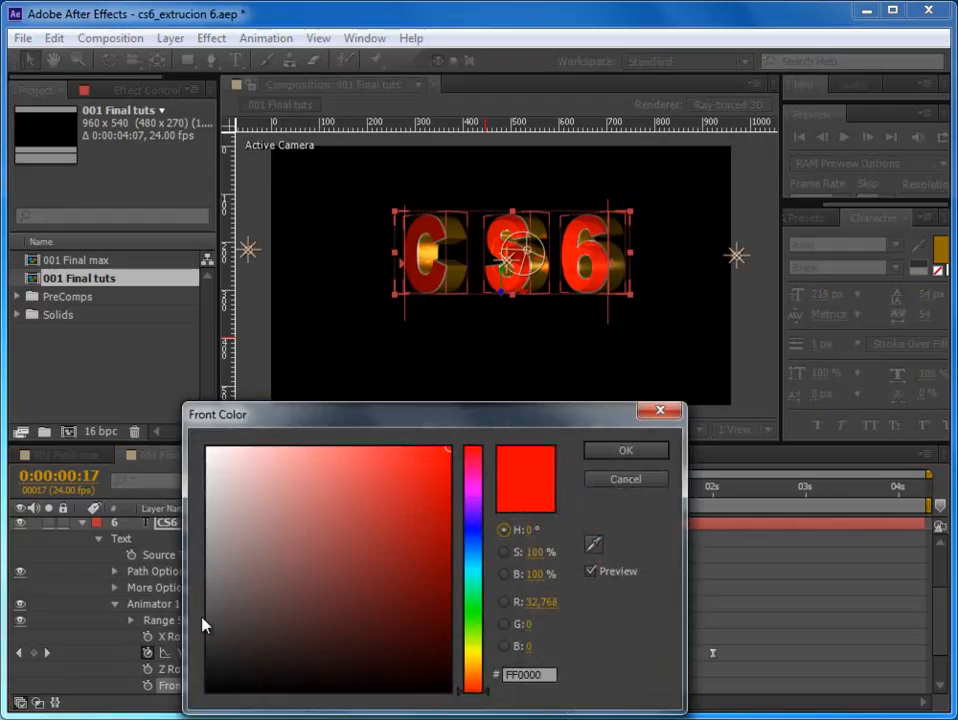
pyautogui.click(208, 609)
pyautogui.click(638, 449)
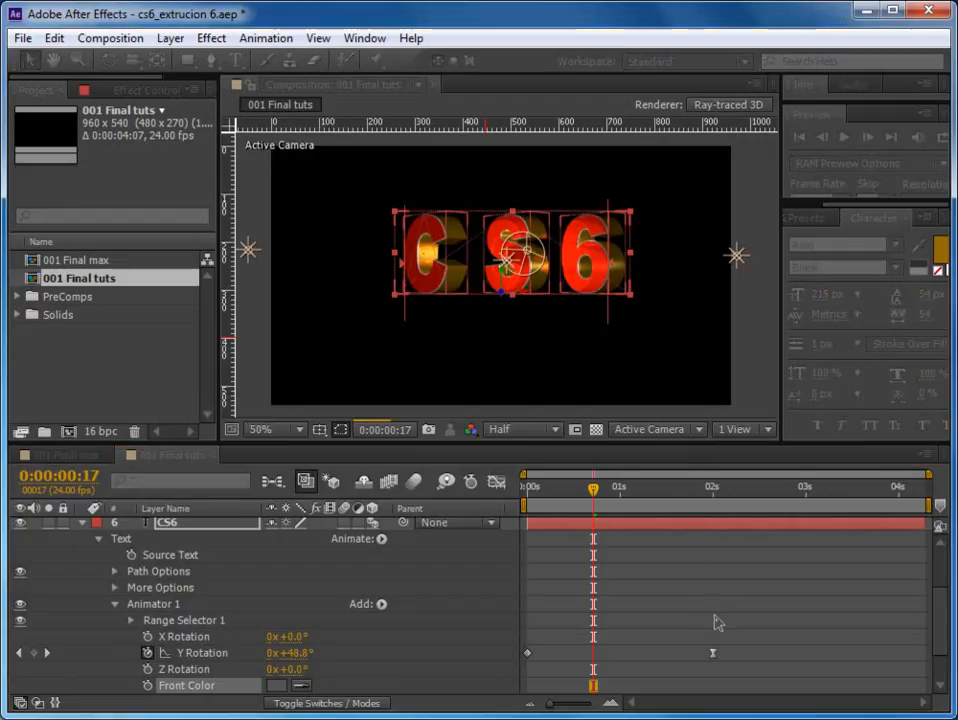
pyautogui.scroll(2, 607, 307)
pyautogui.scroll(-2, 598, 281)
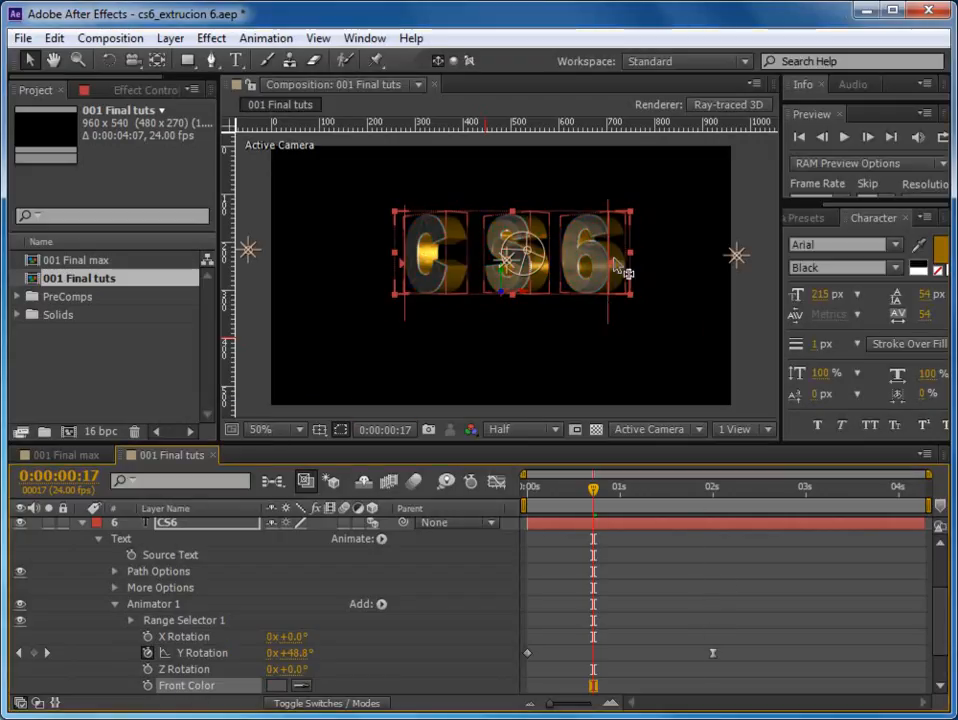
# Step: Enlarge the timeline area and add a Bevel Color RGB property to Animator 1 of the CS6 text layer
pyautogui.moveTo(576, 441); pyautogui.dragTo(576, 397)
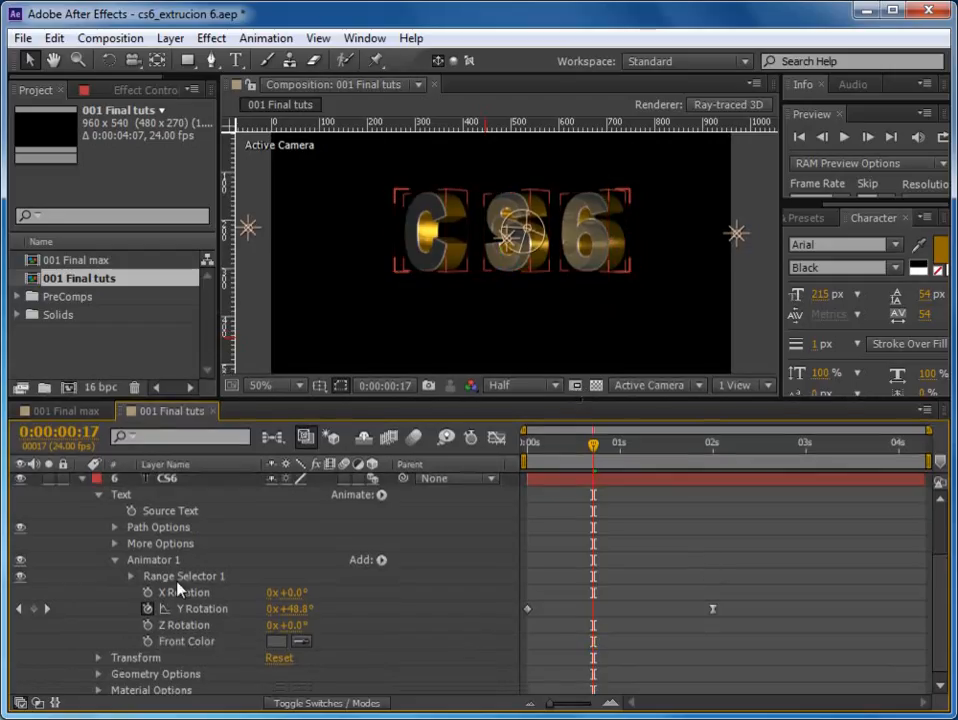
pyautogui.click(165, 577)
pyautogui.click(161, 562)
pyautogui.click(381, 560)
pyautogui.moveTo(420, 573)
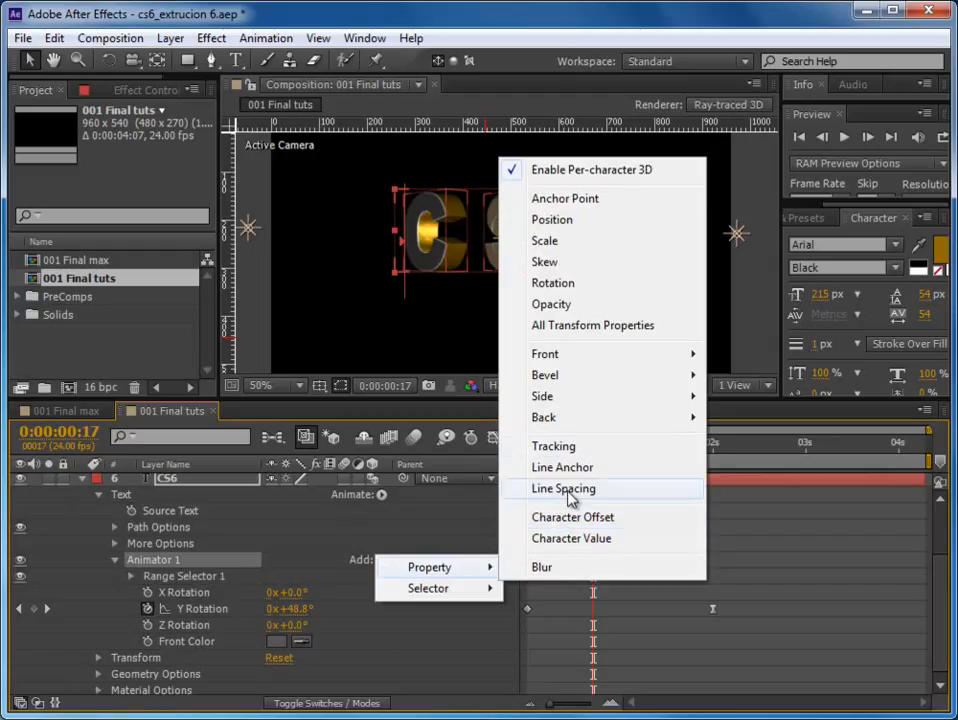
pyautogui.moveTo(579, 377)
pyautogui.moveTo(737, 380)
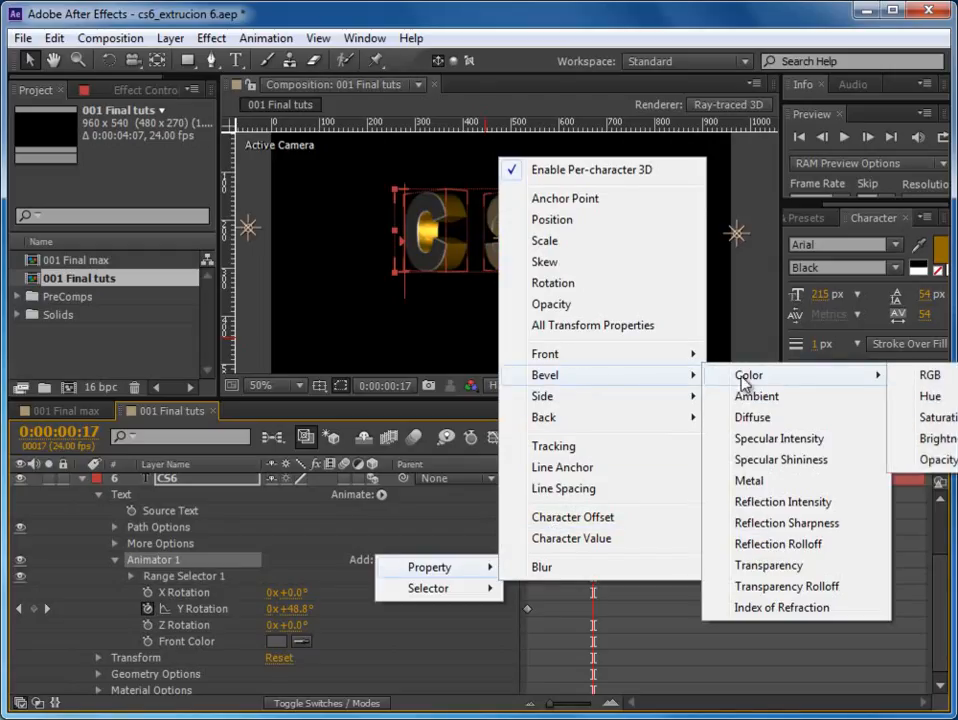
pyautogui.click(926, 376)
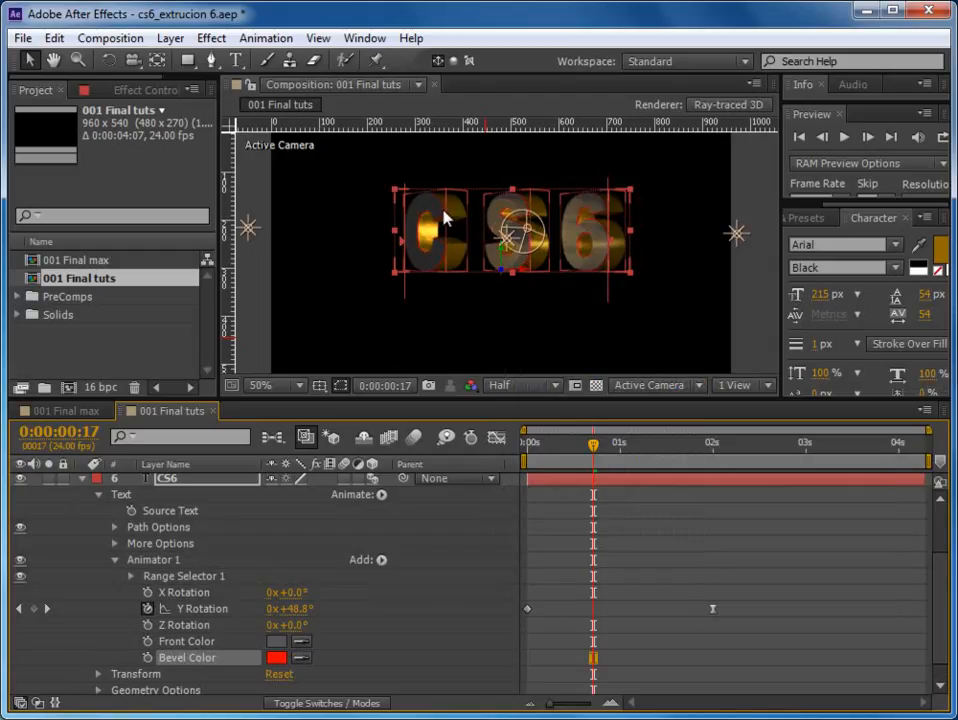
# Step: Set the Bevel Color to bright yellow FFE400 and check the bevel edges of the CS6 text up close
pyautogui.click(276, 657)
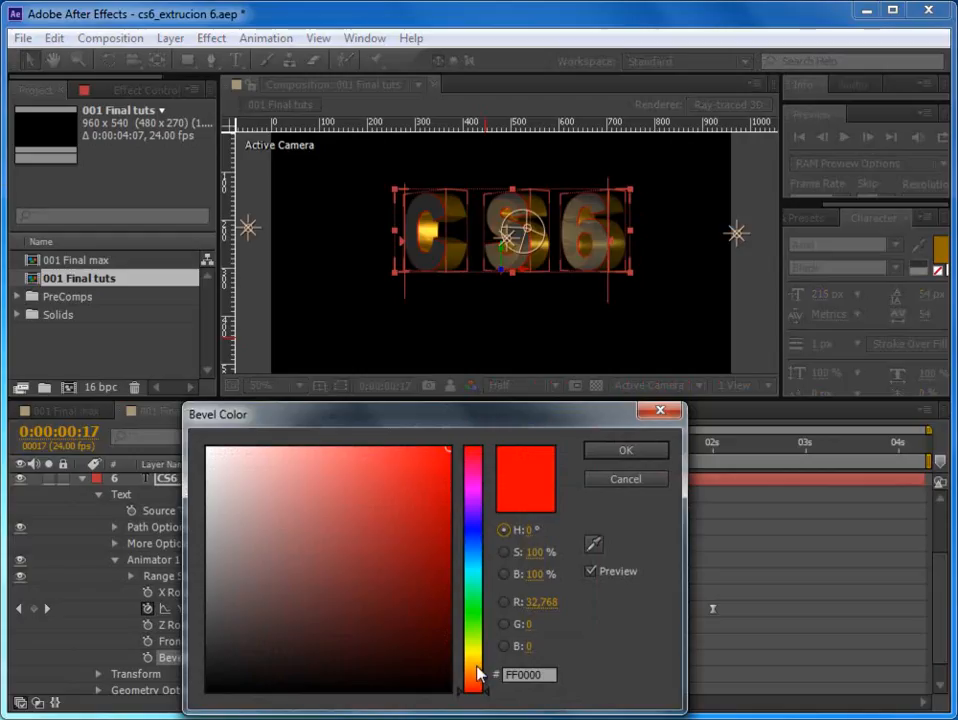
pyautogui.moveTo(478, 668); pyautogui.dragTo(478, 655)
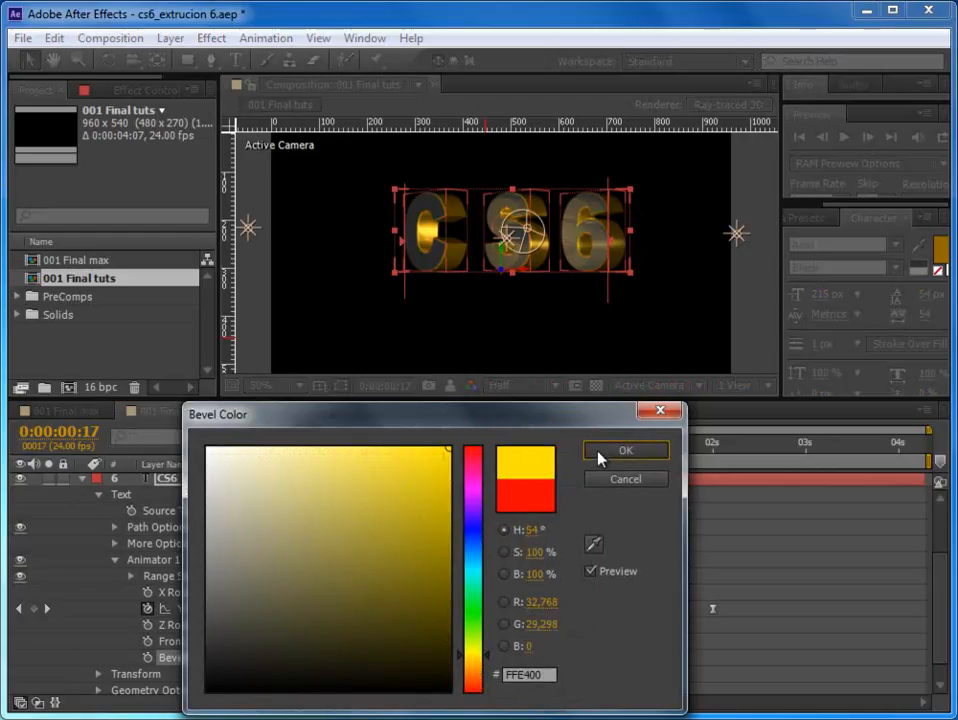
pyautogui.click(610, 453)
pyautogui.click(530, 202)
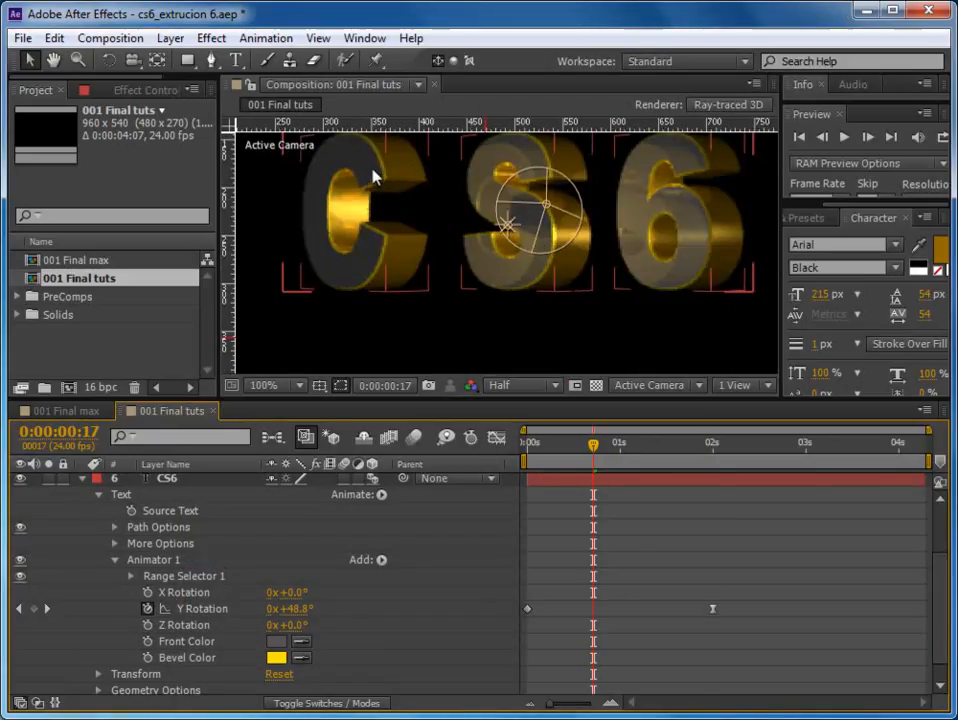
# Step: Add a Side Color RGB property to Animator 1 of the CS6 text layer
pyautogui.click(165, 562)
pyautogui.click(380, 561)
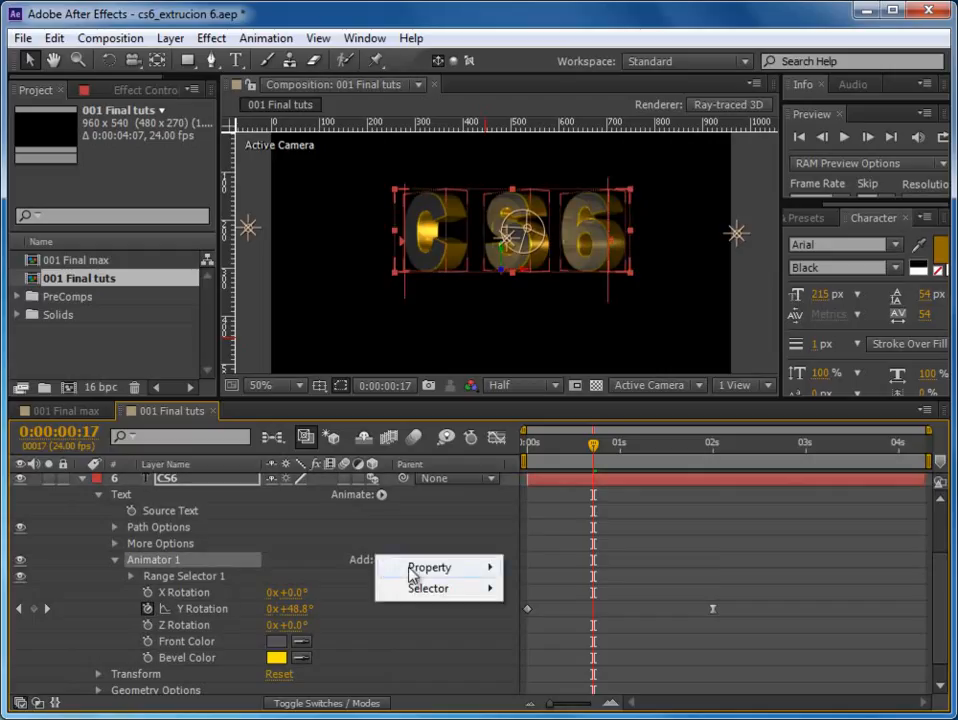
pyautogui.moveTo(413, 575)
pyautogui.moveTo(577, 399)
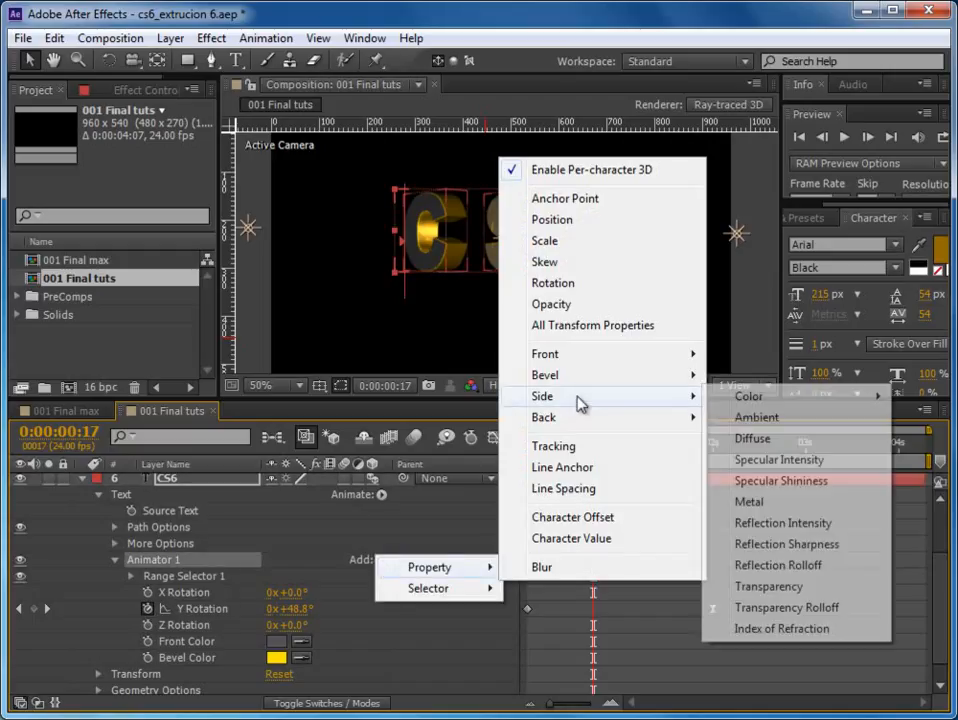
pyautogui.moveTo(749, 400)
pyautogui.click(925, 396)
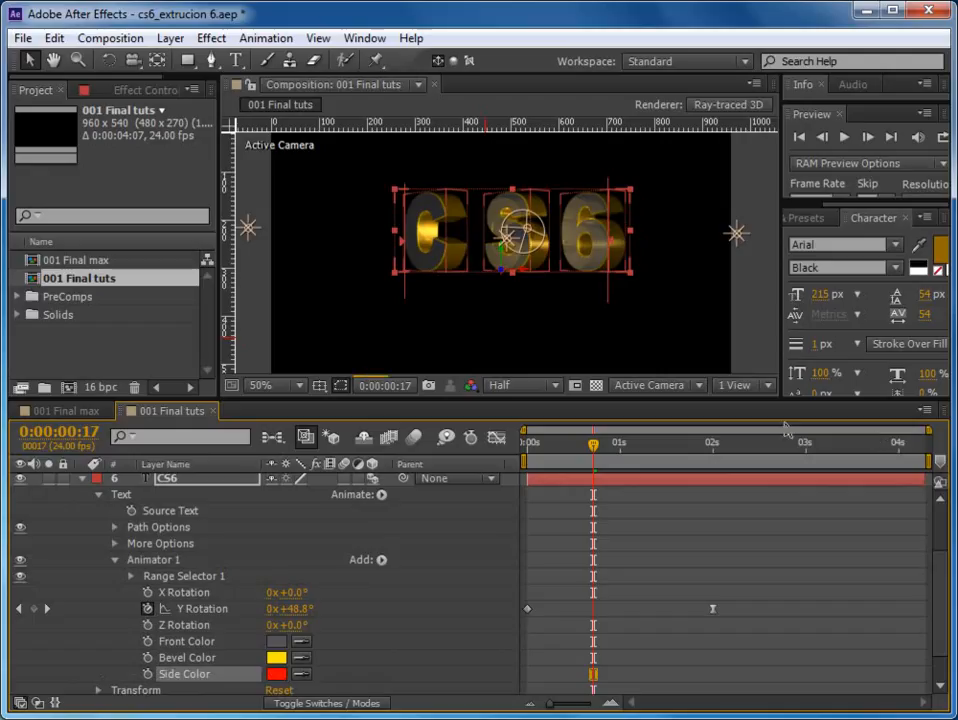
# Step: Set the Side Color of the CS6 text to a dark golden orange, about B47701
pyautogui.click(276, 674)
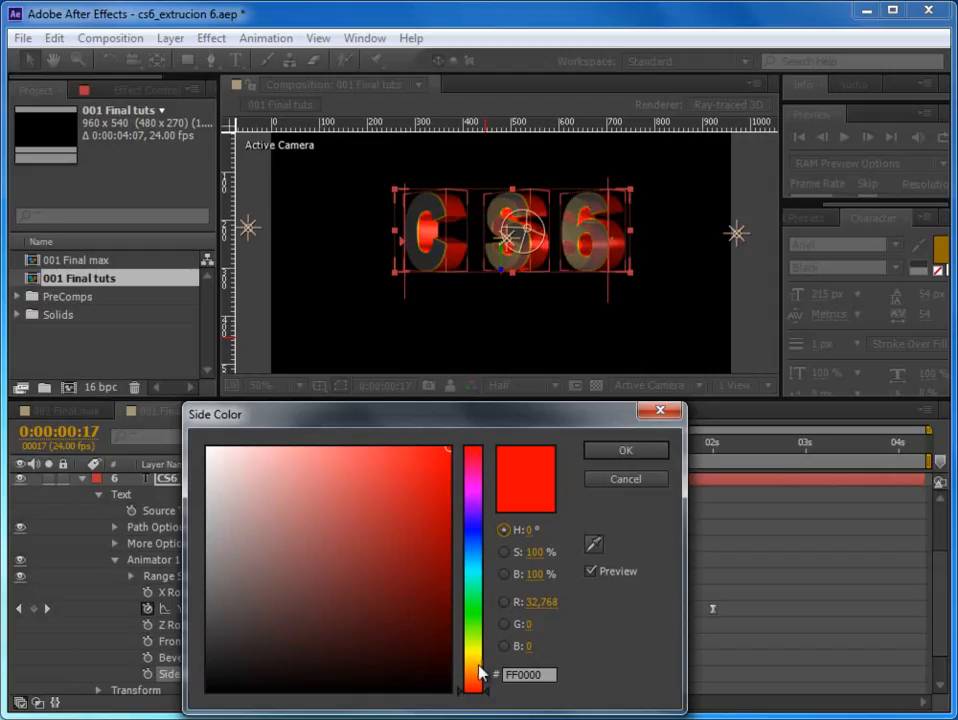
pyautogui.moveTo(476, 680); pyautogui.dragTo(476, 663)
pyautogui.click(447, 539)
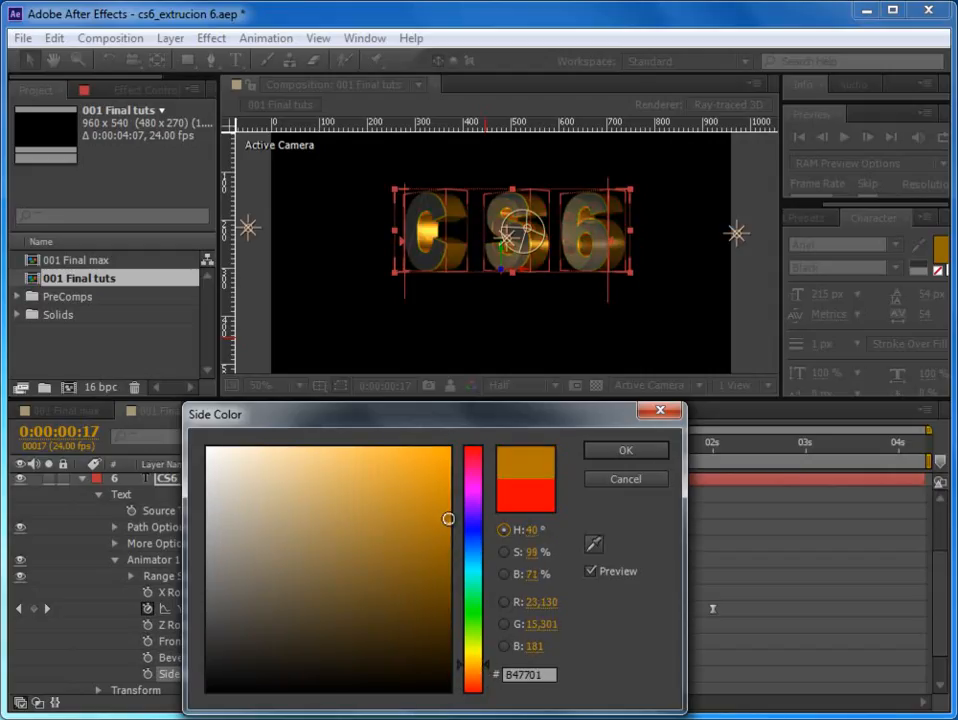
pyautogui.click(660, 450)
pyautogui.press('pageup')
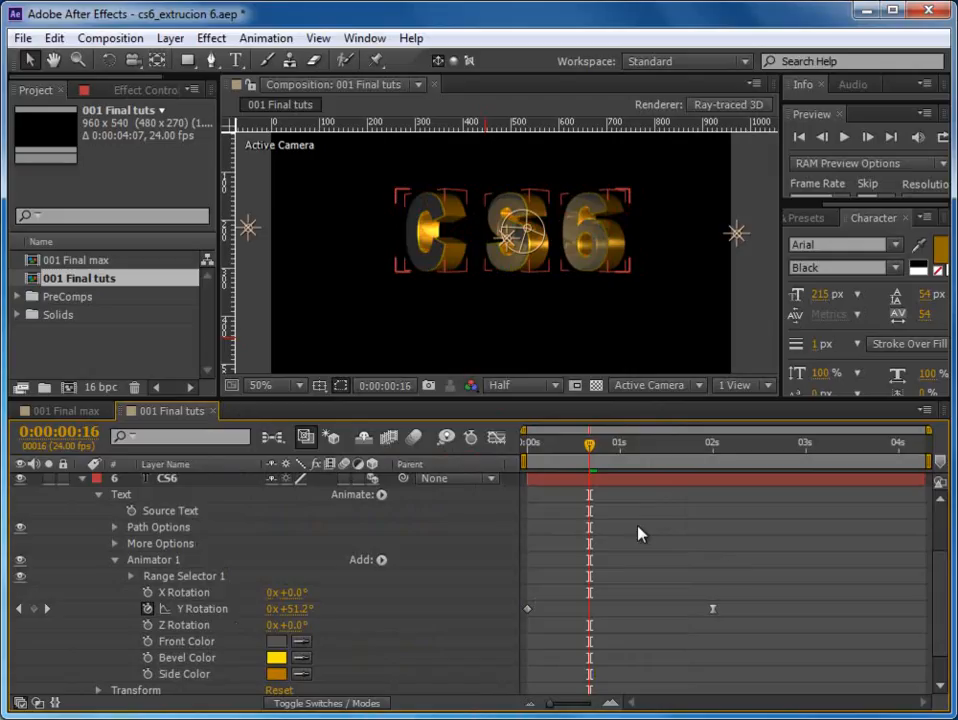
# Step: Add a Bevel Metal property to Animator 1 of the CS6 text and set it to 50%
pyautogui.click(166, 563)
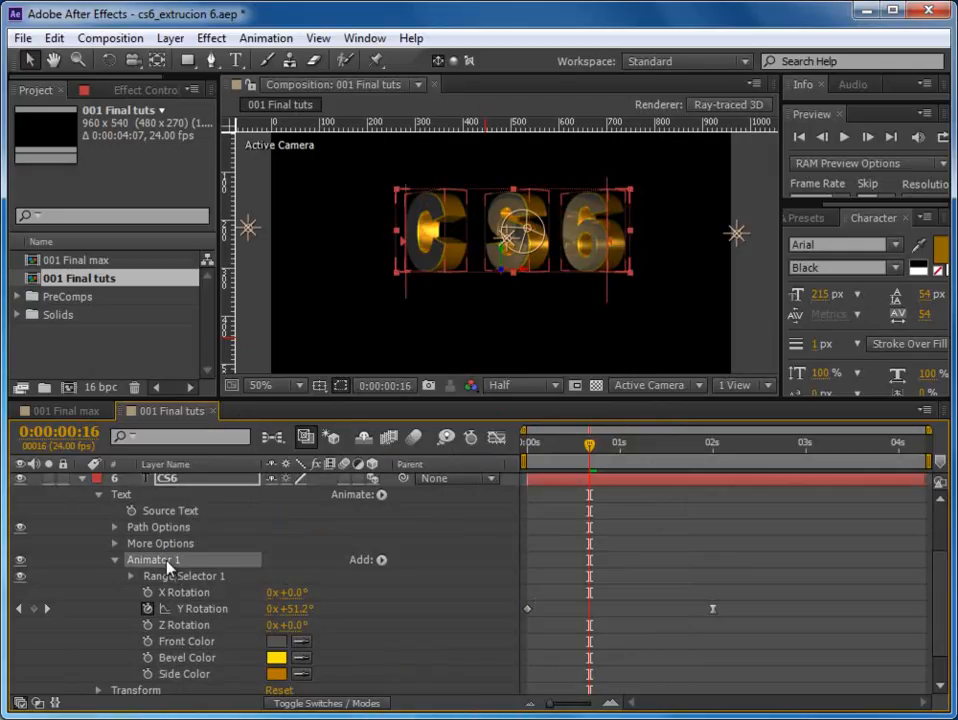
pyautogui.click(382, 561)
pyautogui.moveTo(436, 568)
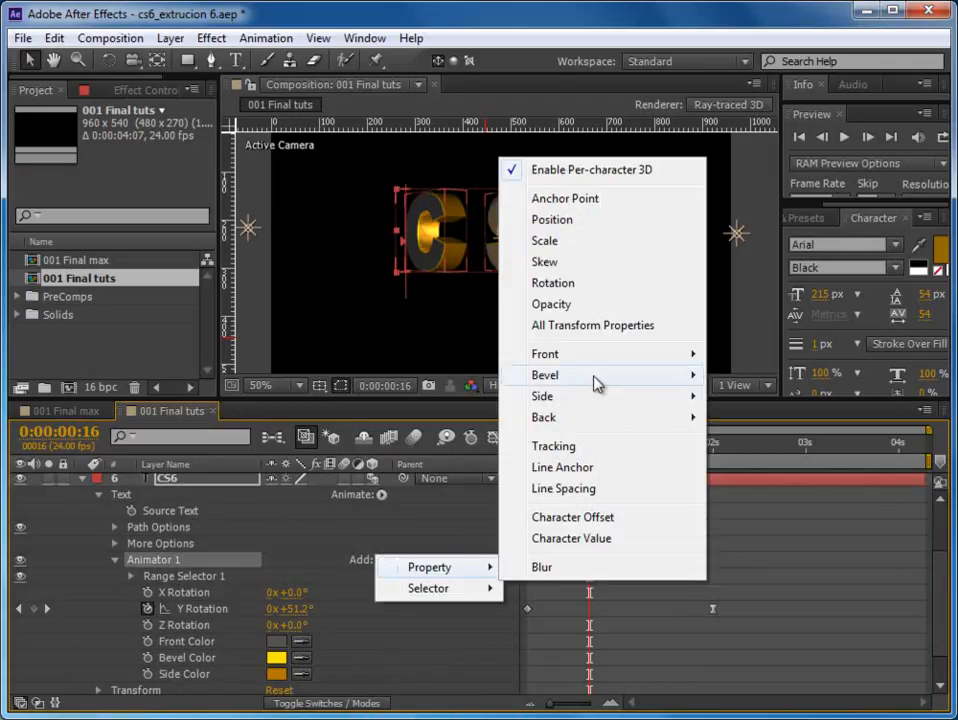
pyautogui.moveTo(596, 376)
pyautogui.click(712, 483)
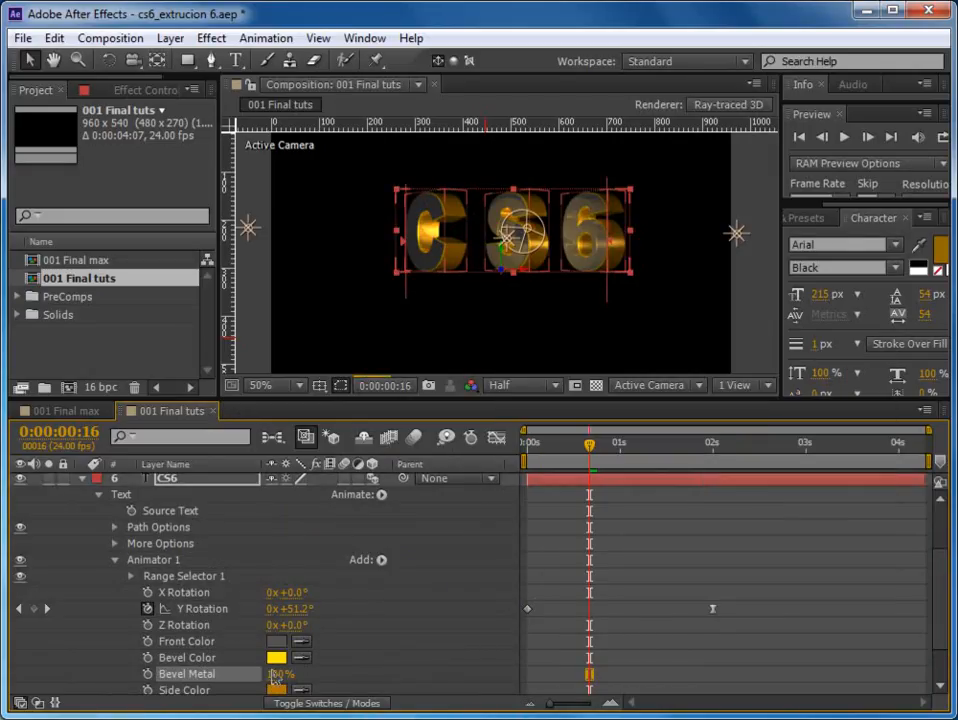
pyautogui.click(281, 674)
pyautogui.write('50')
pyautogui.press('Return')
pyautogui.click(686, 550)
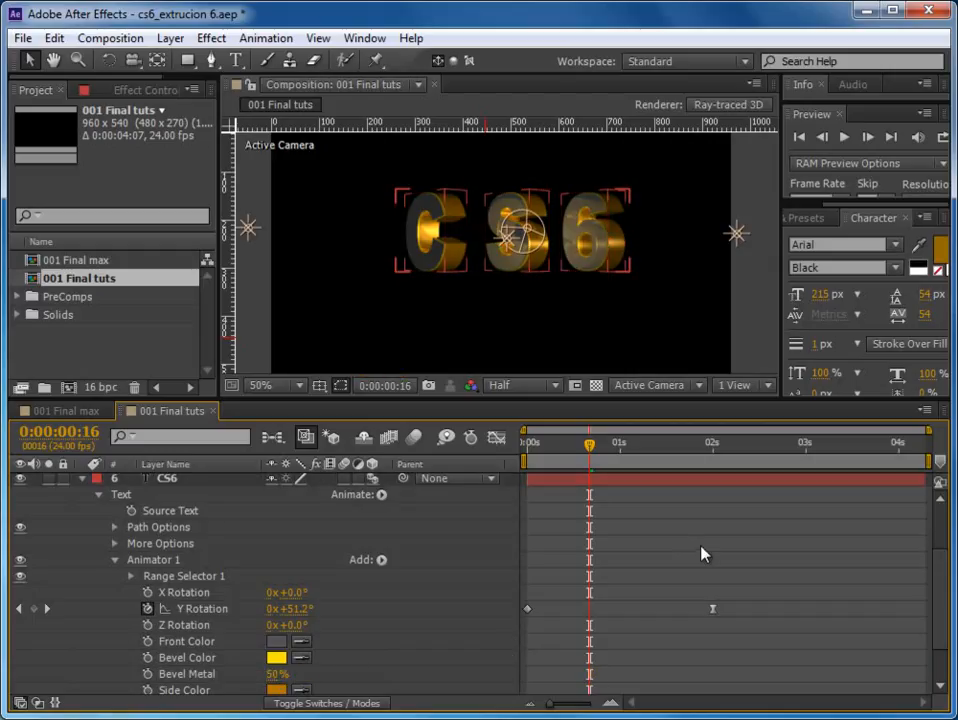
# Step: Check the text at 0:00:02:00, collapse the CS6 layer's properties and save the project
pyautogui.click(712, 444)
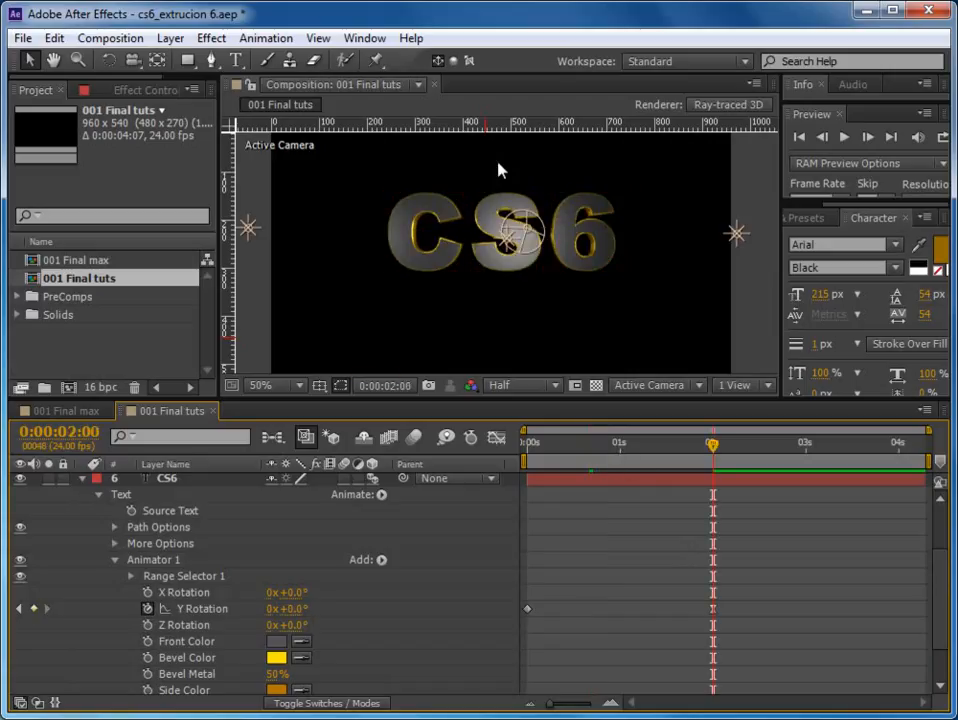
pyautogui.click(114, 561)
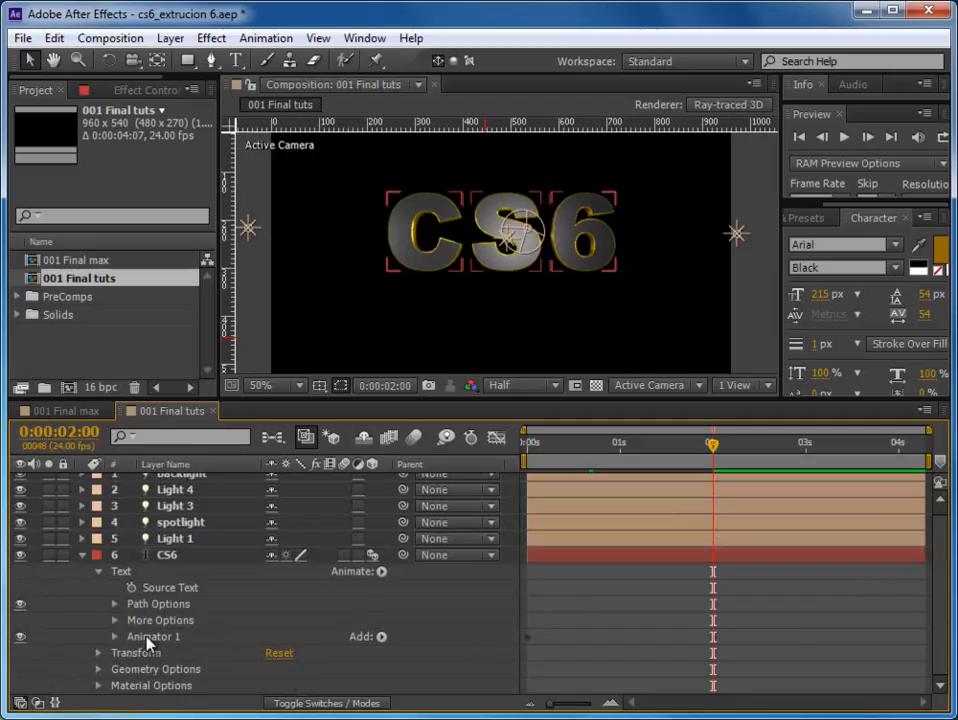
pyautogui.click(98, 572)
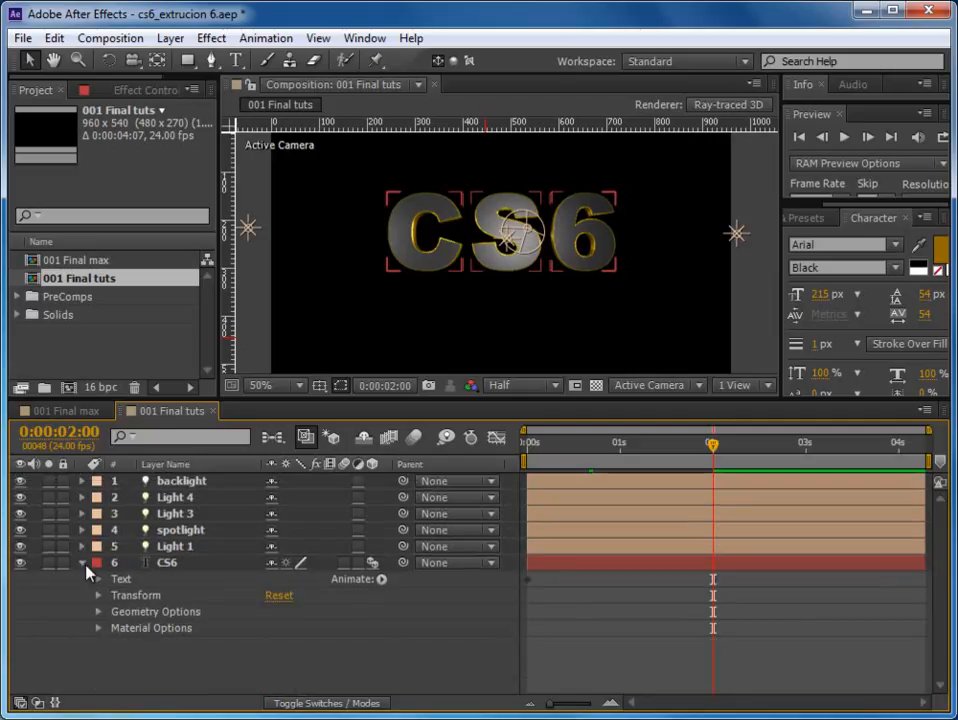
pyautogui.click(84, 564)
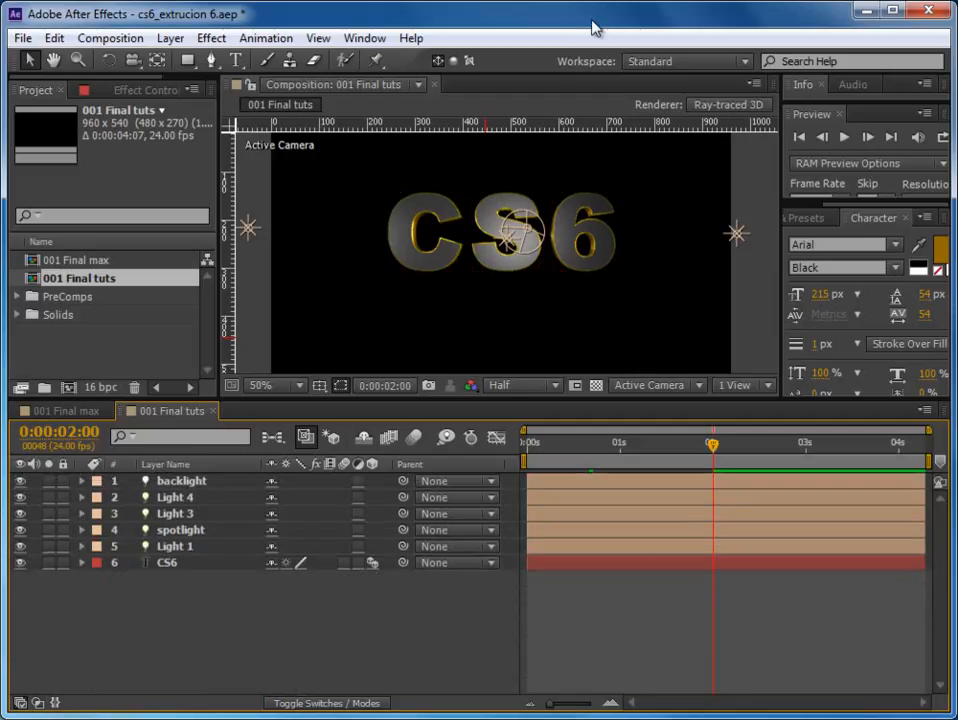
pyautogui.hotkey('ctrl', 's')
# Step: Hide the CS6 text layer and enlarge the composition view area
pyautogui.click(166, 563)
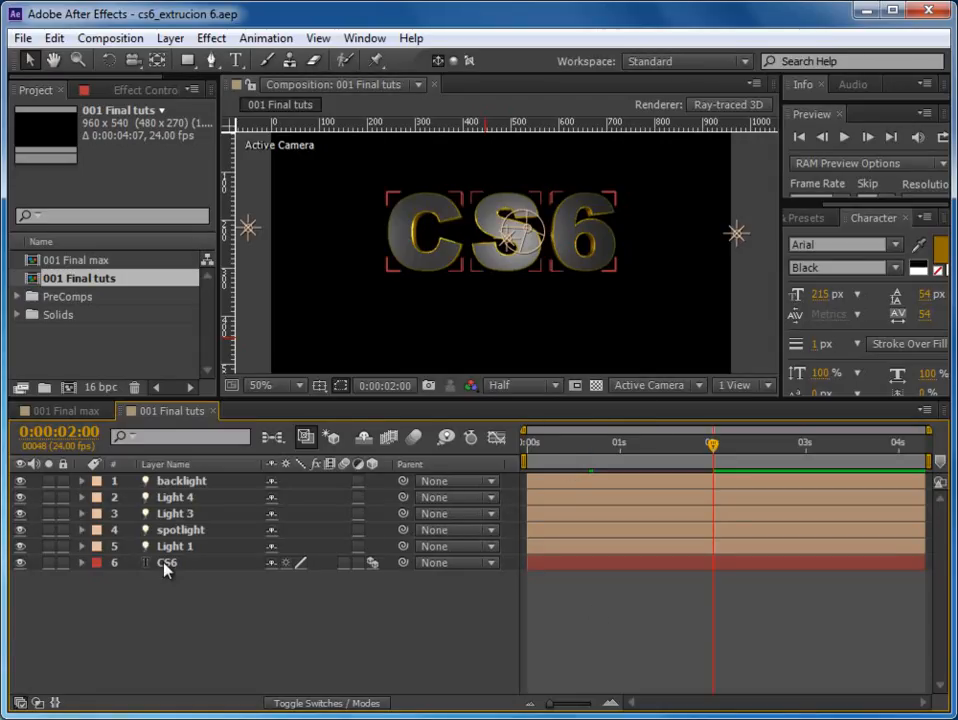
pyautogui.click(19, 563)
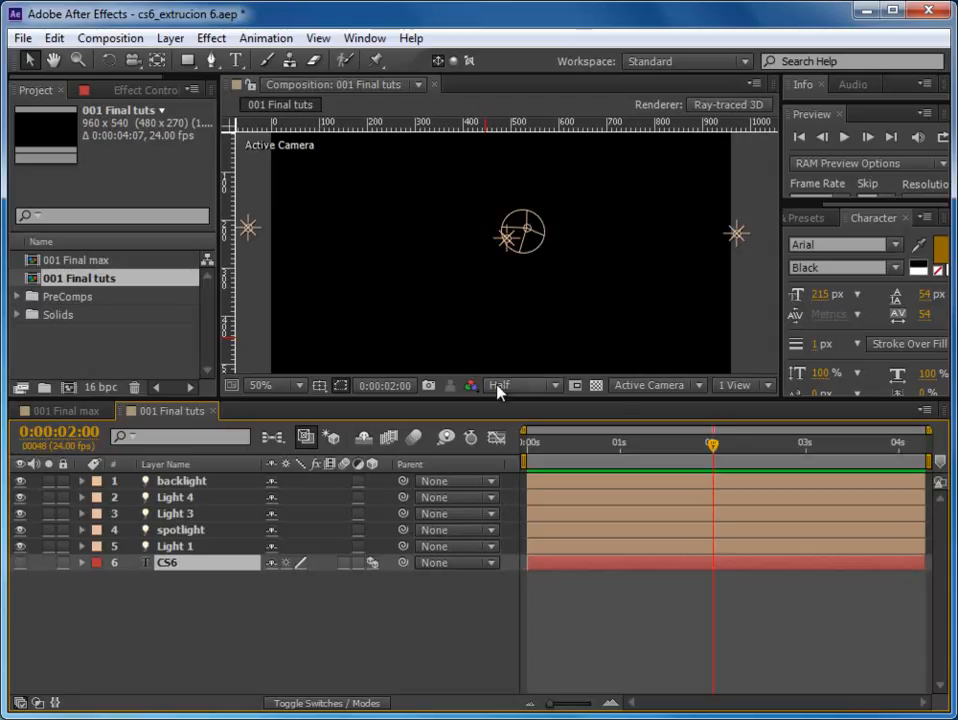
pyautogui.moveTo(490, 405); pyautogui.dragTo(489, 457)
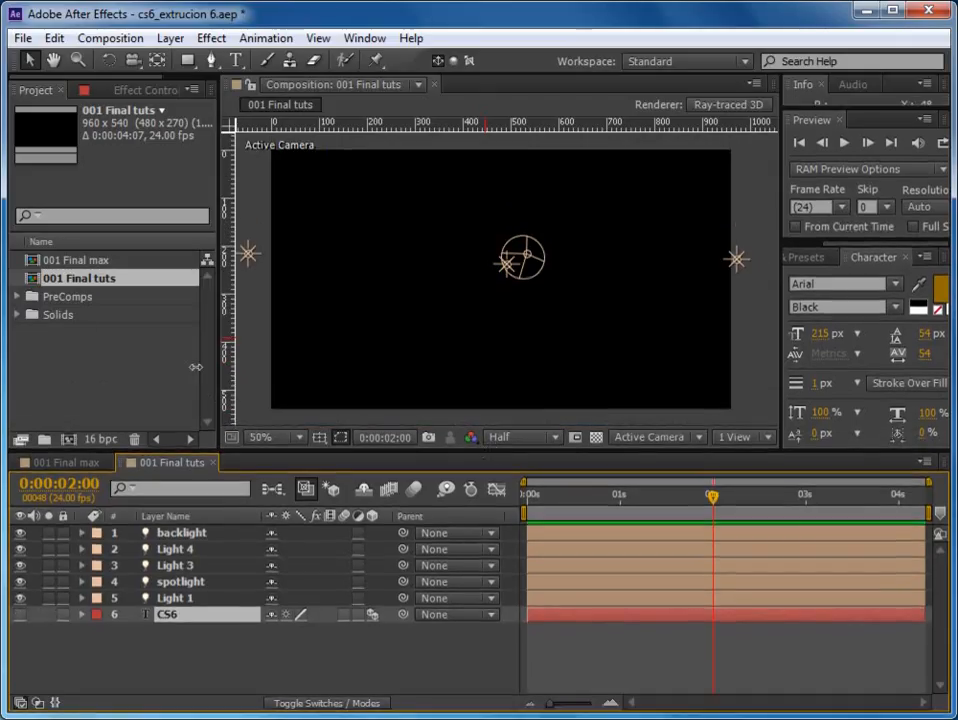
# Step: Add Shield.jpg from the Gfx folder inside PreComps to 001 Final tuts as the top layer
pyautogui.click(18, 297)
pyautogui.click(68, 315)
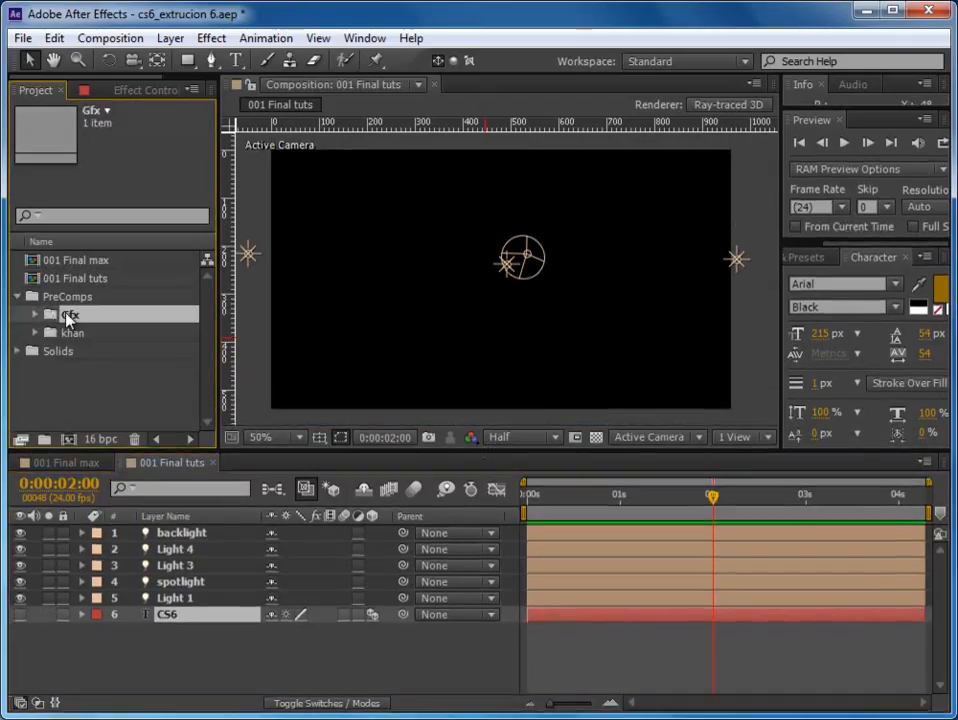
pyautogui.click(36, 316)
pyautogui.moveTo(86, 336); pyautogui.dragTo(172, 532)
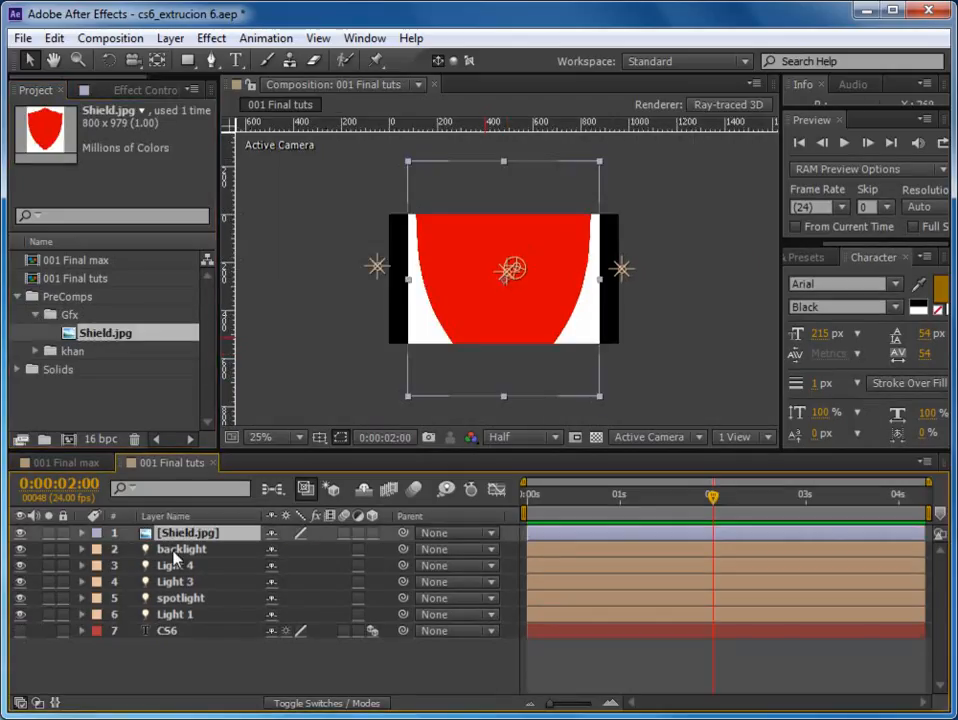
# Step: Scale the Shield.jpg layer to 49% so the whole shield fits inside the frame
pyautogui.hotkey('alt', 'shift', 's')
pyautogui.moveTo(310, 549); pyautogui.dragTo(261, 547)
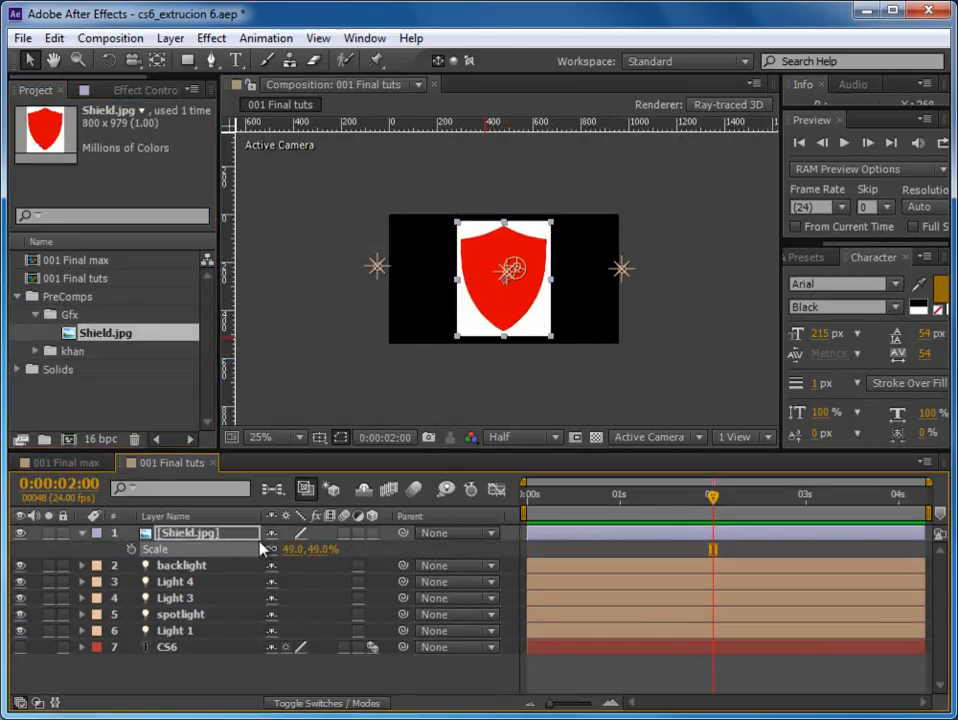
pyautogui.press('.')
pyautogui.press('.')
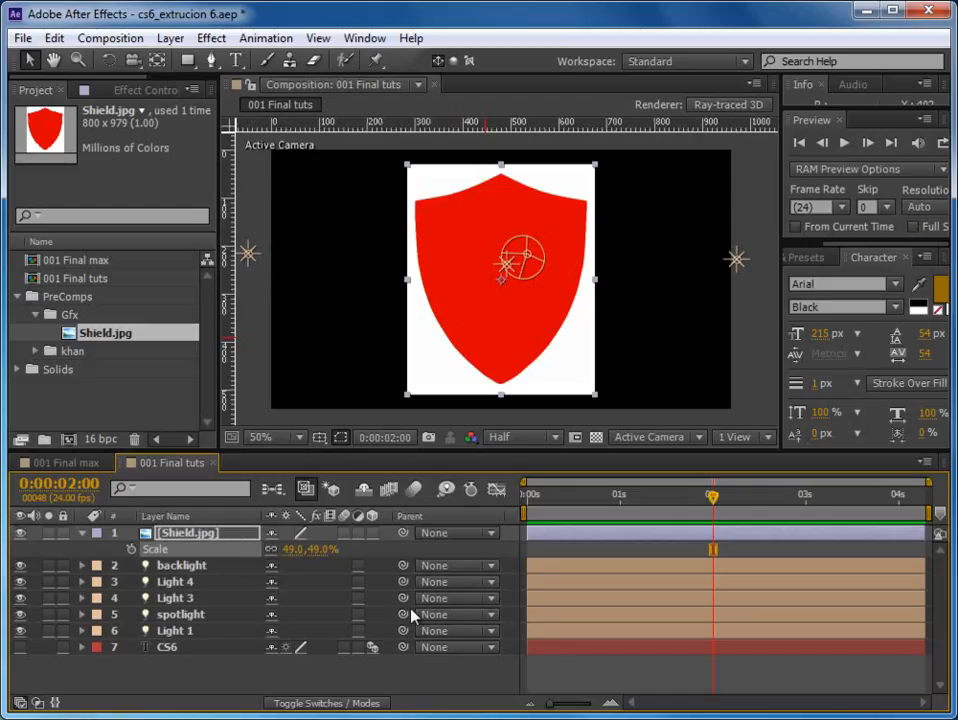
# Step: Trace the Shield.jpg outline with the Pen tool as a closed path on a new shape layer, starting from the shield's top tip
pyautogui.click(567, 667)
pyautogui.press('g')
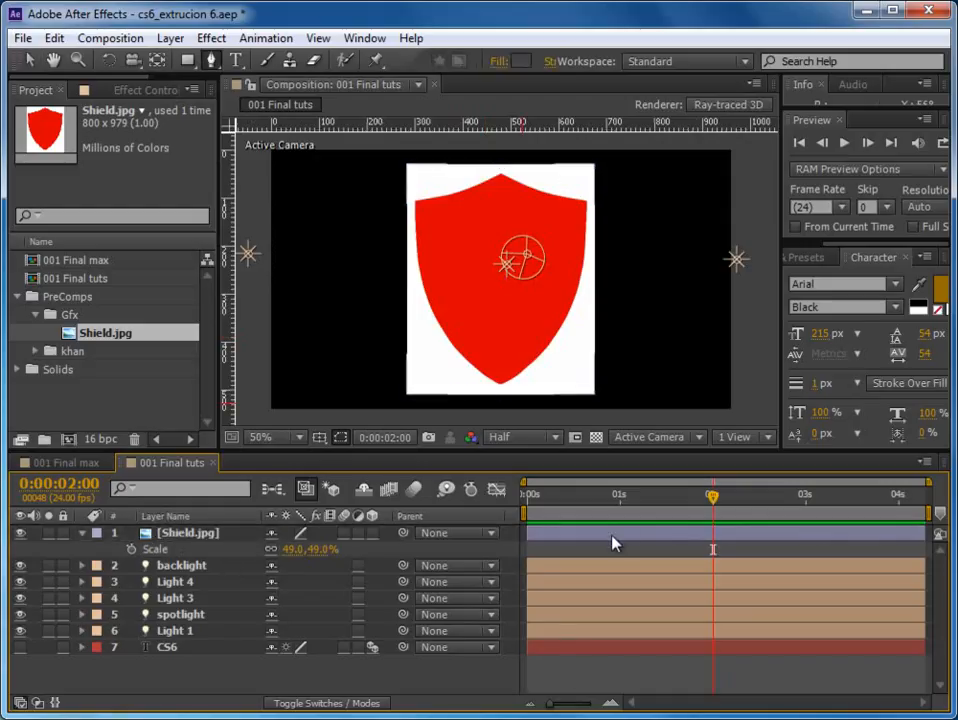
pyautogui.click(607, 568)
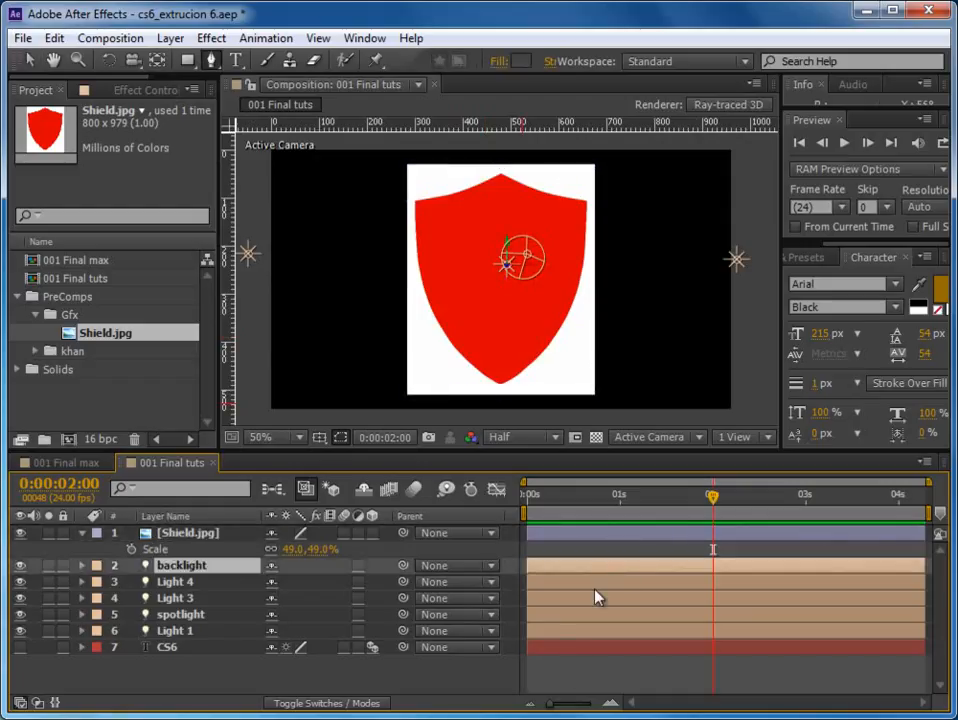
pyautogui.click(236, 60)
pyautogui.click(211, 60)
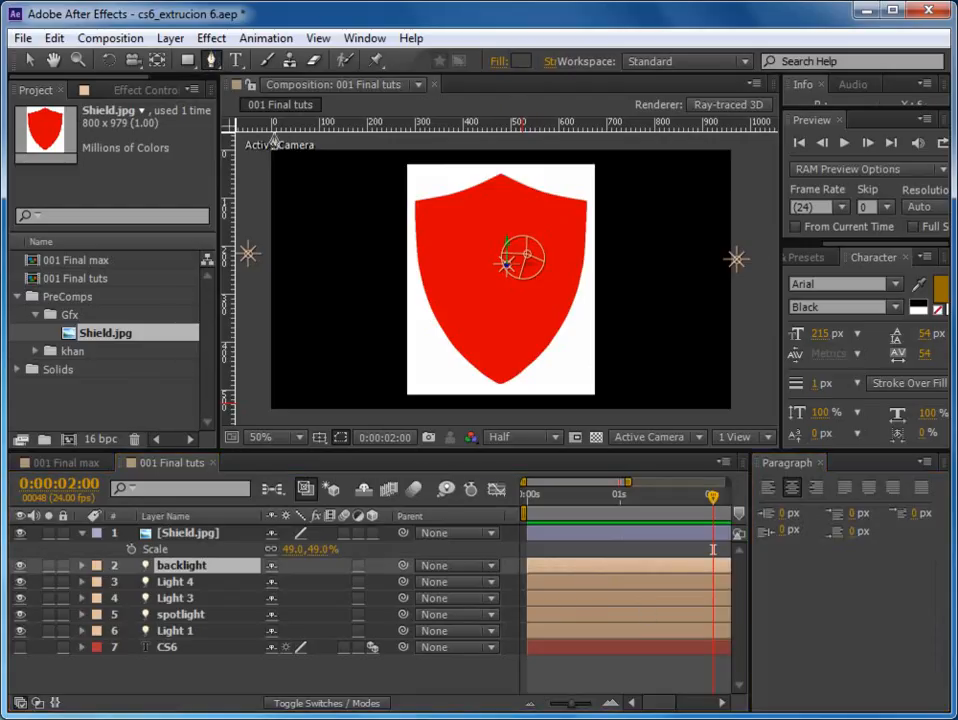
pyautogui.click(500, 175)
pyautogui.click(478, 185)
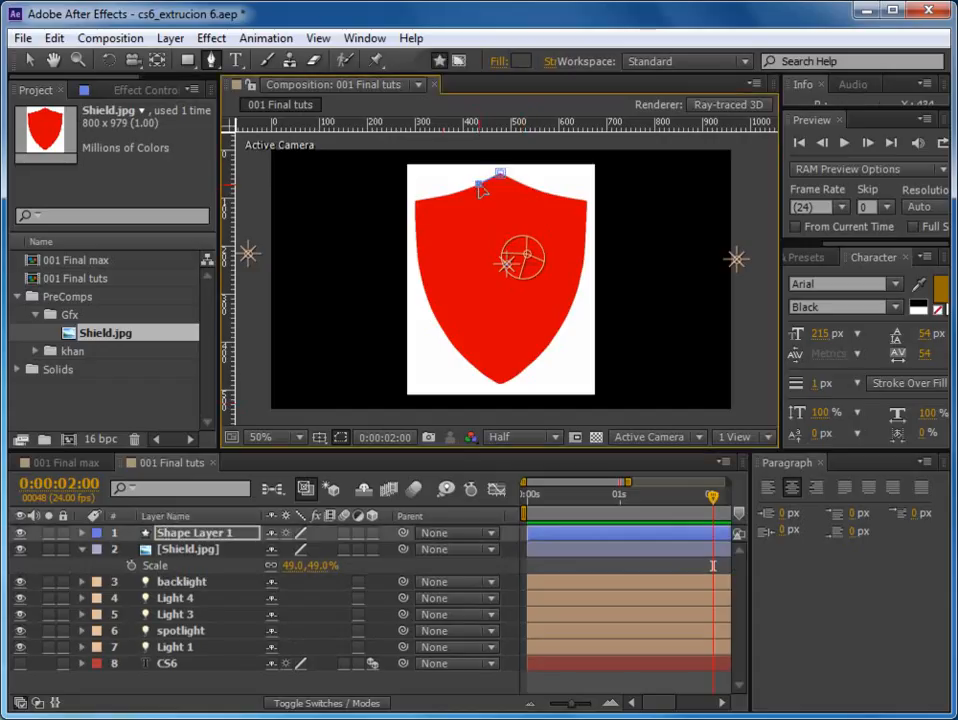
pyautogui.click(415, 202)
pyautogui.click(415, 258)
pyautogui.click(474, 367)
pyautogui.click(499, 383)
pyautogui.click(519, 371)
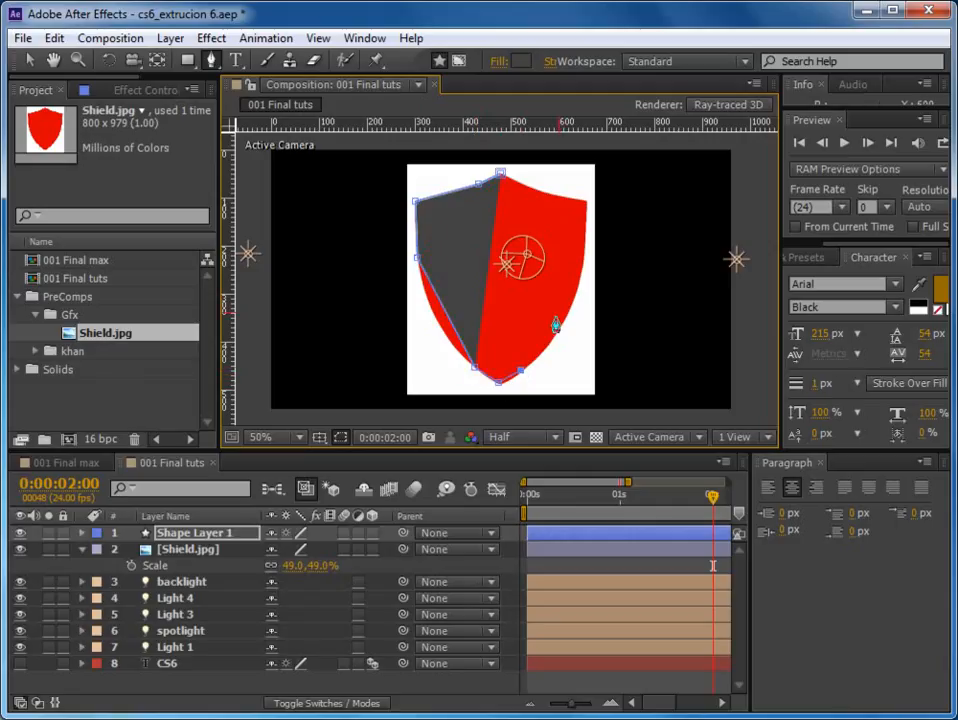
pyautogui.click(581, 261)
pyautogui.click(586, 200)
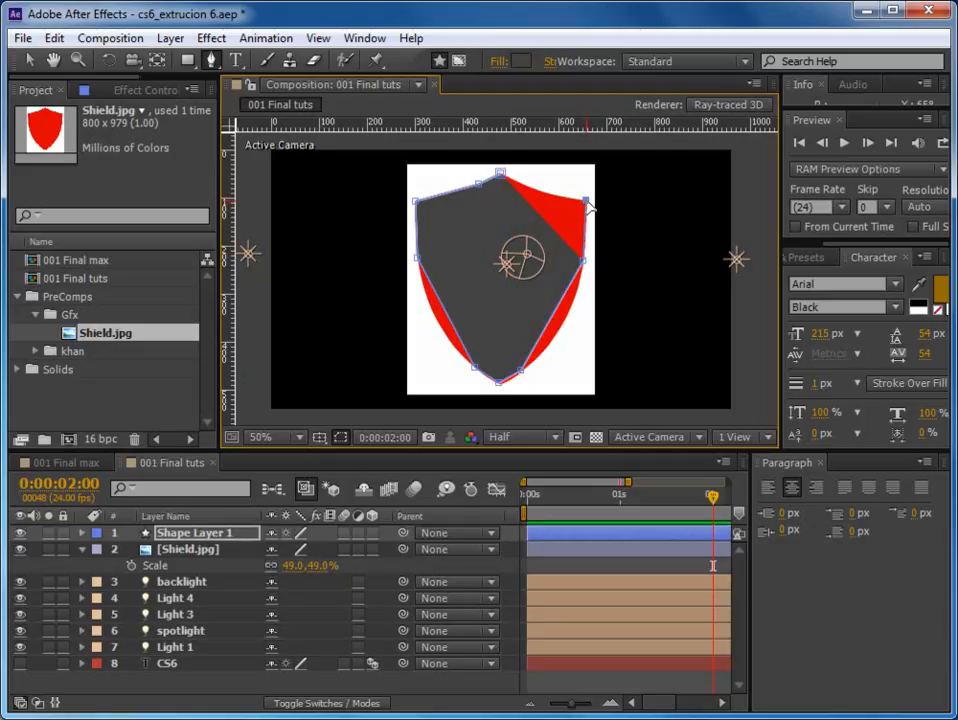
pyautogui.click(501, 175)
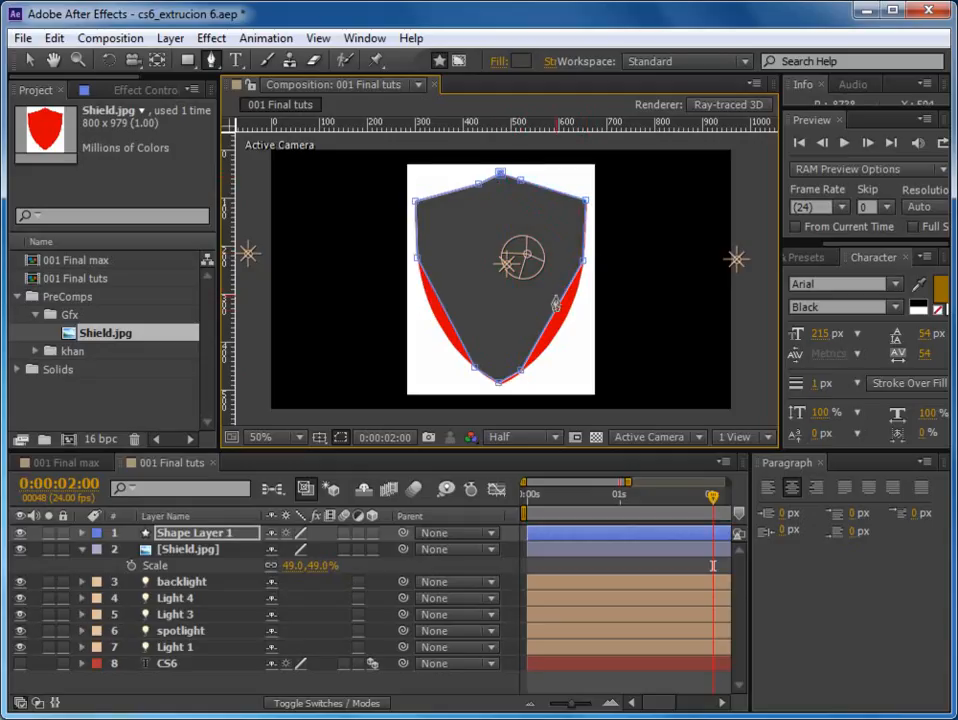
# Step: Delete the Shield.jpg reference layer and select the traced shape layer
pyautogui.click(177, 549)
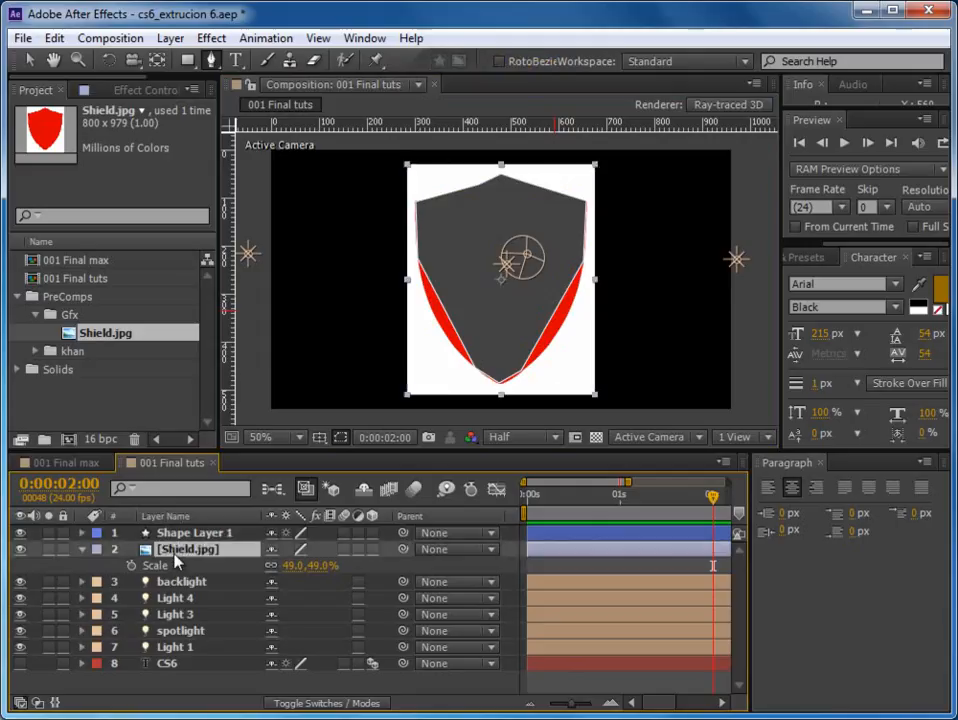
pyautogui.press('Delete')
pyautogui.click(555, 541)
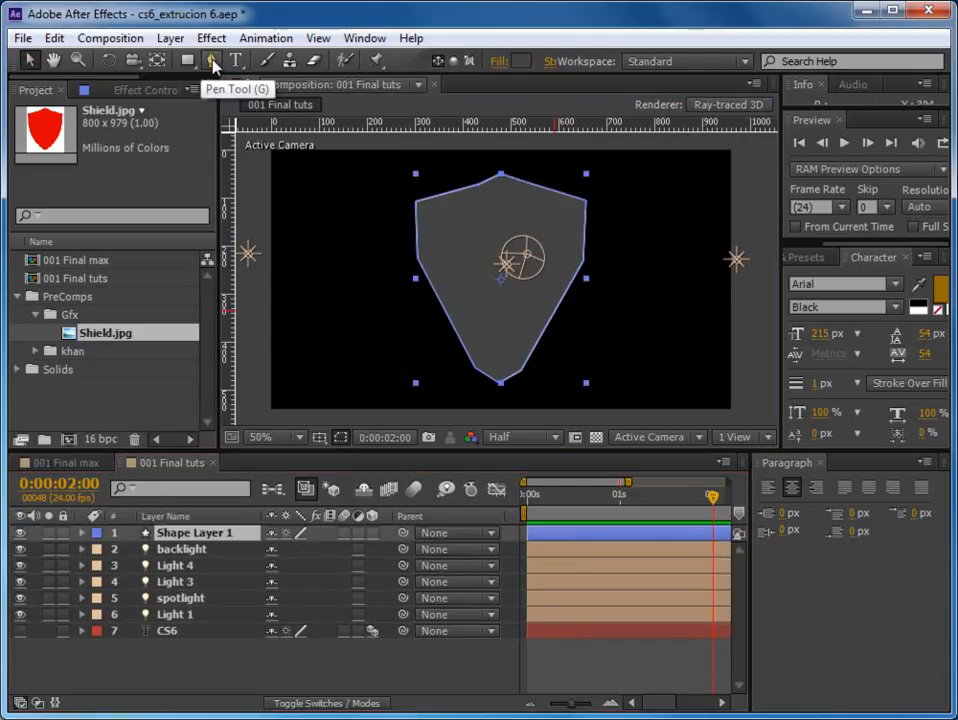
# Step: Reposition the path points beside the shield's top and bottom tips to make the outline more symmetrical
pyautogui.click(472, 181)
pyautogui.click(529, 181)
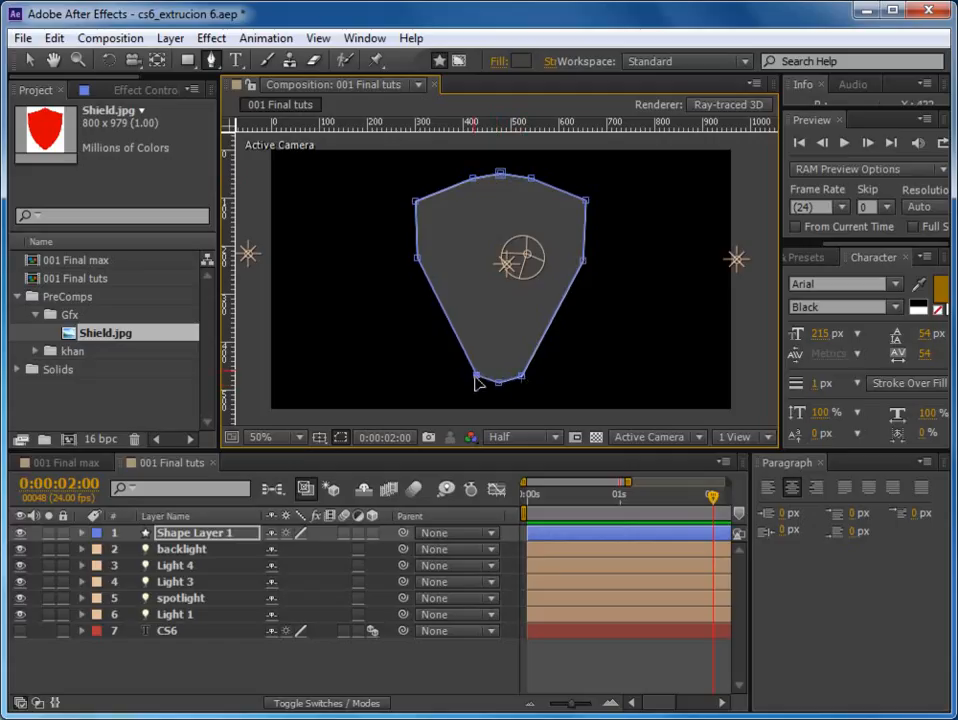
pyautogui.click(592, 667)
# Step: Make Shape Layer 1 a 3D layer and view the shield at an angle in Custom View 1
pyautogui.click(590, 537)
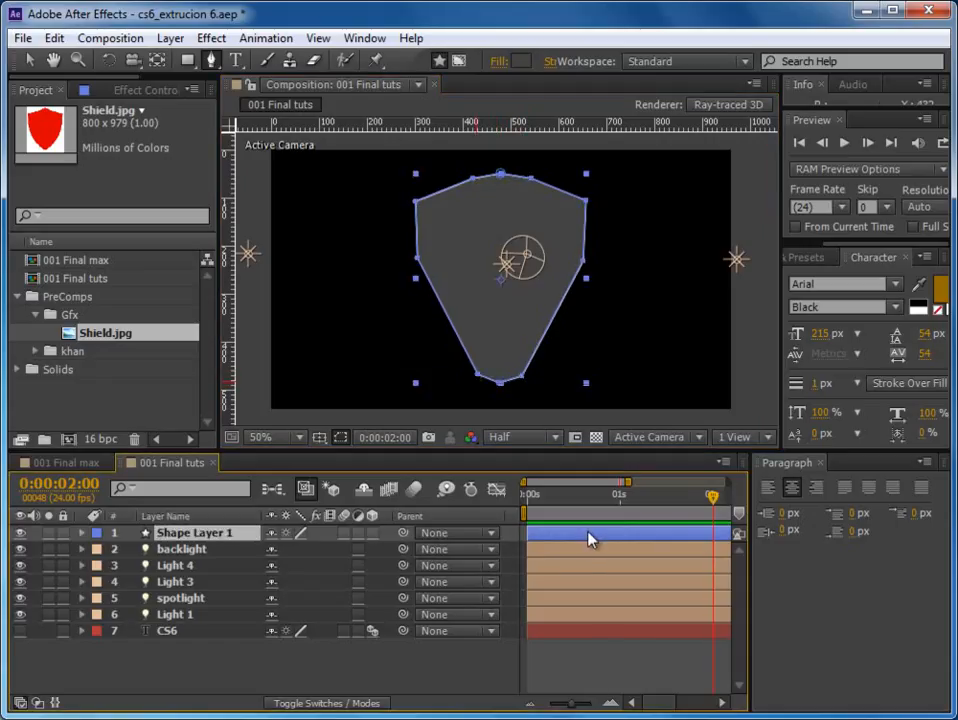
pyautogui.click(372, 533)
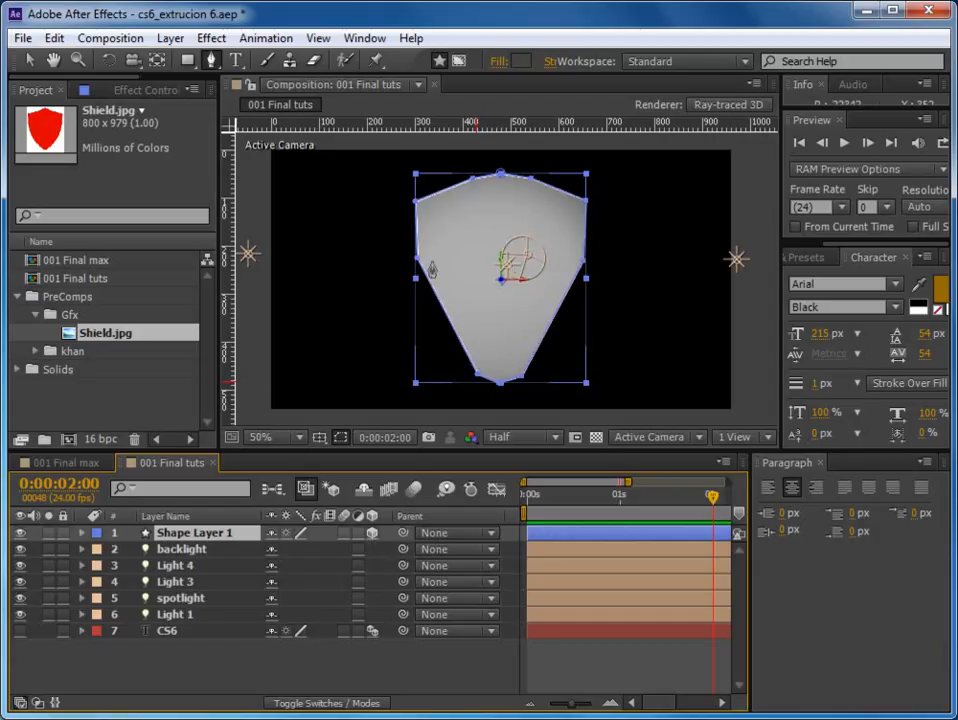
pyautogui.click(652, 437)
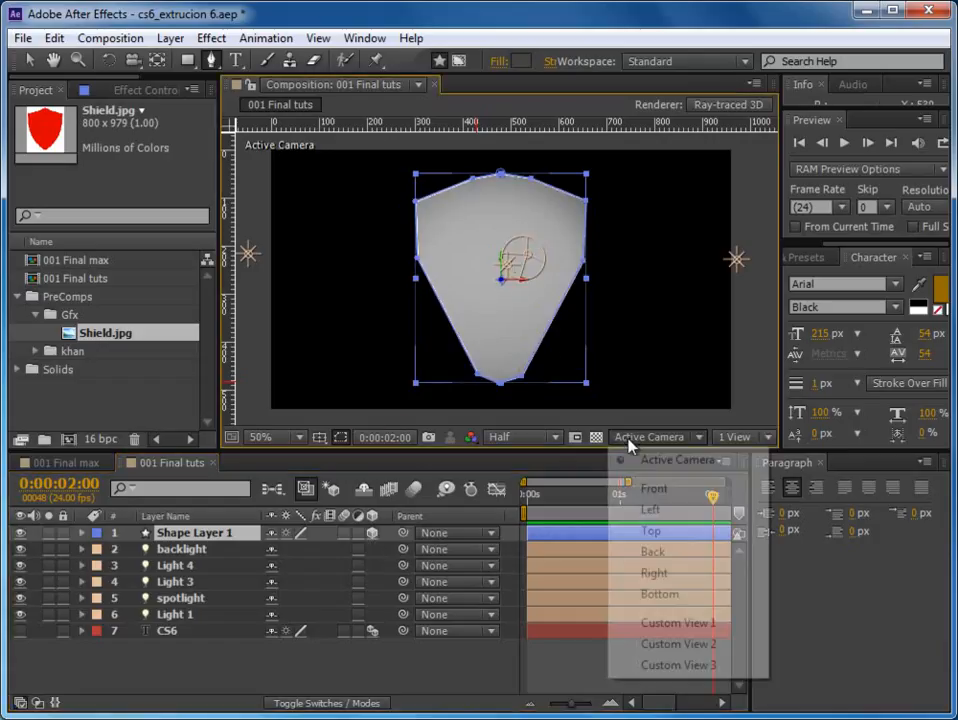
pyautogui.click(668, 623)
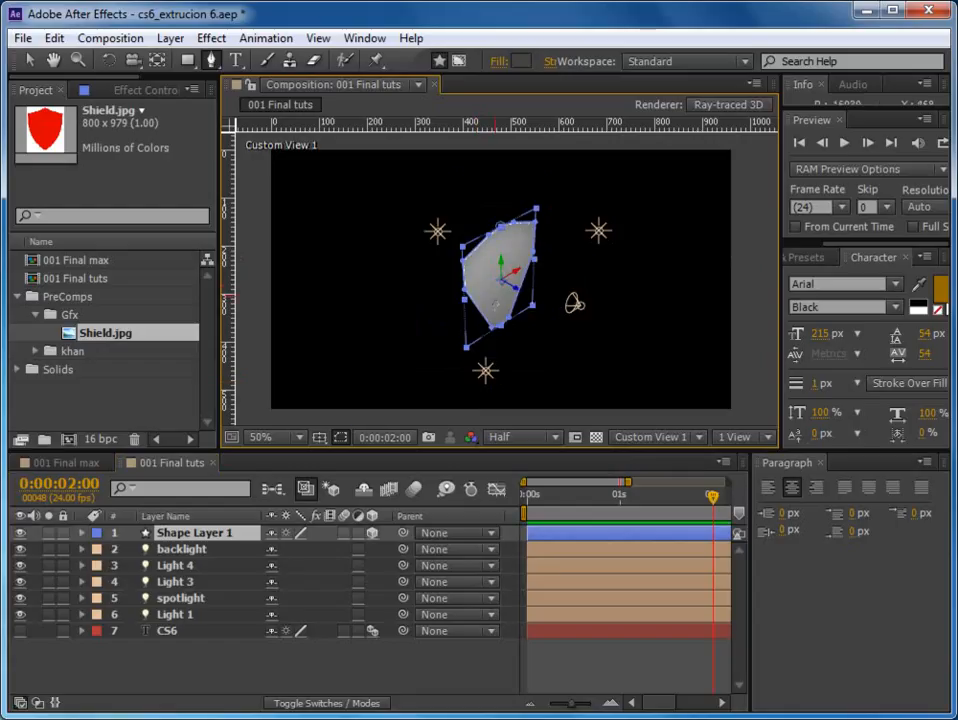
pyautogui.press('c')
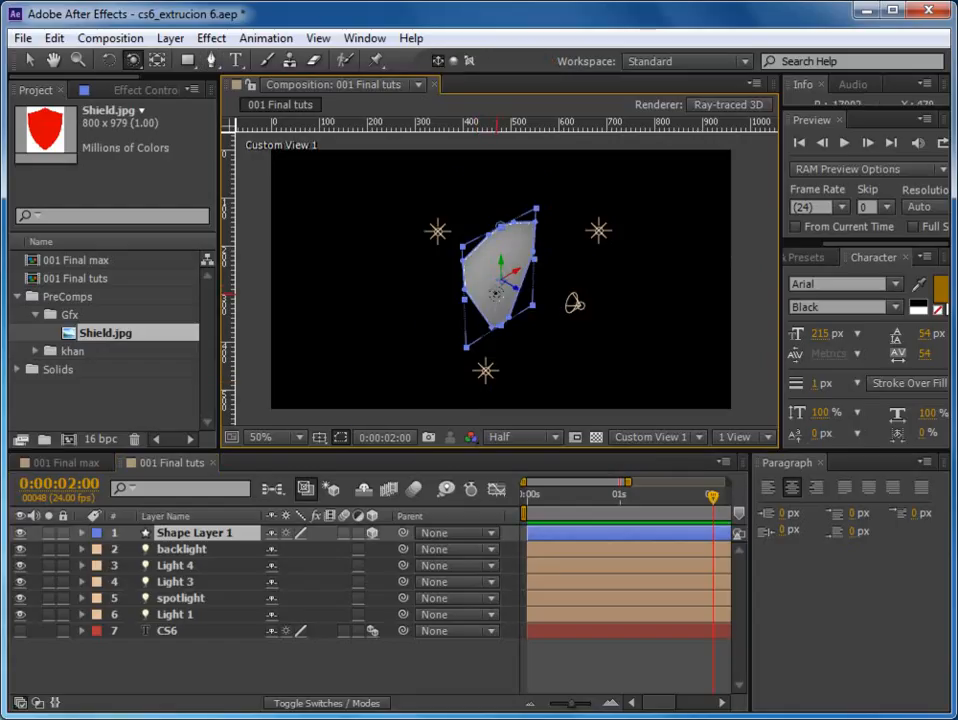
pyautogui.moveTo(133, 60); pyautogui.dragTo(195, 90)
pyautogui.moveTo(535, 295); pyautogui.dragTo(537, 265)
# Step: Expand Shape Layer 1's properties and set the composition's fast preview mode to Fast Draft
pyautogui.click(82, 533)
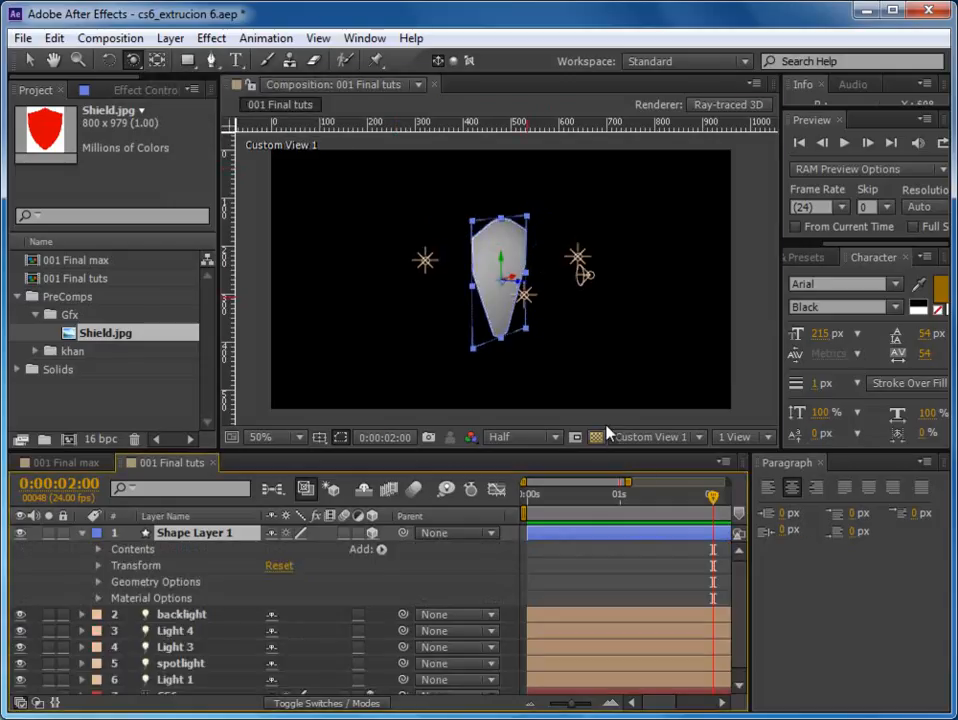
pyautogui.moveTo(780, 425); pyautogui.dragTo(842, 425)
pyautogui.click(808, 437)
pyautogui.click(848, 525)
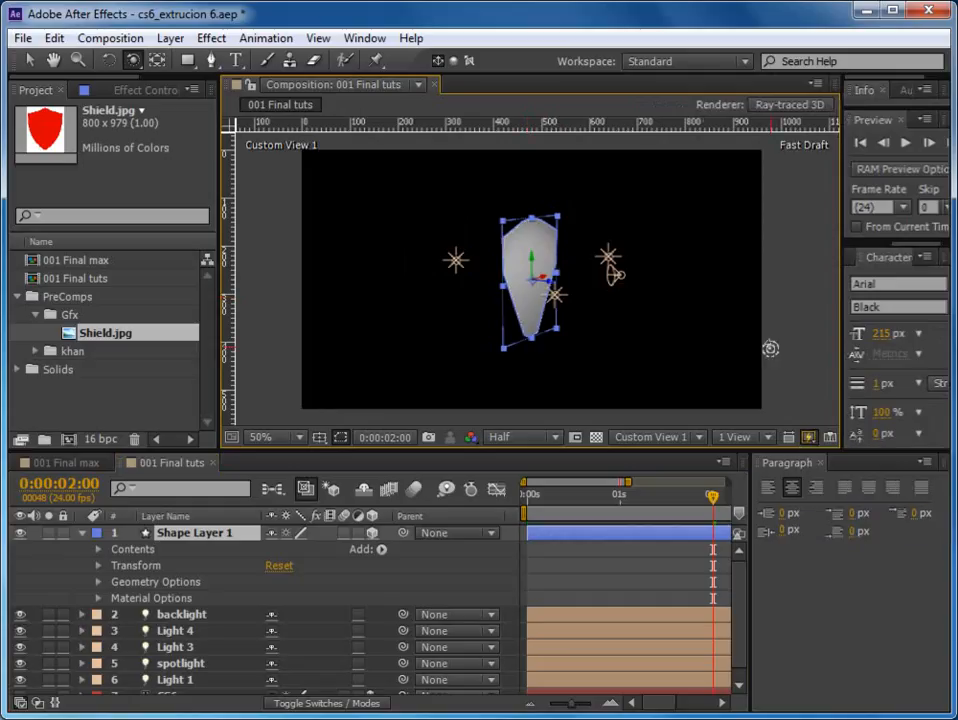
pyautogui.moveTo(842, 351); pyautogui.dragTo(770, 351)
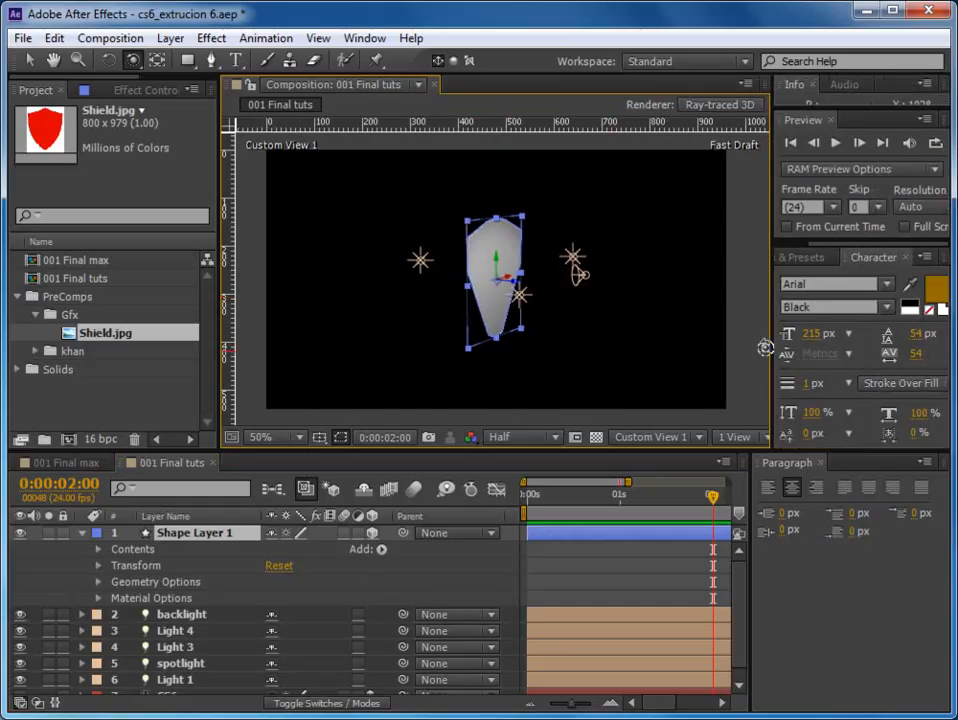
# Step: Extrude the shield by setting Shape Layer 1's Extrusion Depth to 44
pyautogui.click(98, 581)
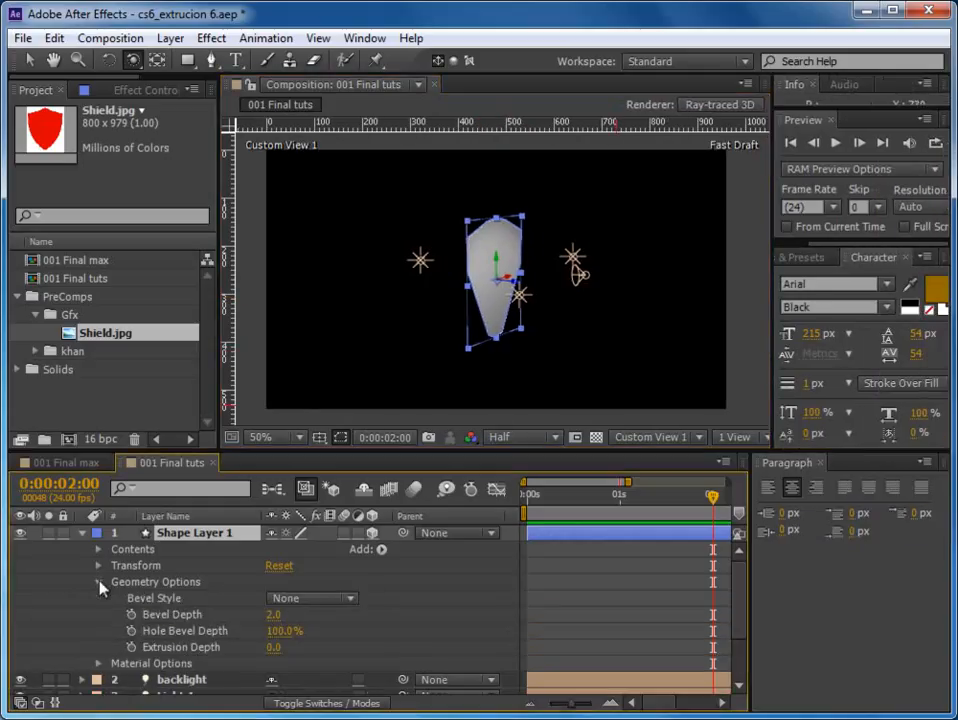
pyautogui.moveTo(276, 647); pyautogui.dragTo(313, 647)
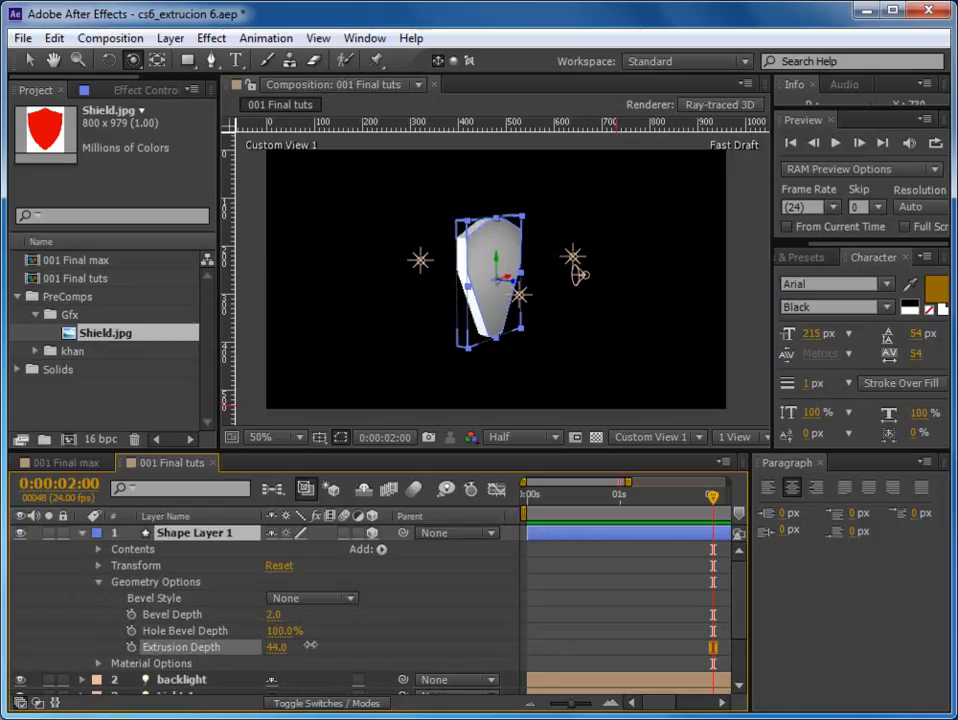
pyautogui.scroll(2, 503, 280)
pyautogui.moveTo(506, 283); pyautogui.dragTo(449, 291)
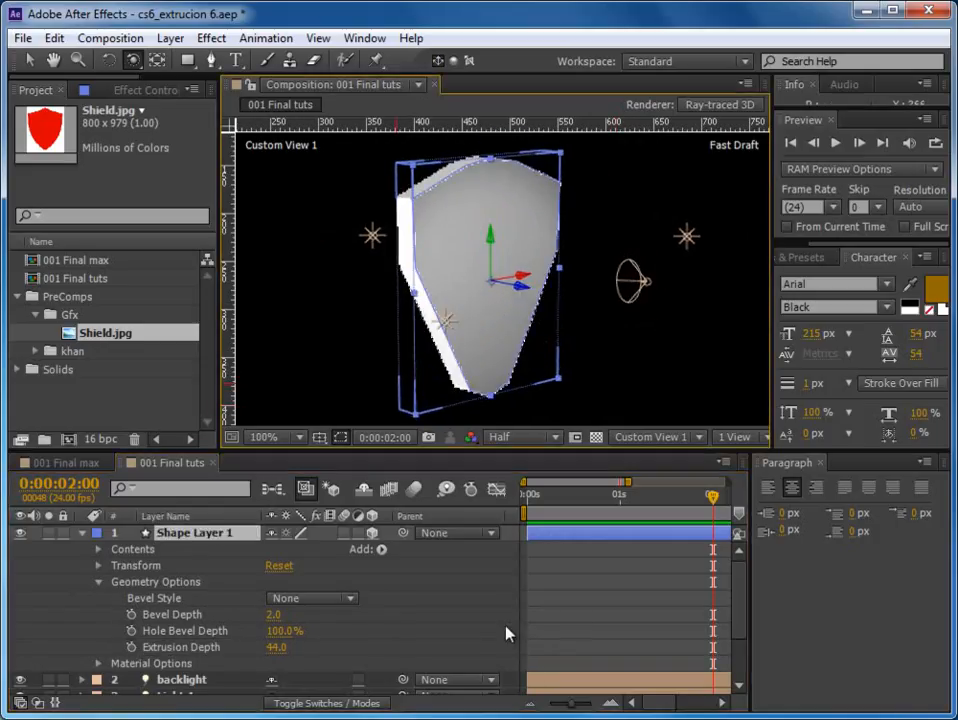
pyautogui.click(511, 638)
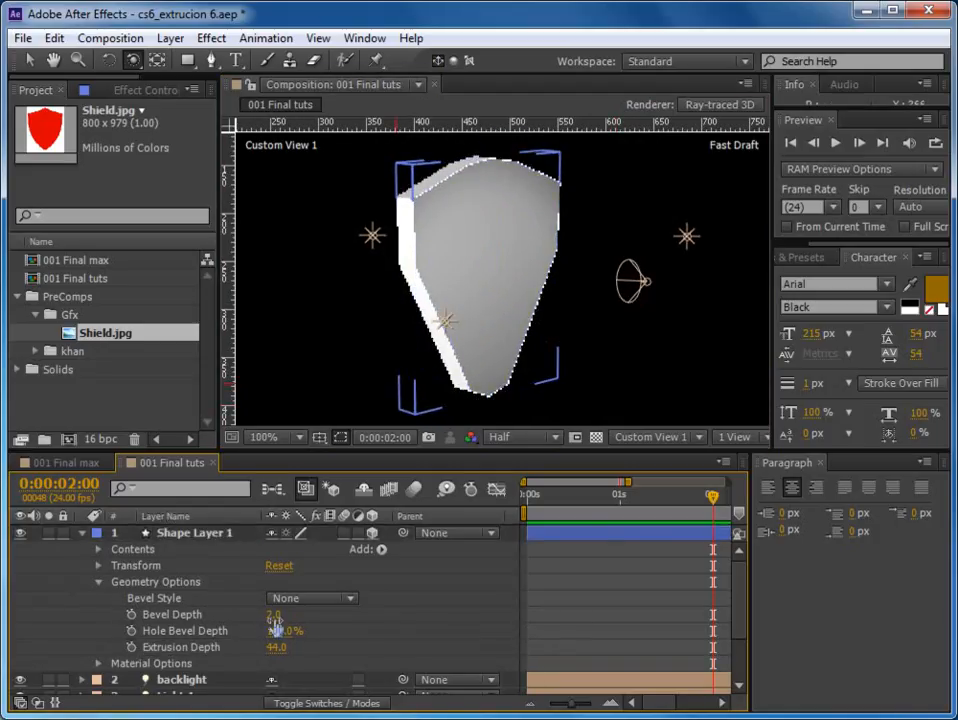
# Step: Give the shield a Concave bevel with a Bevel Depth of 6.2
pyautogui.click(316, 600)
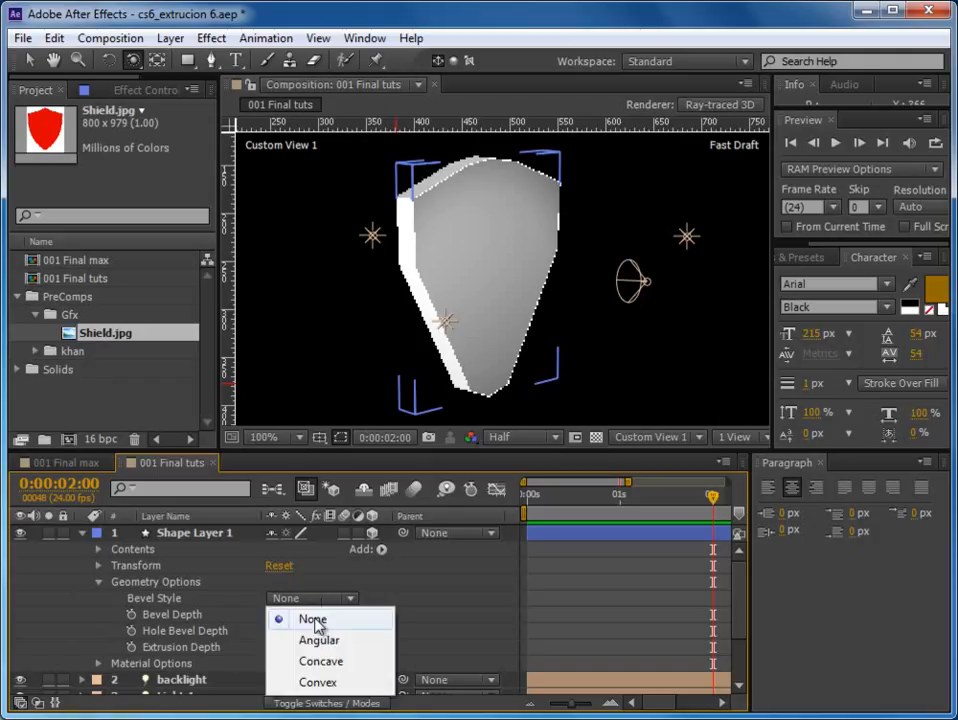
pyautogui.click(319, 641)
pyautogui.click(316, 600)
pyautogui.click(327, 662)
pyautogui.moveTo(273, 614); pyautogui.dragTo(408, 607)
pyautogui.click(566, 585)
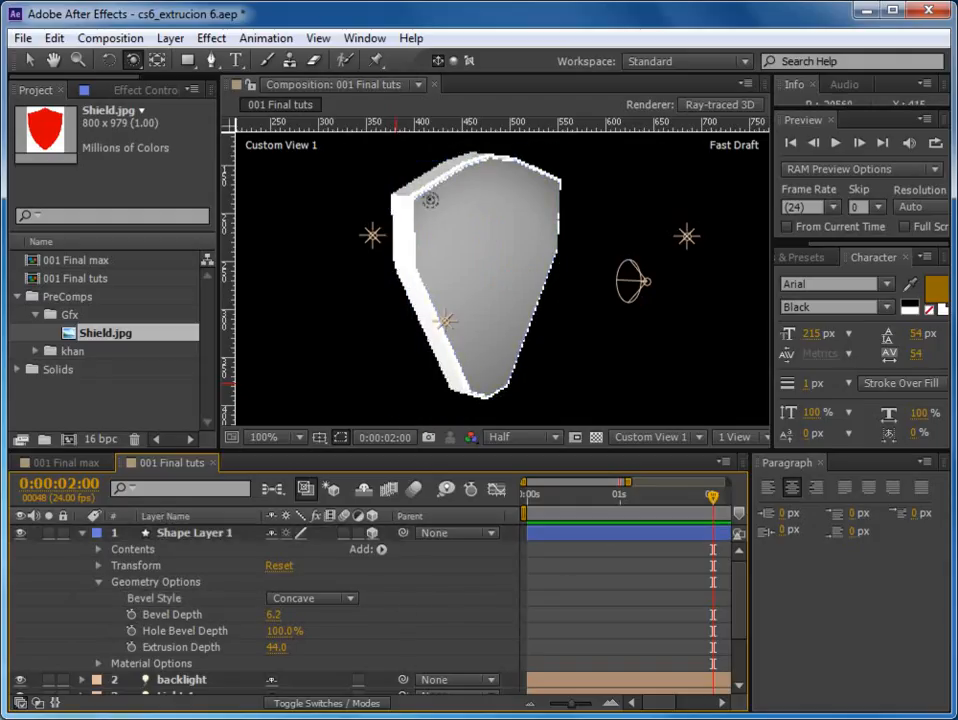
# Step: Try to add a front colour material option directly to Shape Layer 1's Contents
pyautogui.click(98, 582)
pyautogui.click(132, 549)
pyautogui.scroll(-2, 564, 326)
pyautogui.scroll(2, 564, 326)
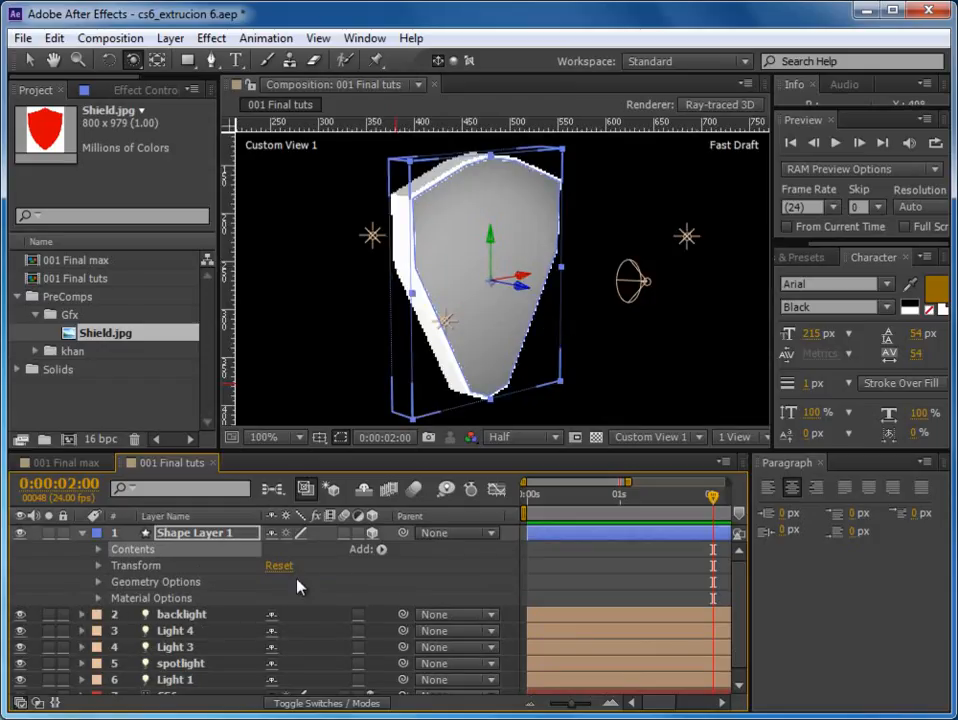
pyautogui.click(381, 549)
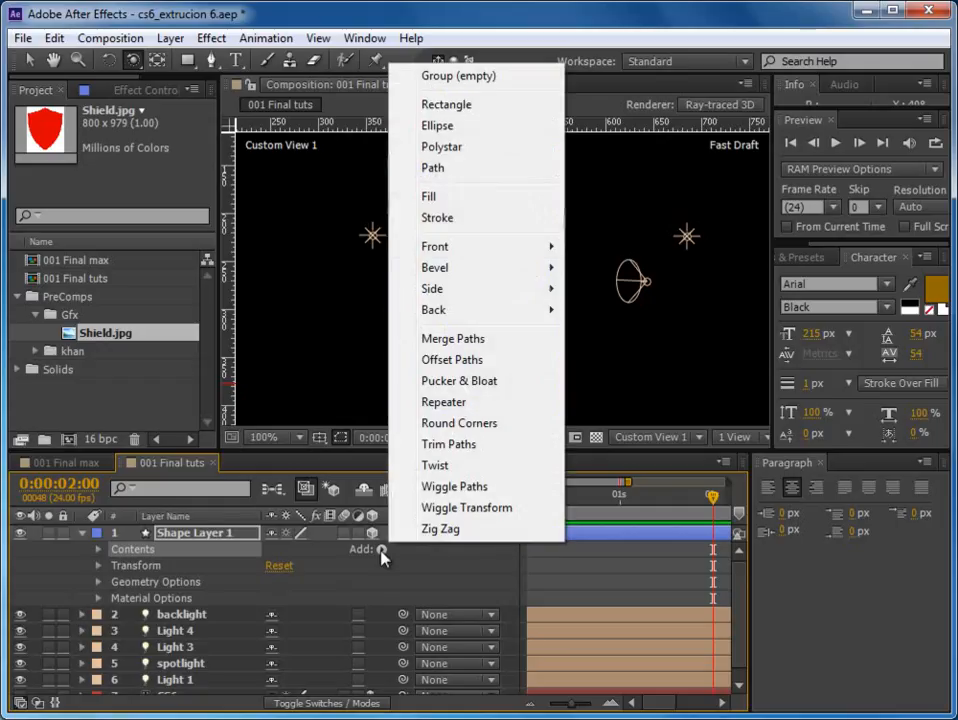
pyautogui.moveTo(468, 247)
pyautogui.click(620, 251)
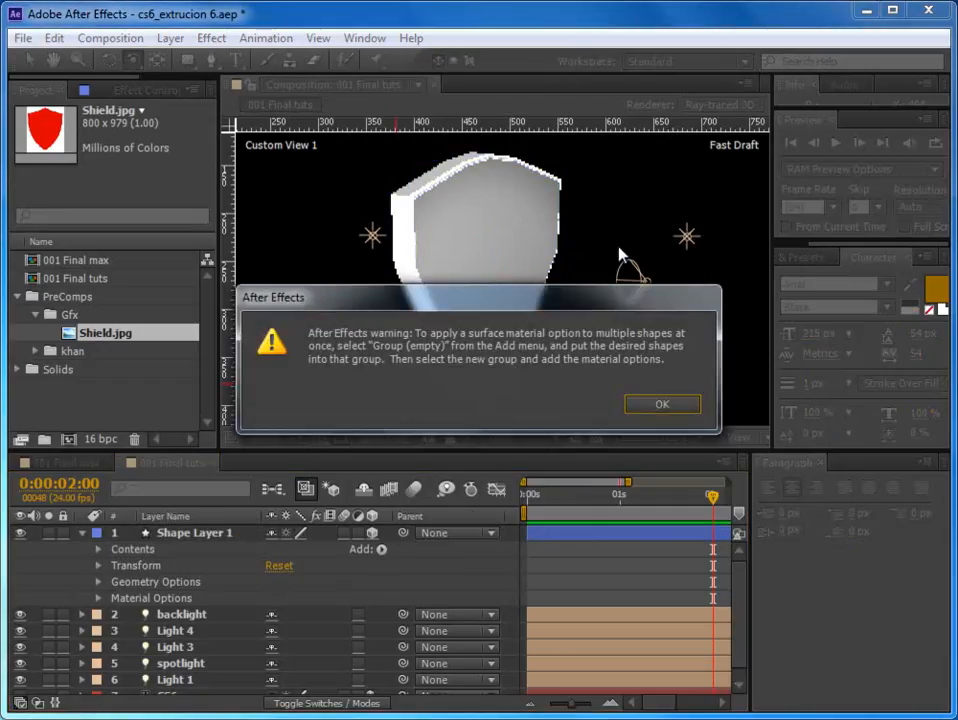
pyautogui.click(660, 405)
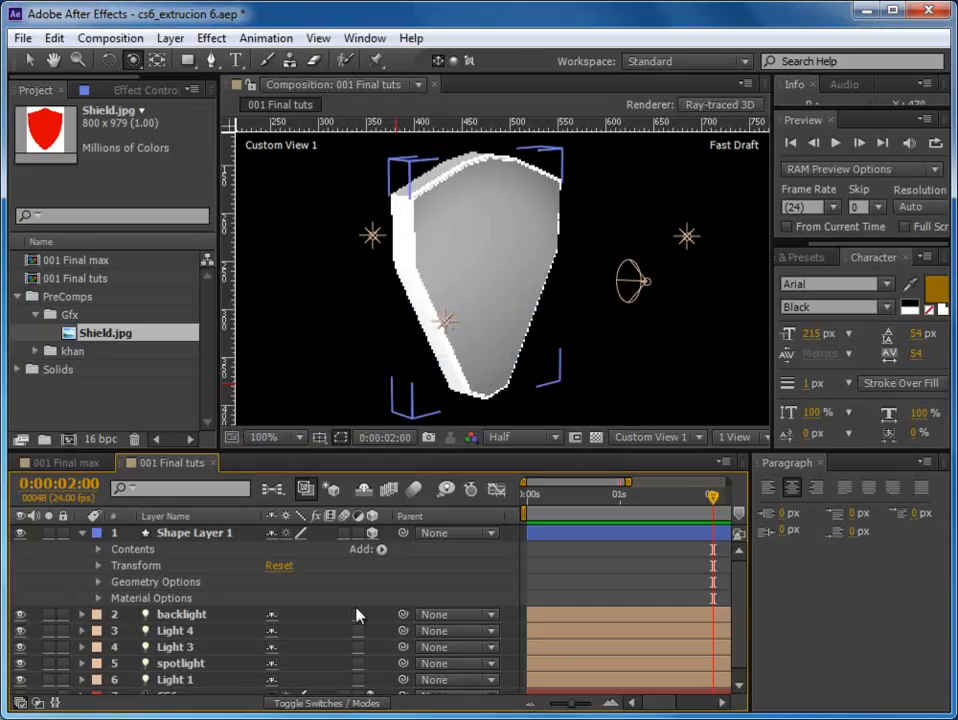
# Step: Add an empty group to Shape Layer 1's Contents and move Shape 1 into it
pyautogui.click(381, 550)
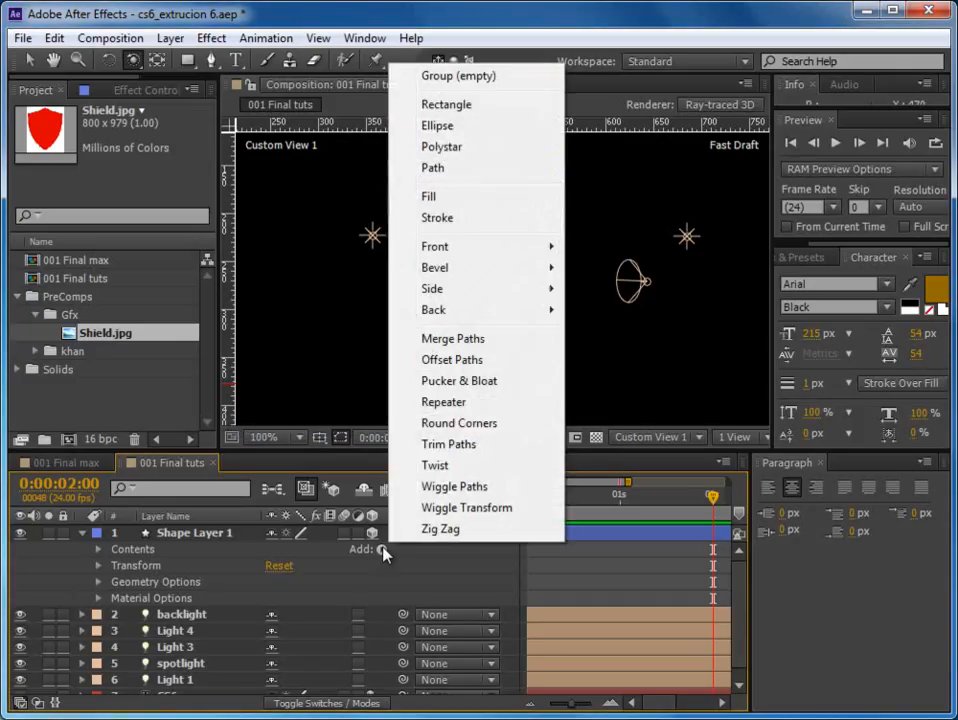
pyautogui.click(495, 87)
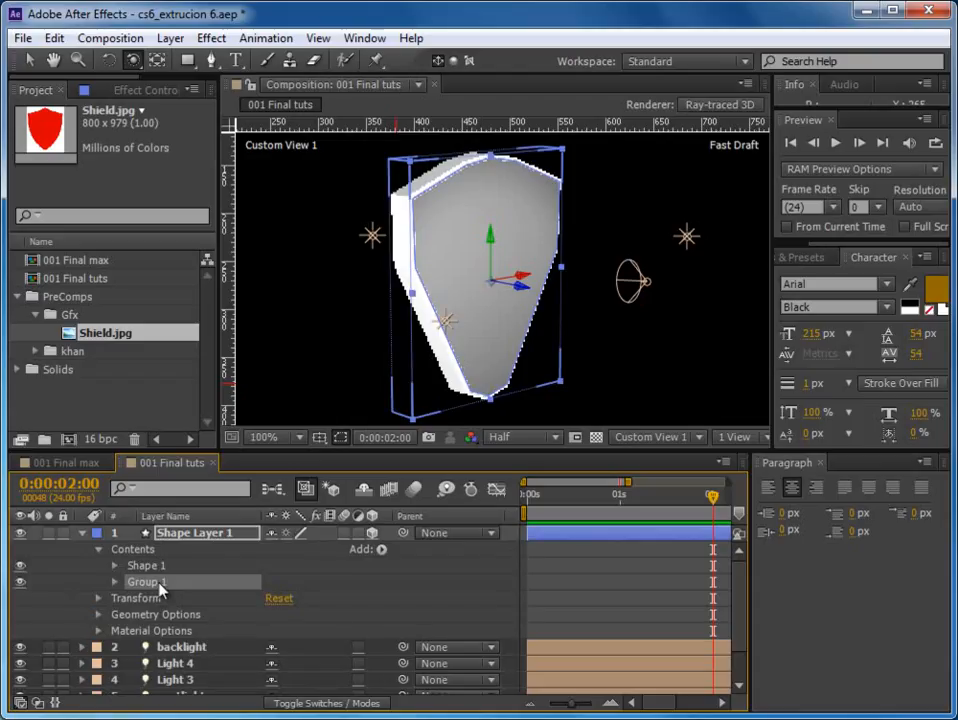
pyautogui.moveTo(150, 566); pyautogui.dragTo(154, 581)
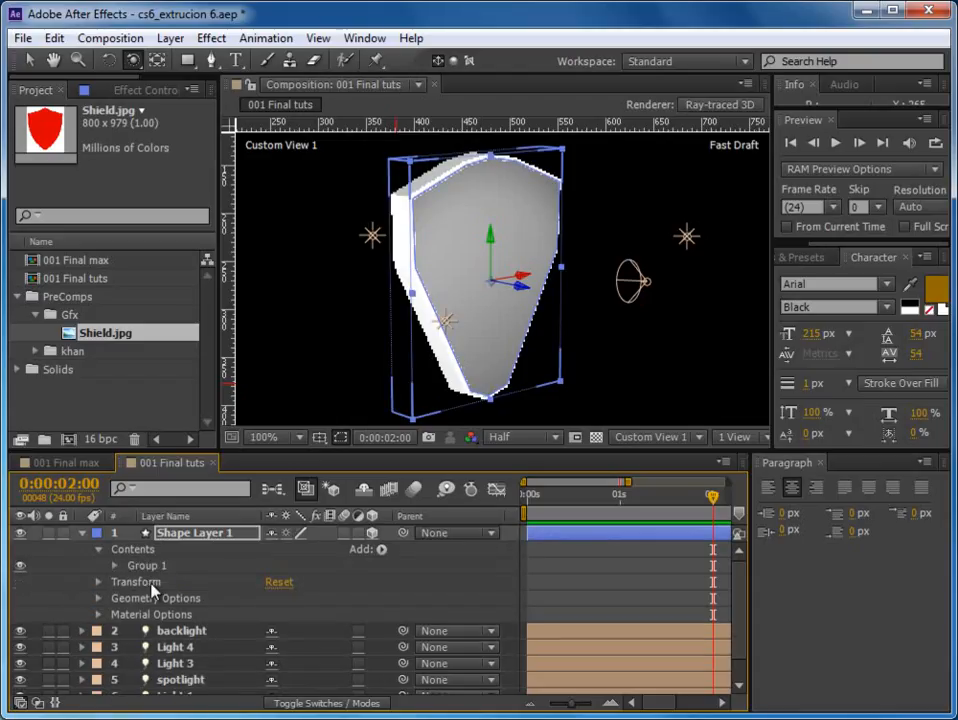
# Step: Add a front colour material option to Group 1 and set it to dark red A40000
pyautogui.click(145, 565)
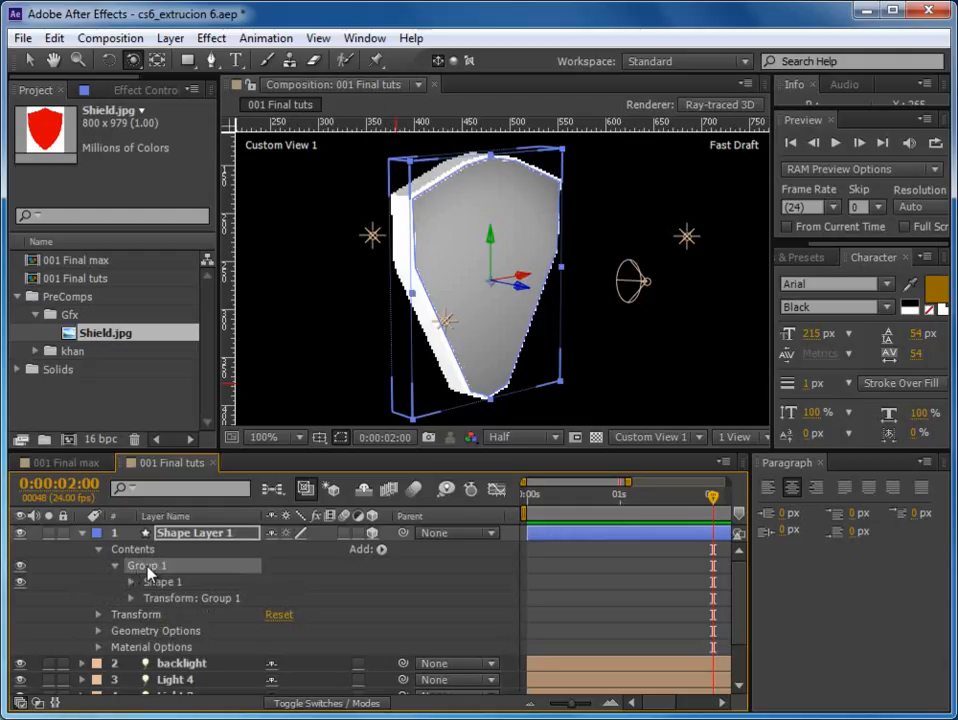
pyautogui.click(381, 550)
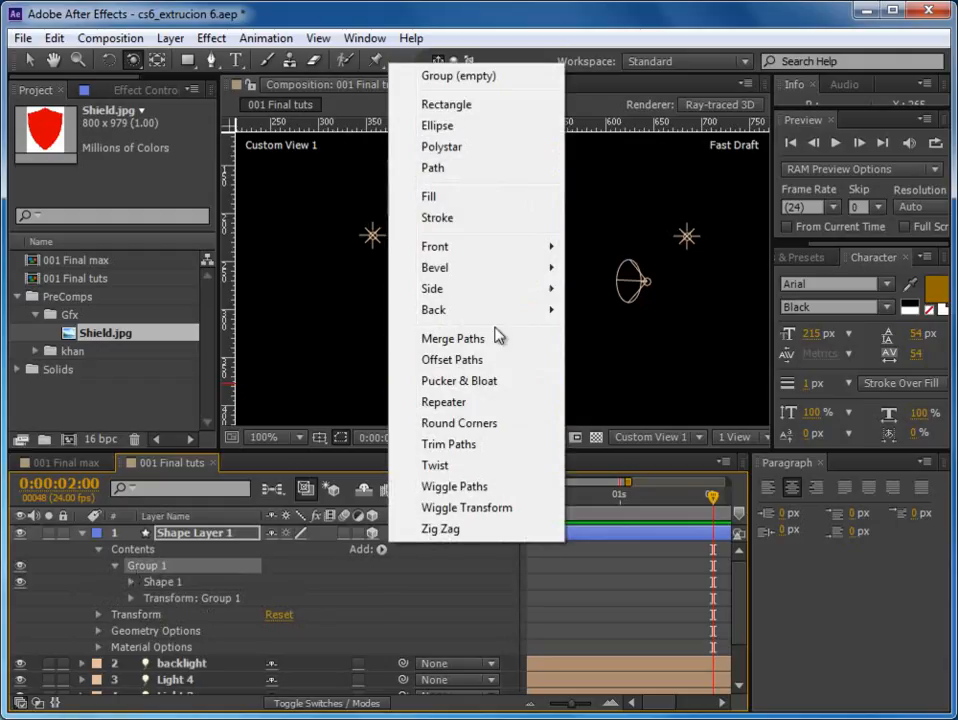
pyautogui.moveTo(505, 254)
pyautogui.click(622, 246)
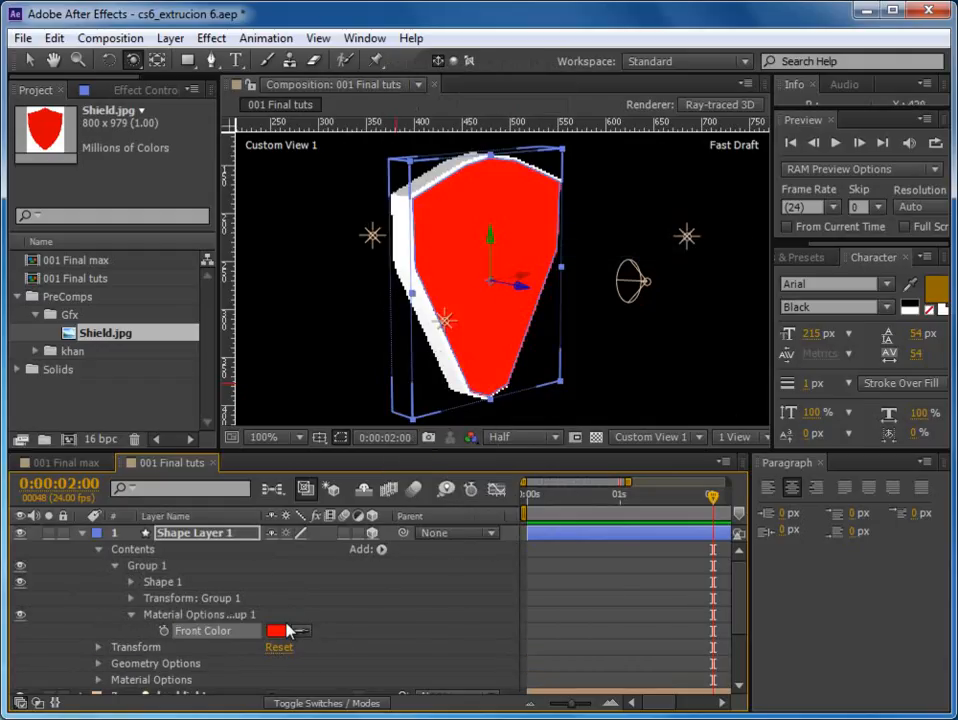
pyautogui.click(276, 631)
pyautogui.click(625, 450)
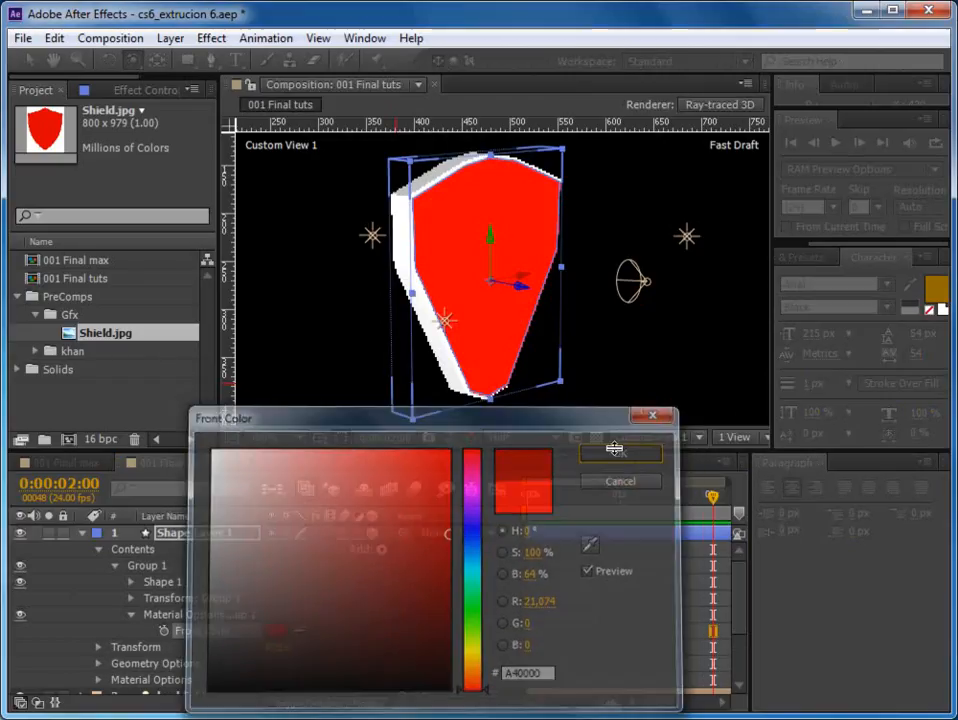
# Step: Set the Extrusion Depth in Shape Layer 1's Geometry Options to 32
pyautogui.scroll(-2, 513, 367)
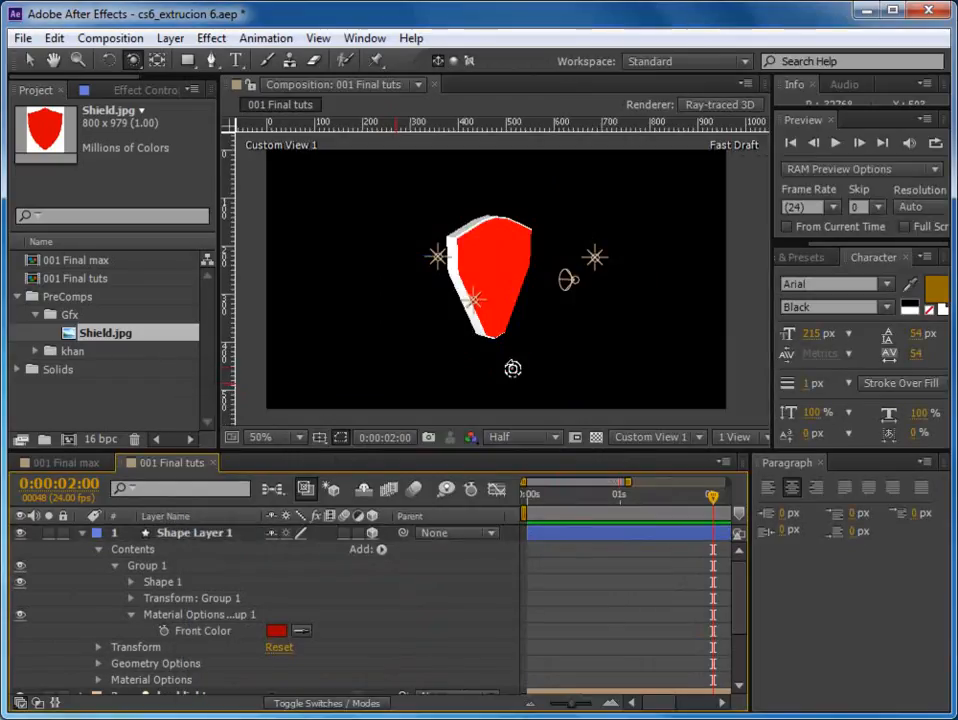
pyautogui.scroll(-2, 101, 599)
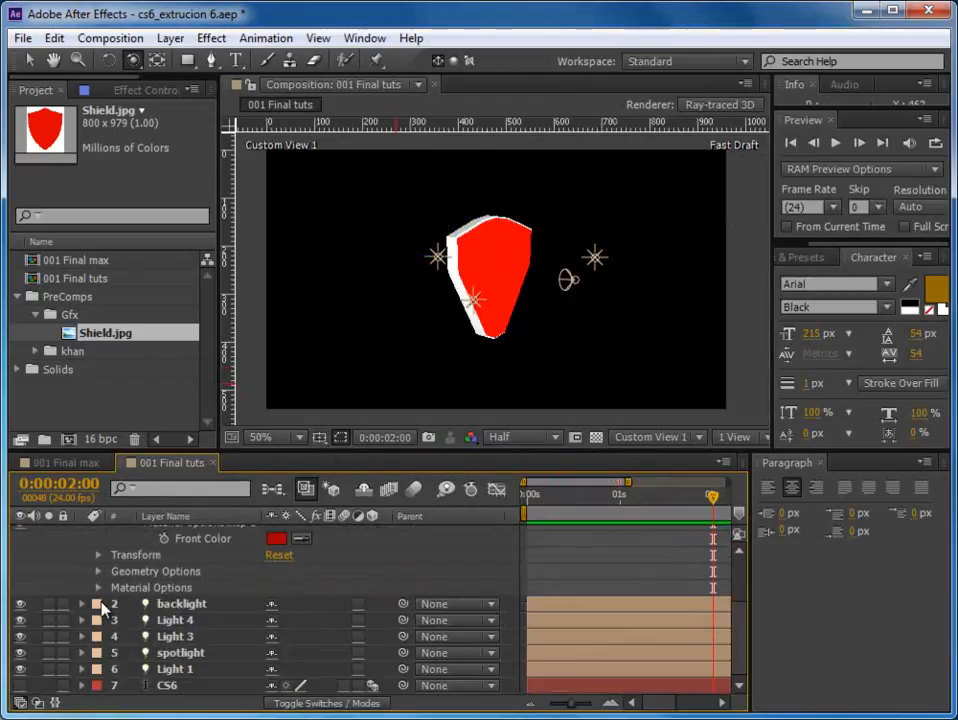
pyautogui.click(97, 571)
pyautogui.moveTo(271, 638); pyautogui.dragTo(262, 636)
pyautogui.scroll(2, 510, 285)
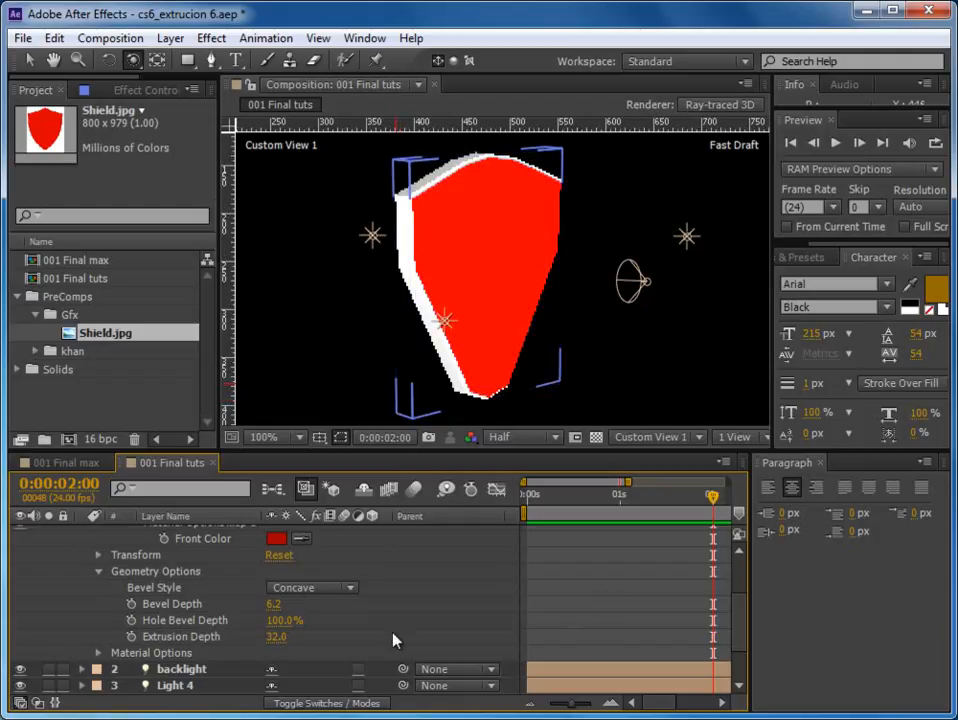
# Step: Darken the Front Color of Group 1's material options to deep red 620000
pyautogui.click(275, 540)
pyautogui.click(446, 580)
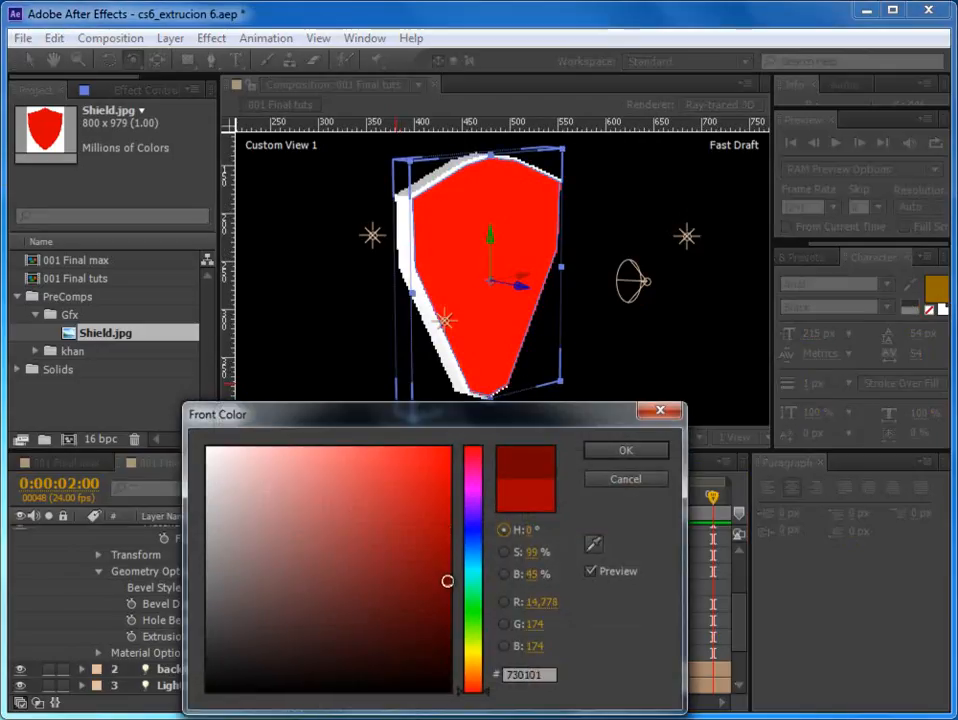
pyautogui.click(447, 599)
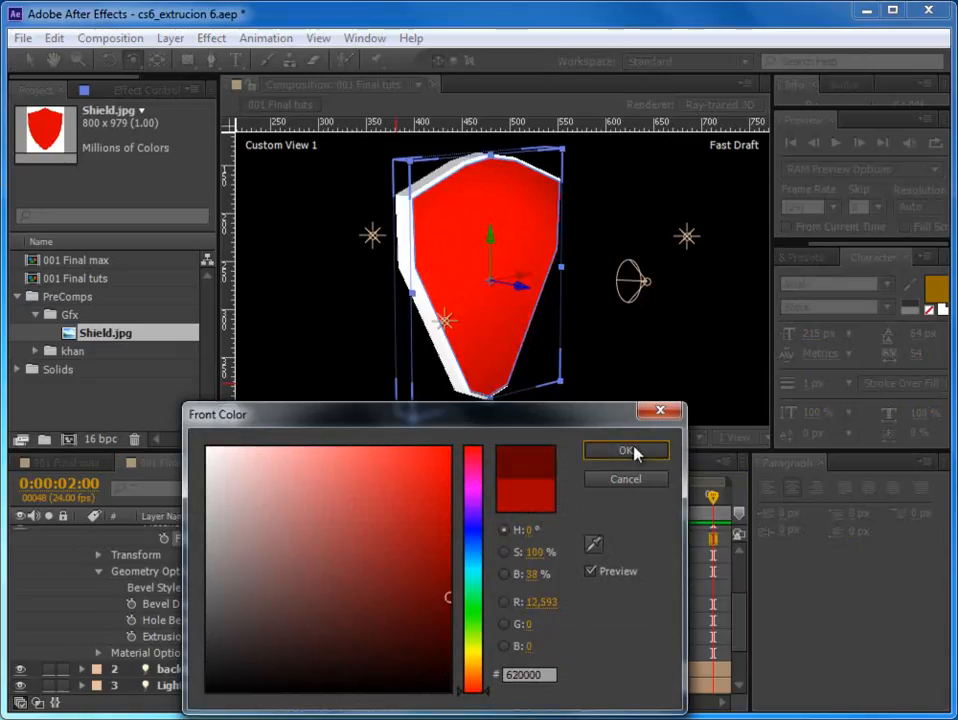
pyautogui.click(633, 451)
# Step: Add a bevel colour material option to Group 1 and set it to yellow F6FF00
pyautogui.scroll(3, 280, 583)
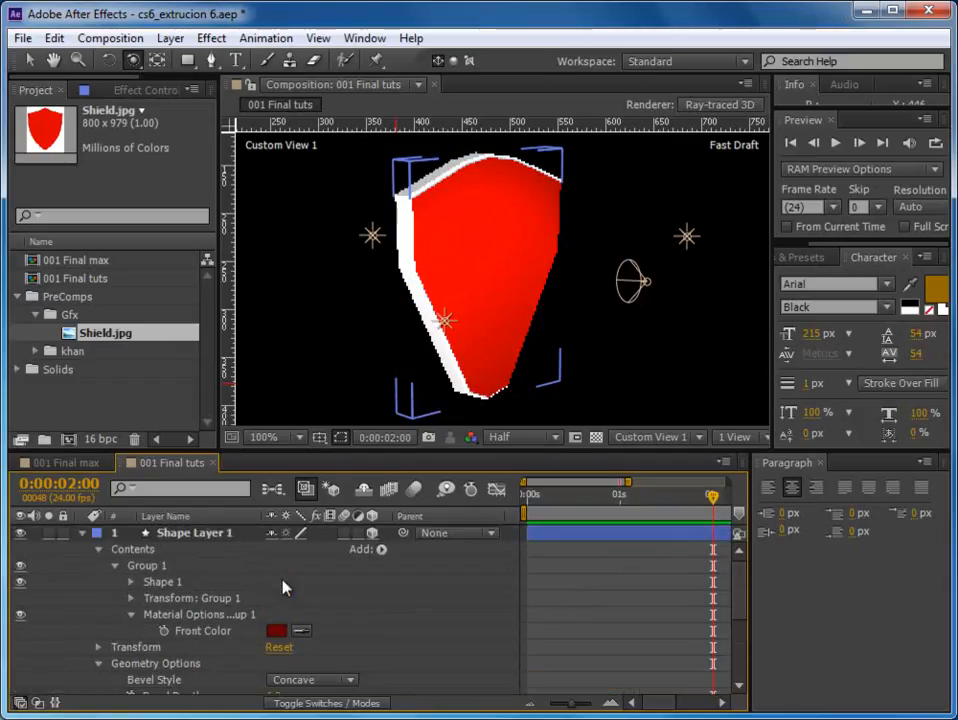
pyautogui.click(147, 566)
pyautogui.click(381, 550)
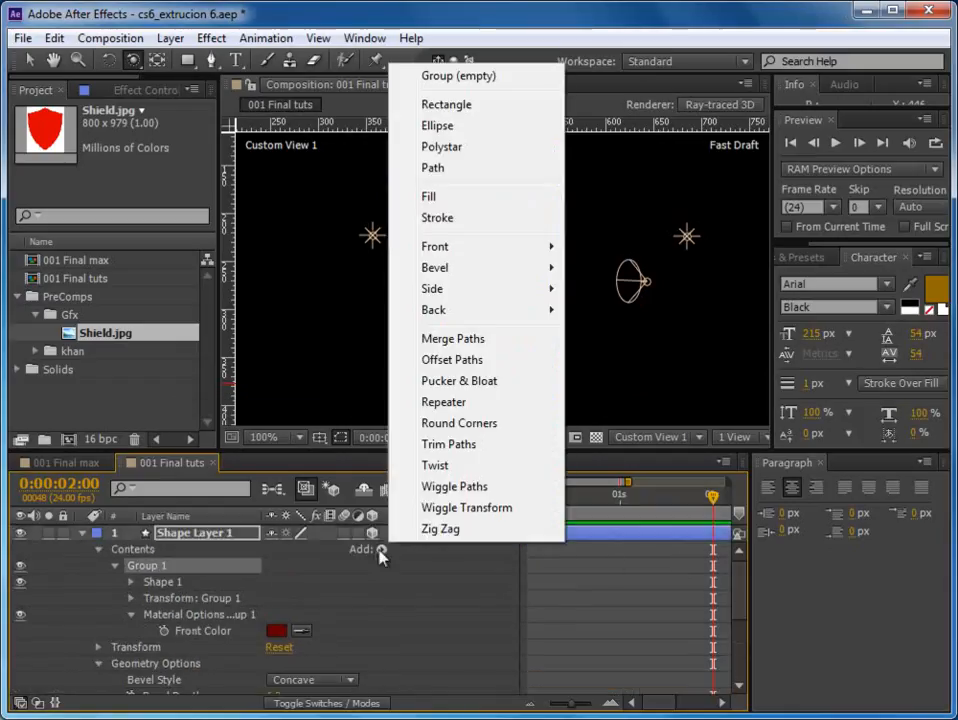
pyautogui.moveTo(505, 269)
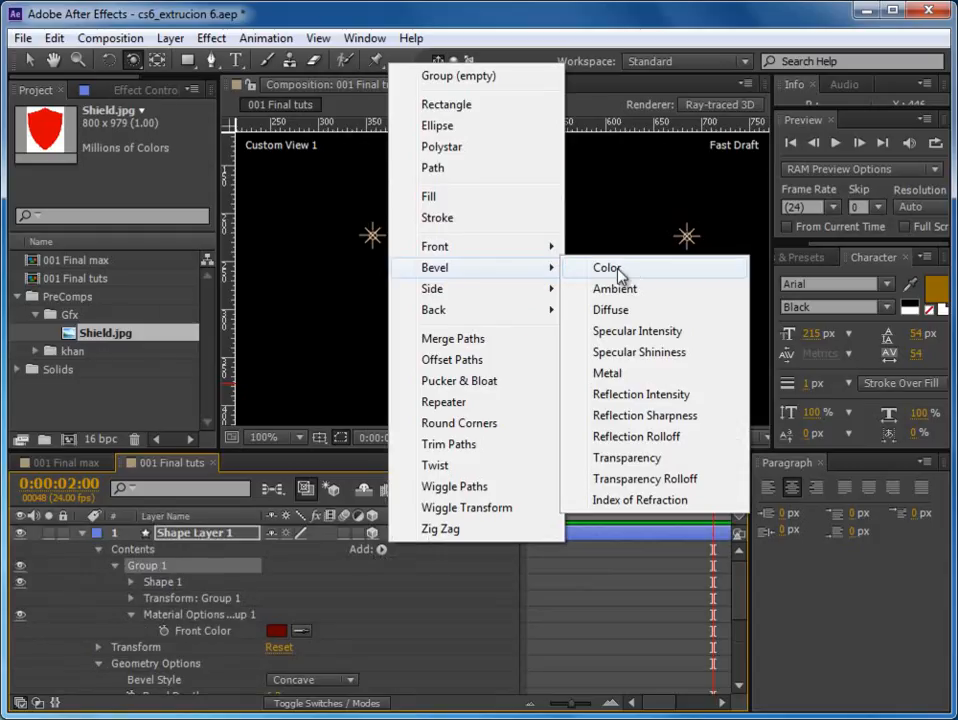
pyautogui.click(613, 267)
pyautogui.click(277, 647)
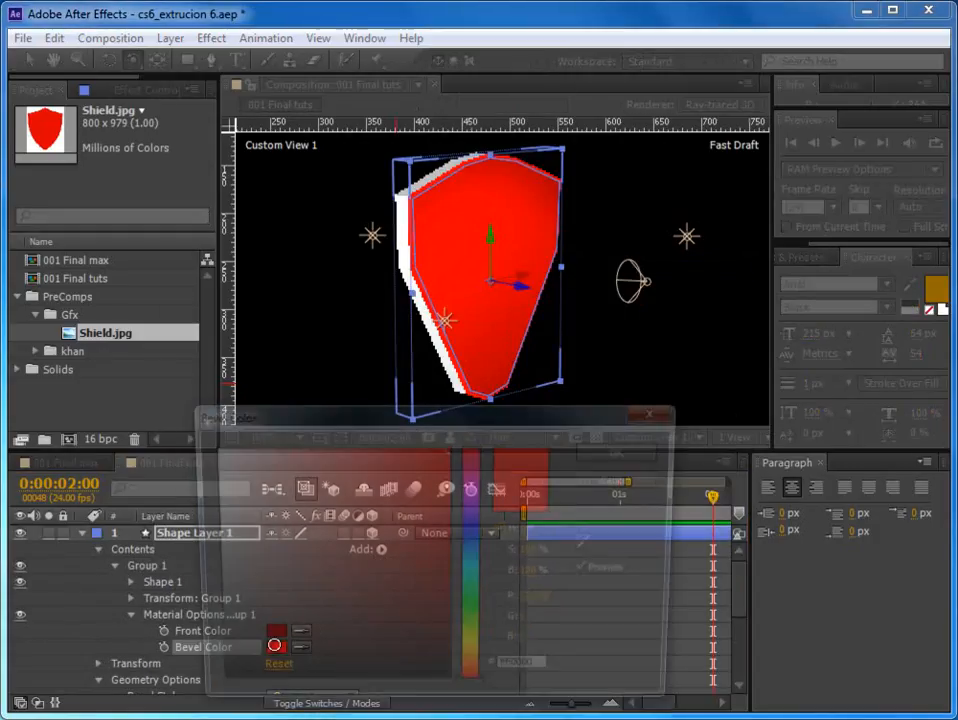
pyautogui.click(478, 648)
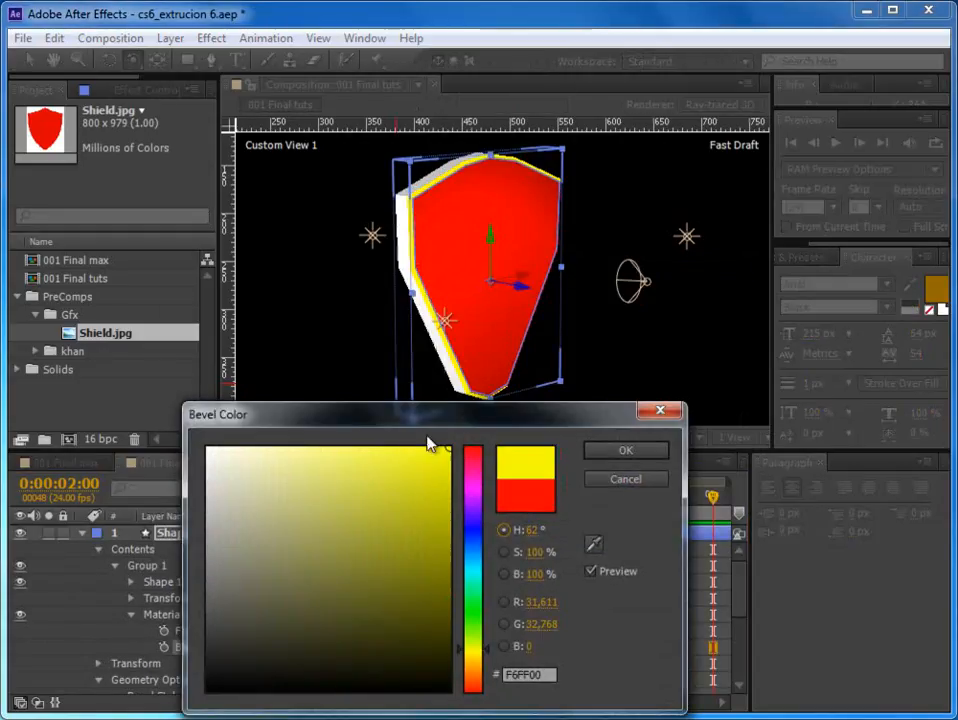
pyautogui.click(621, 451)
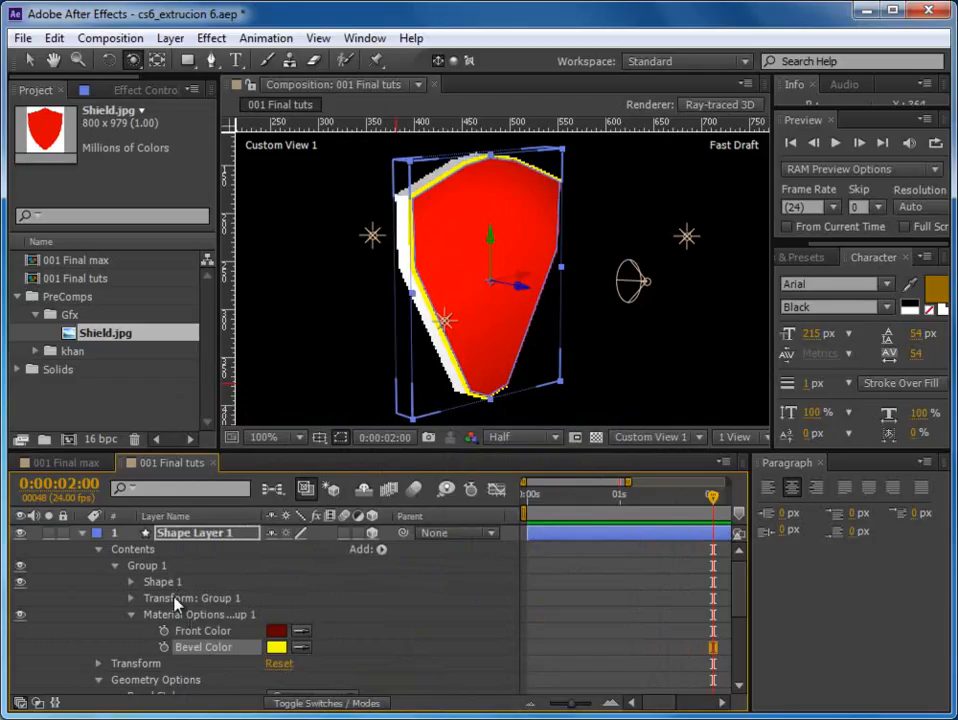
# Step: Add a side colour material option to Group 1, set it to orange BF7501, and deselect the layer
pyautogui.click(170, 586)
pyautogui.click(156, 567)
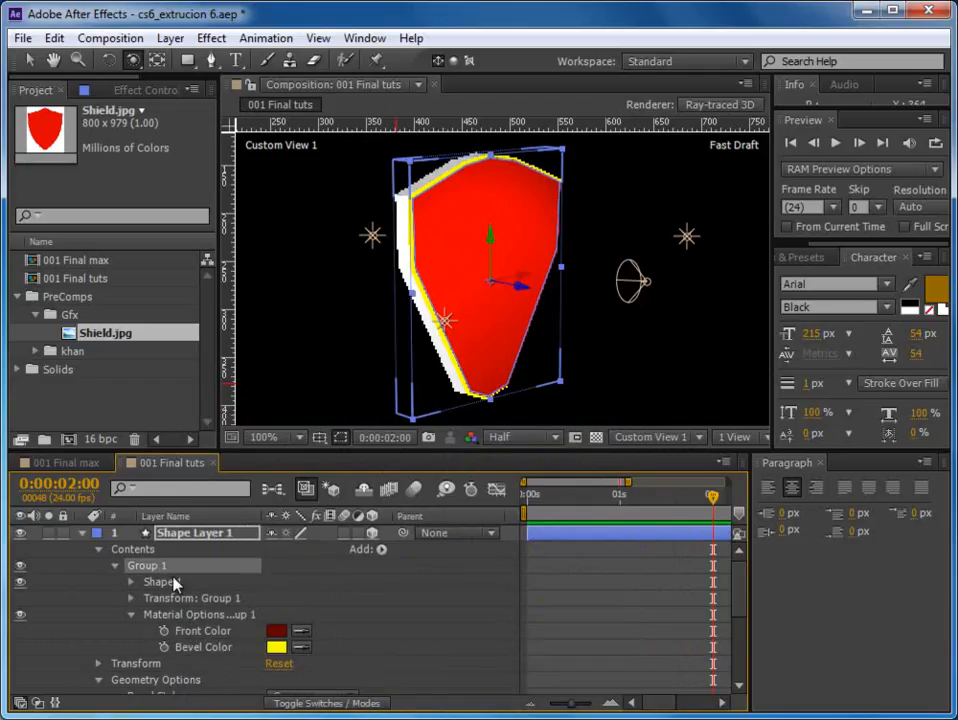
pyautogui.click(380, 550)
pyautogui.moveTo(520, 250)
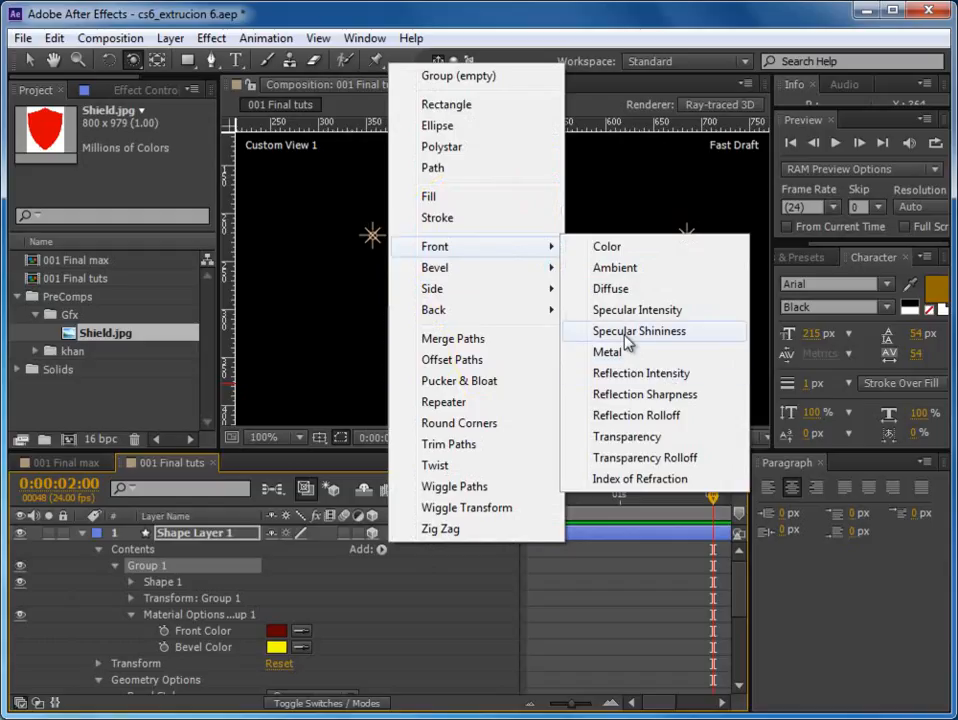
pyautogui.moveTo(467, 291)
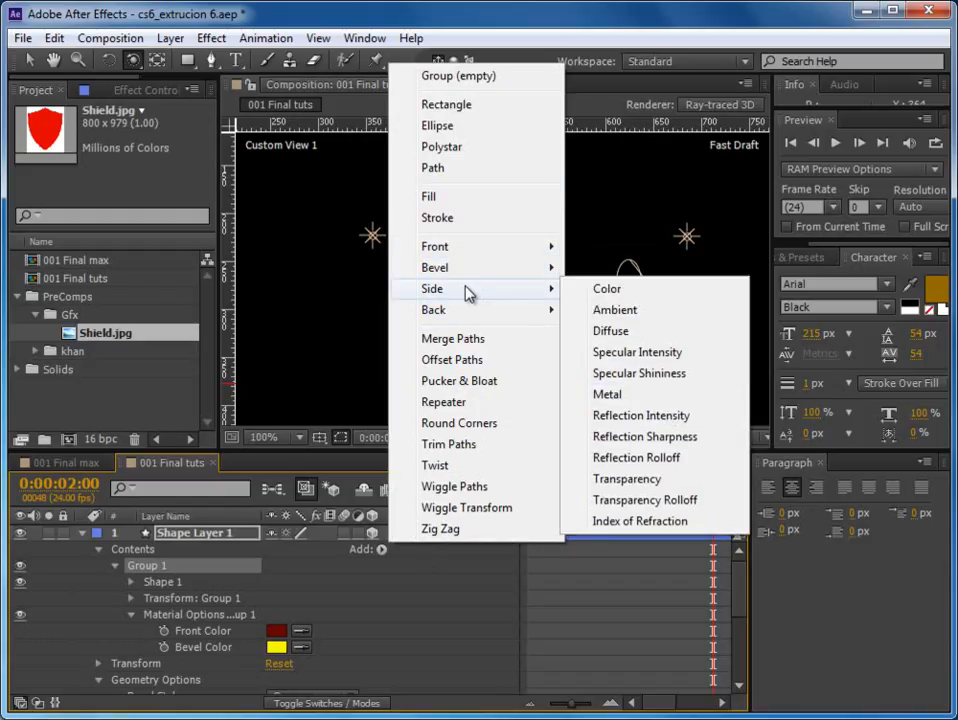
pyautogui.click(630, 291)
pyautogui.click(277, 664)
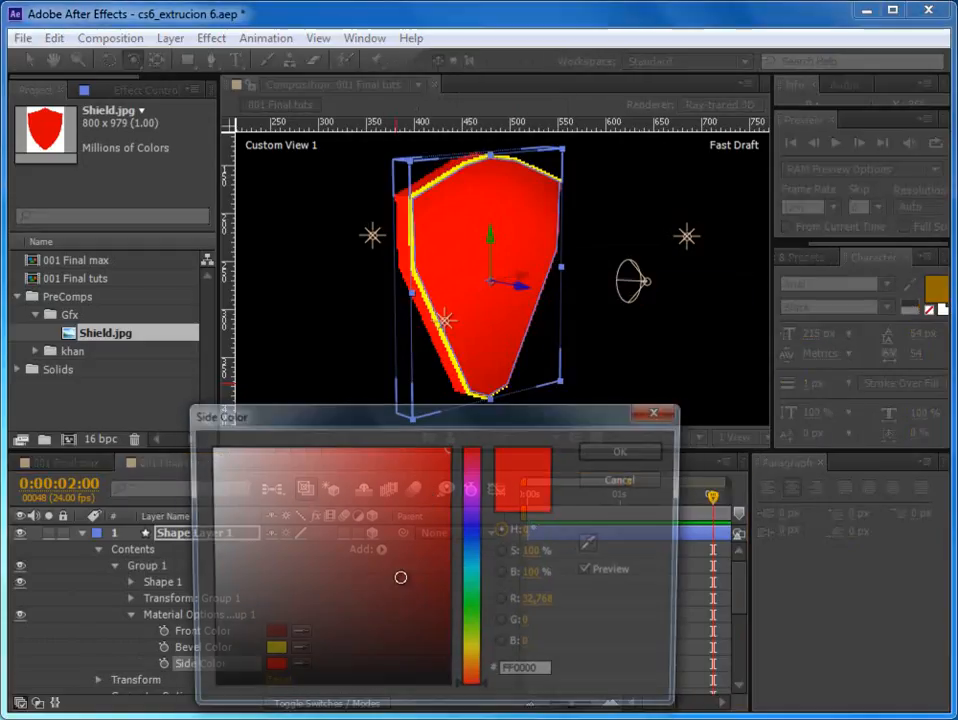
pyautogui.moveTo(477, 672); pyautogui.dragTo(477, 665)
pyautogui.moveTo(447, 535); pyautogui.dragTo(448, 508)
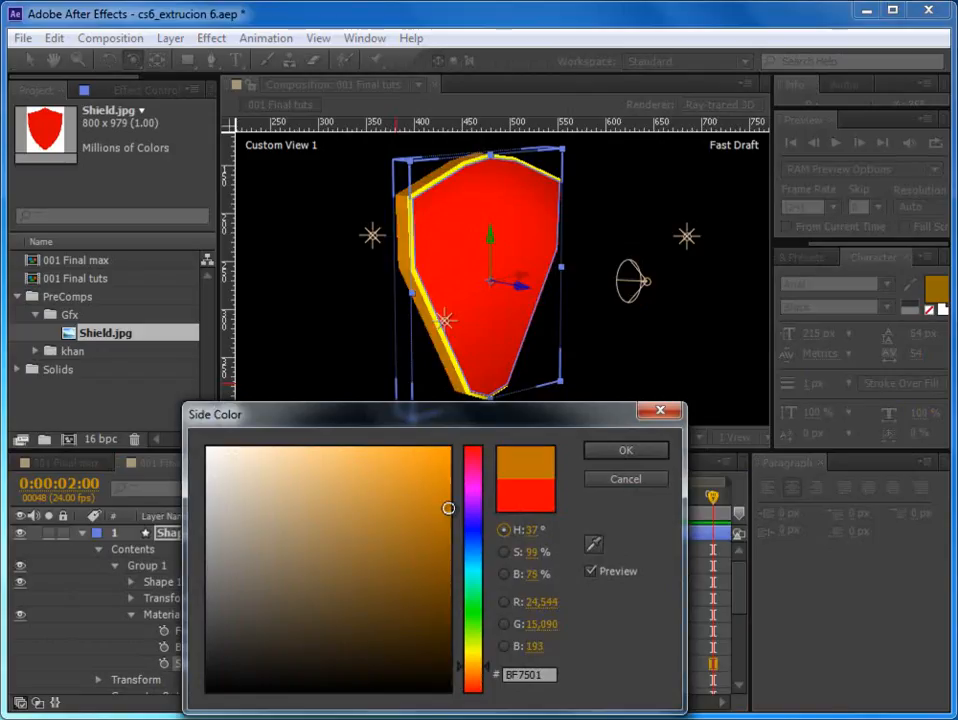
pyautogui.press('Return')
pyautogui.click(603, 656)
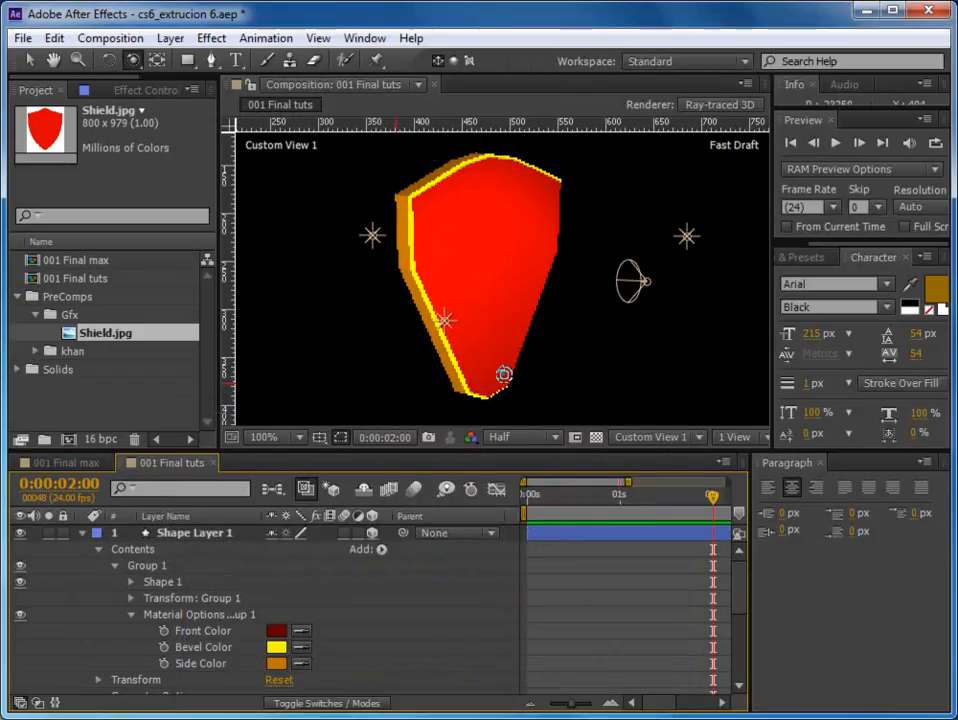
pyautogui.scroll(-1, 412, 322)
pyautogui.scroll(1, 462, 304)
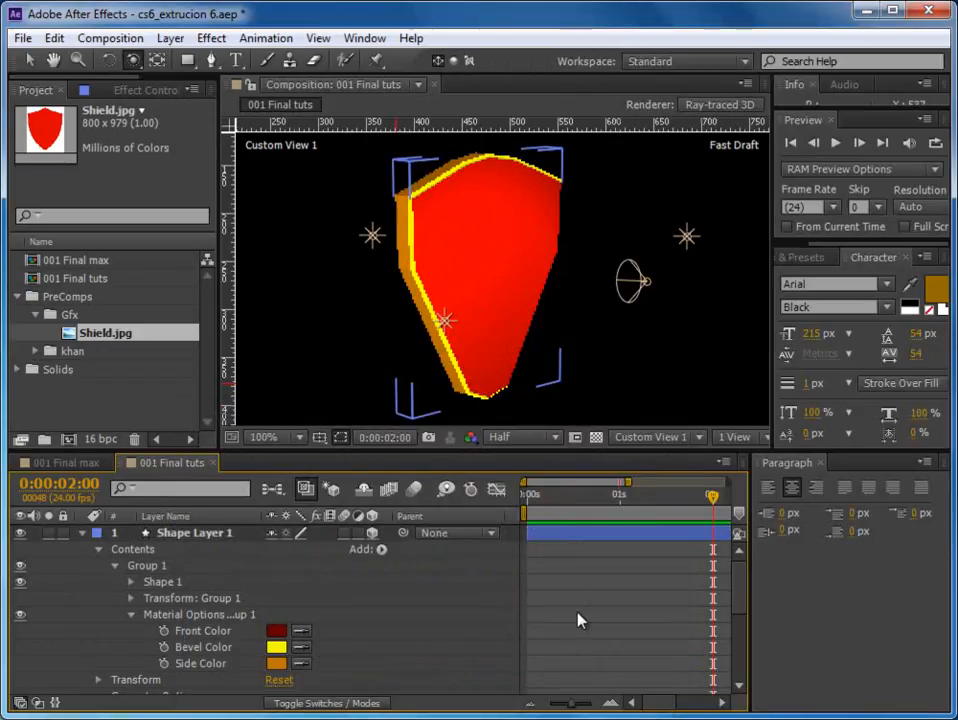
# Step: Add a bevel Metal property to Group 1's material options
pyautogui.click(155, 619)
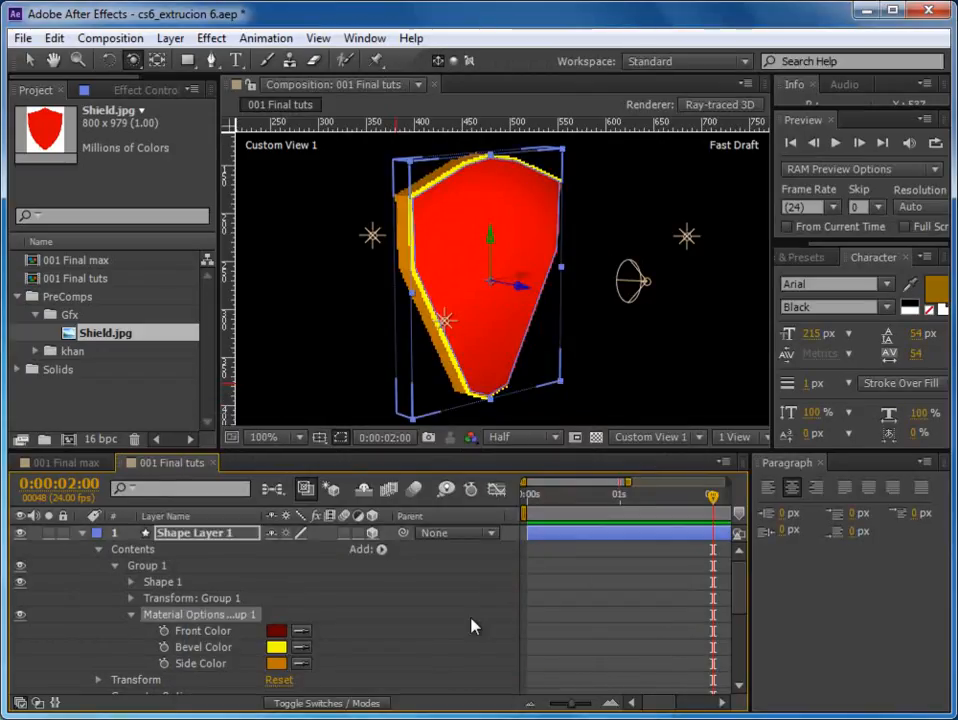
pyautogui.click(383, 550)
pyautogui.moveTo(517, 270)
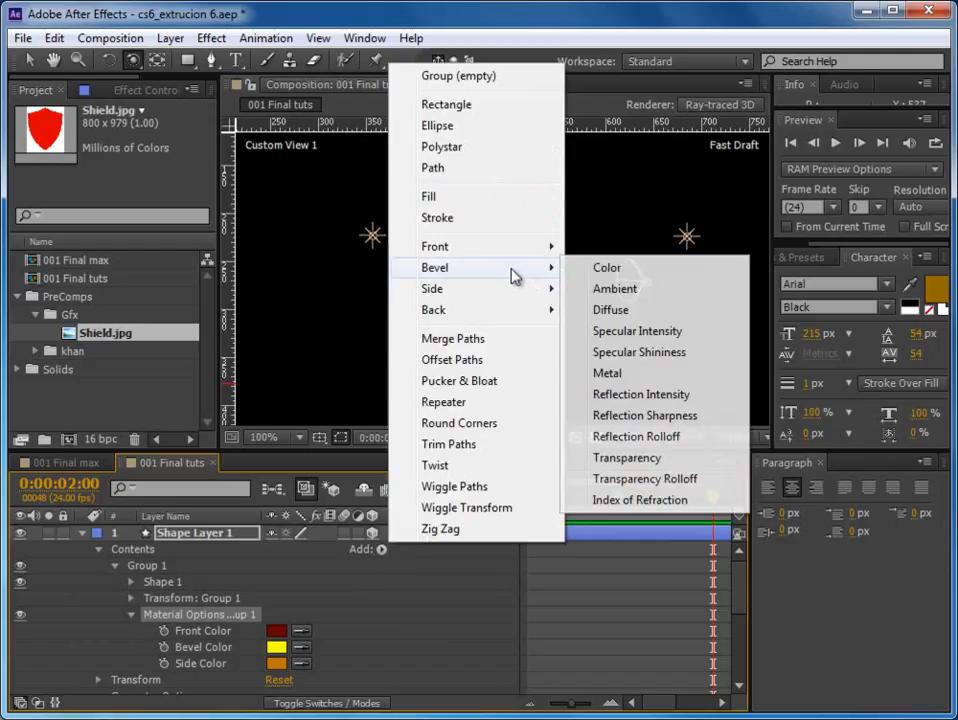
pyautogui.click(635, 380)
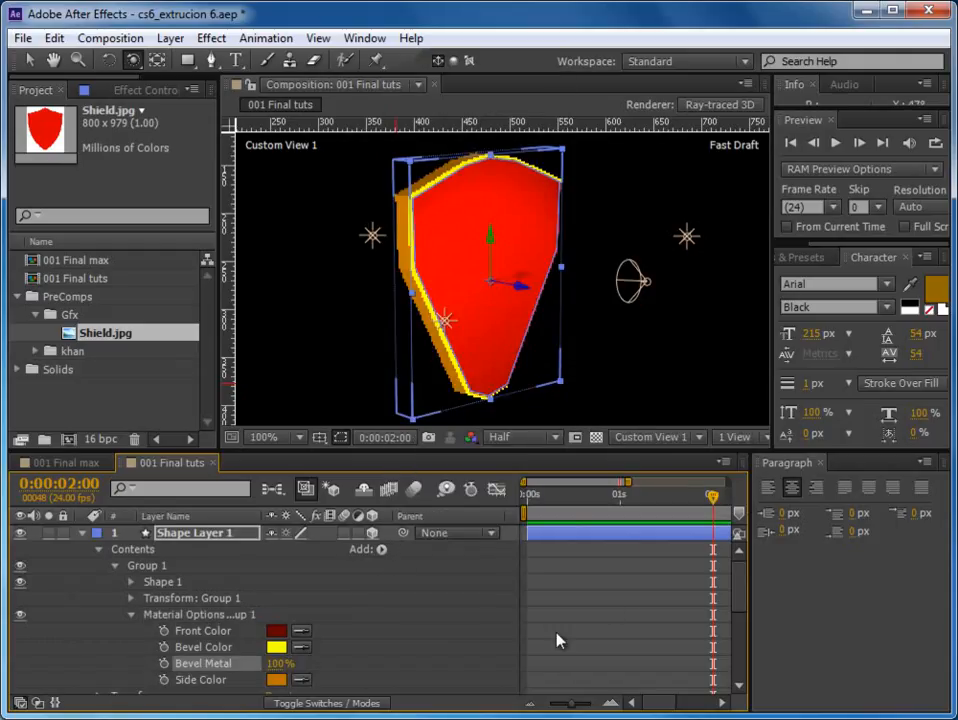
# Step: Set the shield group's Bevel Metal to 56% and collapse its material options
pyautogui.moveTo(272, 669); pyautogui.dragTo(267, 667)
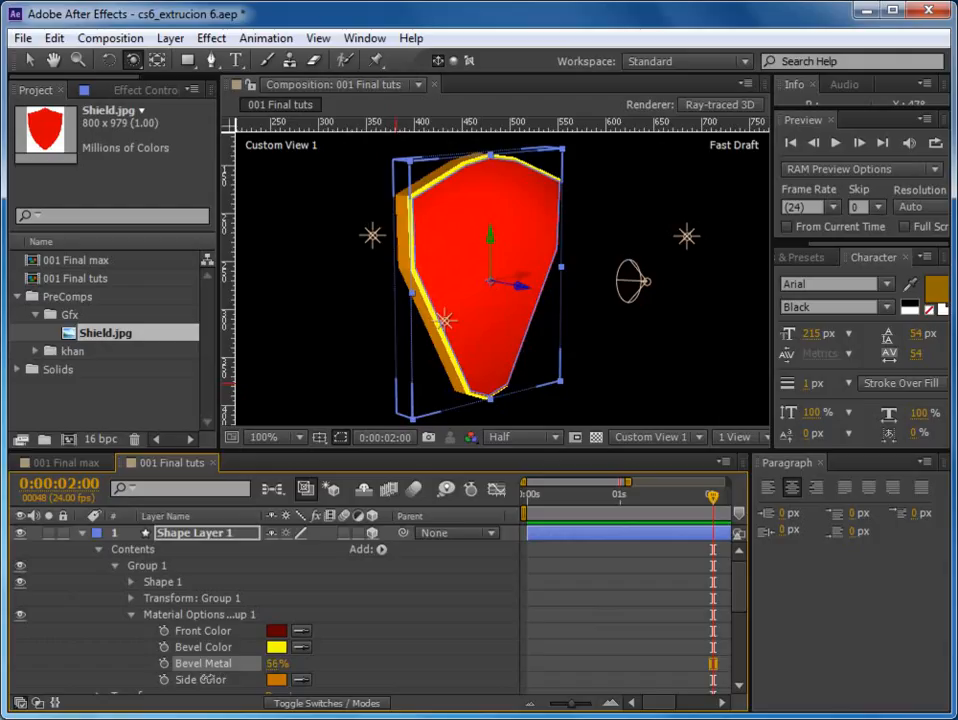
pyautogui.click(587, 574)
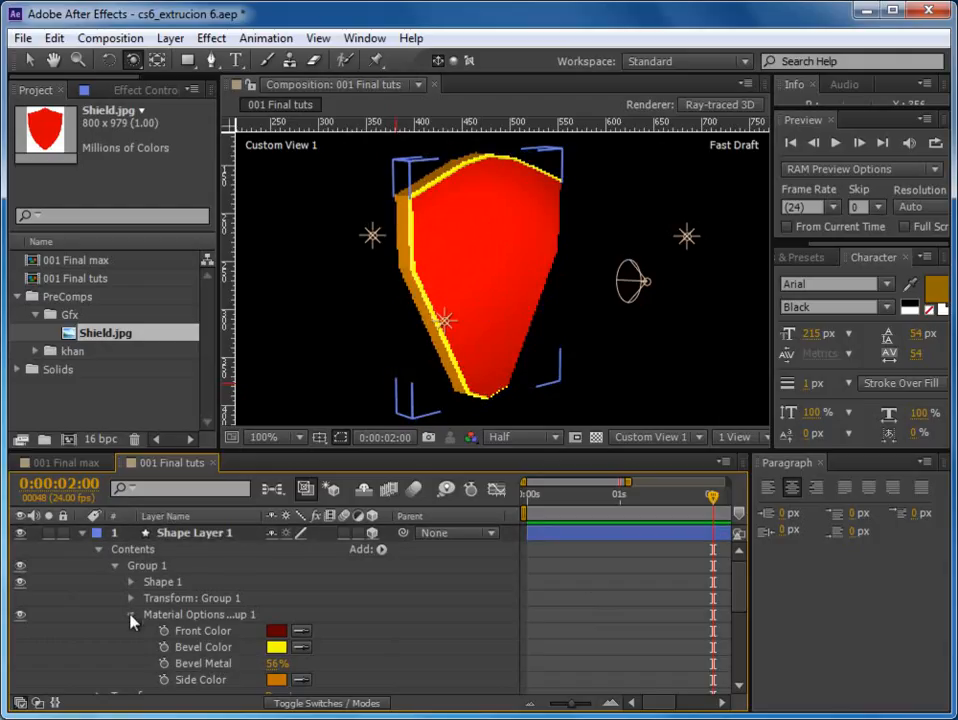
pyautogui.click(131, 615)
# Step: Widen the composition viewer and switch its fast preview mode to Draft
pyautogui.moveTo(500, 293); pyautogui.dragTo(495, 250)
pyautogui.moveTo(772, 416); pyautogui.dragTo(837, 410)
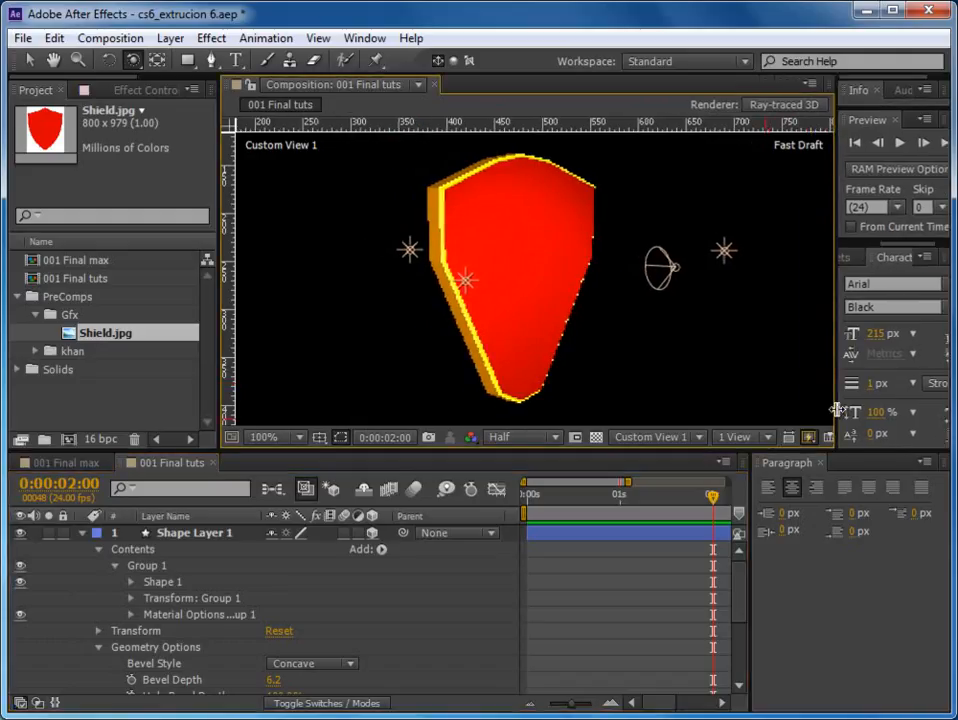
pyautogui.click(828, 437)
pyautogui.click(845, 502)
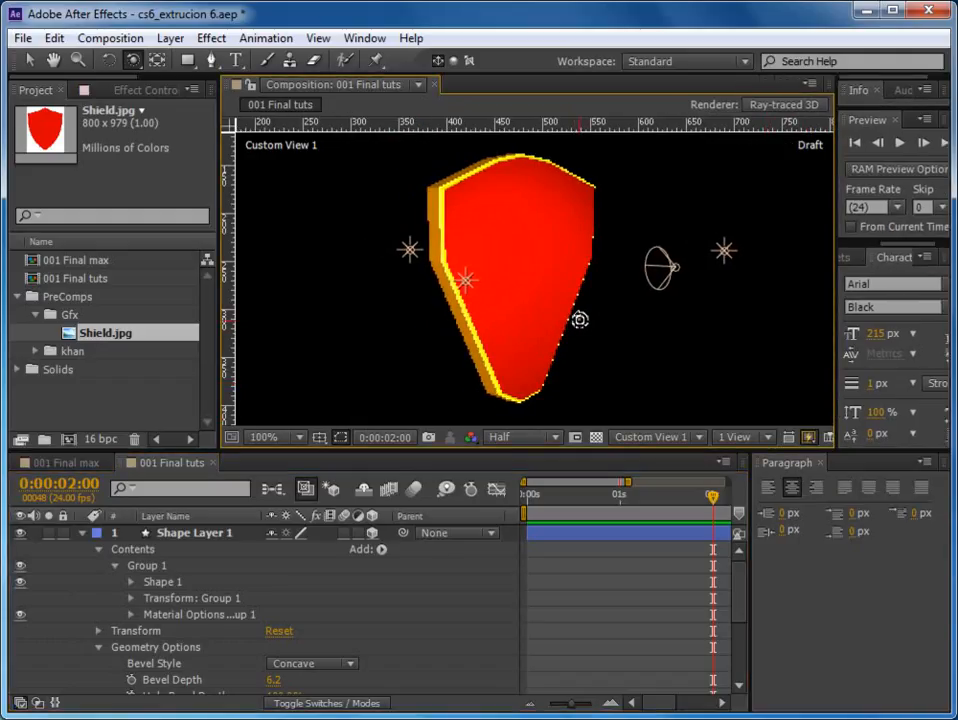
pyautogui.moveTo(580, 320); pyautogui.dragTo(567, 344)
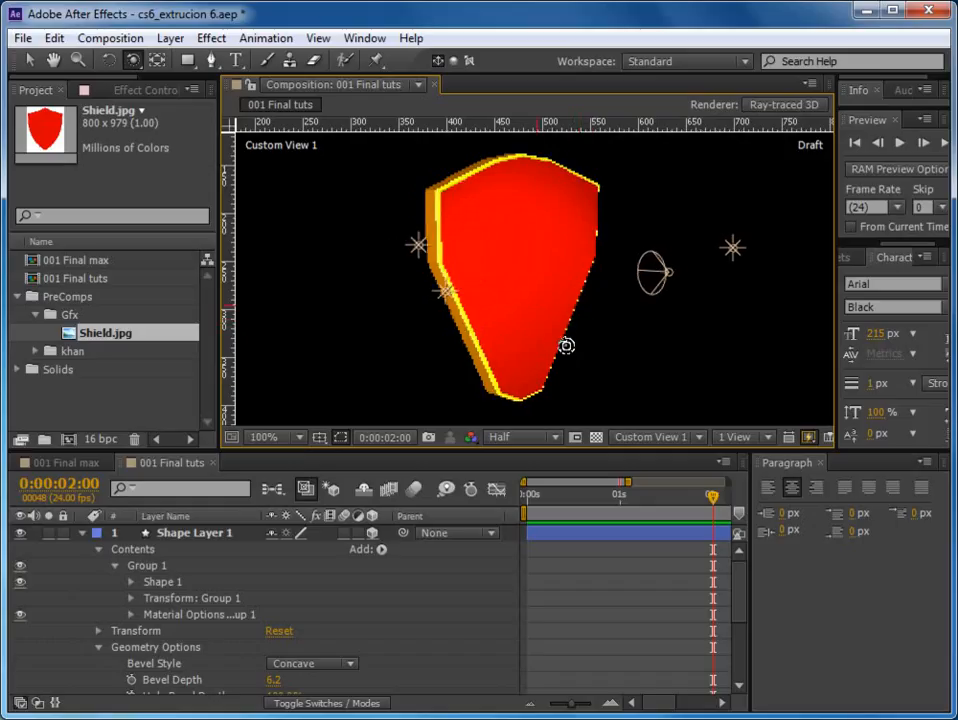
# Step: Turn fast previews off and orbit around the shield to examine its bevel at final quality
pyautogui.click(808, 437)
pyautogui.click(824, 458)
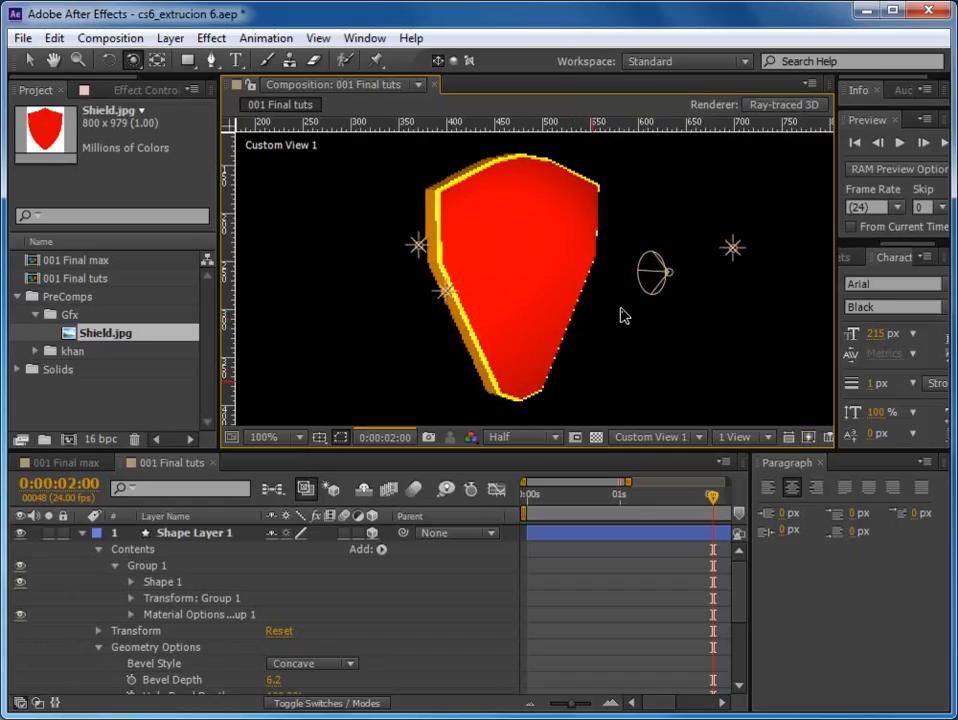
pyautogui.moveTo(436, 346); pyautogui.dragTo(382, 287)
pyautogui.moveTo(505, 333); pyautogui.dragTo(578, 327)
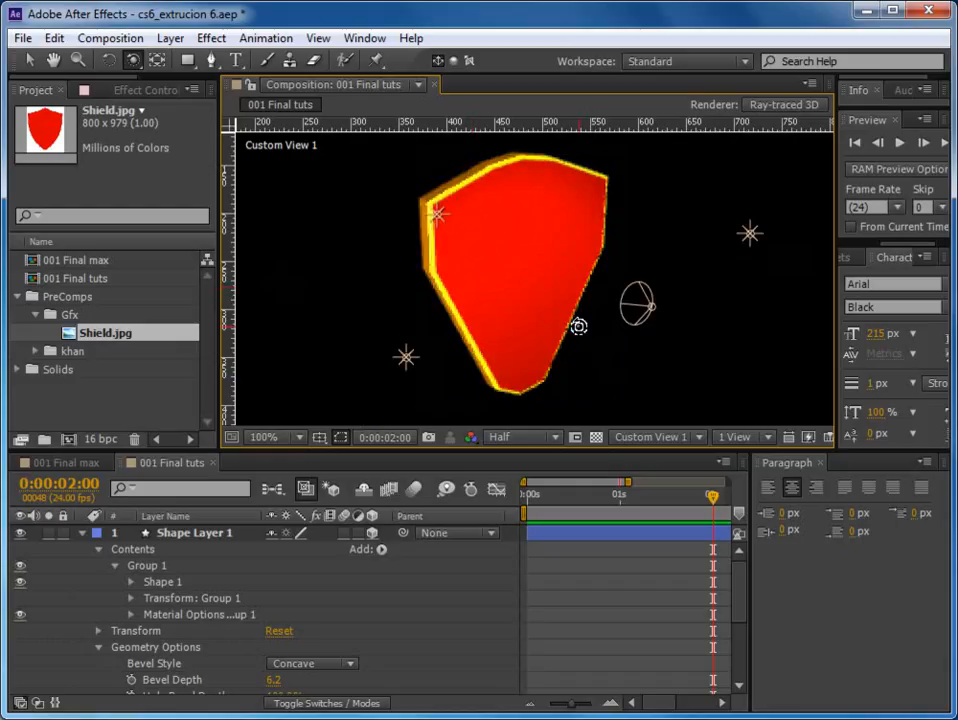
# Step: Return the preview to Draft and orbit to examine the shield's opposite side
pyautogui.click(809, 437)
pyautogui.click(843, 503)
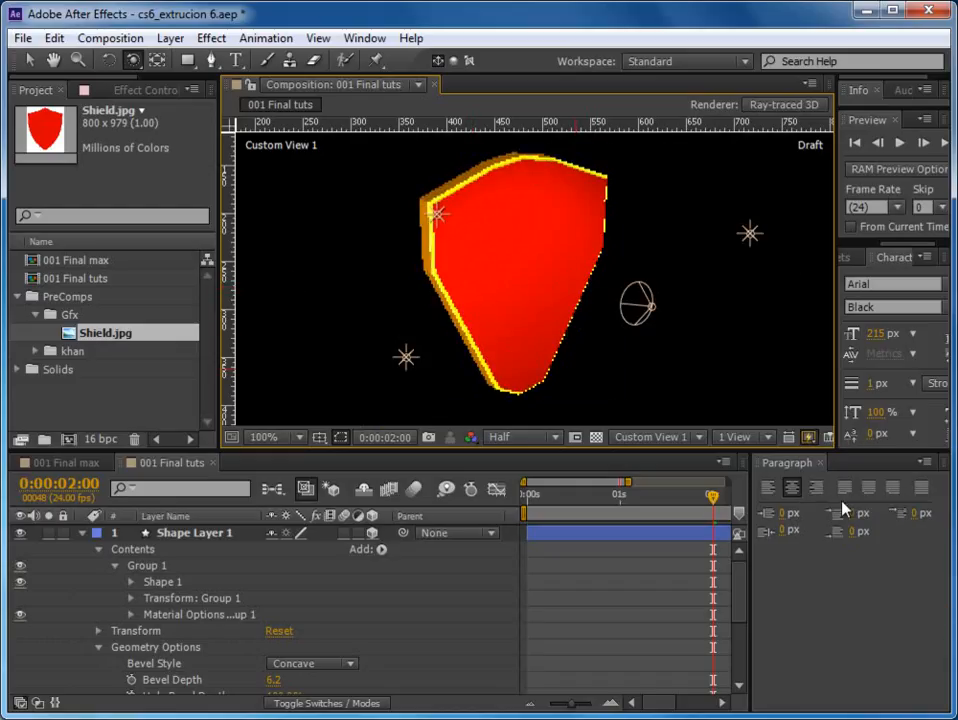
pyautogui.moveTo(475, 304); pyautogui.dragTo(248, 237)
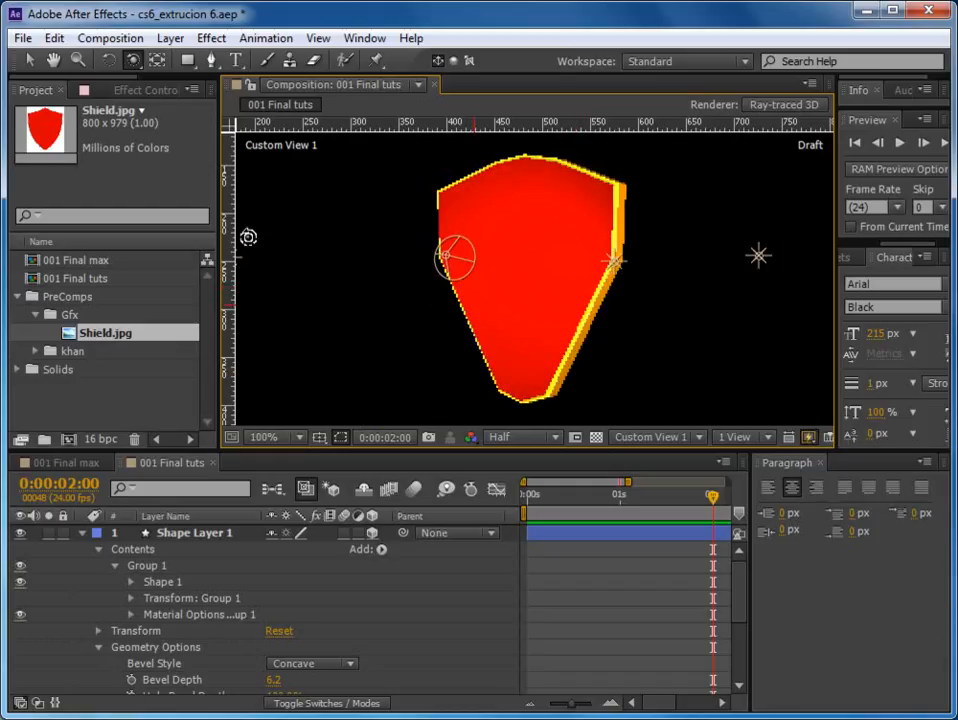
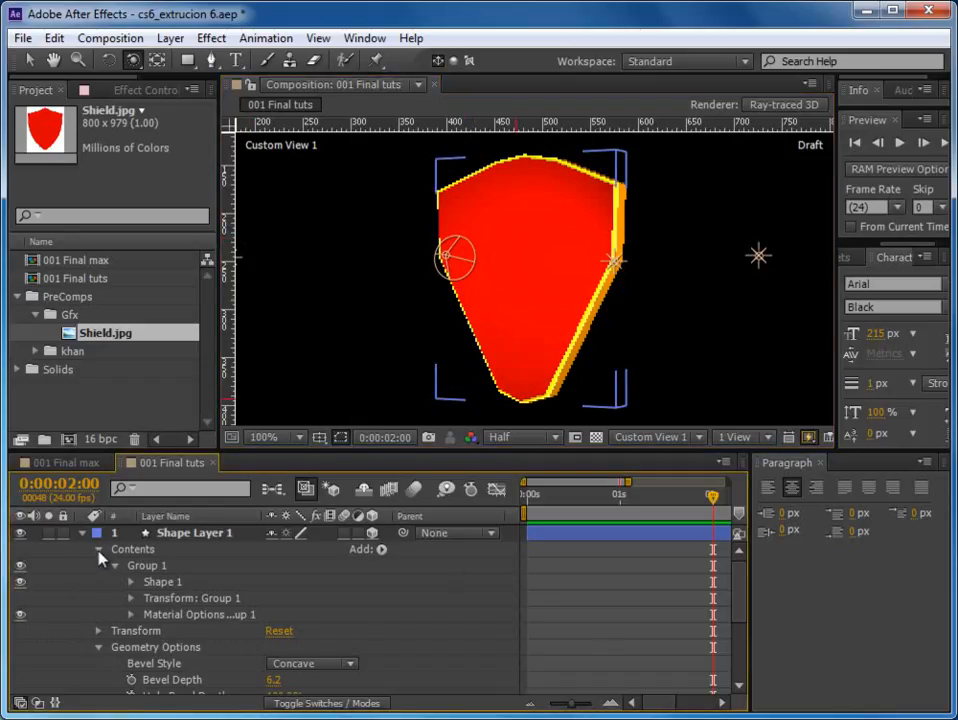
# Step: Enlarge the timeline, collapse the shield's Geometry Options, and copy the Material Options of the CS6 text layer
pyautogui.moveTo(641, 450); pyautogui.dragTo(636, 411)
pyautogui.click(100, 607)
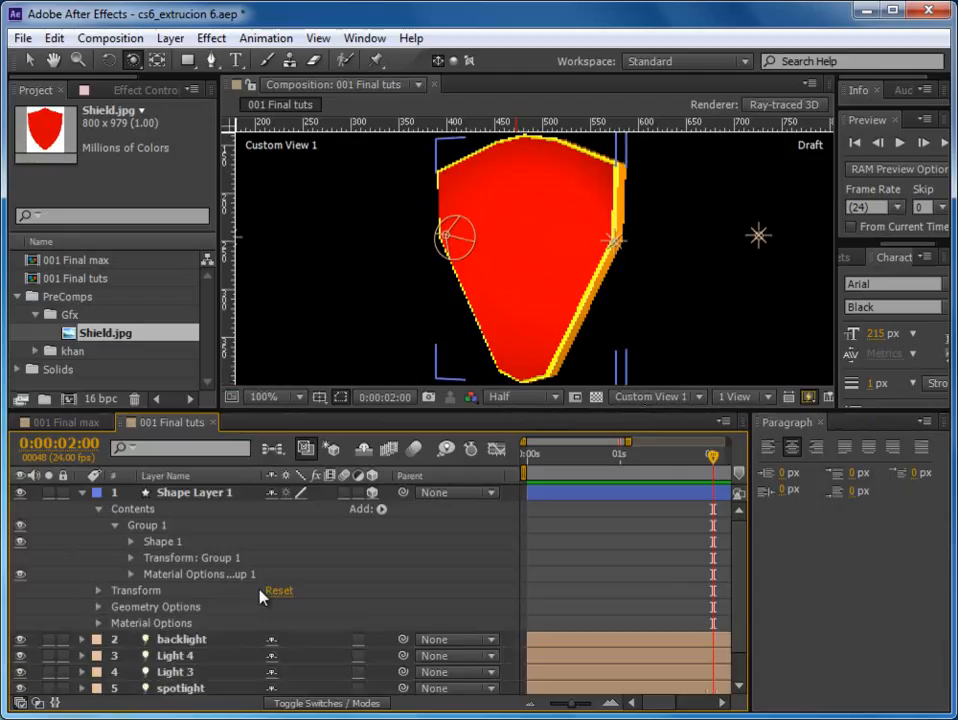
pyautogui.scroll(-1, 426, 575)
pyautogui.click(168, 685)
pyautogui.press('Return')
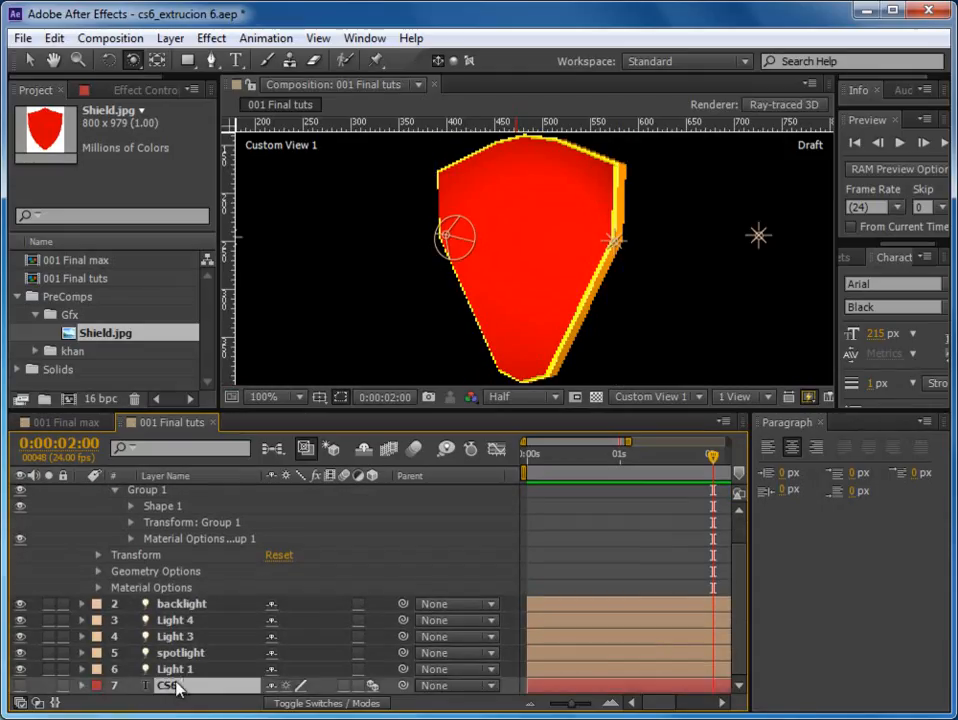
pyautogui.click(82, 685)
pyautogui.scroll(-2, 275, 568)
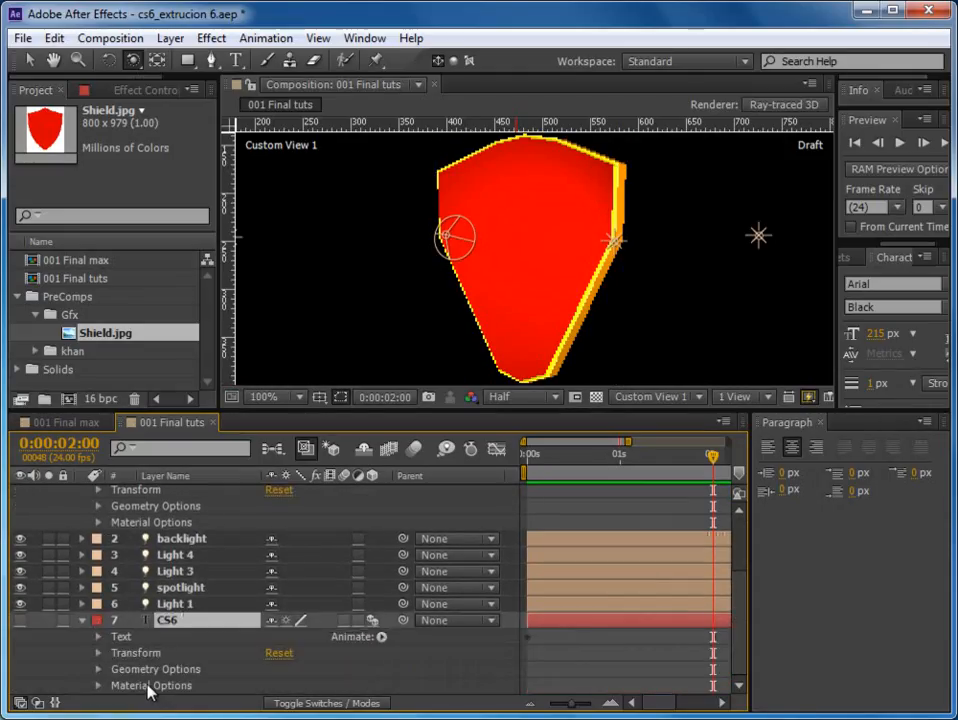
pyautogui.click(200, 688)
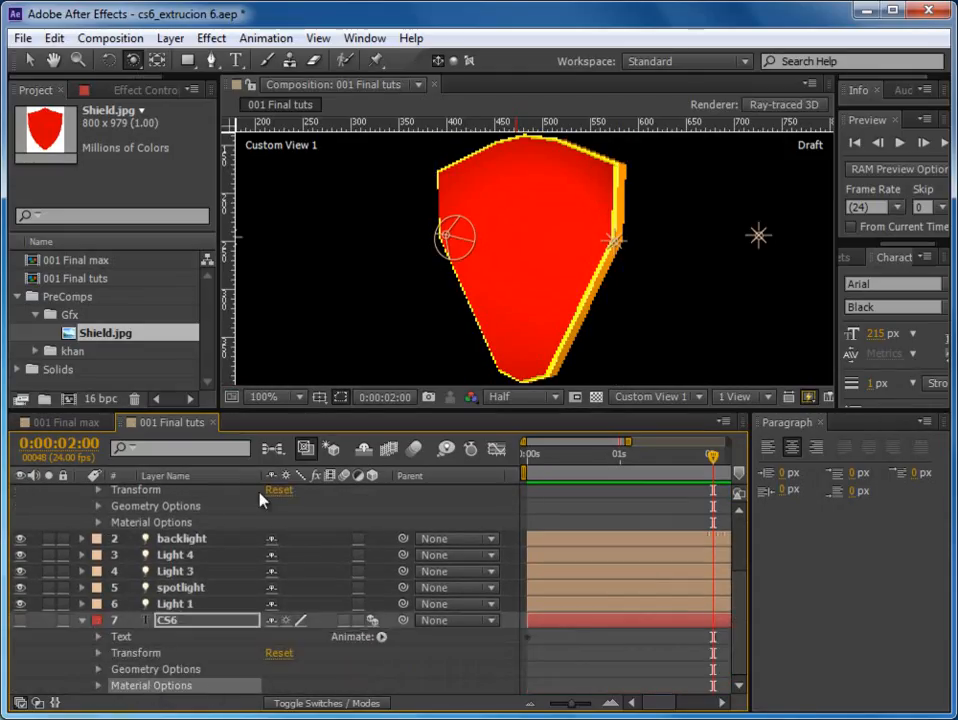
pyautogui.click(54, 38)
pyautogui.click(96, 155)
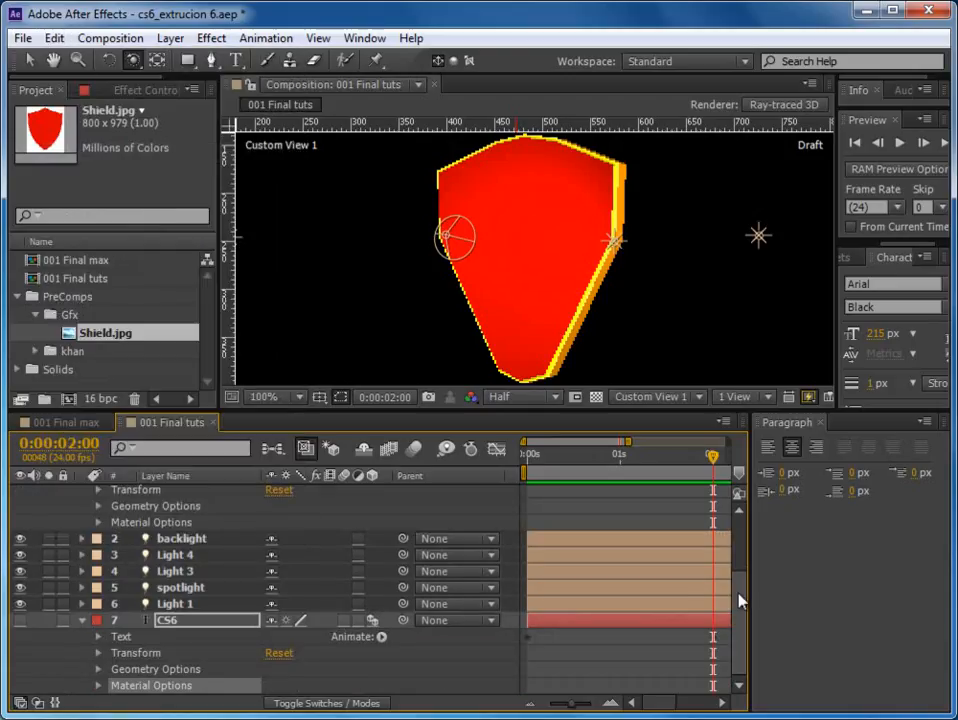
# Step: Paste the copied Material Options onto Shape Layer 1
pyautogui.hotkey('ctrl', 'v')
pyautogui.click(189, 493)
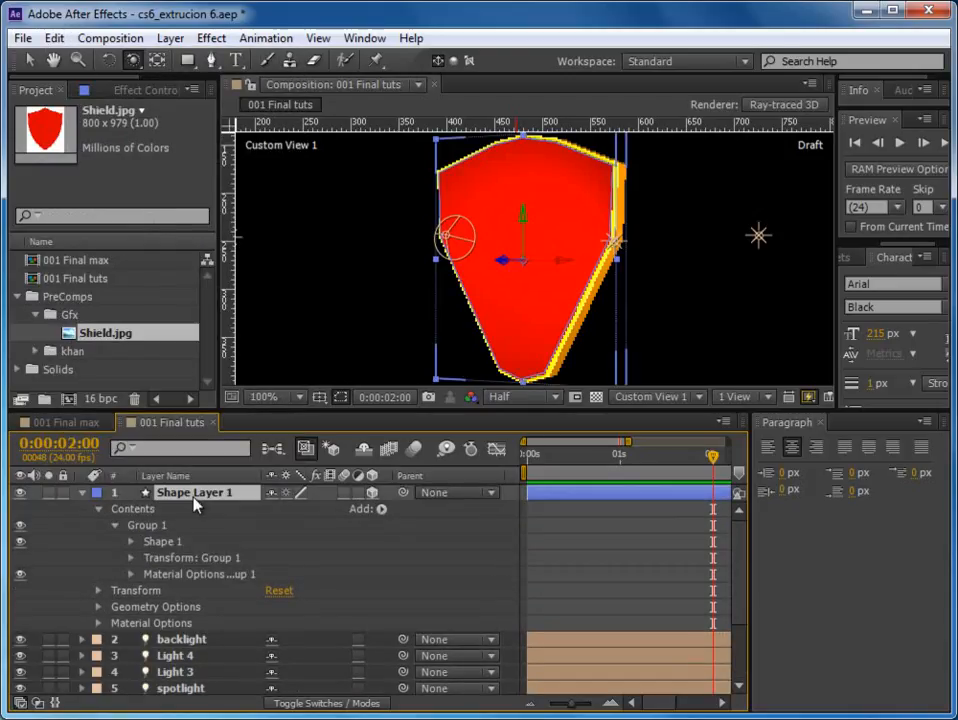
pyautogui.click(54, 38)
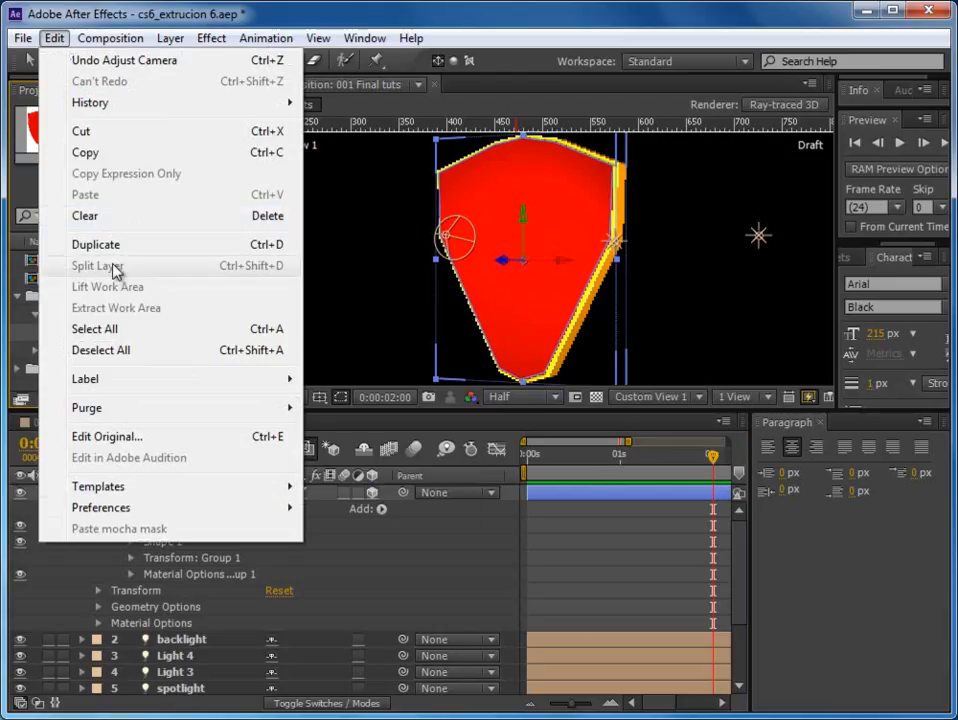
pyautogui.click(641, 577)
pyautogui.click(205, 492)
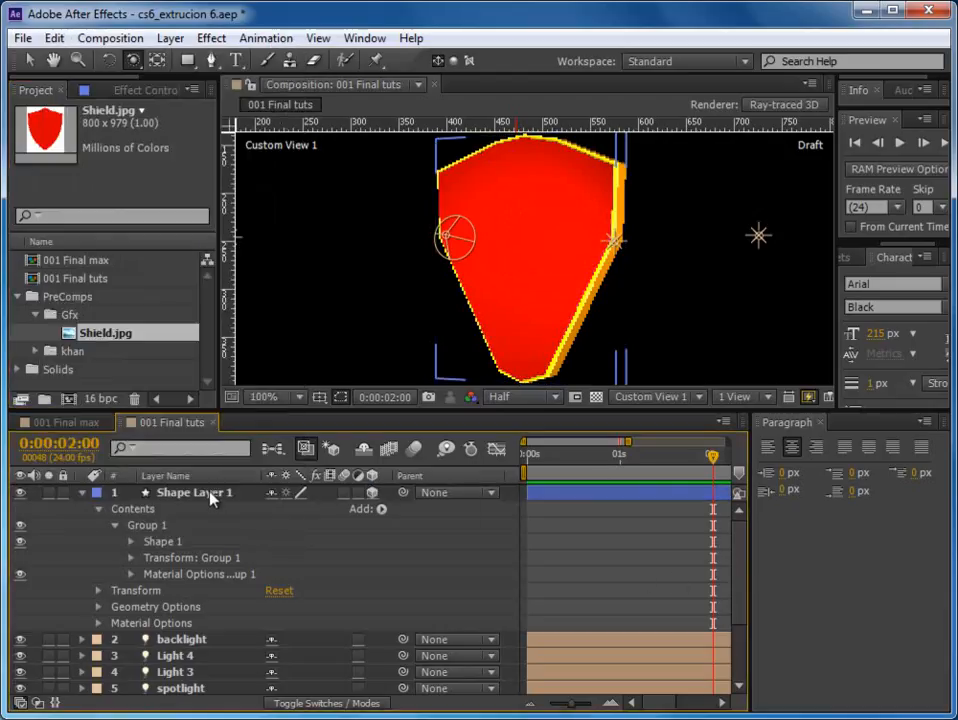
pyautogui.click(52, 38)
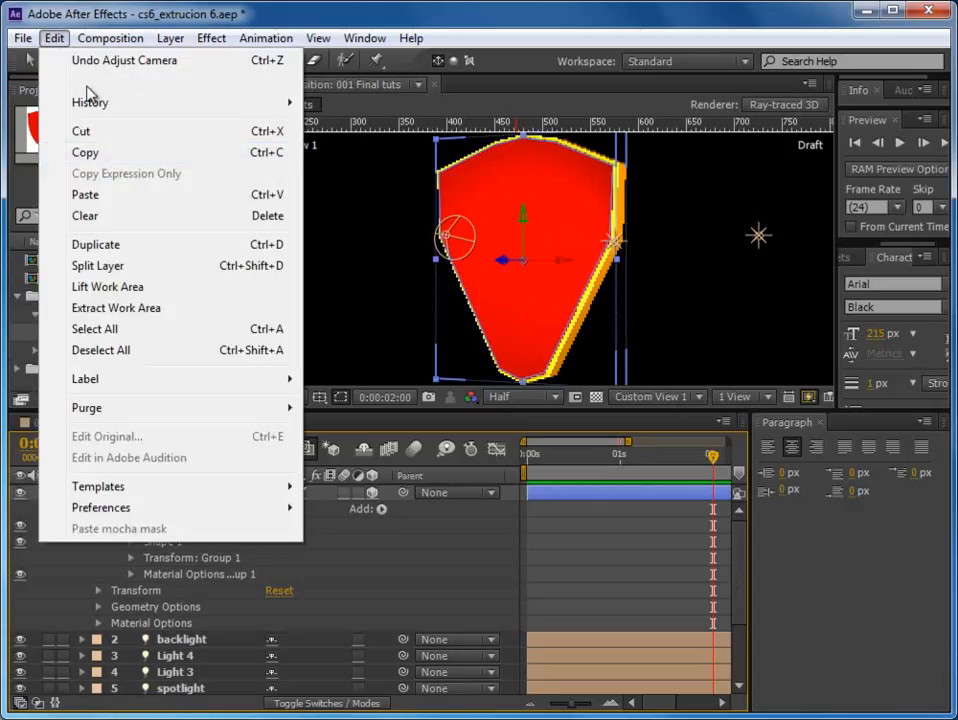
pyautogui.click(105, 195)
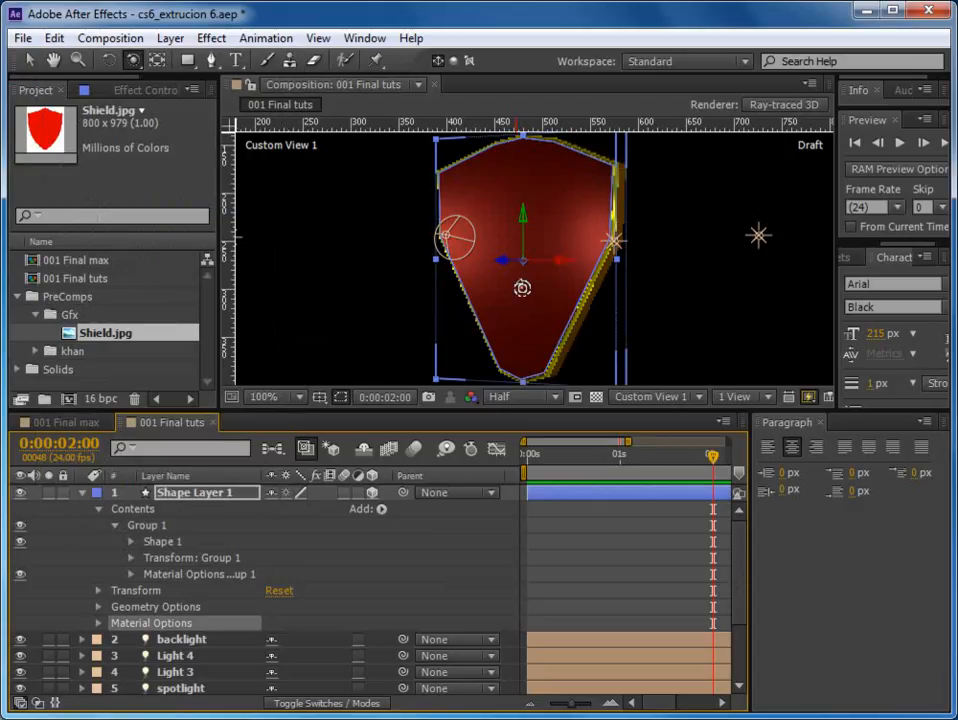
# Step: Turn off fast previews and orbit around the shield to inspect the pasted material at final quality
pyautogui.moveTo(554, 312); pyautogui.dragTo(752, 404)
pyautogui.click(808, 399)
pyautogui.click(862, 420)
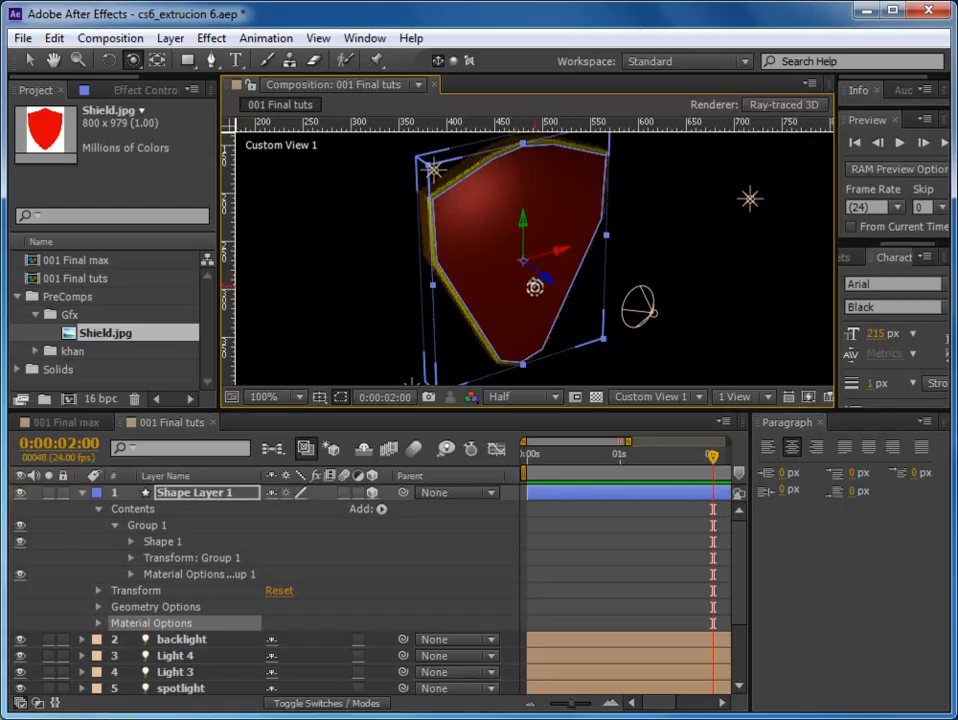
# Step: Set the Front Color in the shield group's material options to the brighter red AC0303
pyautogui.moveTo(300, 408)
pyautogui.mouseDown()
pyautogui.moveTo(289, 541)
pyautogui.moveTo(310, 395)
pyautogui.moveTo(311, 408)
pyautogui.mouseUp()
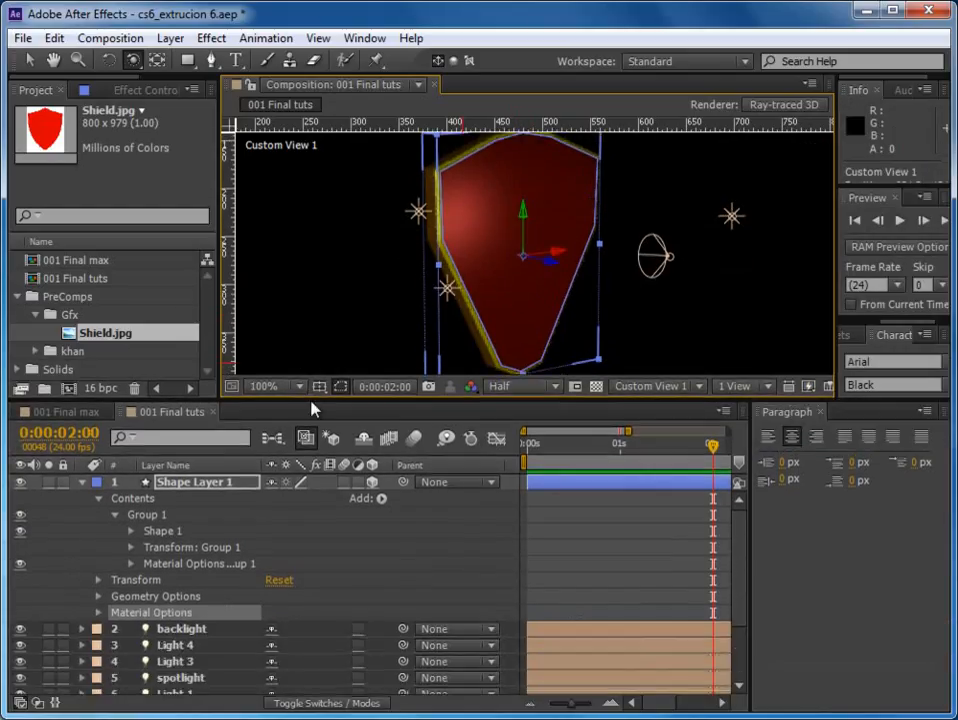
pyautogui.click(131, 531)
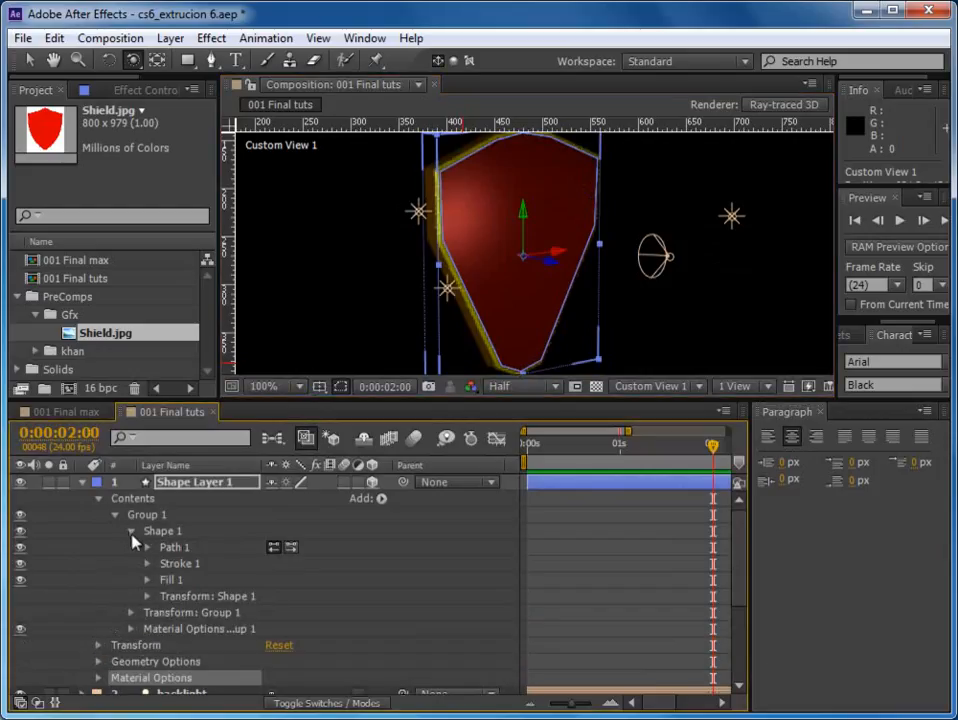
pyautogui.click(131, 614)
pyautogui.scroll(-4, 265, 582)
pyautogui.scroll(2, 230, 583)
pyautogui.scroll(3, 213, 584)
pyautogui.scroll(-3, 159, 620)
pyautogui.click(131, 604)
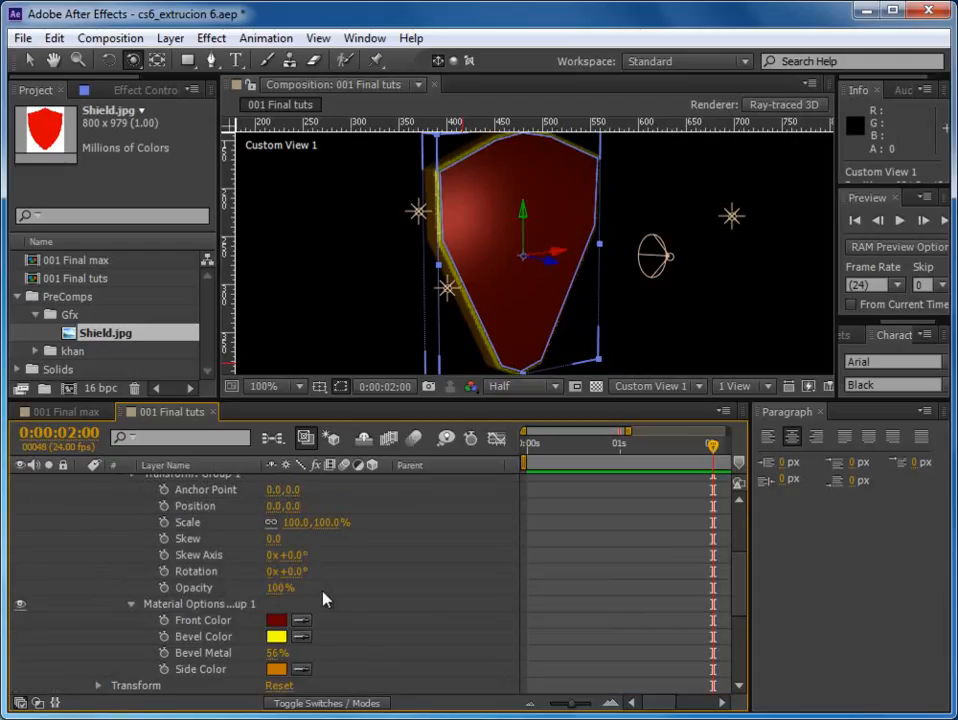
pyautogui.click(276, 621)
pyautogui.click(452, 528)
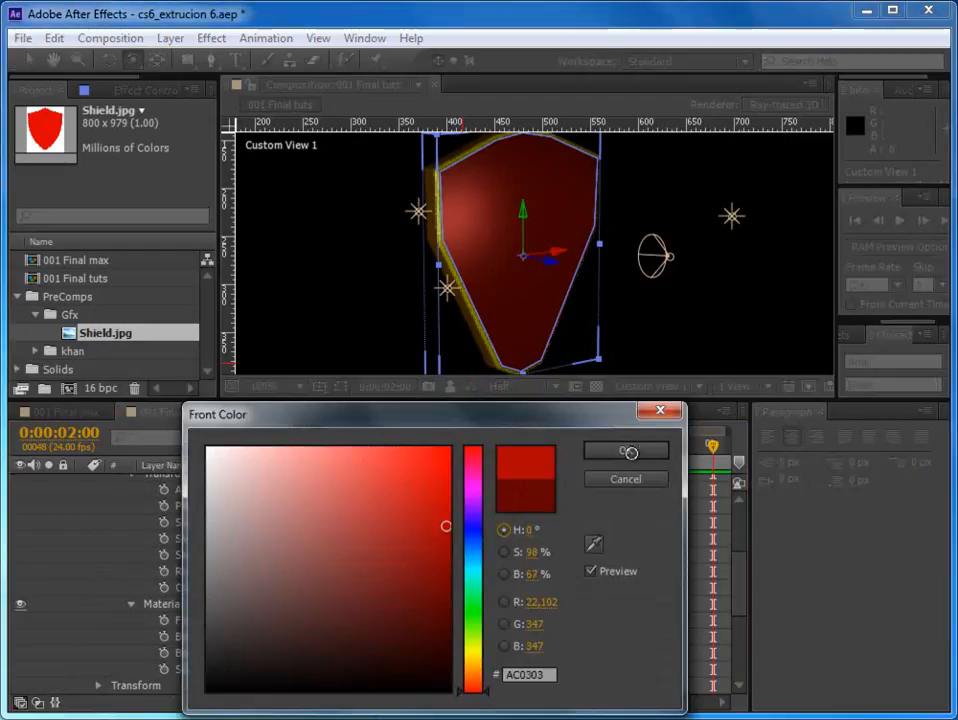
pyautogui.click(625, 450)
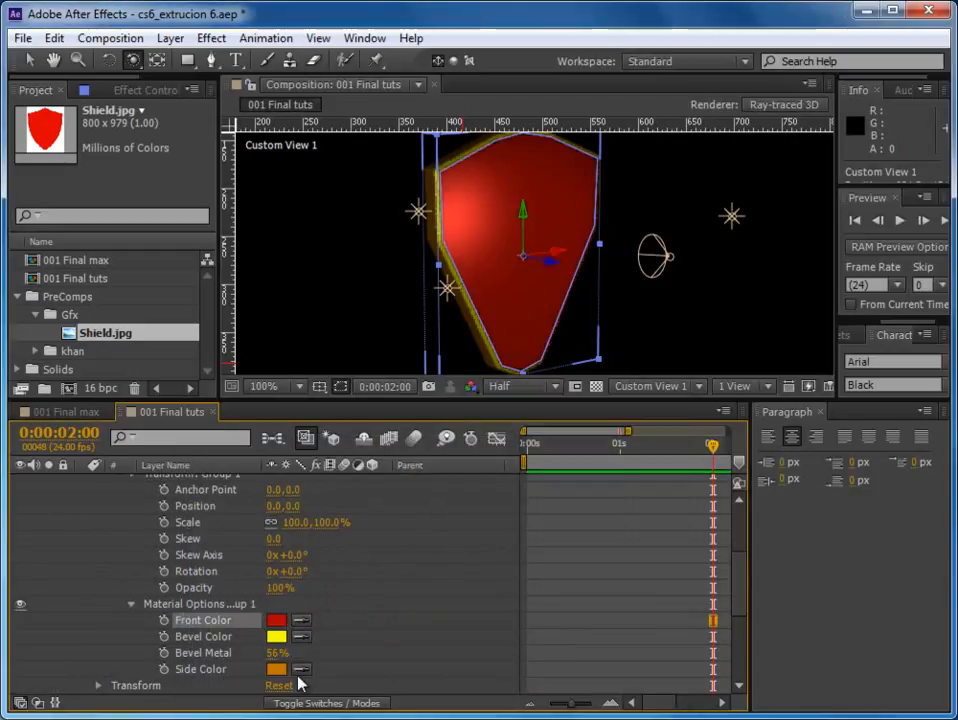
# Step: Change the shield group's Side Color to the golden yellow C0A300
pyautogui.click(276, 670)
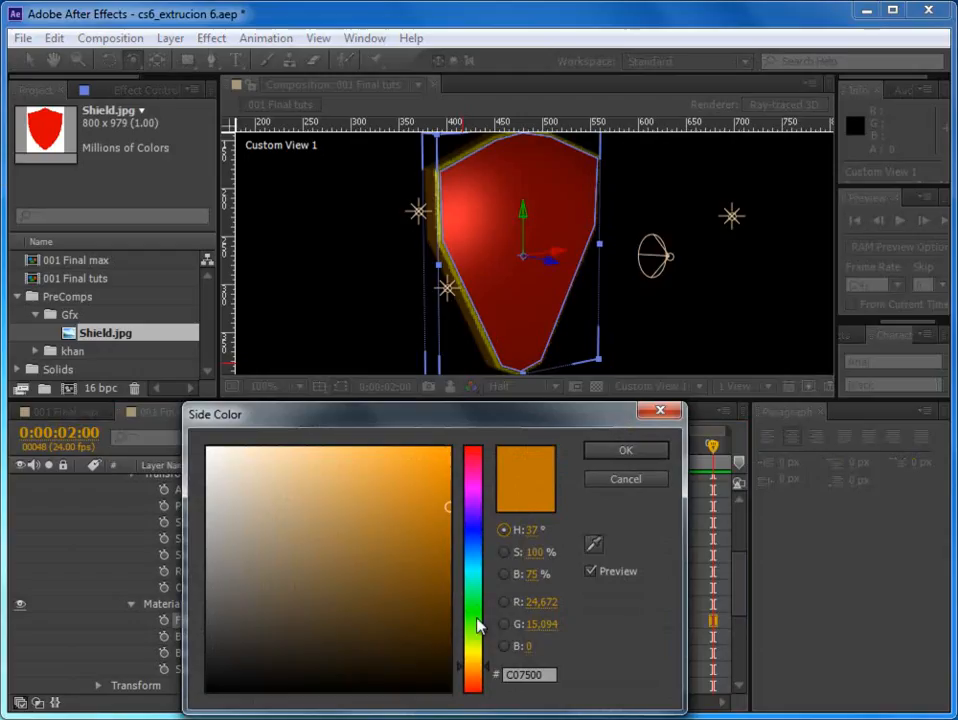
pyautogui.moveTo(481, 665); pyautogui.dragTo(490, 657)
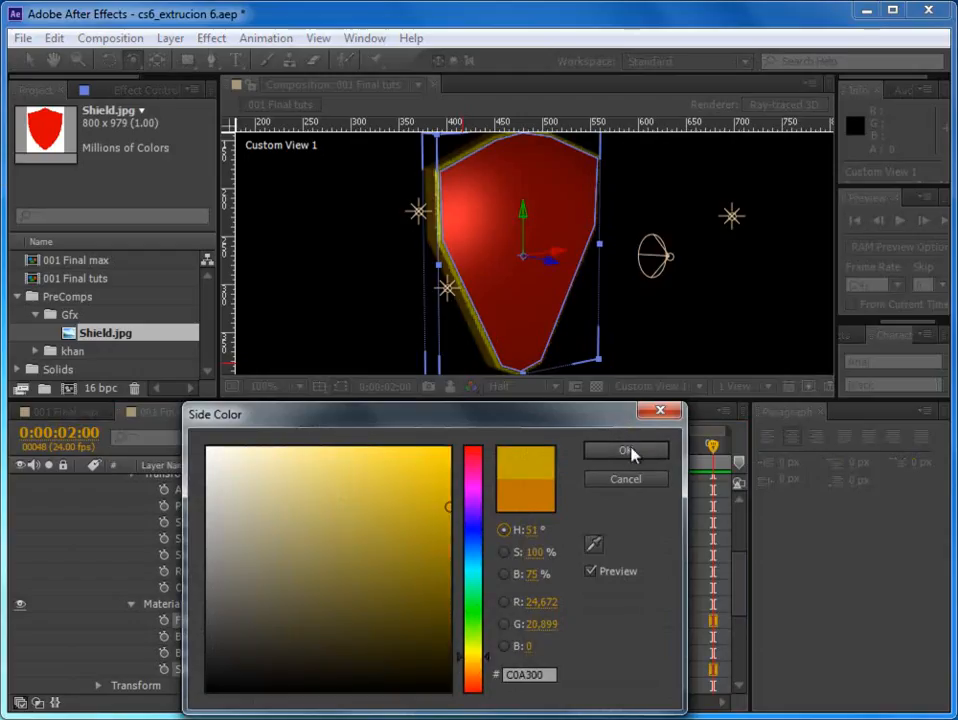
pyautogui.click(628, 451)
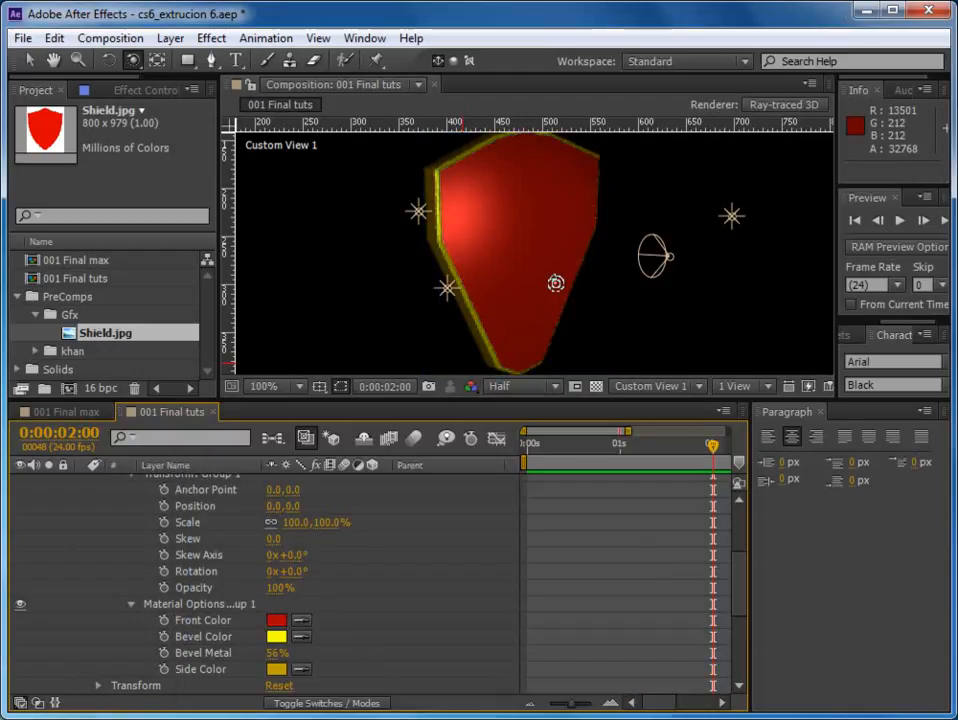
# Step: Zoom the composition viewer out to 50% and collapse all of Shape Layer 1's properties
pyautogui.scroll(-2, 555, 271)
pyautogui.click(131, 605)
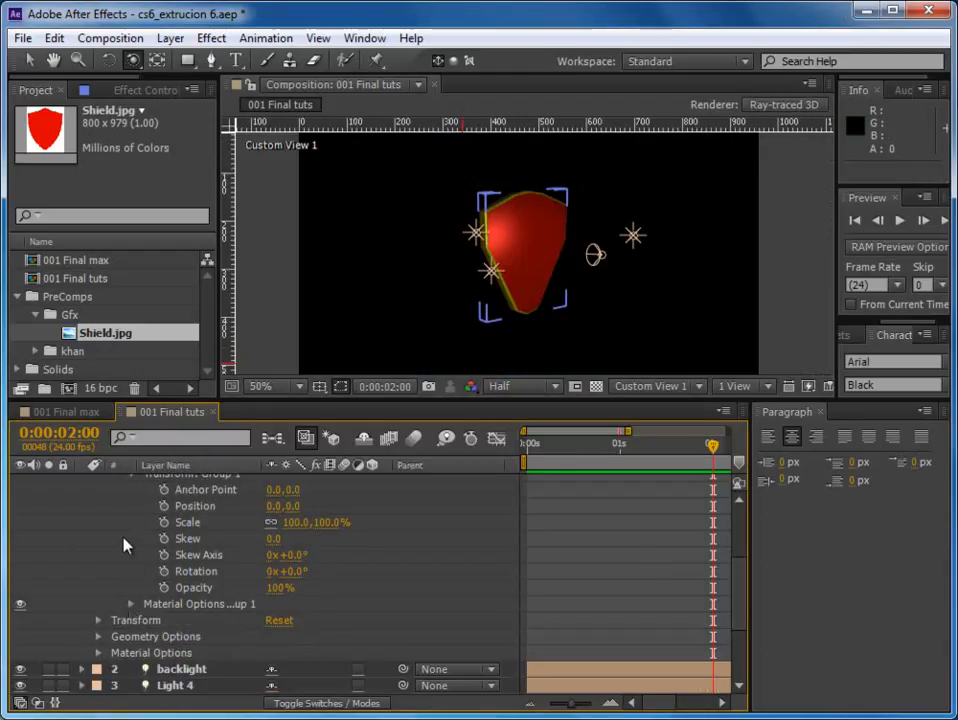
pyautogui.scroll(5, 120, 550)
pyautogui.click(98, 499)
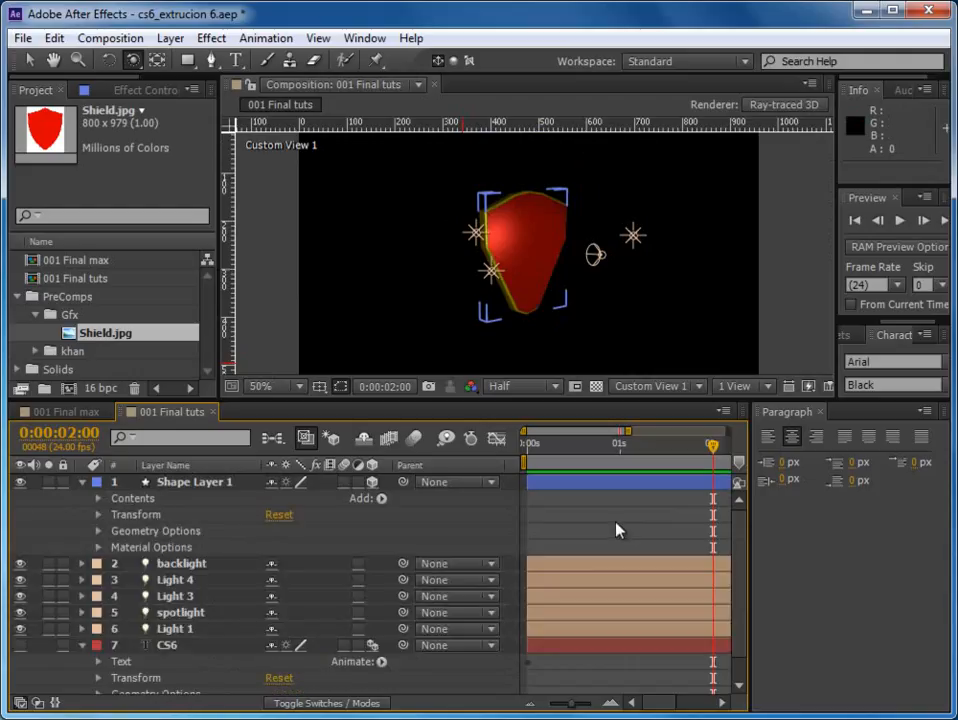
pyautogui.click(110, 482)
pyautogui.click(82, 482)
pyautogui.click(590, 652)
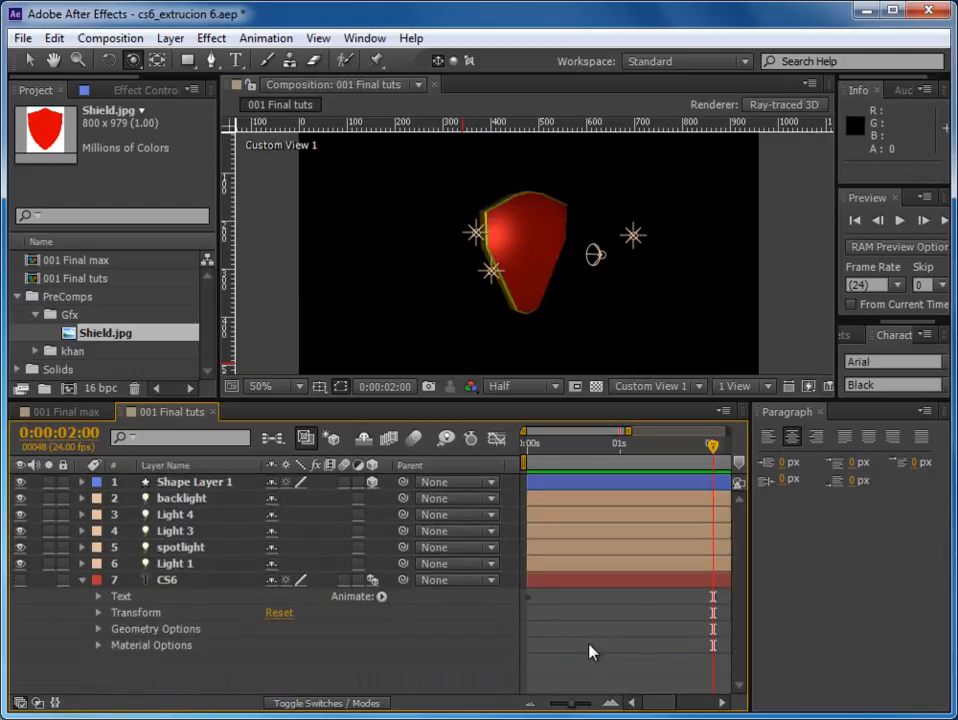
# Step: Switch the viewer to Fast Draft preview and make the CS6 text layer visible
pyautogui.moveTo(468, 323); pyautogui.dragTo(455, 304)
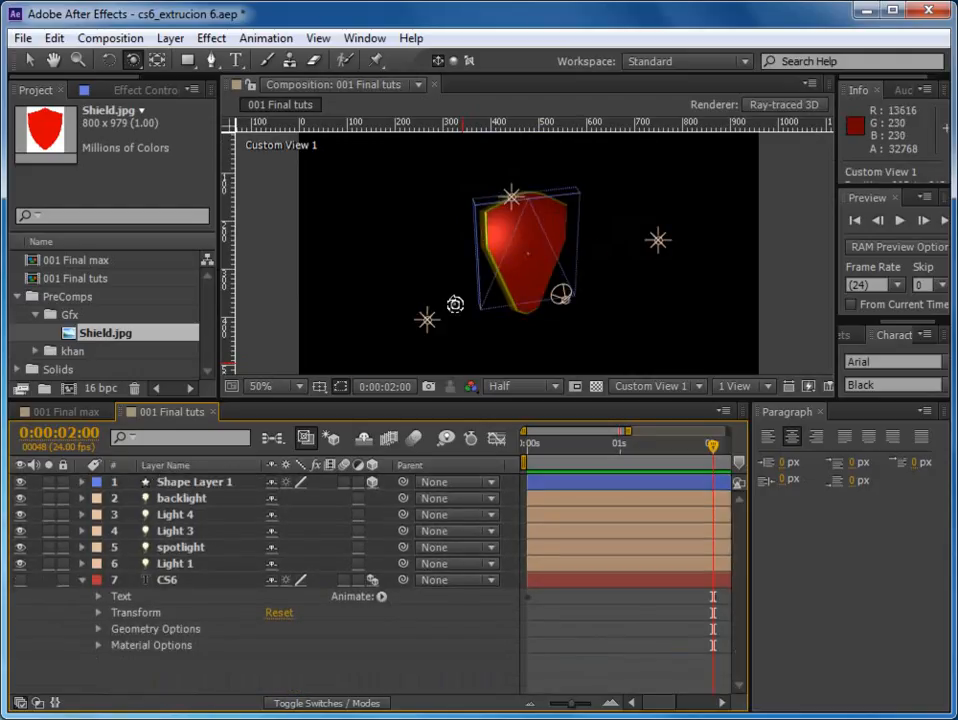
pyautogui.click(809, 386)
pyautogui.click(853, 532)
pyautogui.scroll(1, 621, 297)
pyautogui.scroll(-1, 621, 298)
pyautogui.moveTo(556, 286); pyautogui.dragTo(468, 239)
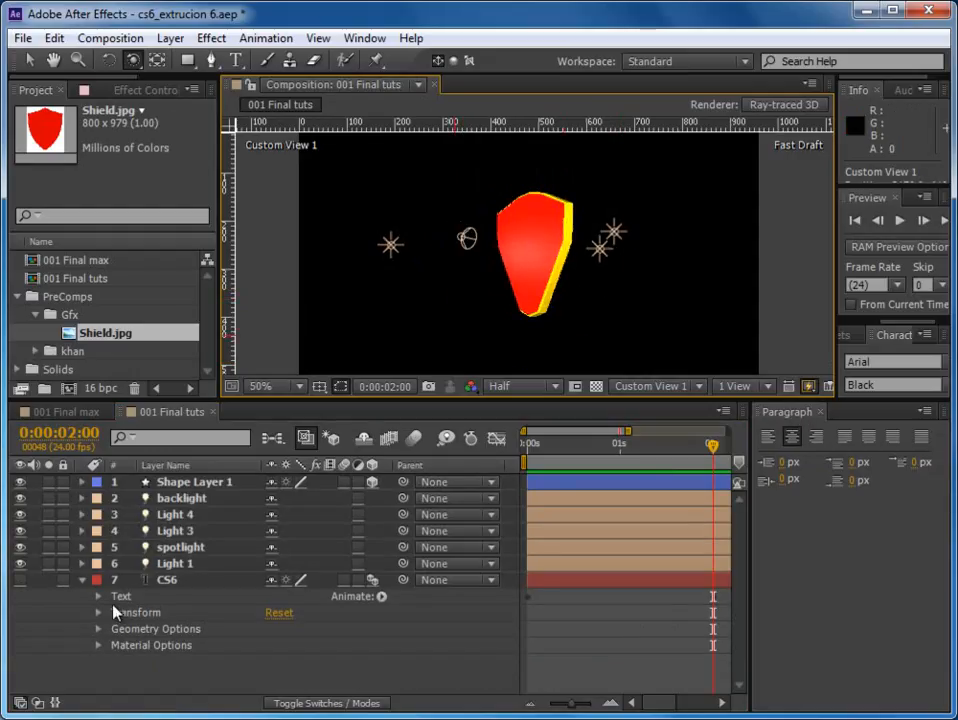
pyautogui.click(19, 580)
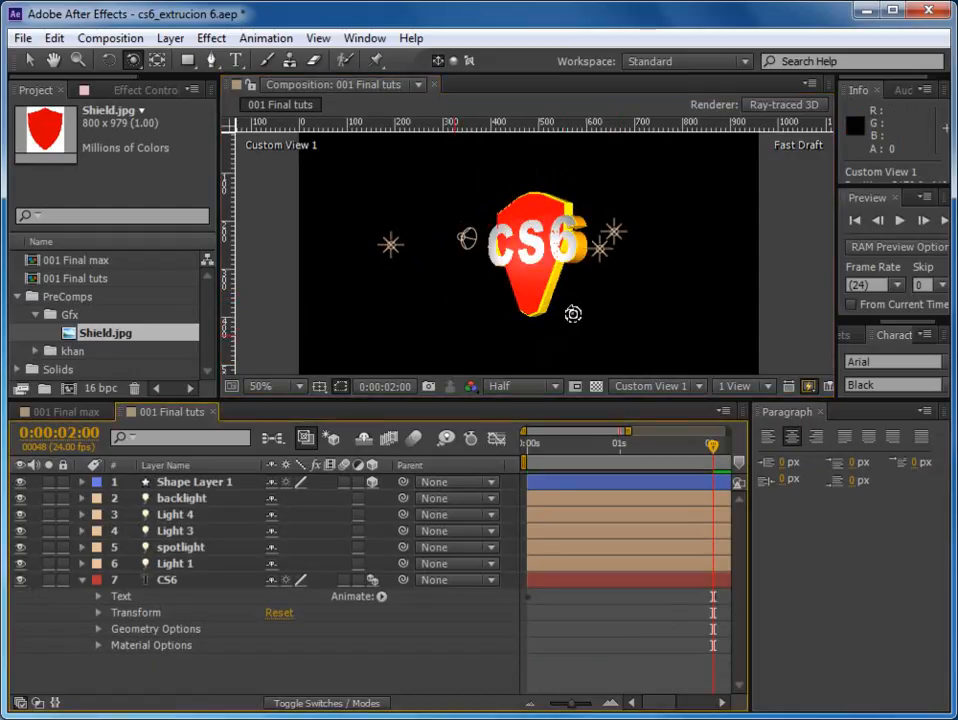
# Step: Return to the first frame, switch the viewer to the Left view, and move Shape Layer 1 below the CS6 layer
pyautogui.moveTo(534, 448); pyautogui.dragTo(559, 446)
pyautogui.moveTo(504, 248); pyautogui.dragTo(727, 297)
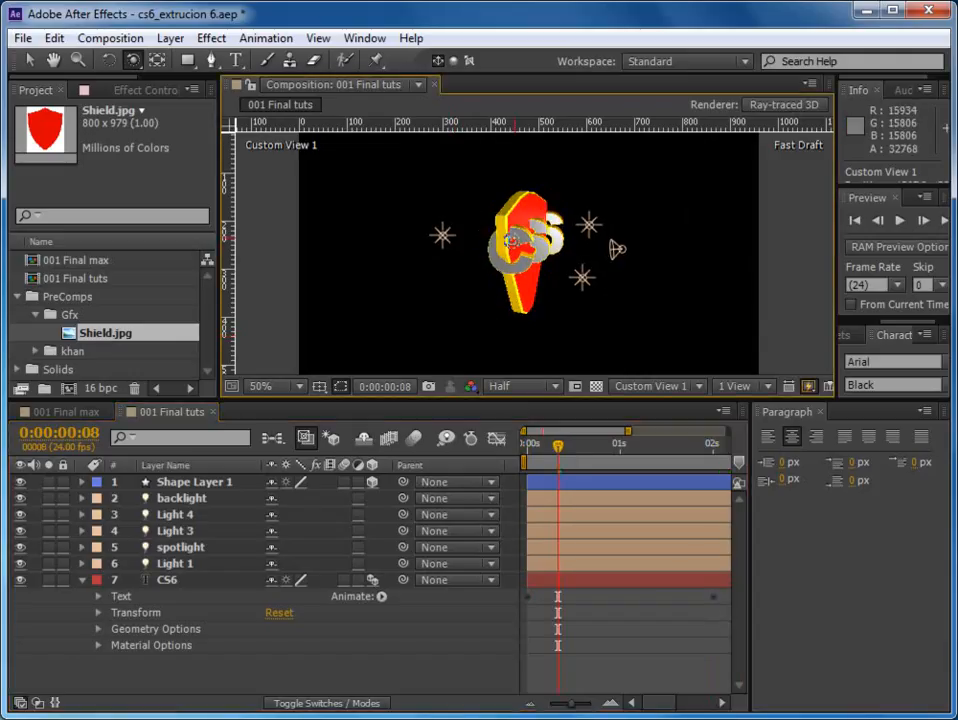
pyautogui.moveTo(549, 455); pyautogui.dragTo(522, 449)
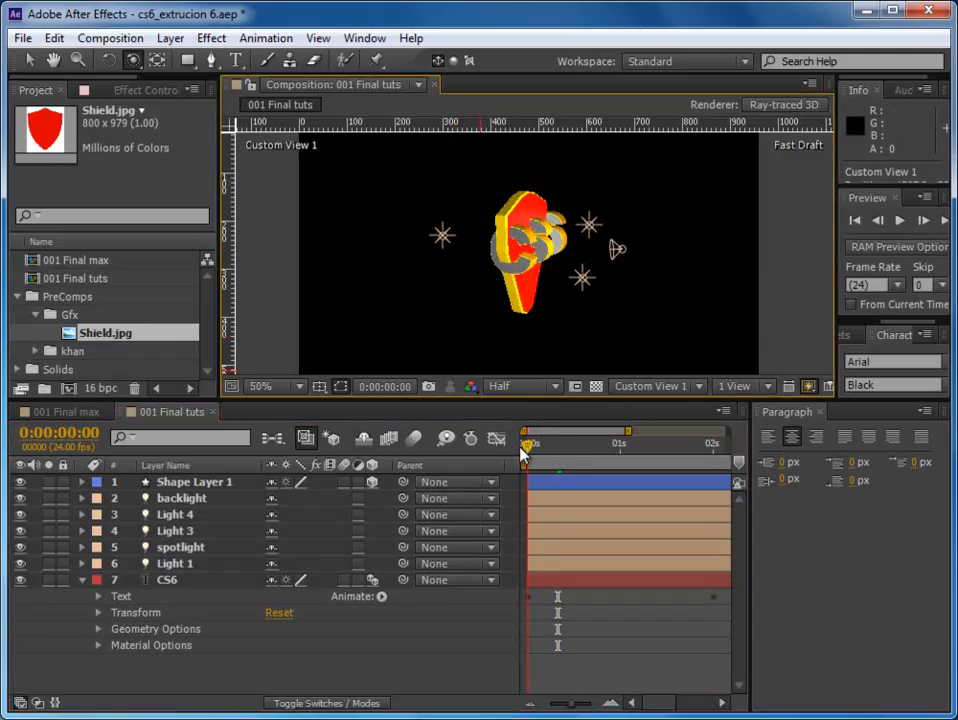
pyautogui.click(655, 388)
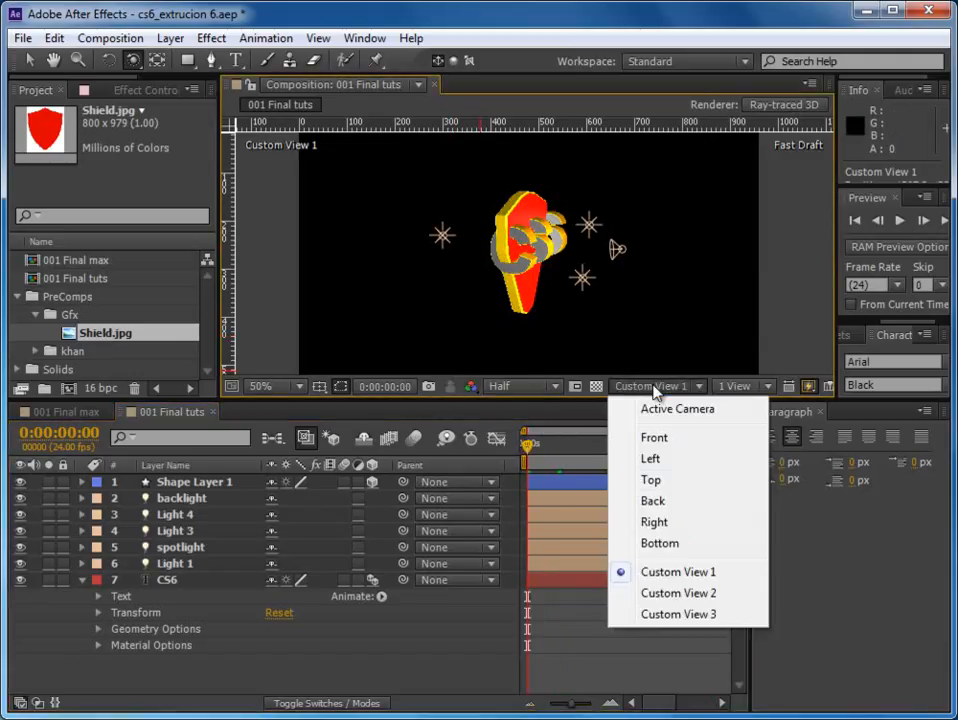
pyautogui.click(653, 459)
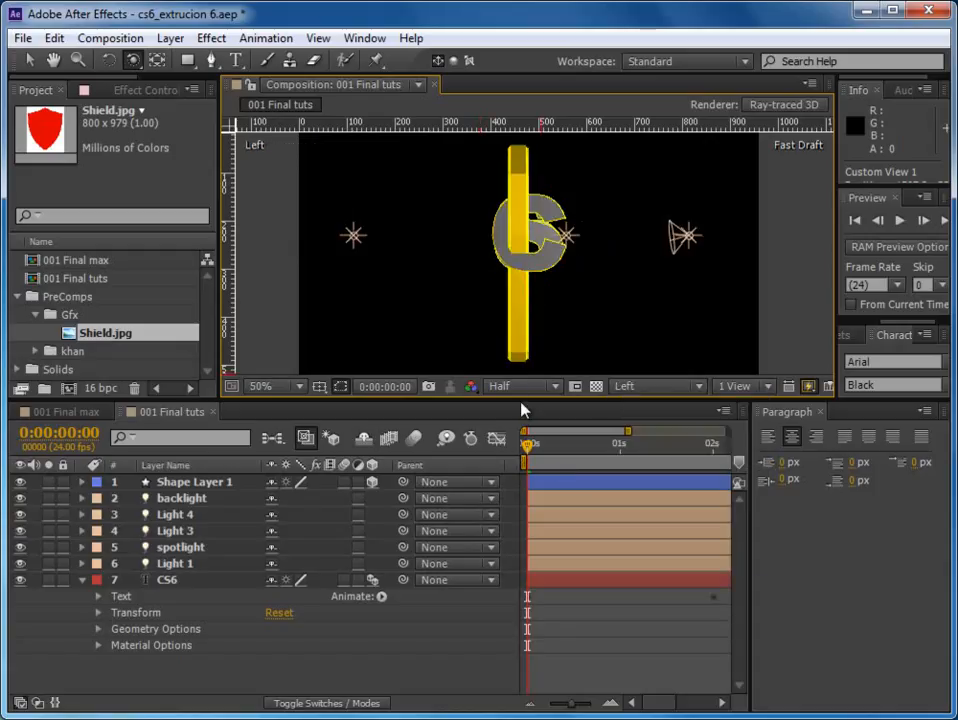
pyautogui.click(29, 59)
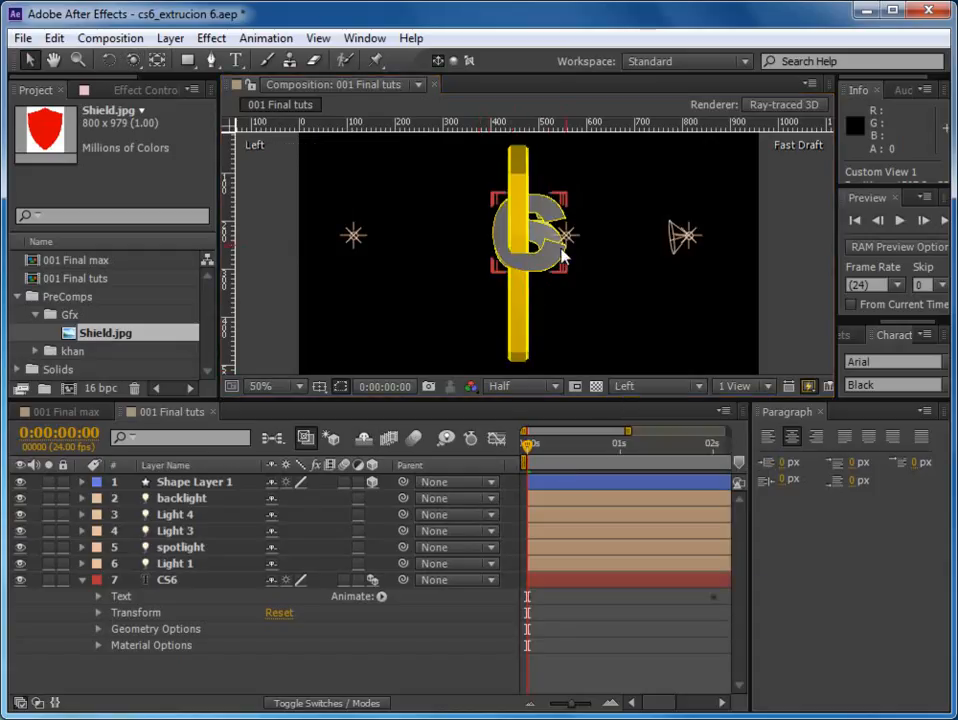
pyautogui.moveTo(185, 482); pyautogui.dragTo(182, 600)
# Step: Move the CS6 text forward off the shield to Z -80 and keyframe its Position at 0:00:00:00
pyautogui.click(167, 565)
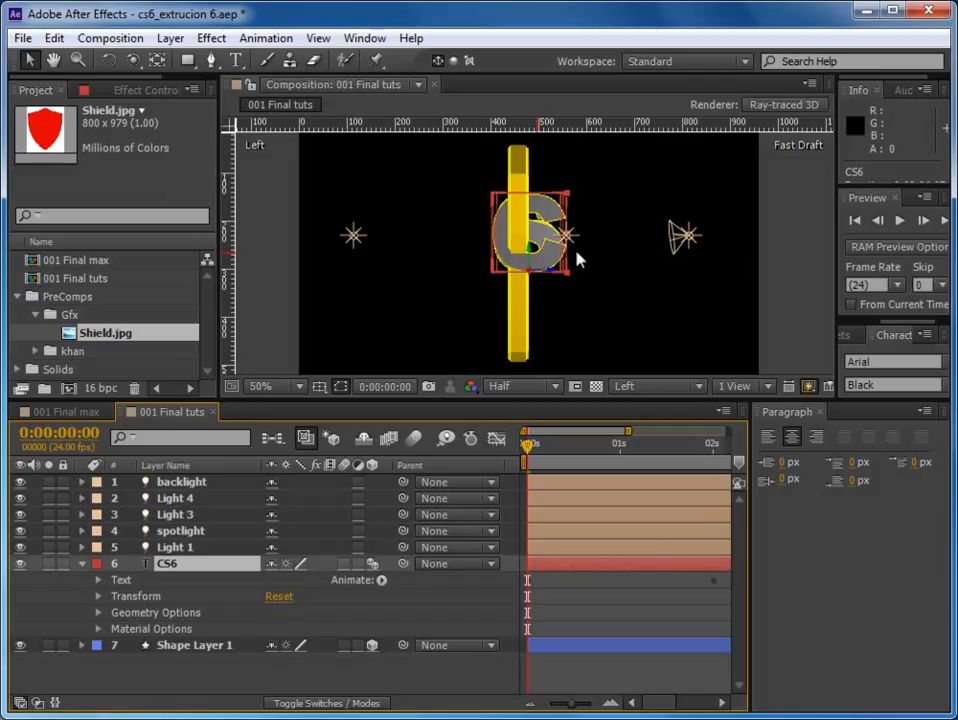
pyautogui.moveTo(554, 278); pyautogui.dragTo(590, 280)
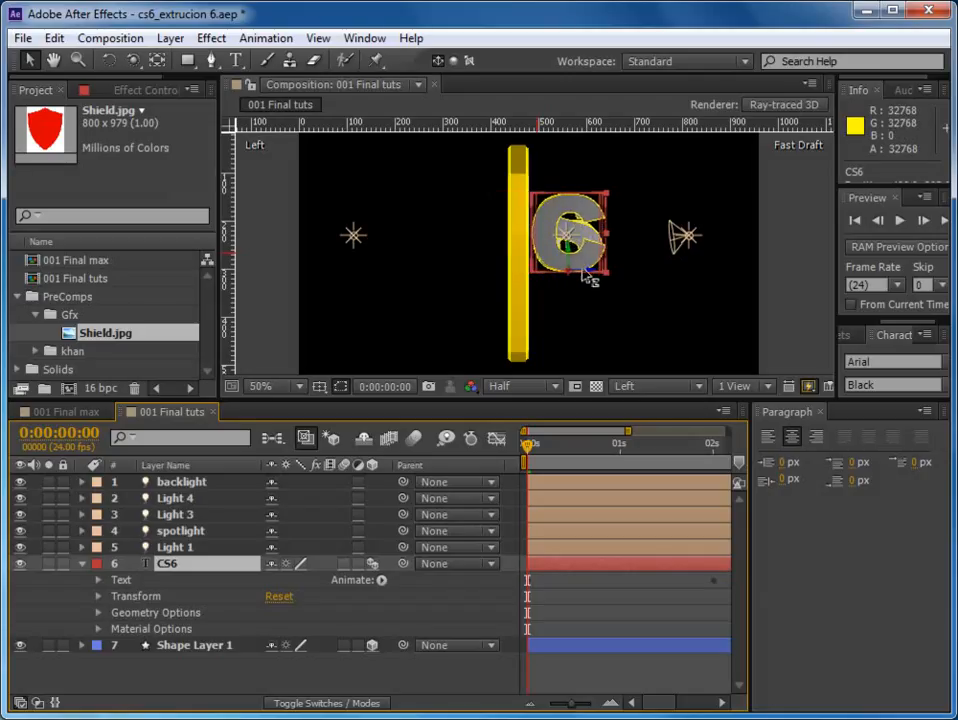
pyautogui.press('Return')
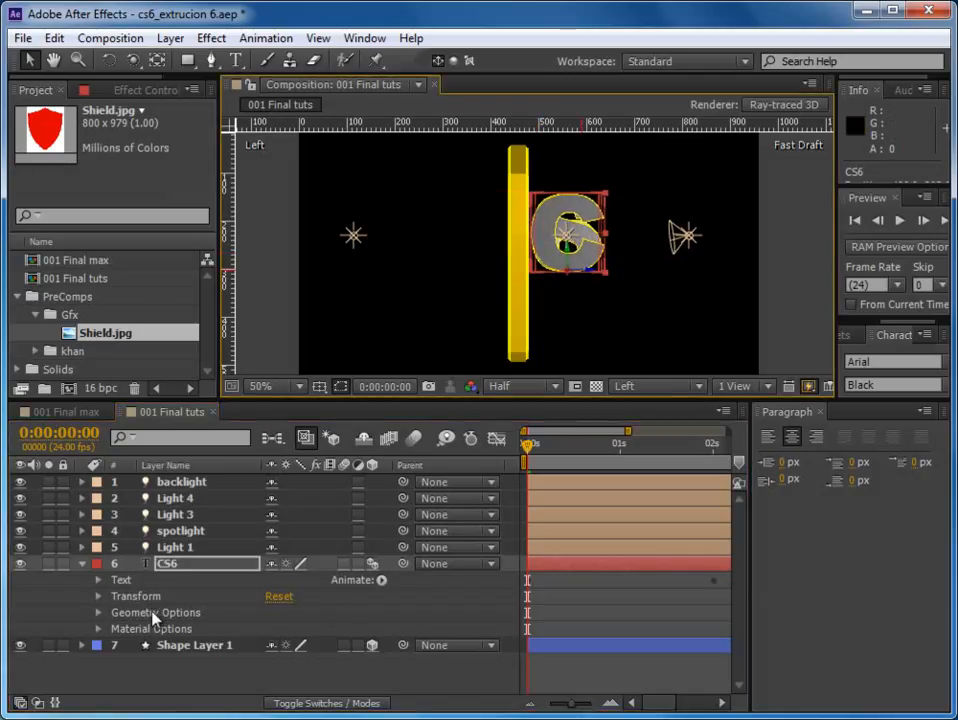
pyautogui.press('p')
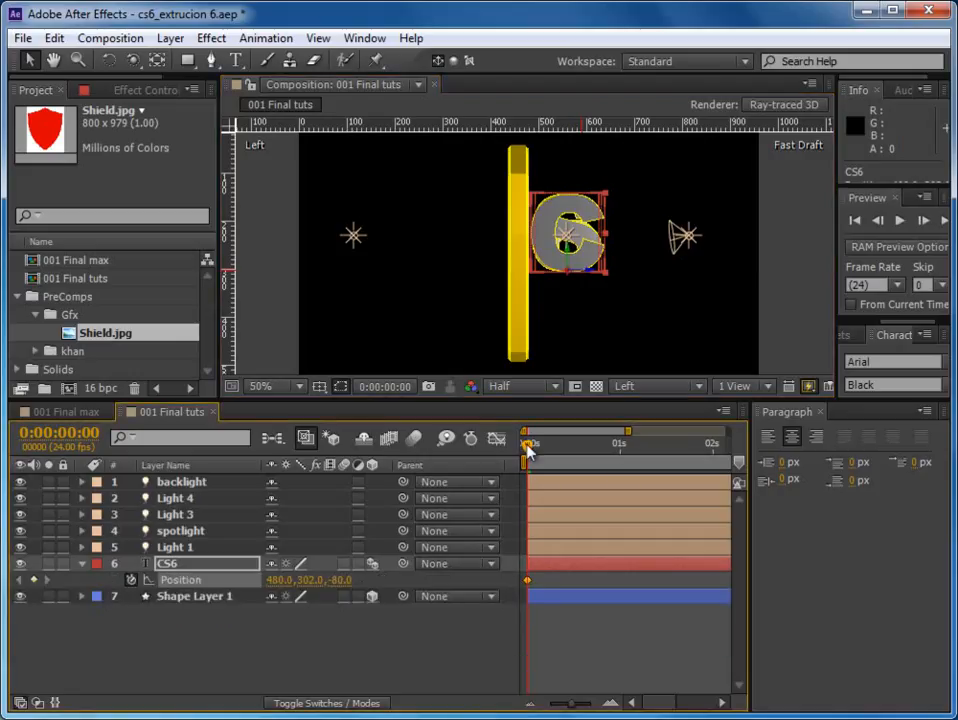
# Step: Keyframe the CS6 text against the shield at Z -54 with easing at 0:00:02:00, and set its first-frame Position to Z -152
pyautogui.moveTo(527, 450); pyautogui.dragTo(714, 455)
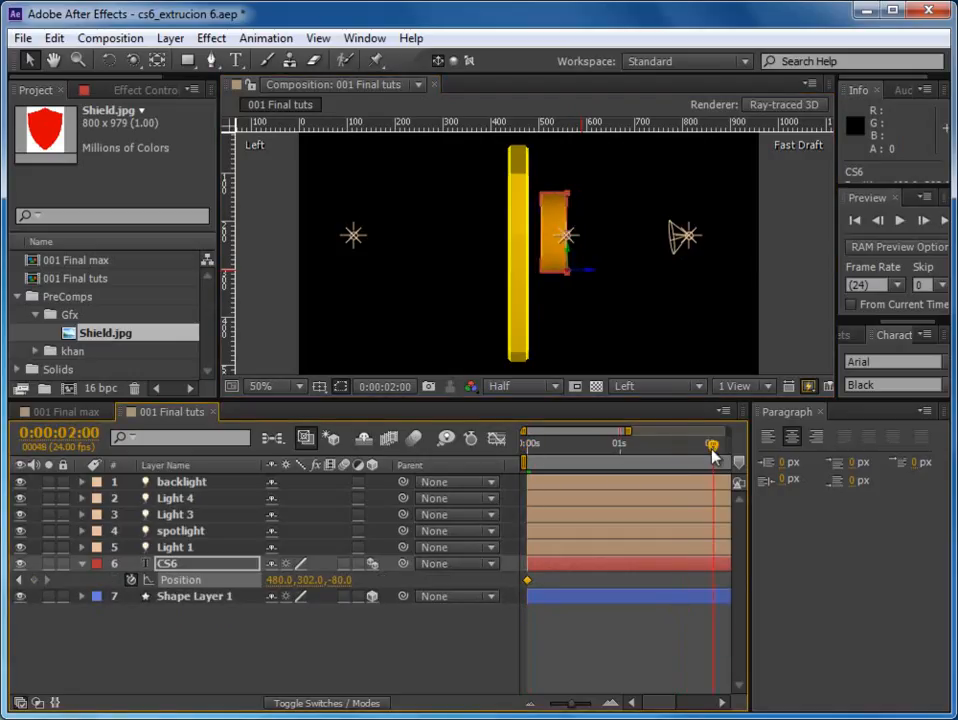
pyautogui.moveTo(590, 271); pyautogui.dragTo(576, 272)
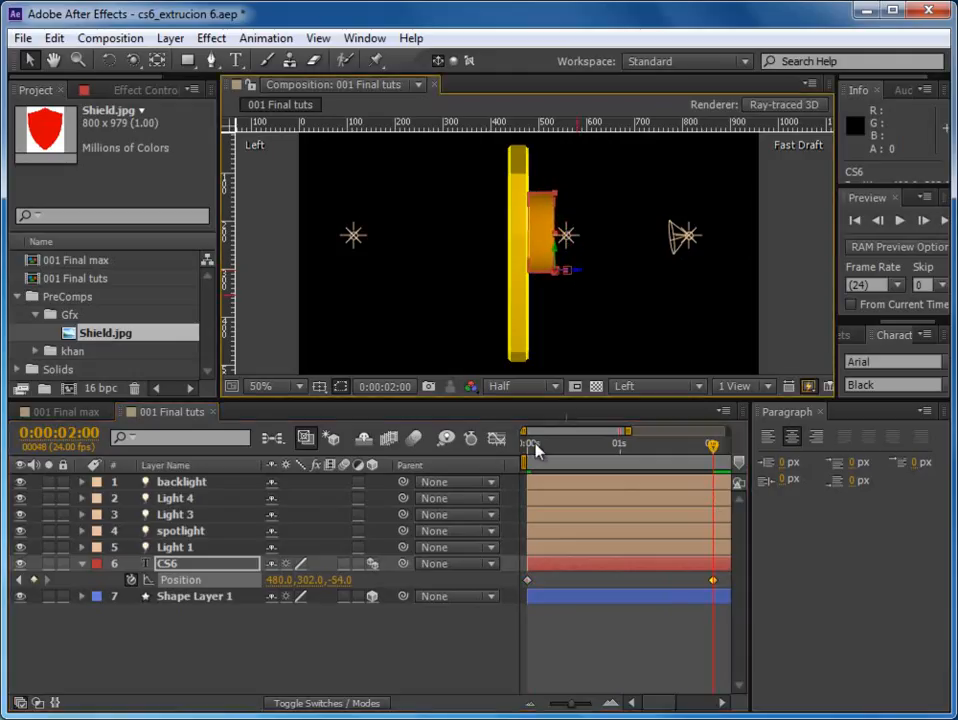
pyautogui.rightClick(713, 580)
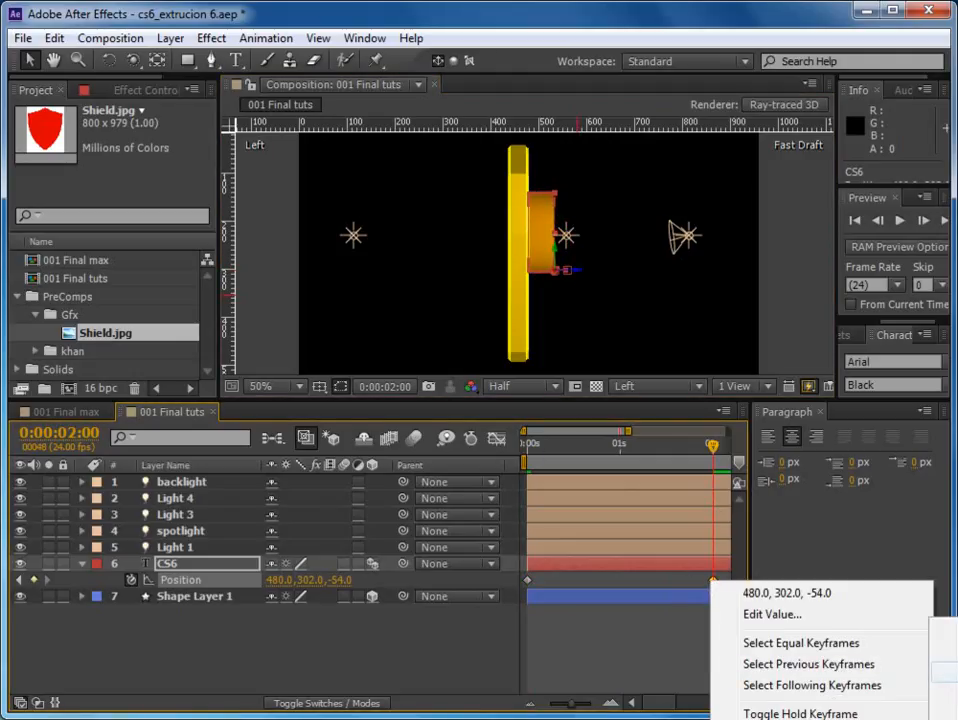
pyautogui.click(800, 714)
pyautogui.moveTo(530, 449); pyautogui.dragTo(488, 479)
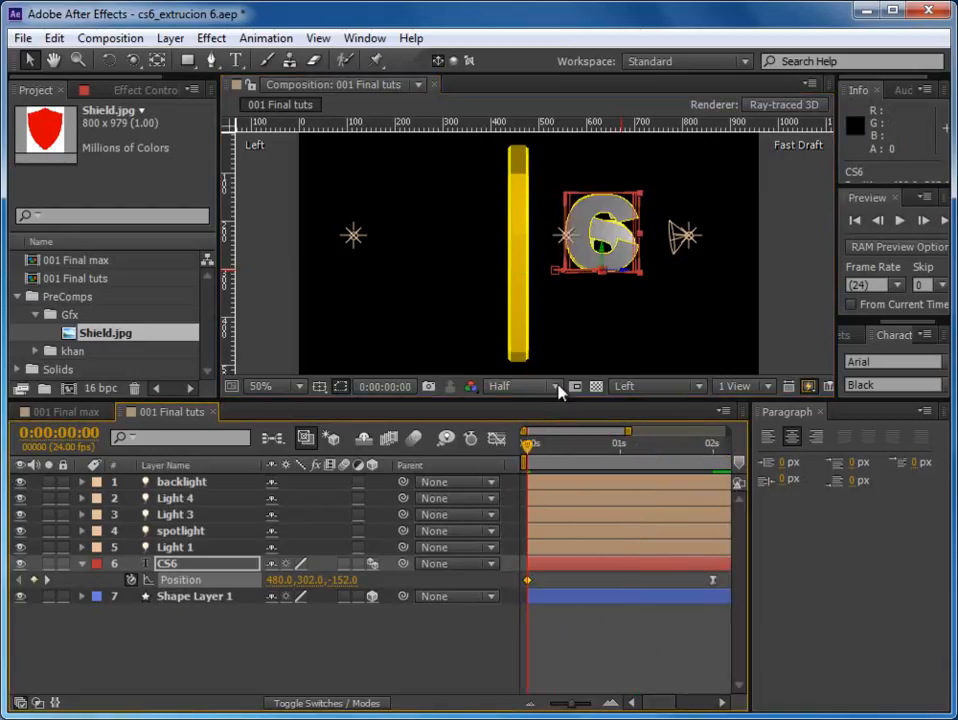
# Step: Examine the CS6 text's movement toward the shield from several angles in Custom View 1, scrubbing to 0:00:02:00
pyautogui.click(650, 386)
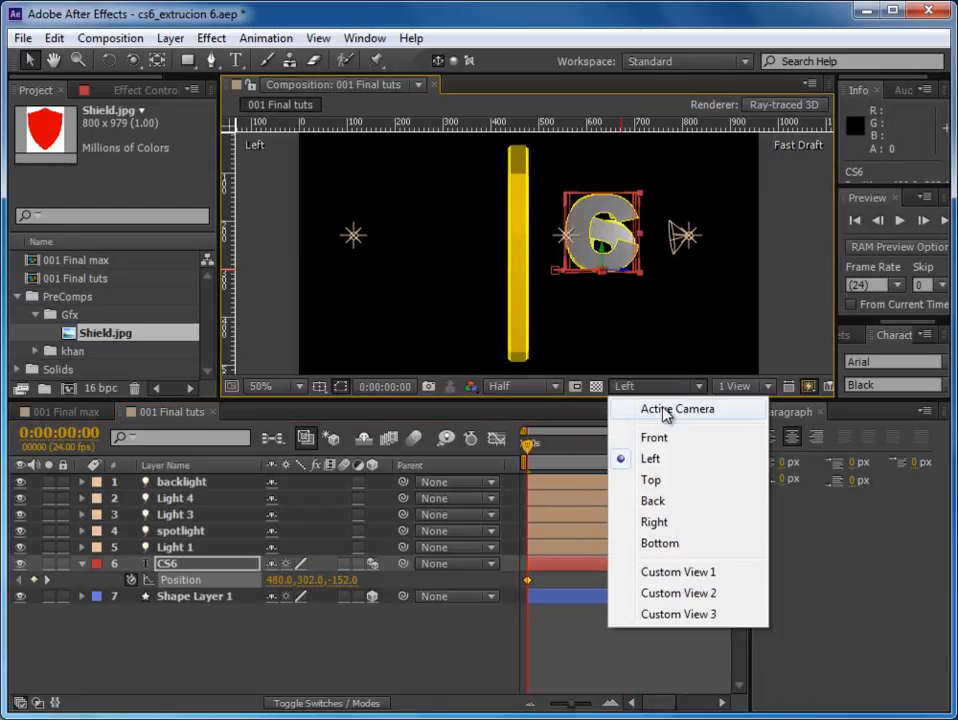
pyautogui.click(665, 410)
pyautogui.click(652, 386)
pyautogui.click(700, 572)
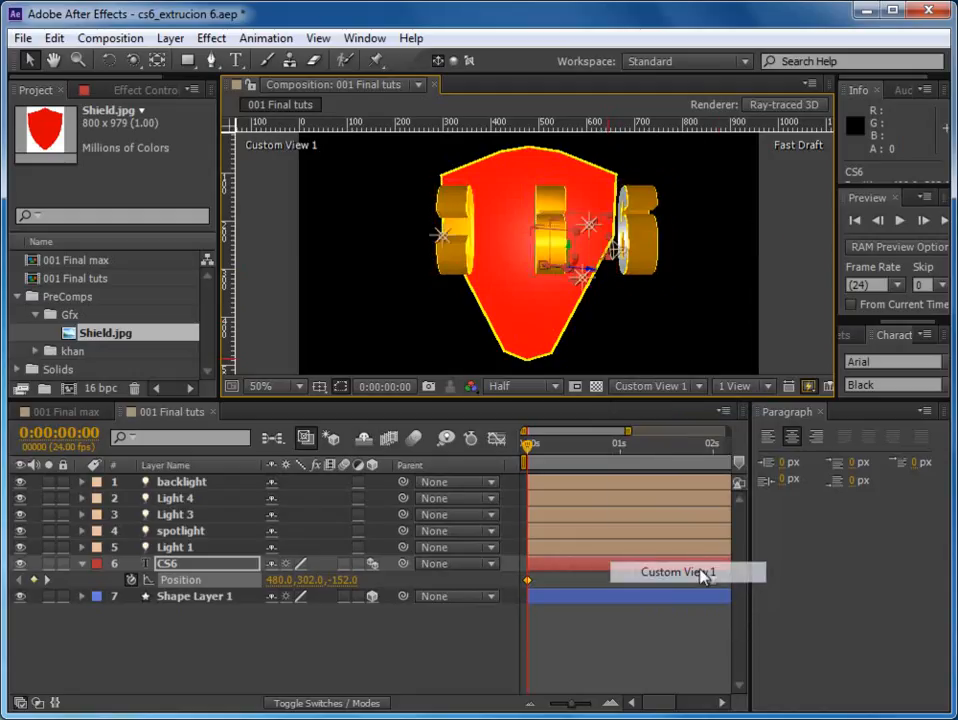
pyautogui.press('c')
pyautogui.moveTo(583, 268)
pyautogui.mouseDown()
pyautogui.moveTo(479, 267)
pyautogui.moveTo(443, 227)
pyautogui.moveTo(592, 271)
pyautogui.moveTo(571, 255)
pyautogui.mouseUp()
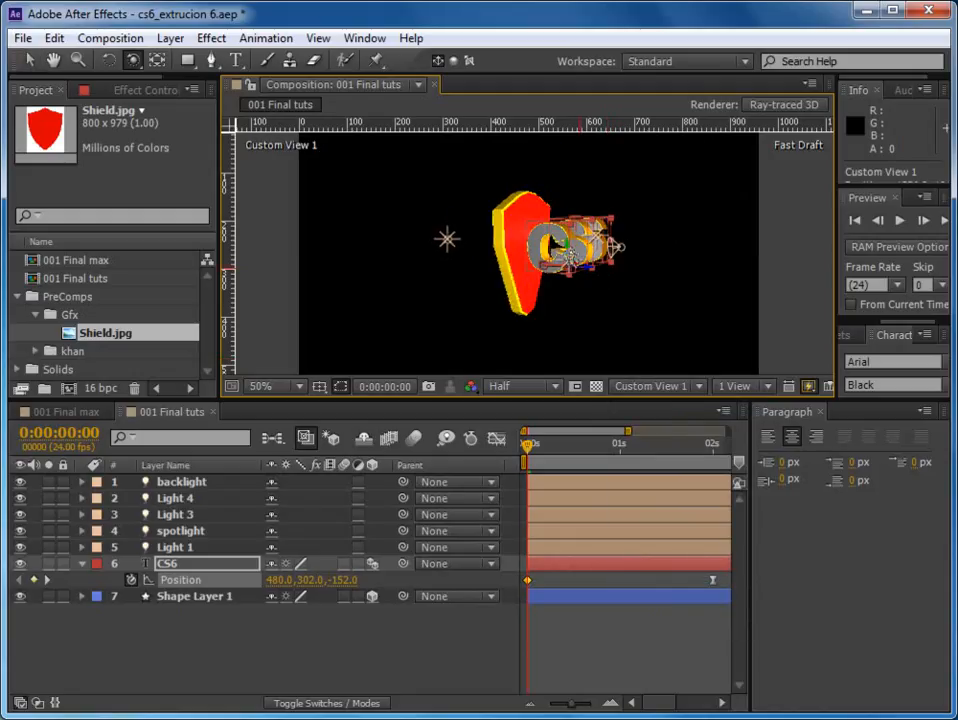
pyautogui.click(668, 455)
pyautogui.moveTo(668, 455); pyautogui.dragTo(716, 457)
pyautogui.moveTo(556, 268); pyautogui.dragTo(527, 237)
# Step: Duplicate Shape Layer 1, place the copy at the bottom of the layer stack, and scale it to 138%
pyautogui.click(188, 599)
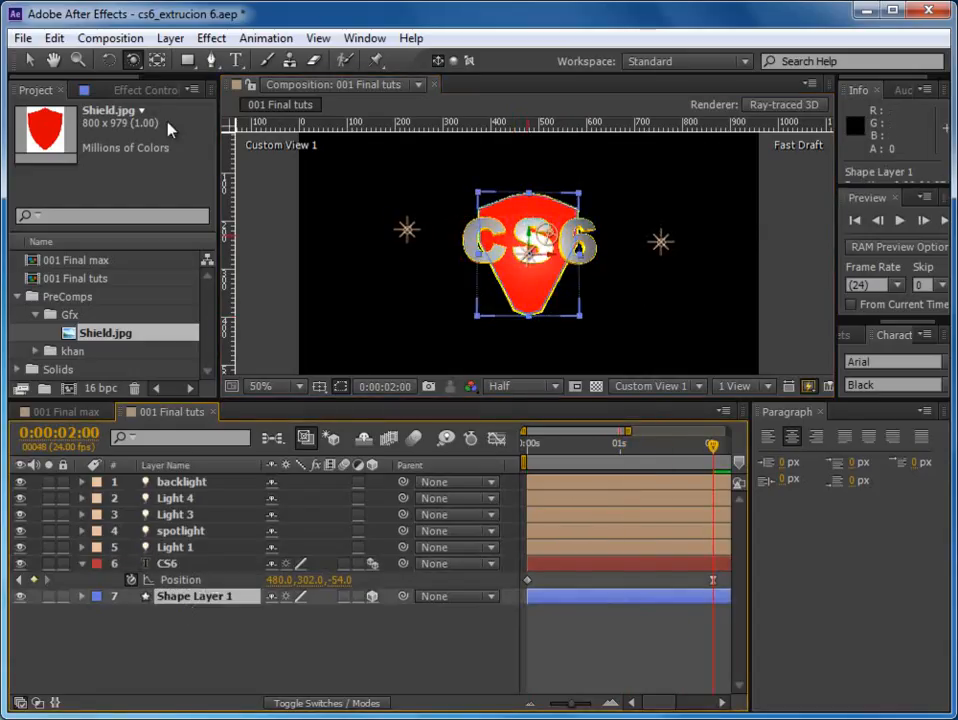
pyautogui.click(54, 38)
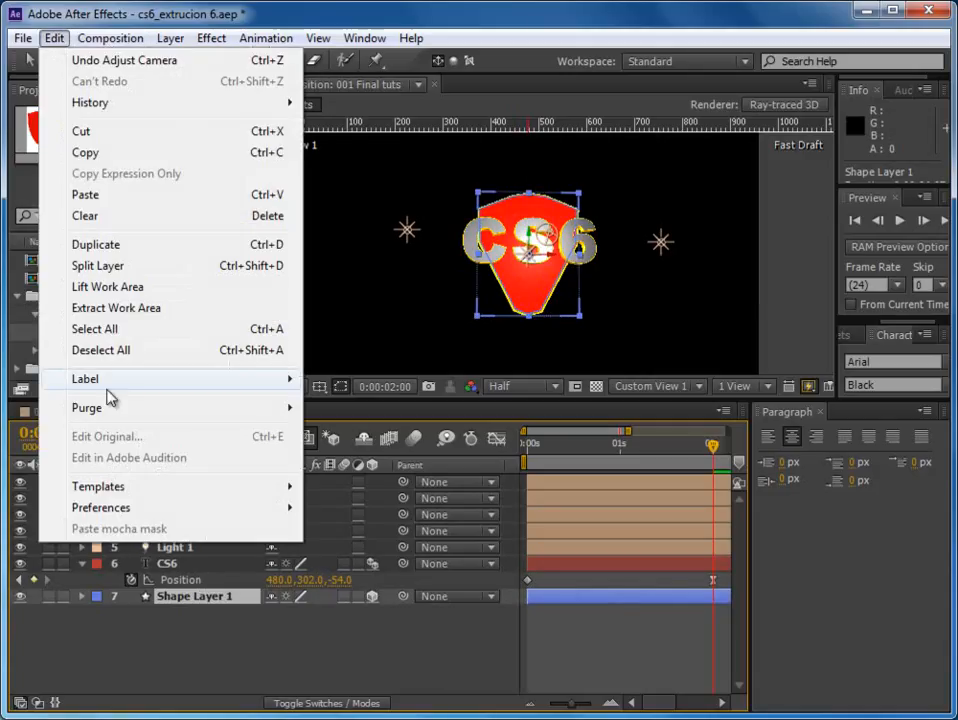
pyautogui.click(112, 251)
pyautogui.moveTo(198, 604); pyautogui.dragTo(207, 626)
pyautogui.press('s')
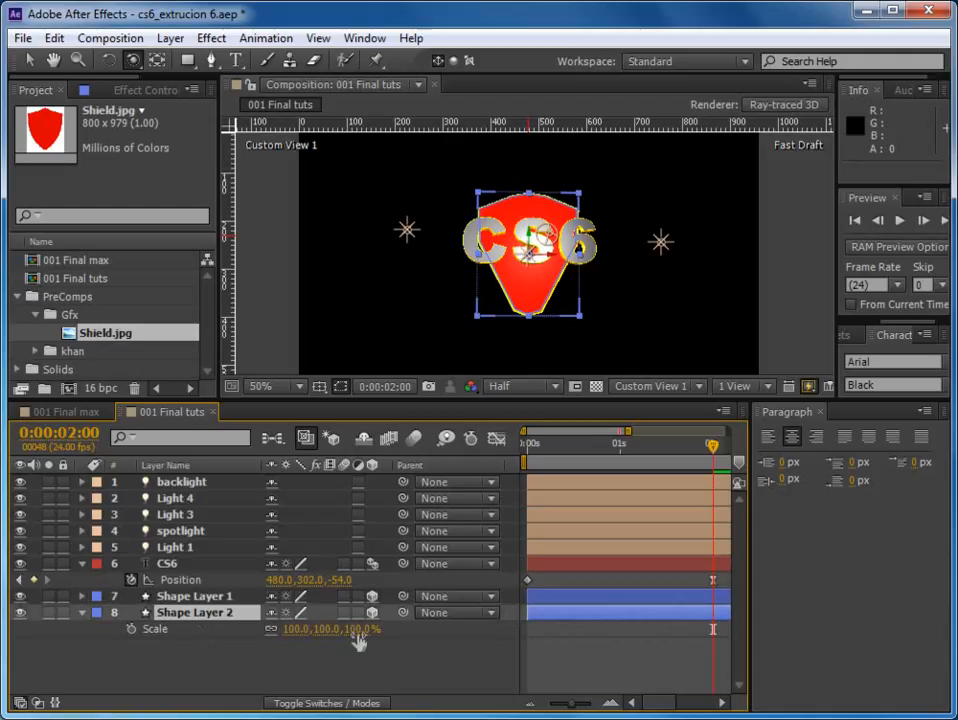
pyautogui.moveTo(358, 629); pyautogui.dragTo(393, 629)
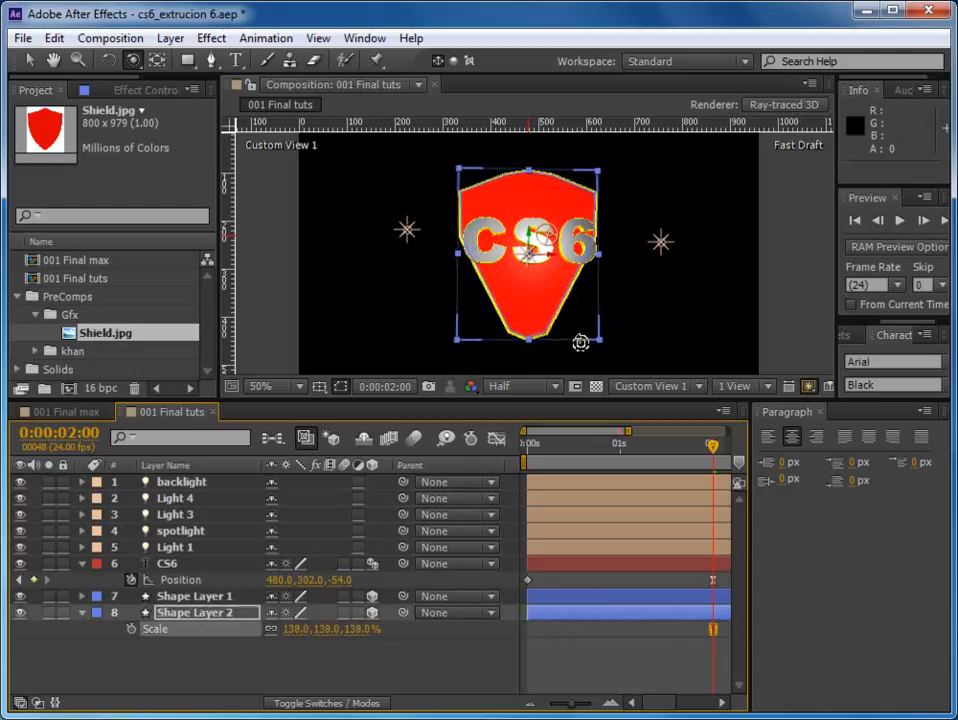
# Step: Push the enlarged shield copy back along its Z axis to about 48.9, behind the original shield
pyautogui.moveTo(518, 297); pyautogui.dragTo(646, 334)
pyautogui.click(24, 61)
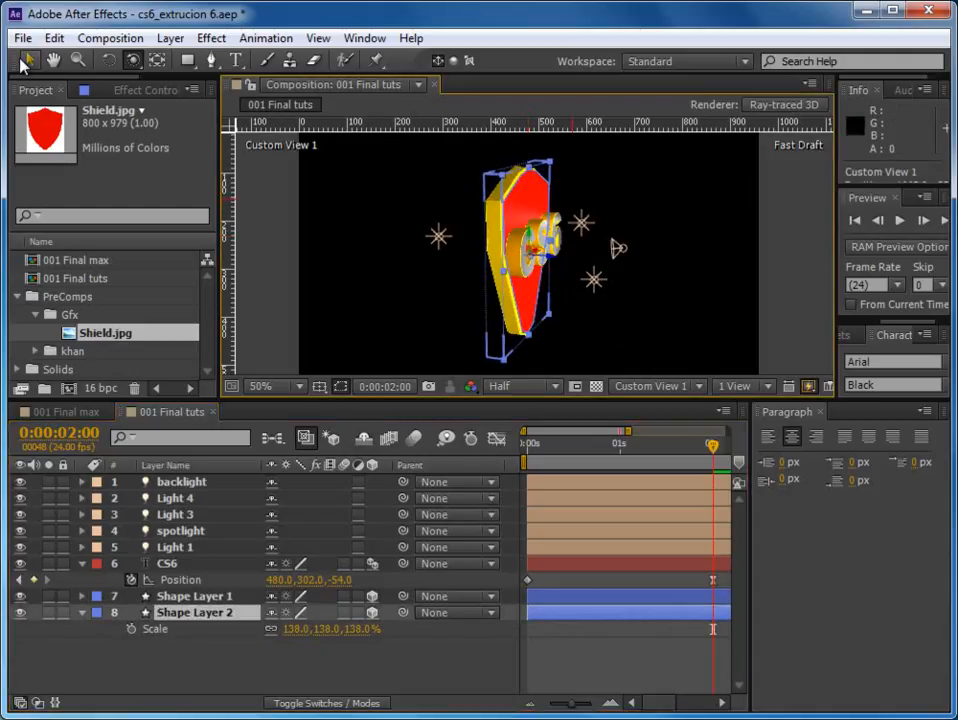
pyautogui.click(27, 60)
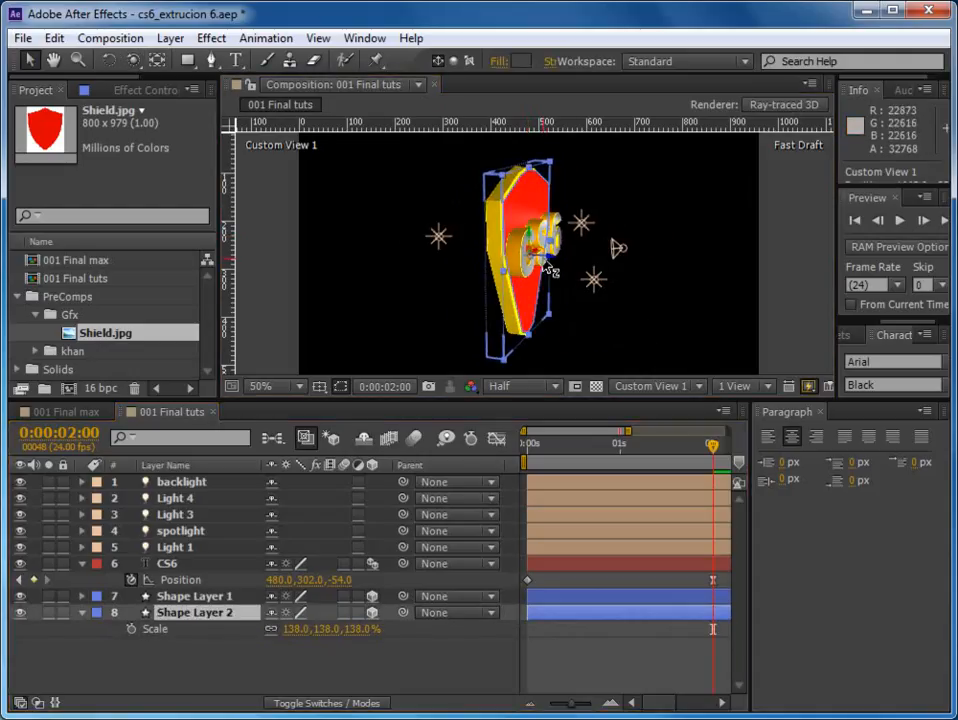
pyautogui.moveTo(548, 268)
pyautogui.mouseDown()
pyautogui.moveTo(518, 265)
pyautogui.moveTo(533, 263)
pyautogui.mouseUp()
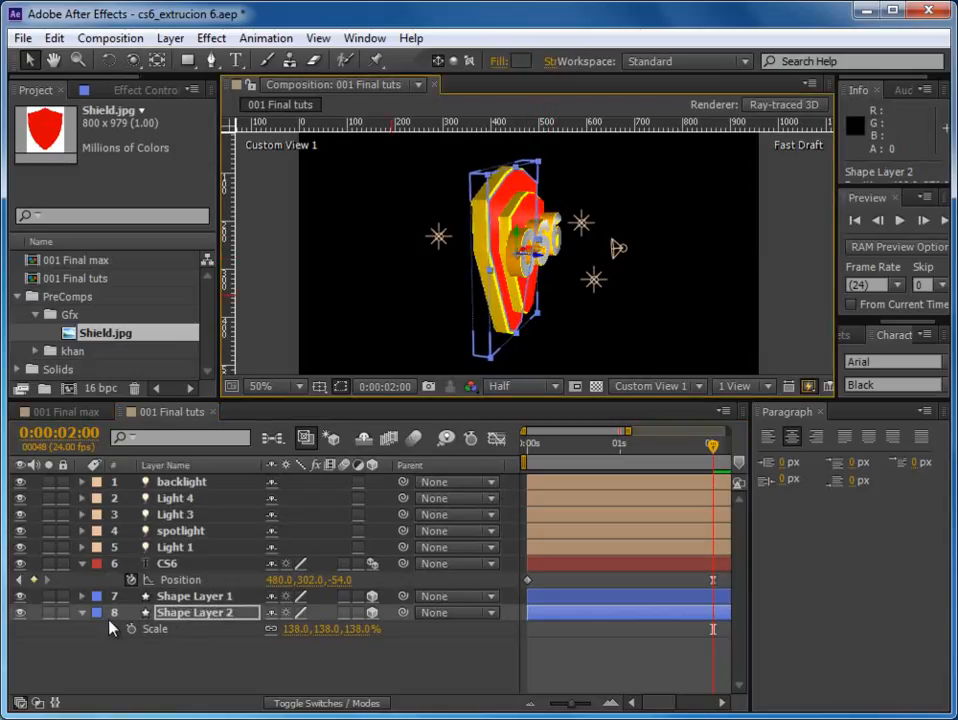
# Step: Set the Front Color in Shape Layer 2's Group 1 material options to the dark gold 665701
pyautogui.click(82, 613)
pyautogui.click(82, 613)
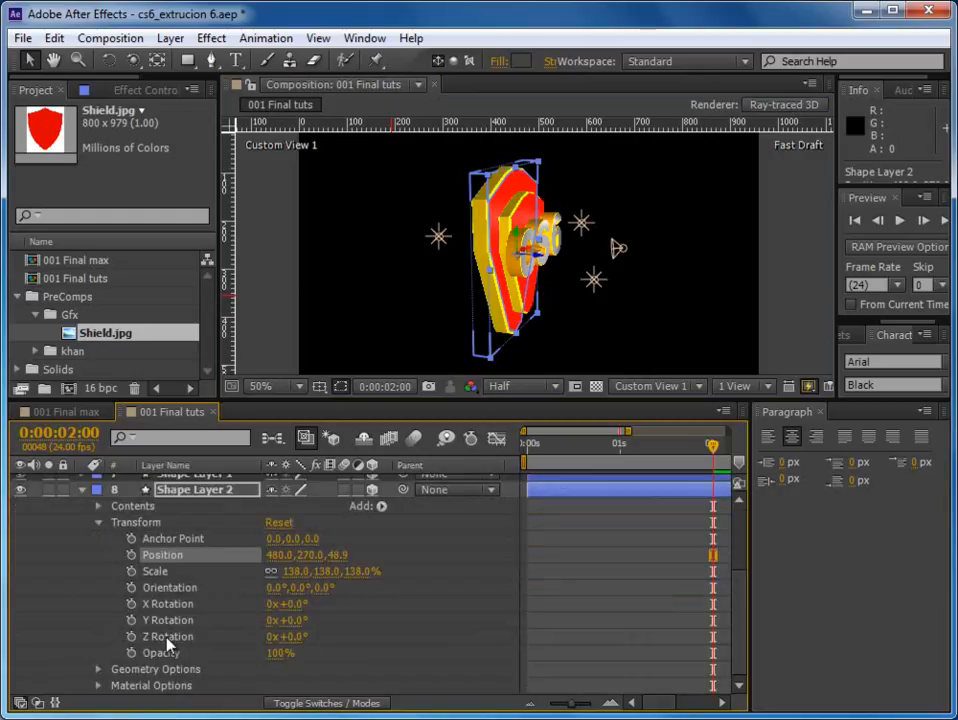
pyautogui.click(98, 669)
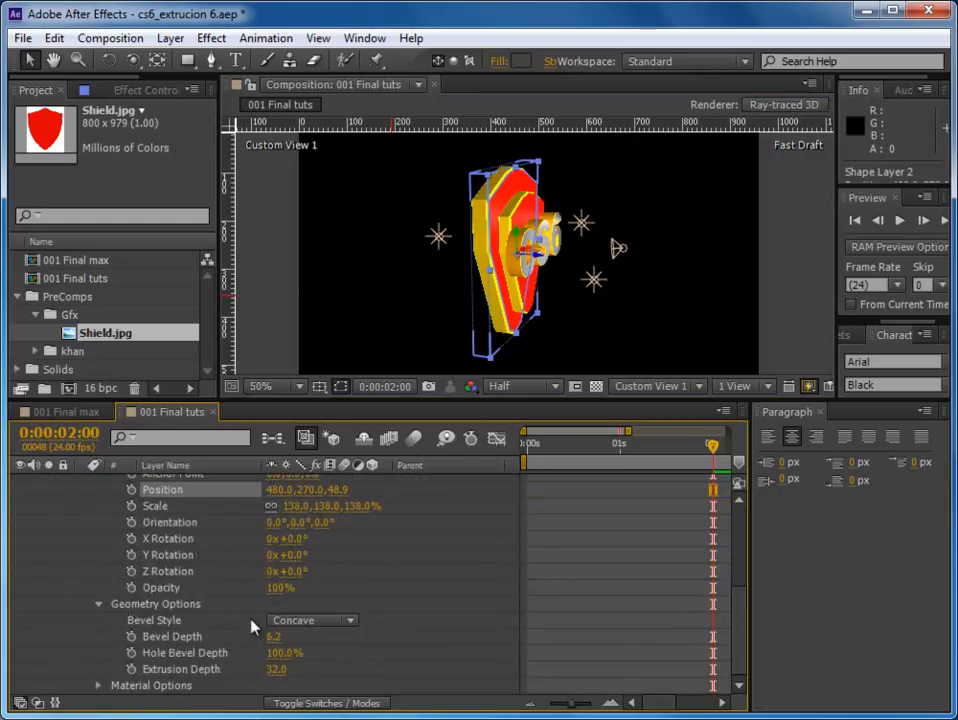
pyautogui.scroll(5, 252, 614)
pyautogui.scroll(-3, 252, 614)
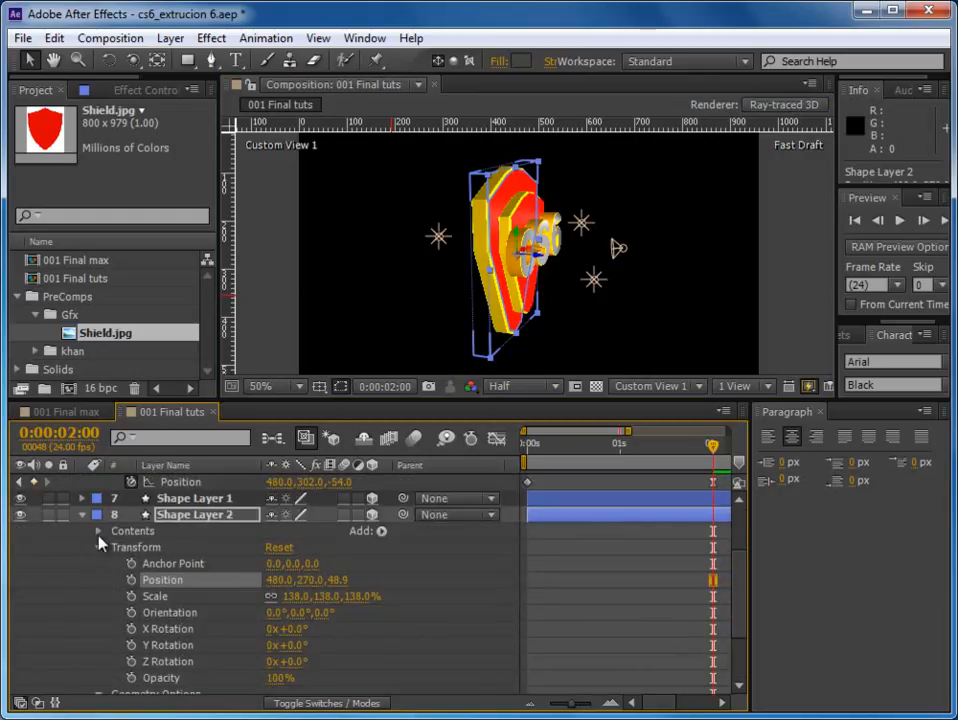
pyautogui.click(98, 531)
pyautogui.click(114, 547)
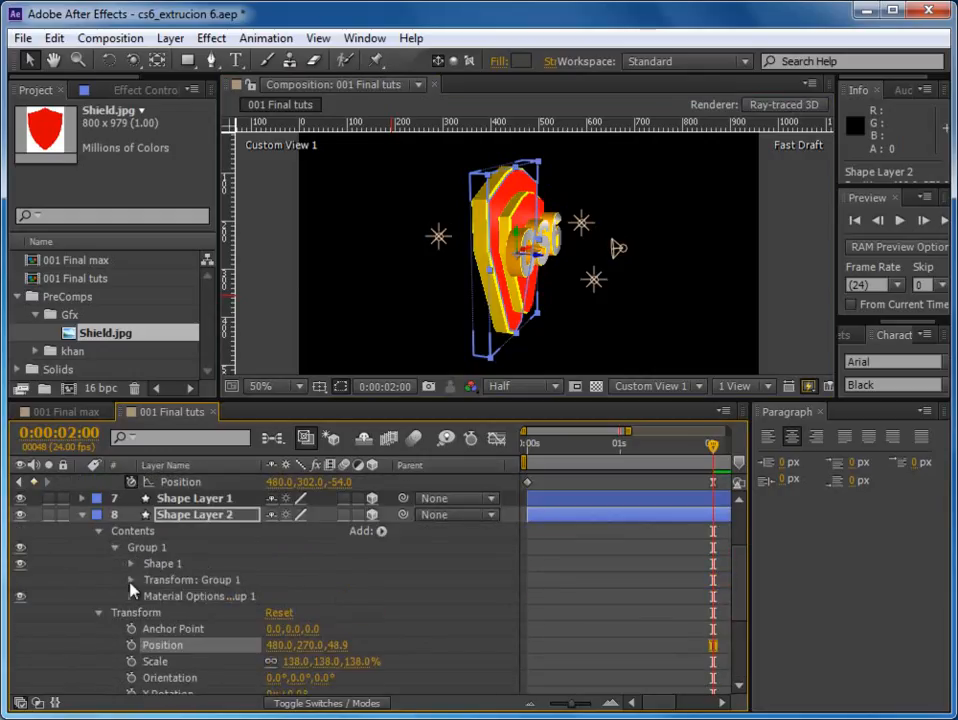
pyautogui.click(130, 596)
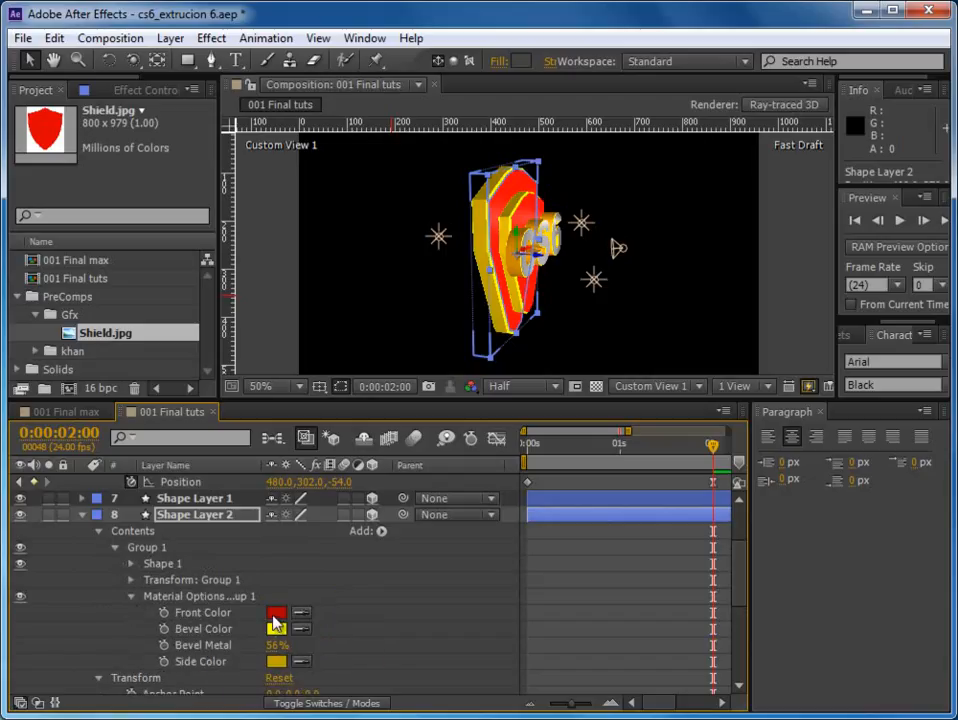
pyautogui.click(276, 614)
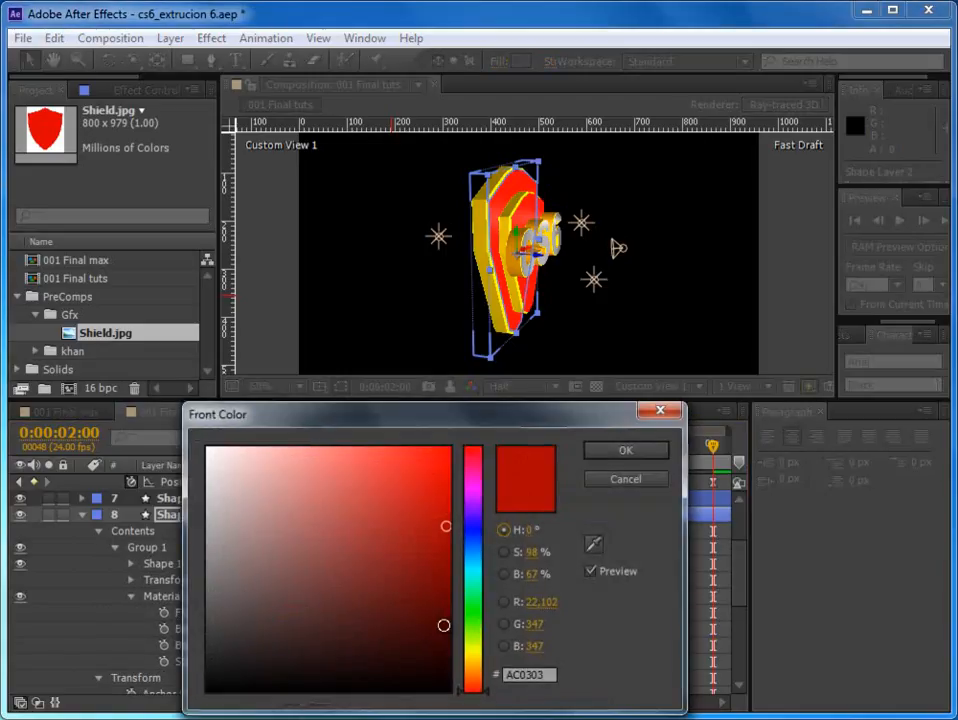
pyautogui.click(478, 655)
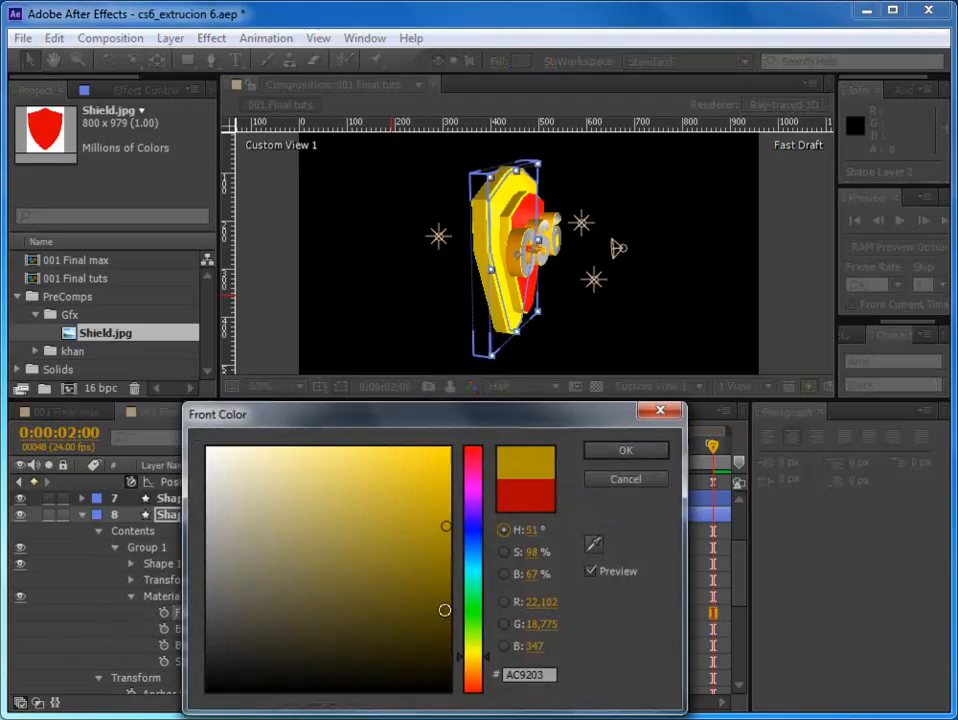
pyautogui.click(447, 568)
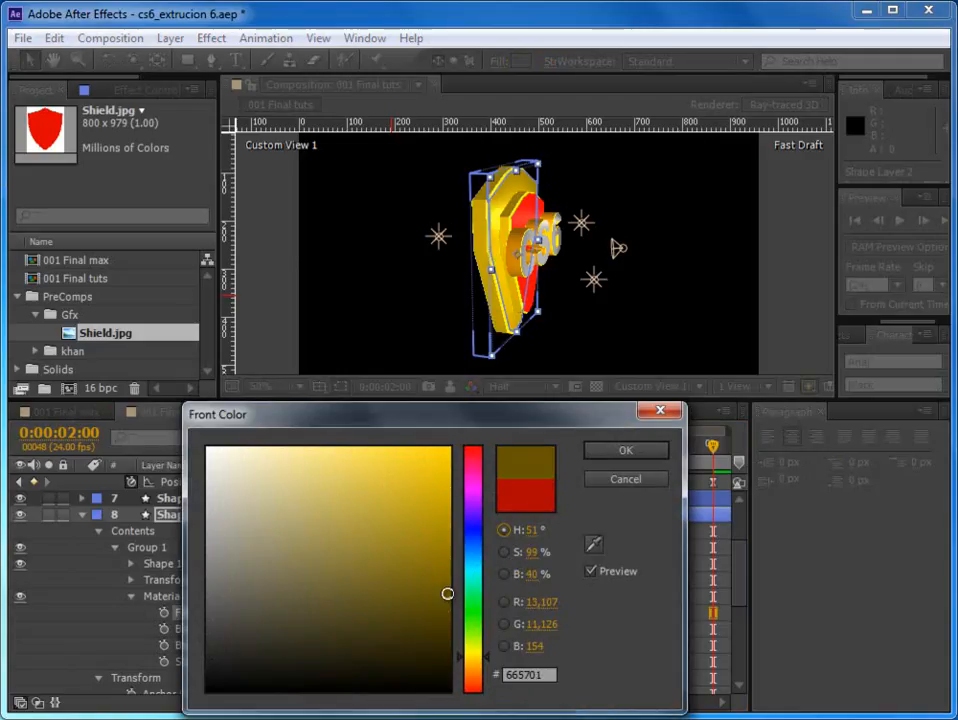
pyautogui.click(605, 452)
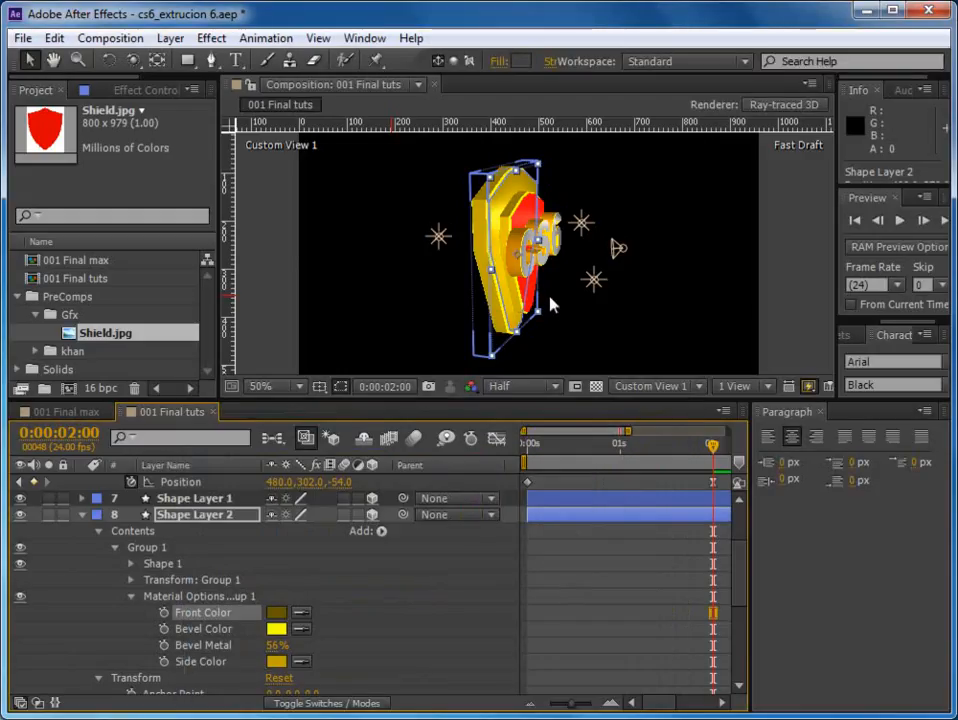
# Step: Collapse Shape Layer 2's properties, deselect it, and return to the first frame while checking the layered shield from different angles
pyautogui.press('c')
pyautogui.moveTo(550, 302); pyautogui.dragTo(490, 262)
pyautogui.click(99, 531)
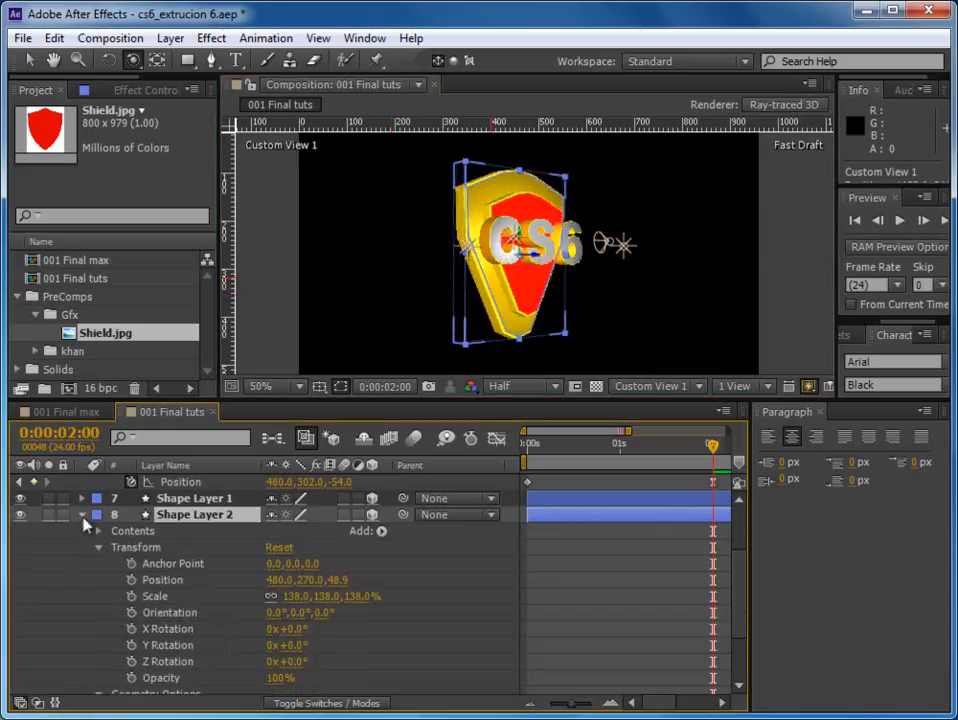
pyautogui.click(82, 514)
pyautogui.click(183, 662)
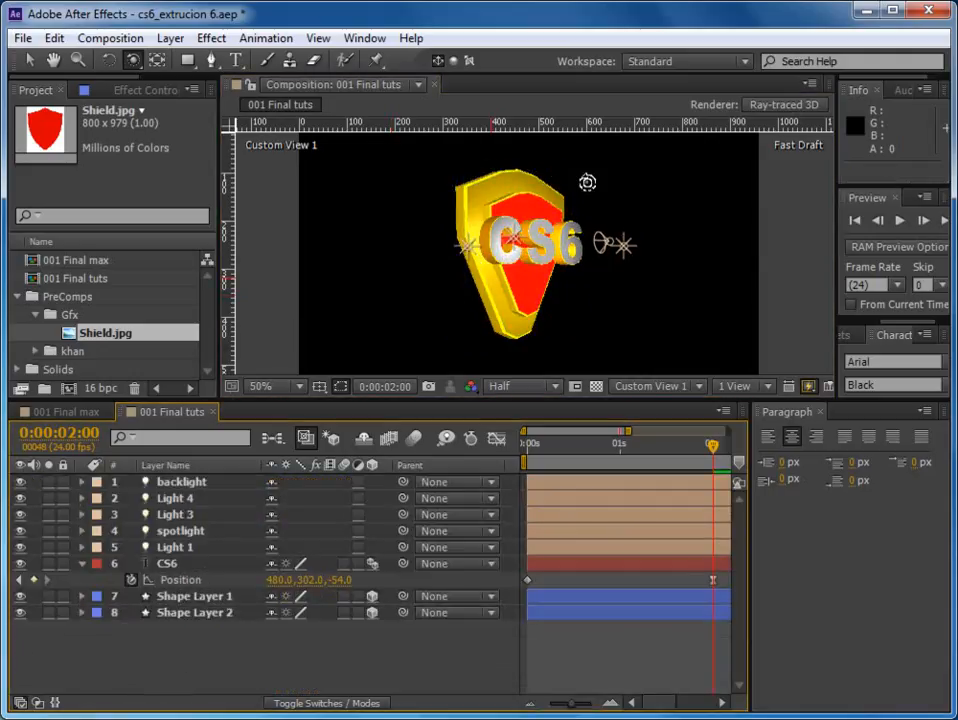
pyautogui.moveTo(431, 171); pyautogui.dragTo(481, 182)
pyautogui.moveTo(533, 447); pyautogui.dragTo(506, 449)
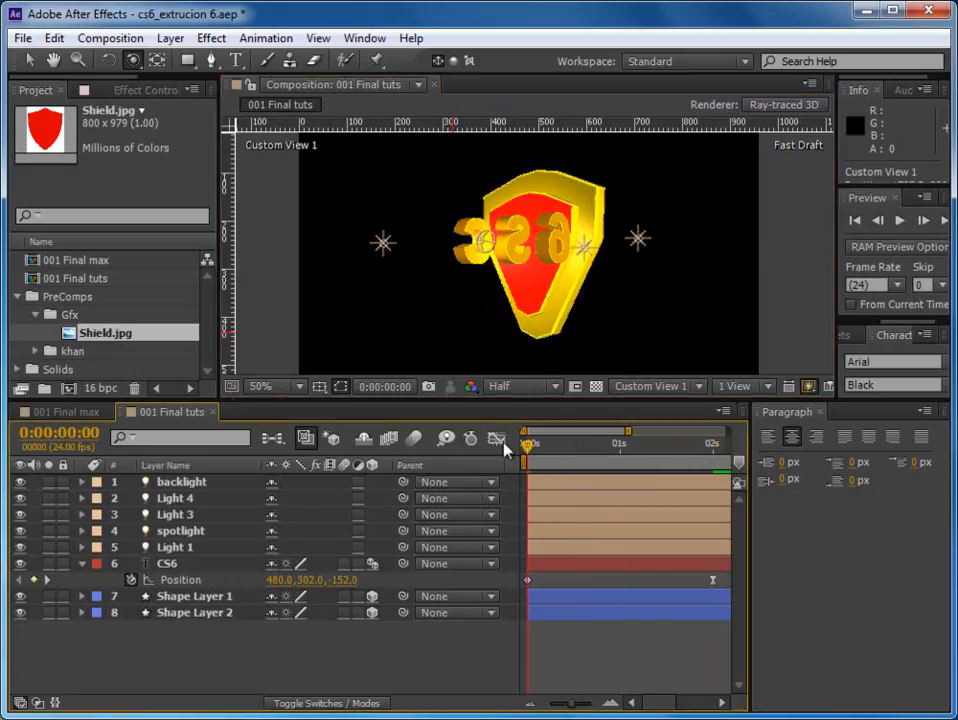
# Step: Inspect the shield from both sides and compare it with the finished design in the 001 Final max composition
pyautogui.moveTo(430, 260); pyautogui.dragTo(633, 250)
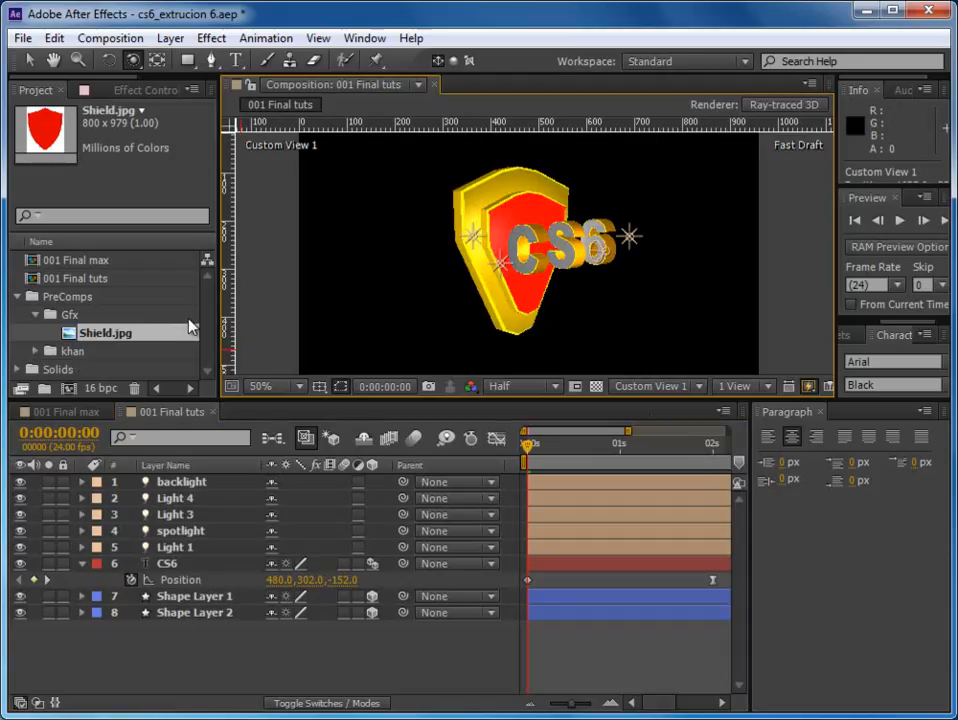
pyautogui.moveTo(595, 272); pyautogui.dragTo(392, 262)
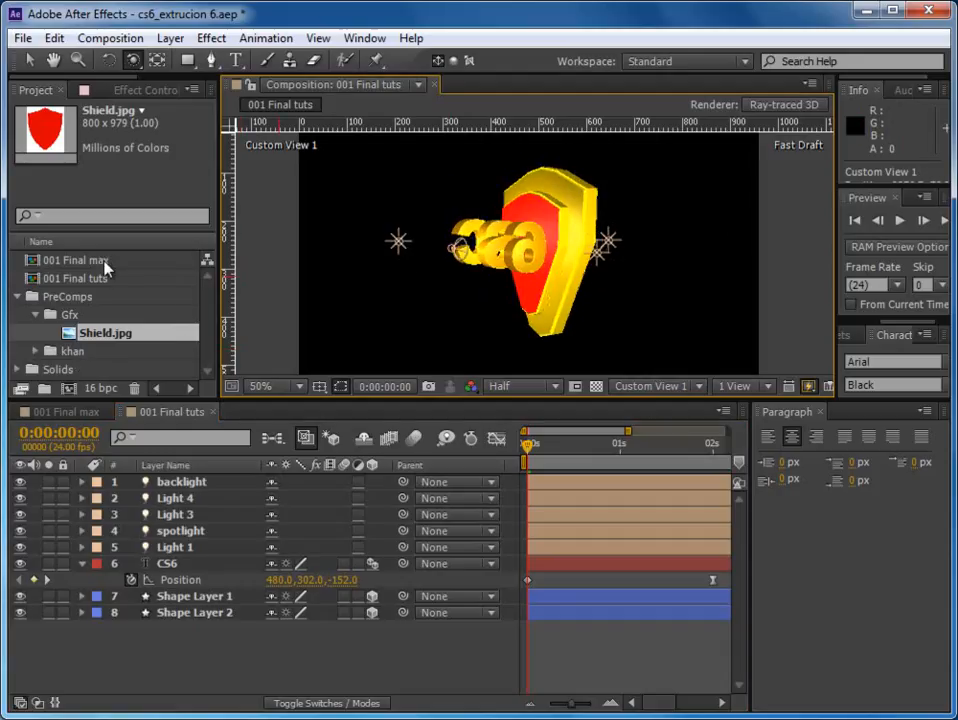
pyautogui.doubleClick(100, 262)
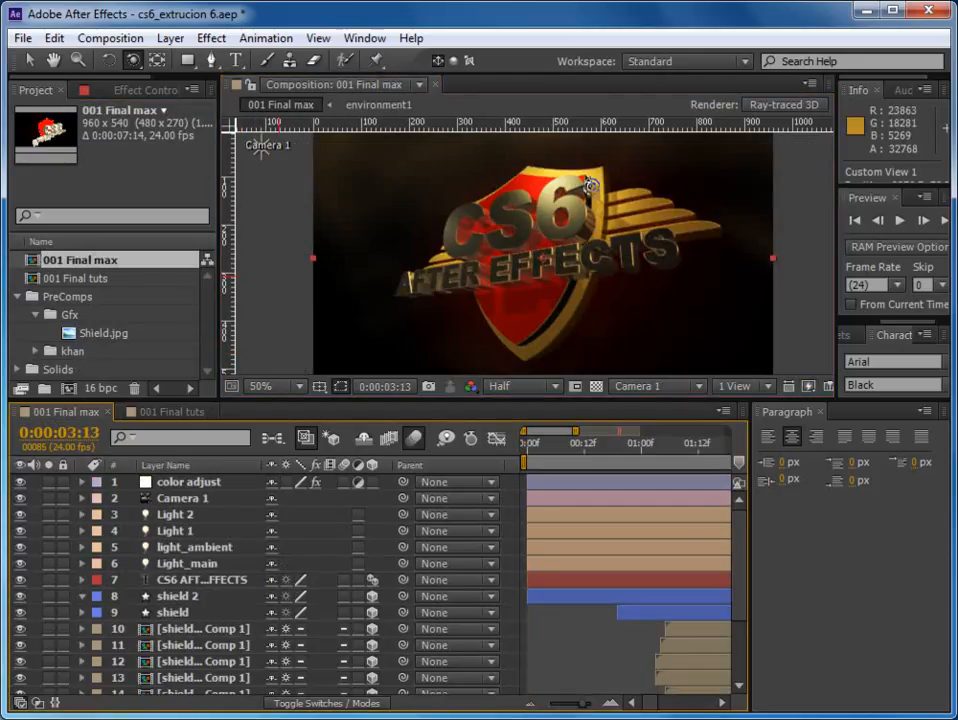
pyautogui.click(97, 283)
pyautogui.doubleClick(97, 285)
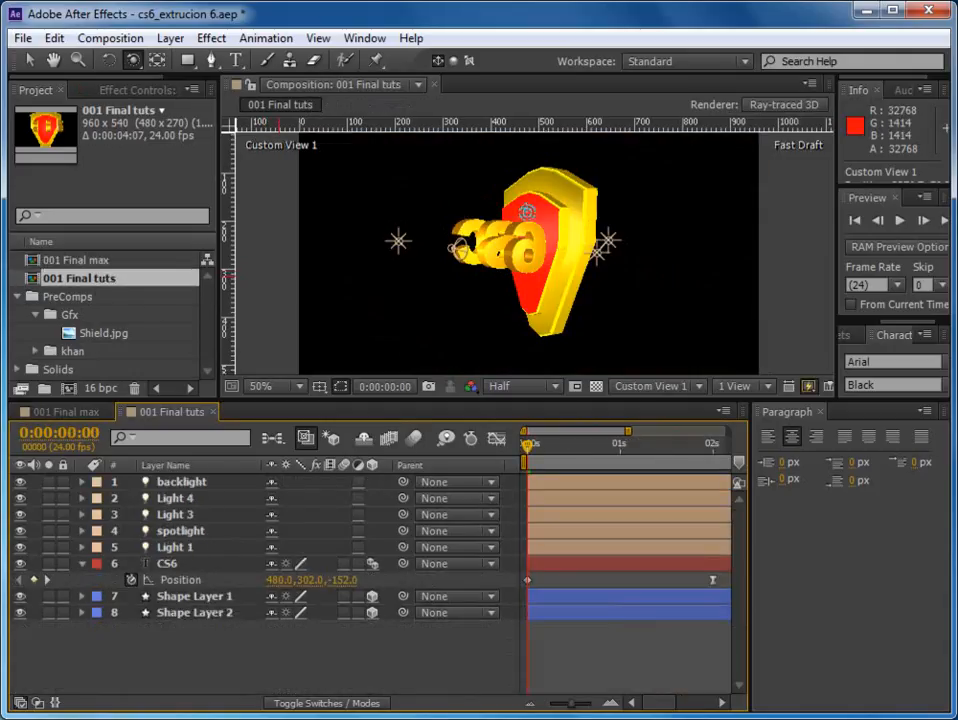
# Step: Add shield_side1 Comp 1 from the khan folder to 001 Final tuts above the CS6 layer and make it a 3D layer
pyautogui.click(45, 297)
pyautogui.click(36, 351)
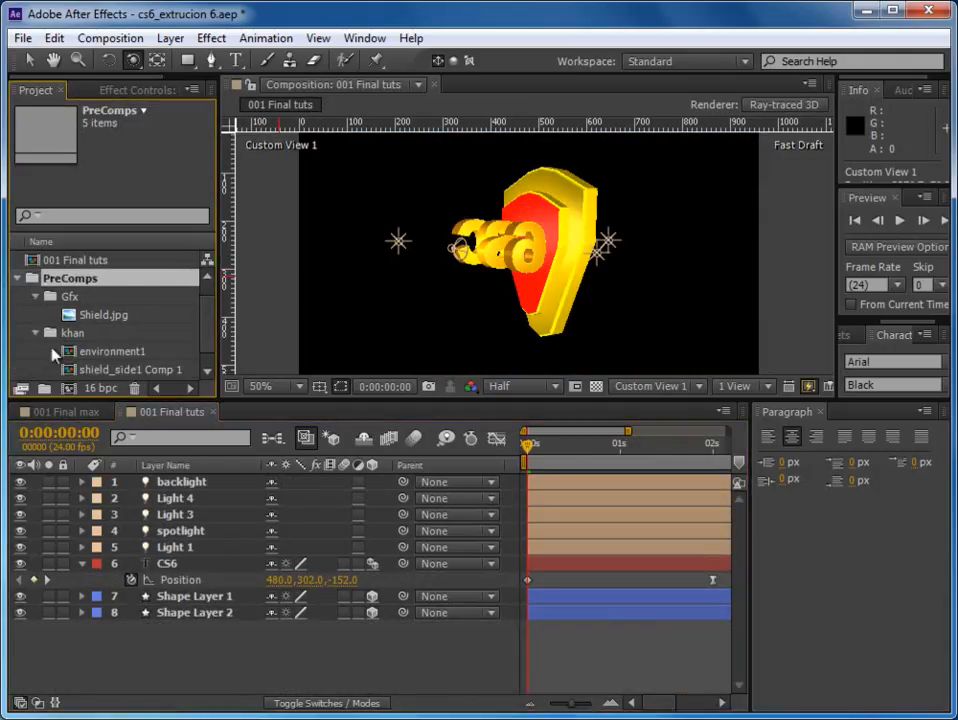
pyautogui.scroll(-1, 190, 332)
pyautogui.click(114, 351)
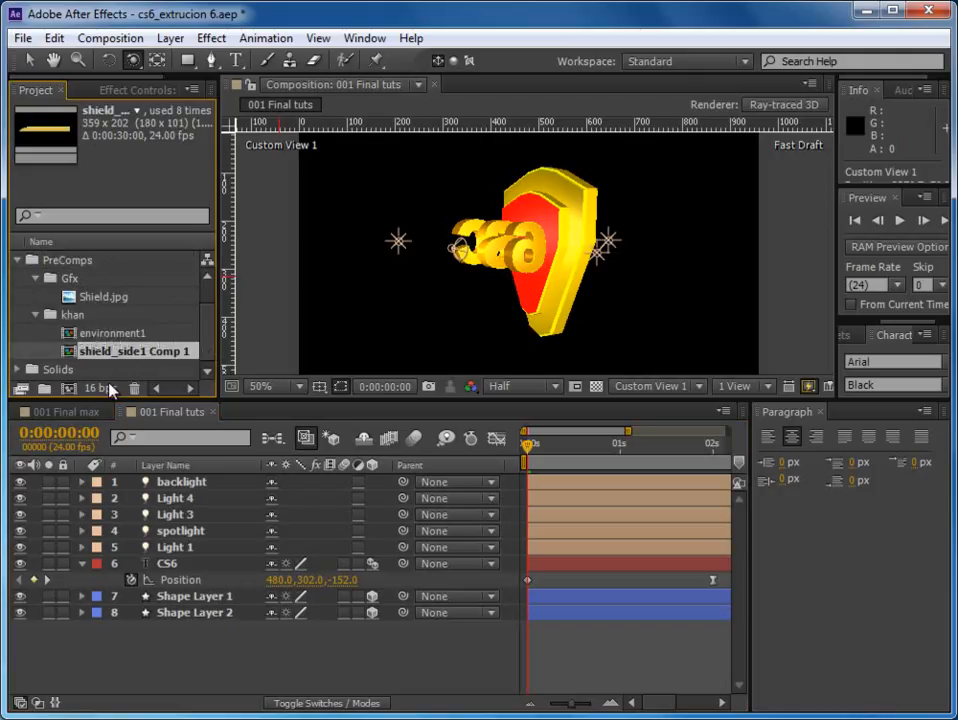
pyautogui.moveTo(114, 351); pyautogui.dragTo(140, 565)
pyautogui.moveTo(513, 276); pyautogui.dragTo(617, 274)
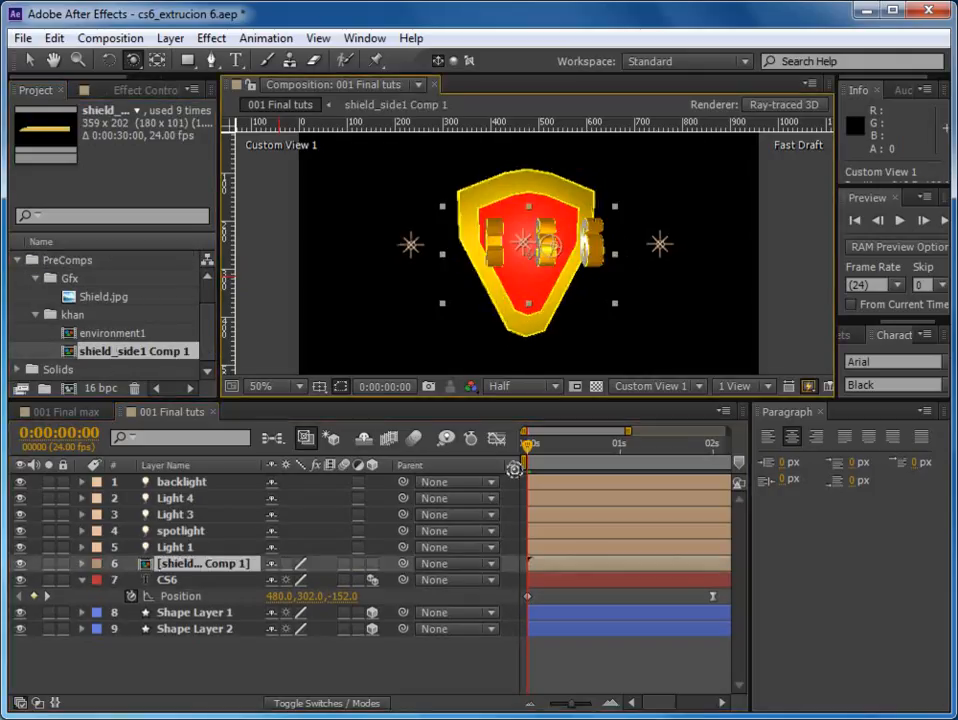
pyautogui.click(372, 563)
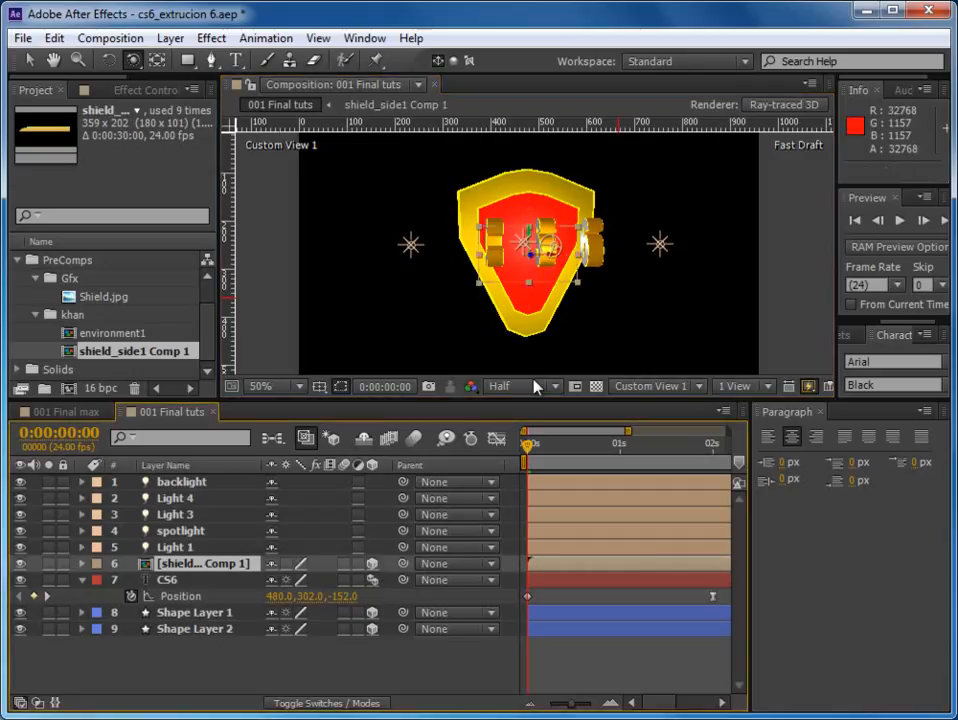
# Step: Position the side bar behind the shield's upper-left edge and turn on Collapse Transformations for its layer
pyautogui.click(27, 62)
pyautogui.moveTo(513, 258); pyautogui.dragTo(451, 164)
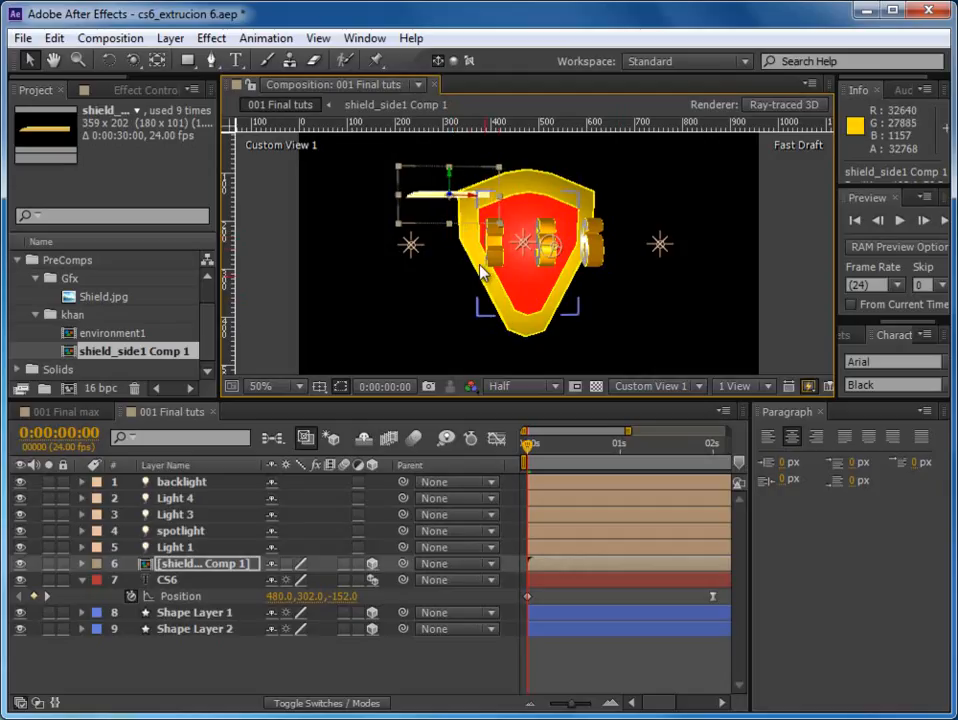
pyautogui.press('c')
pyautogui.moveTo(475, 258); pyautogui.dragTo(532, 286)
pyautogui.click(29, 60)
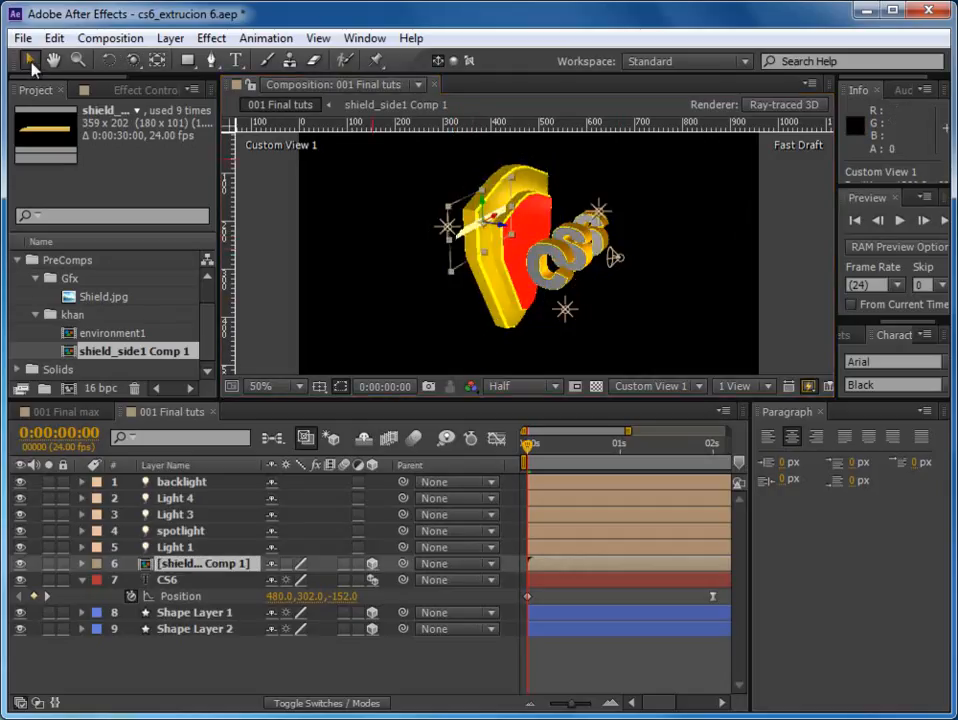
pyautogui.moveTo(507, 233); pyautogui.dragTo(458, 223)
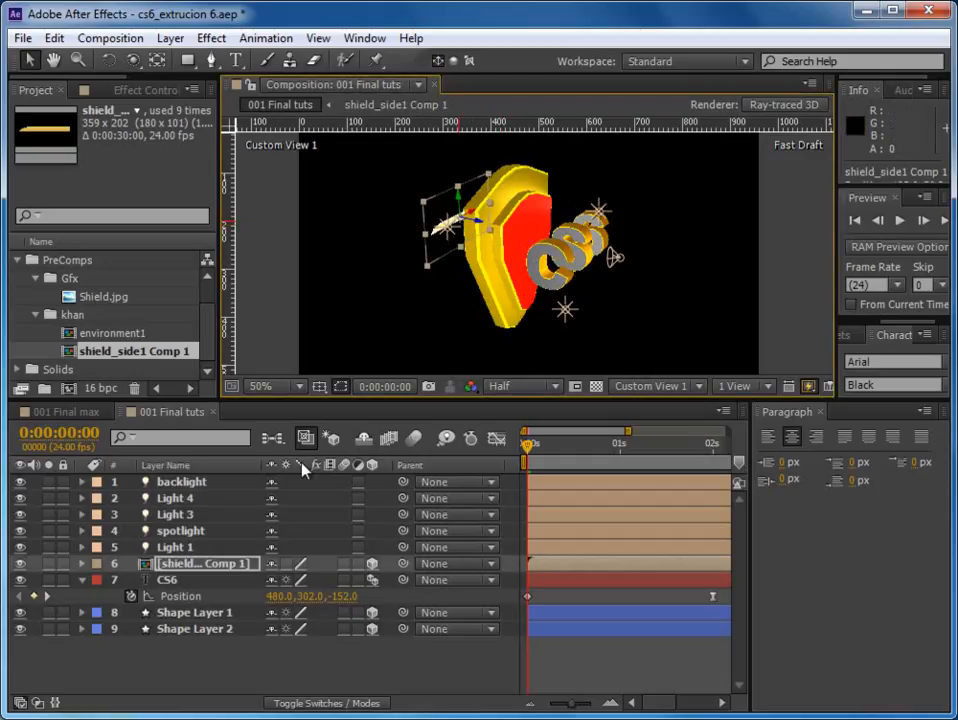
pyautogui.click(285, 564)
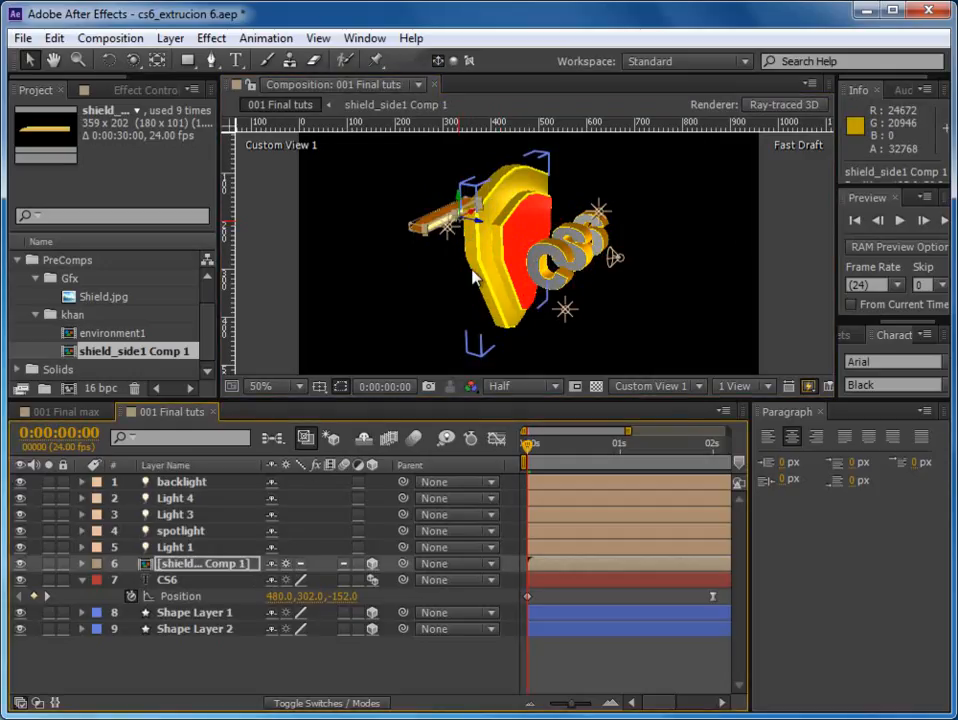
# Step: Set Shape Layer 2's scale to 120%
pyautogui.click(195, 629)
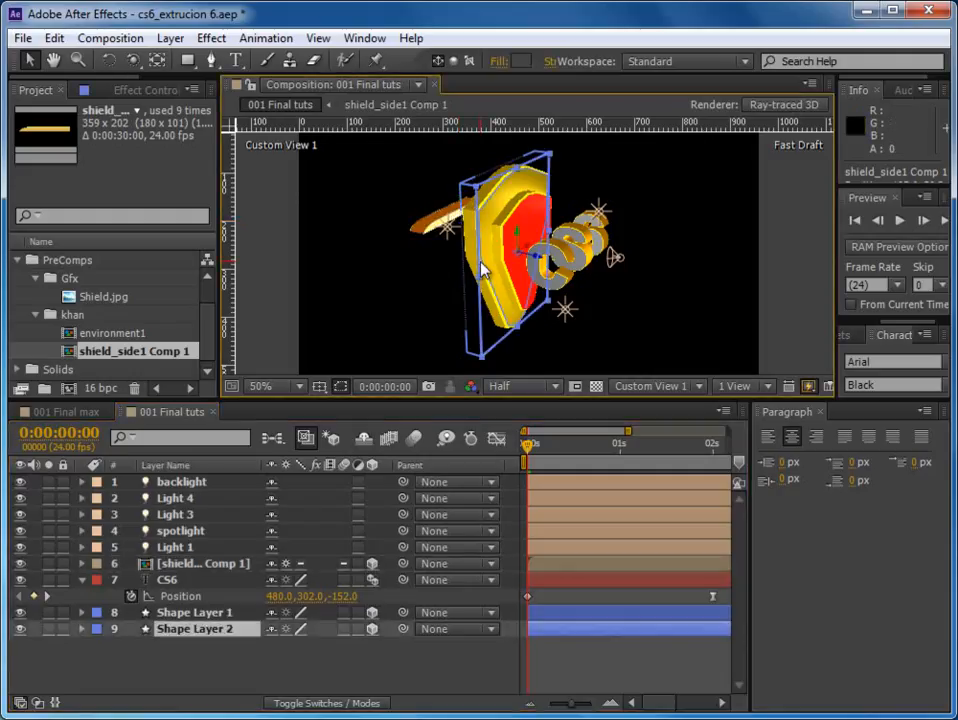
pyautogui.press('s')
pyautogui.moveTo(290, 645); pyautogui.dragTo(338, 633)
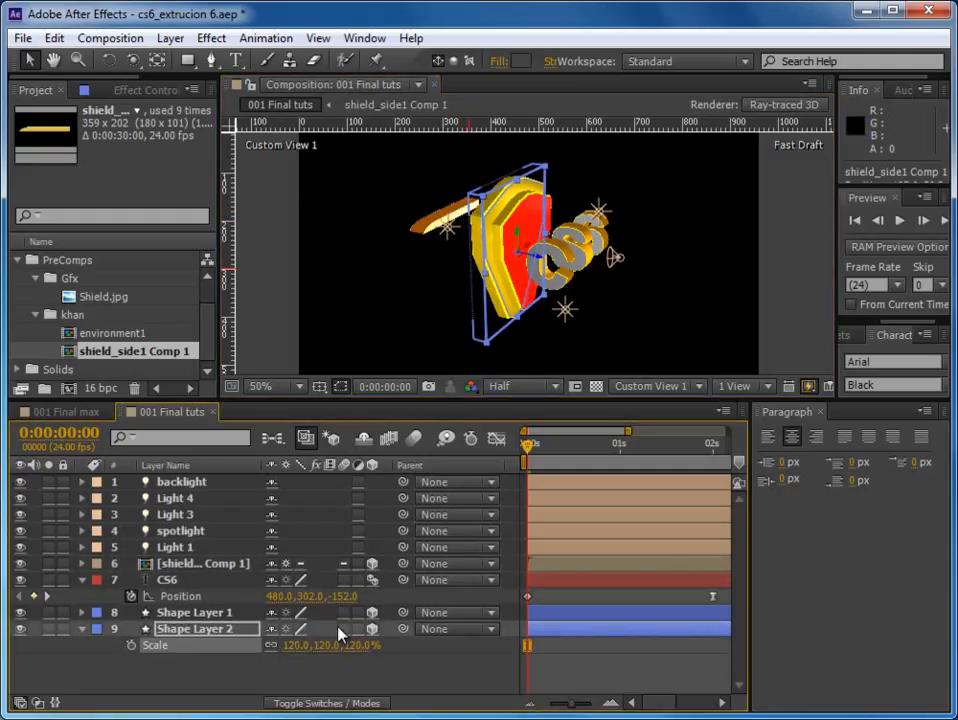
pyautogui.click(449, 229)
pyautogui.scroll(2, 487, 272)
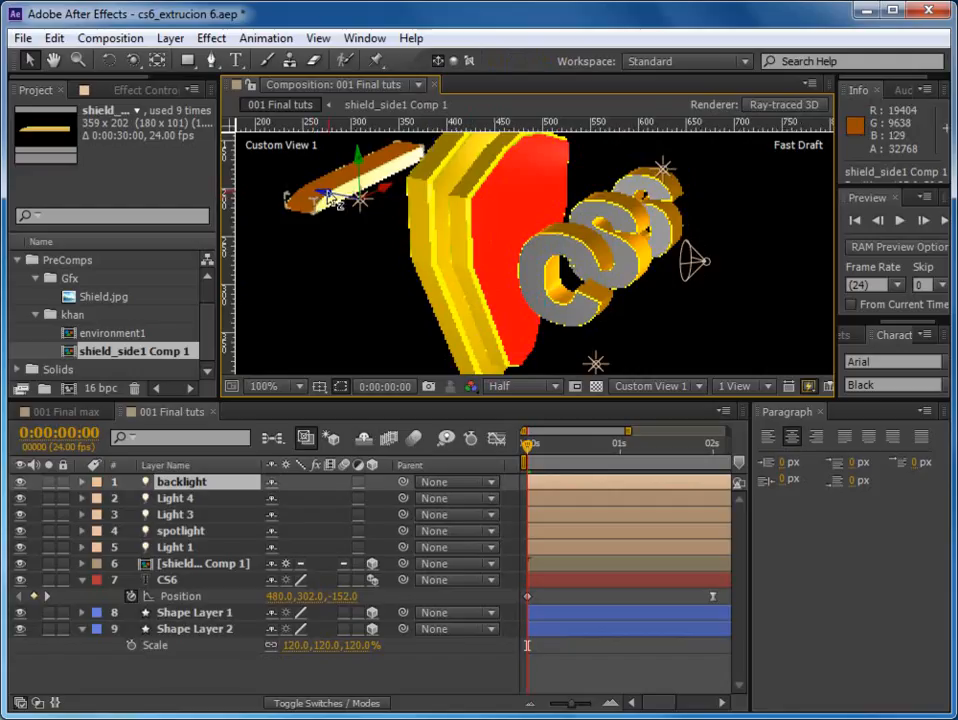
pyautogui.moveTo(328, 196); pyautogui.dragTo(352, 202)
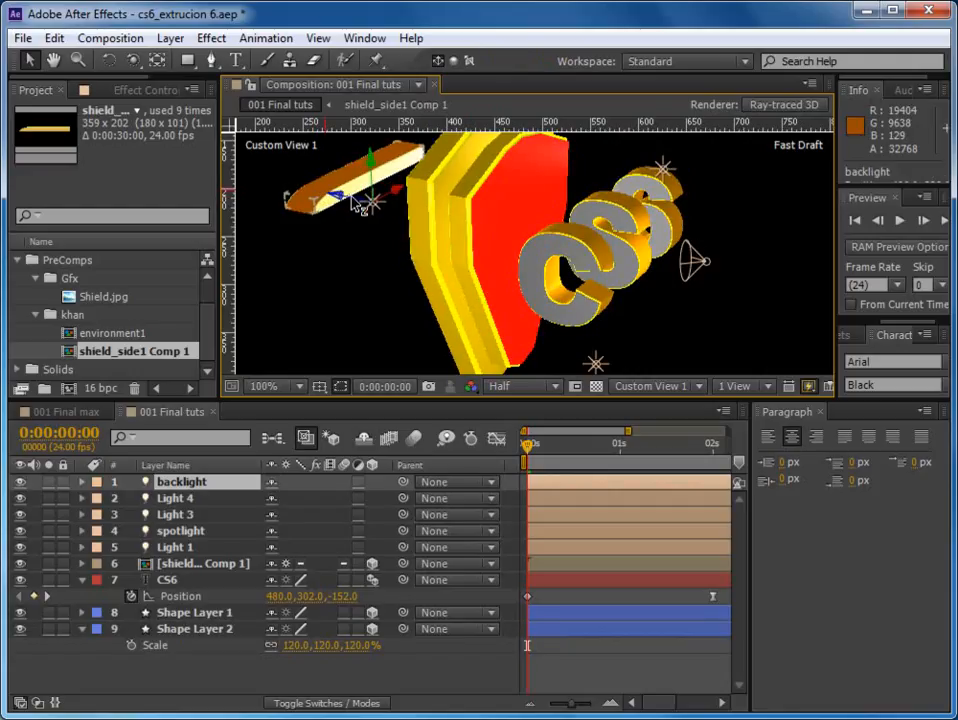
pyautogui.hotkey('ctrl', 'z')
# Step: Move the side bar forward along its Z axis against the back of the shield, checking its depth in the Left view
pyautogui.click(355, 207)
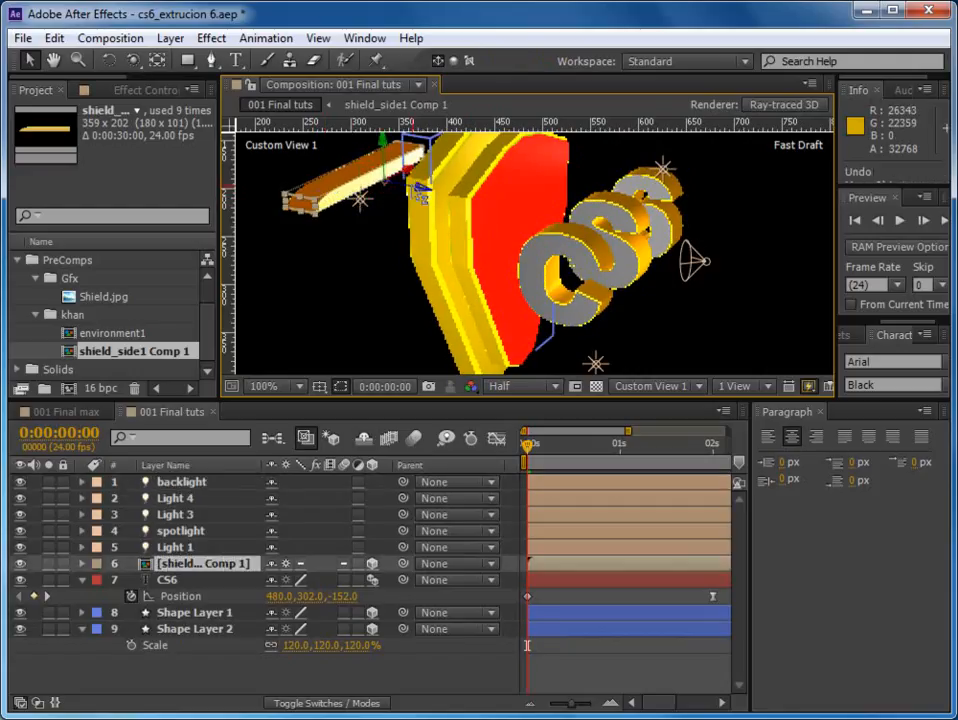
pyautogui.moveTo(421, 195); pyautogui.dragTo(431, 204)
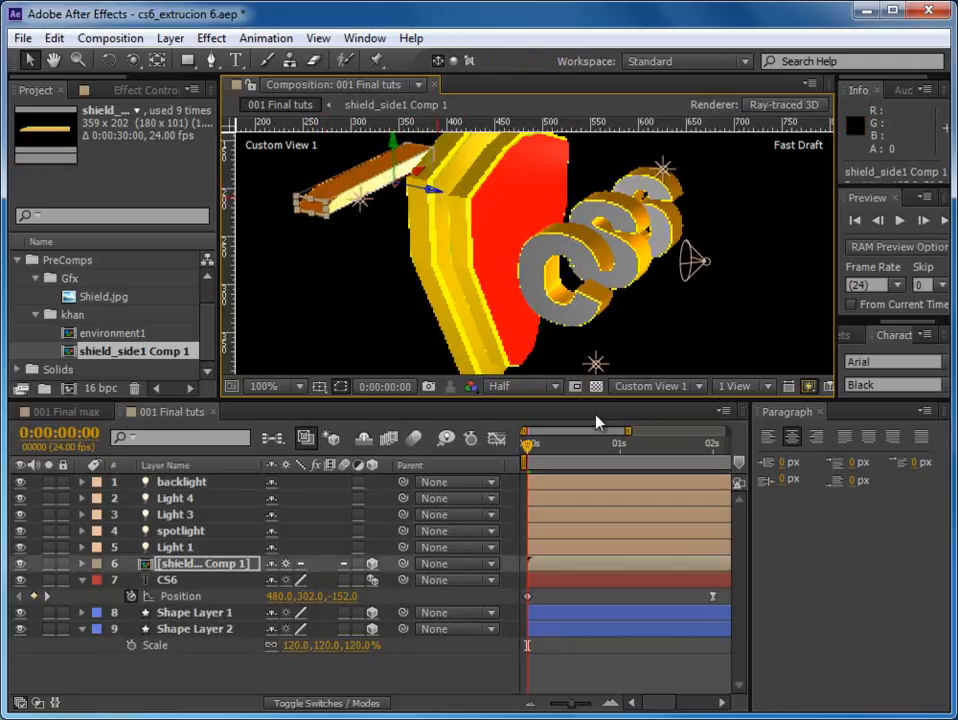
pyautogui.click(650, 388)
pyautogui.click(660, 461)
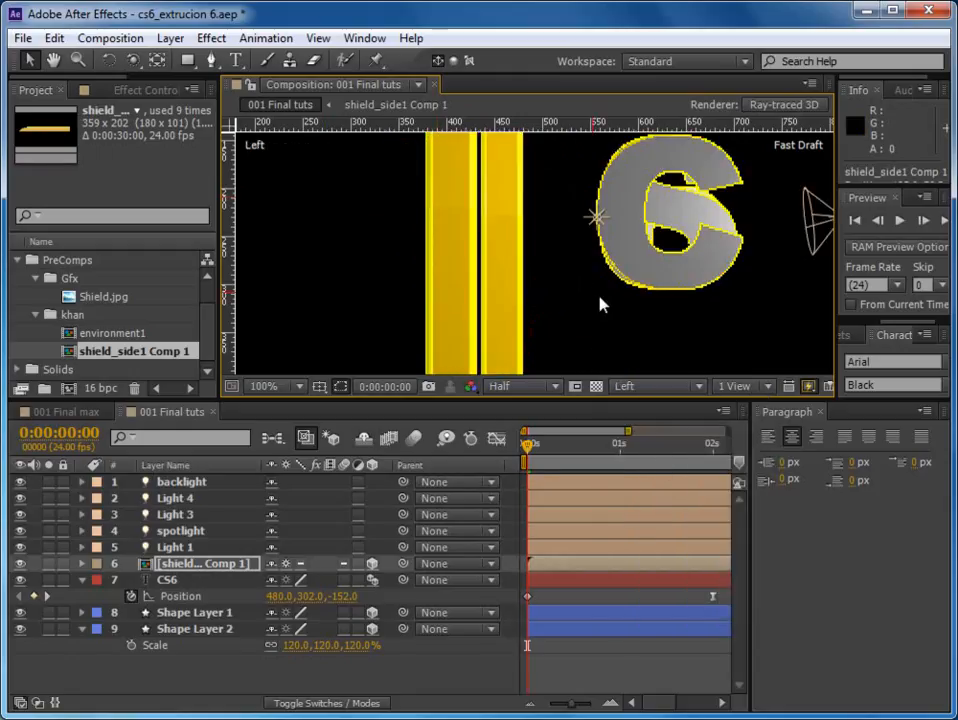
pyautogui.scroll(-2, 590, 300)
pyautogui.moveTo(501, 155); pyautogui.dragTo(543, 297)
pyautogui.scroll(1, 520, 207)
pyautogui.click(647, 388)
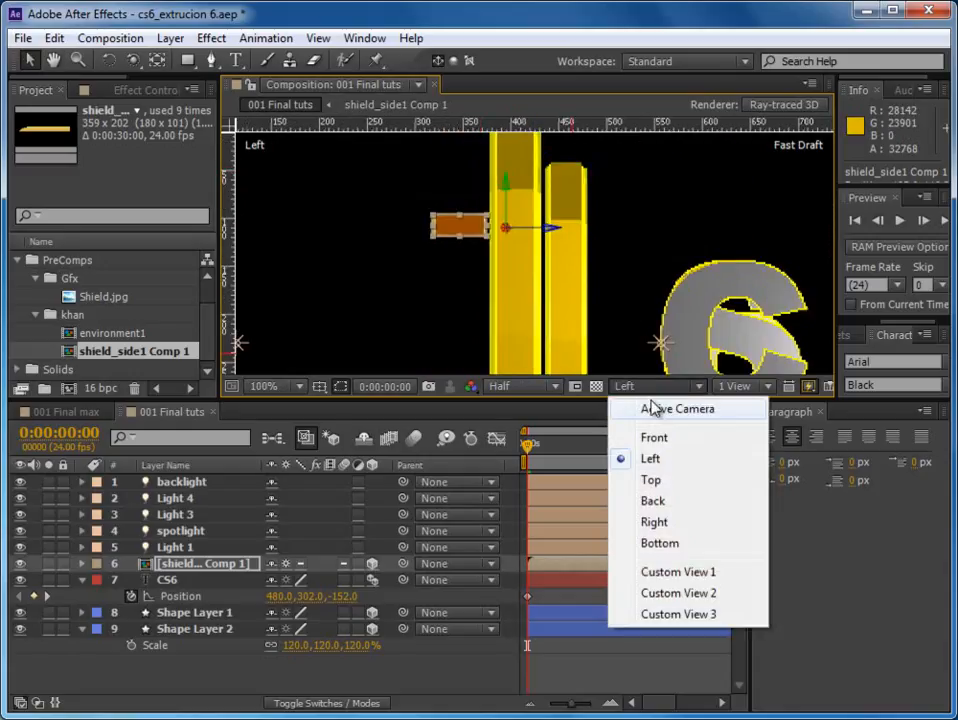
pyautogui.click(678, 573)
pyautogui.scroll(-1, 545, 297)
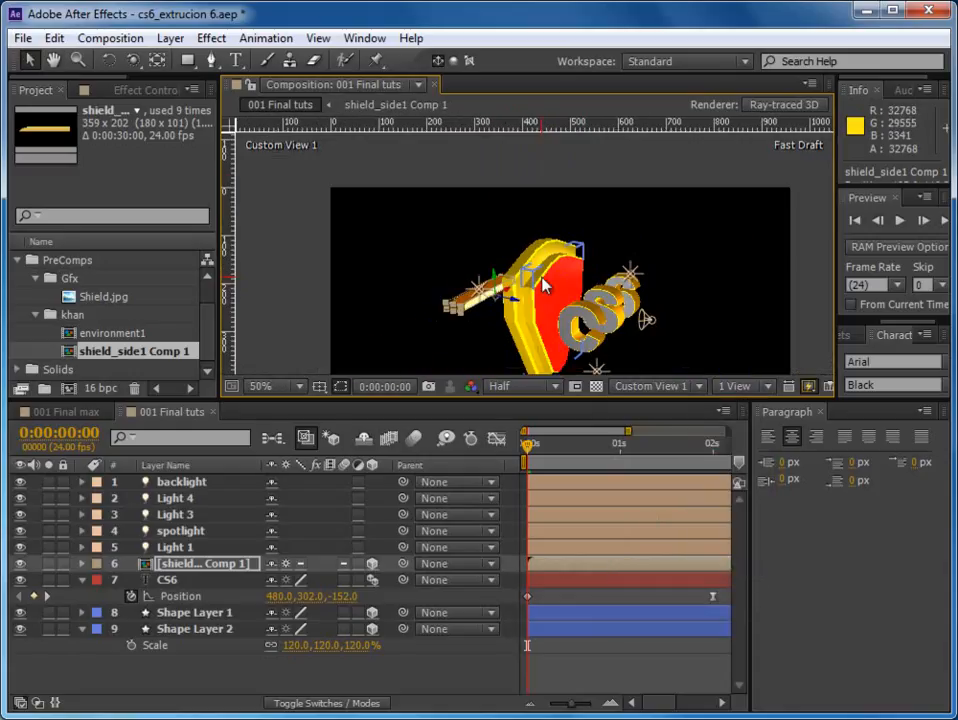
# Step: Enlarge the composition viewer and close the Paragraph panel while checking the side bar from different angles
pyautogui.press('c')
pyautogui.moveTo(475, 262); pyautogui.dragTo(542, 276)
pyautogui.moveTo(440, 266); pyautogui.dragTo(460, 246)
pyautogui.press('h')
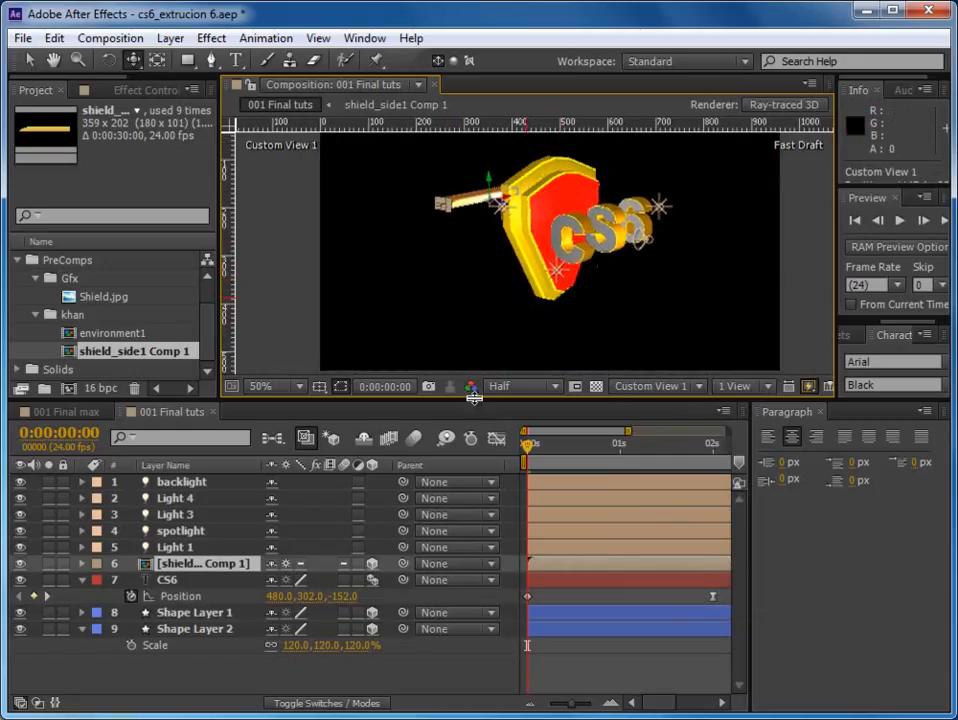
pyautogui.moveTo(500, 403); pyautogui.dragTo(500, 488)
pyautogui.click(821, 497)
pyautogui.scroll(1, 588, 300)
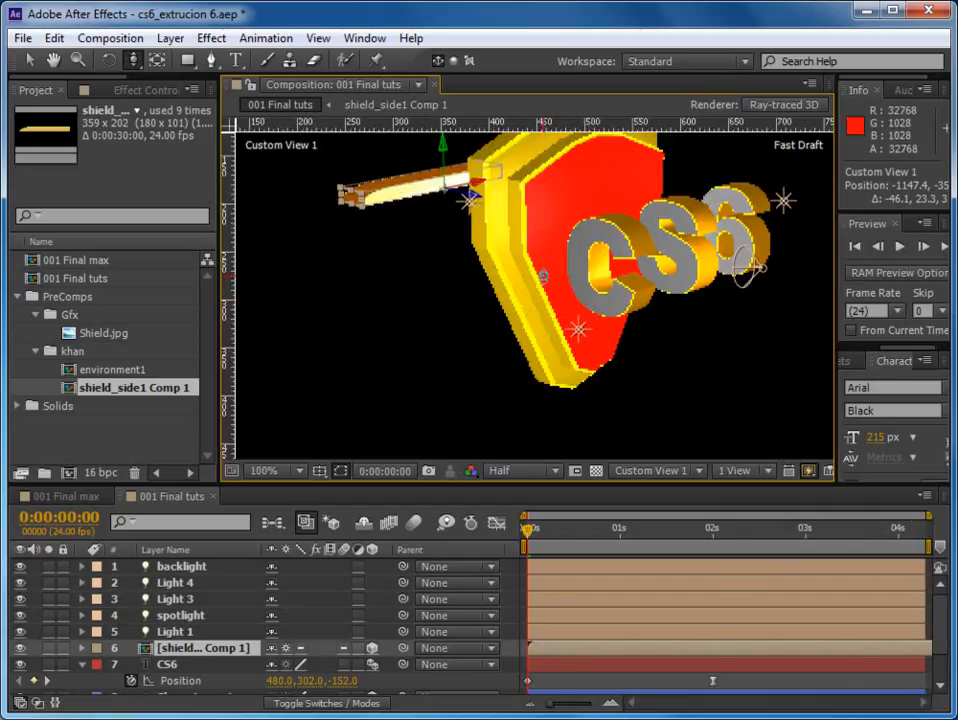
pyautogui.moveTo(543, 275); pyautogui.dragTo(450, 261)
# Step: In the Front view, slide the side bar outward to X about 101.6, just outside the shield's left edge
pyautogui.click(655, 470)
pyautogui.click(642, 523)
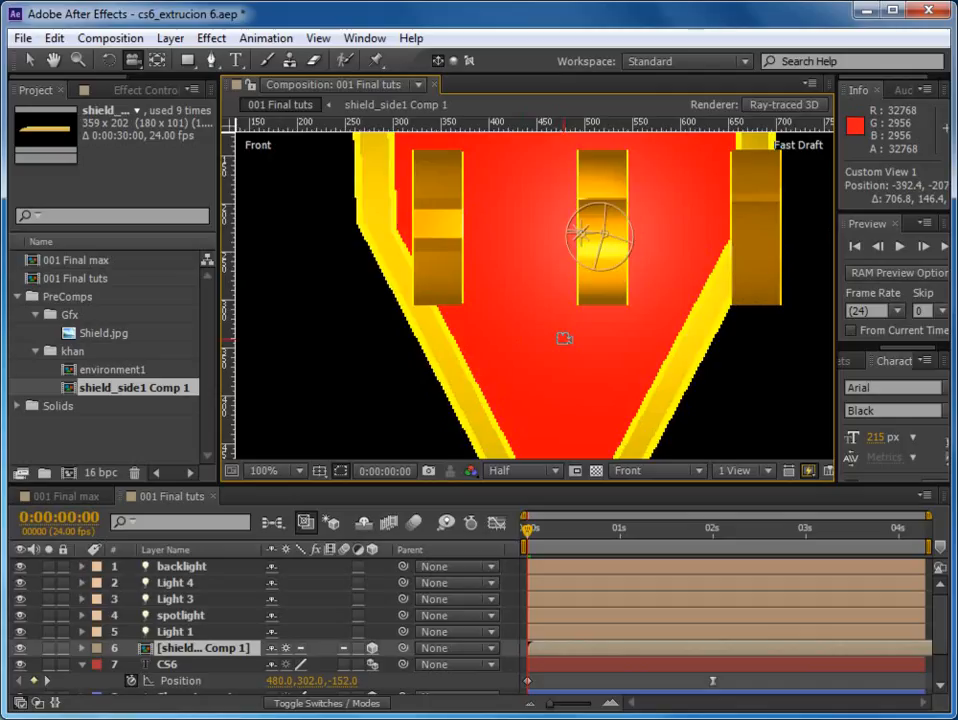
pyautogui.scroll(-1, 565, 339)
pyautogui.click(29, 60)
pyautogui.moveTo(434, 207); pyautogui.dragTo(385, 214)
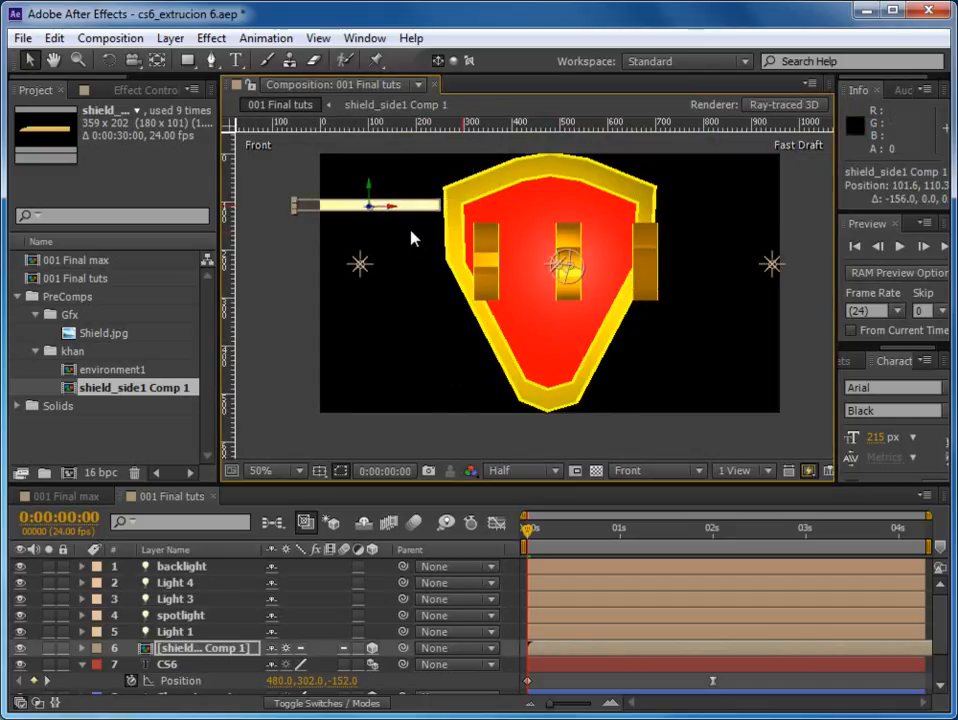
# Step: Move the side bar's anchor point to its inner end, next to the shield's edge
pyautogui.click(157, 60)
pyautogui.moveTo(370, 207); pyautogui.dragTo(442, 207)
pyautogui.click(31, 61)
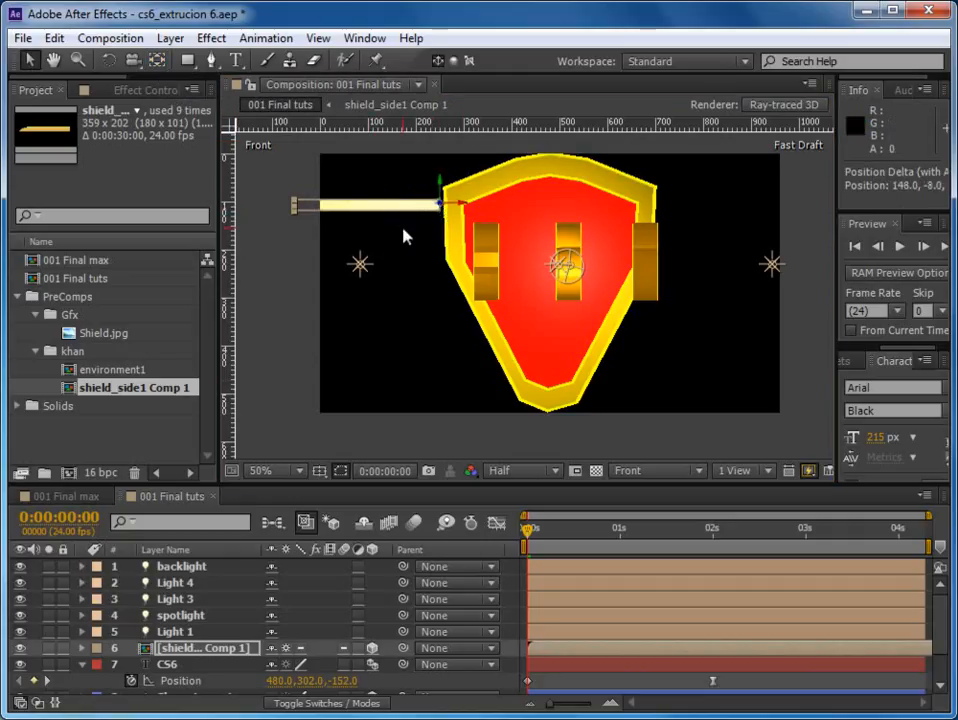
# Step: Set the side bar's Z Rotation to -113° and keyframe it at the first frame
pyautogui.press('r')
pyautogui.moveTo(345, 483); pyautogui.dragTo(345, 447)
pyautogui.moveTo(293, 681); pyautogui.dragTo(175, 679)
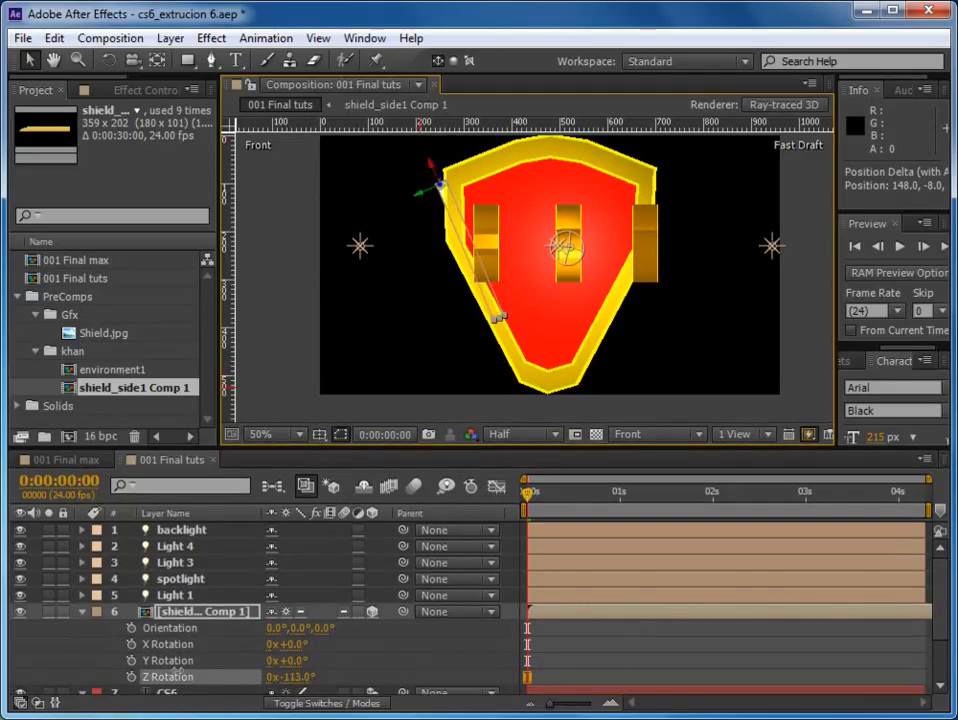
pyautogui.click(131, 677)
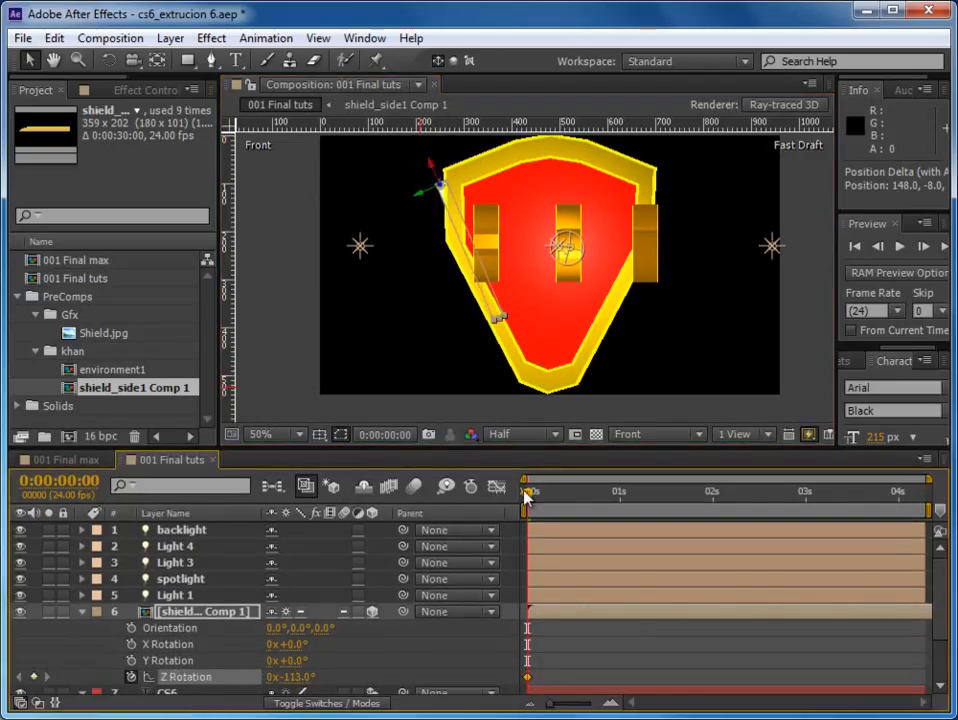
# Step: Key the side bar's Z Rotation to 0° at frame 4 and slide the bar inward behind the shield to X about 435.6
pyautogui.click(924, 246)
pyautogui.click(924, 246)
pyautogui.click(924, 246)
pyautogui.click(924, 246)
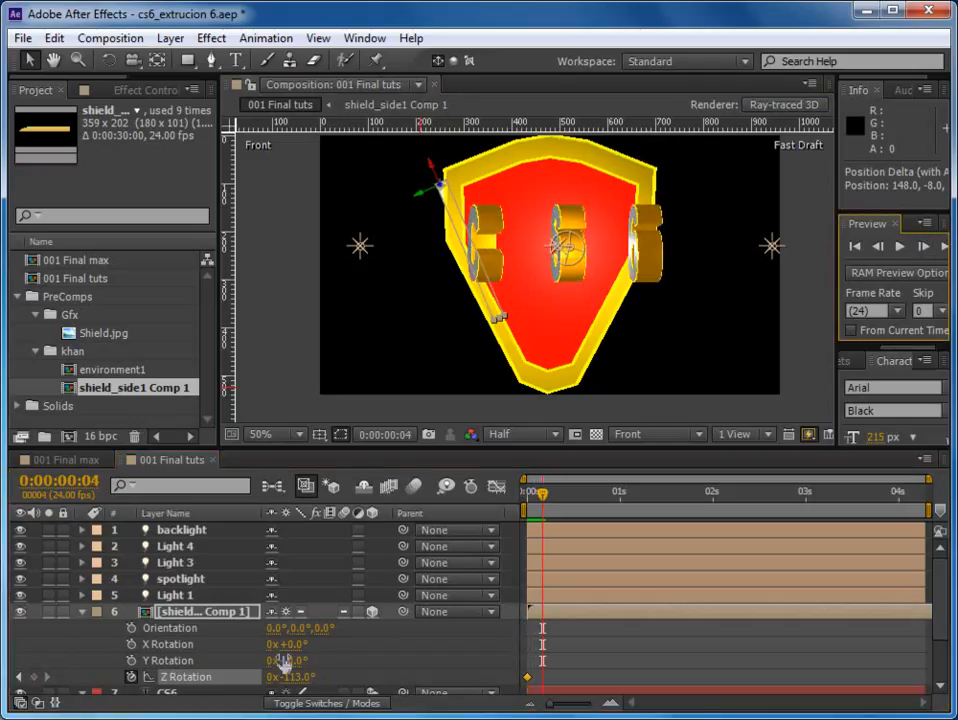
pyautogui.moveTo(296, 683); pyautogui.dragTo(353, 690)
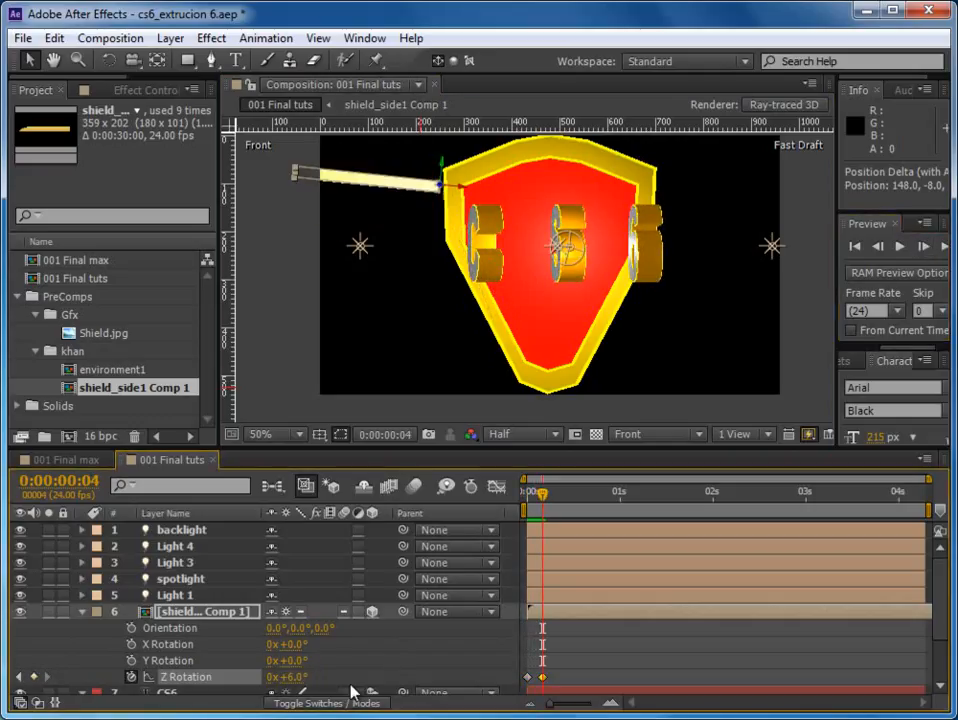
pyautogui.click(298, 677)
pyautogui.write('0')
pyautogui.press('Return')
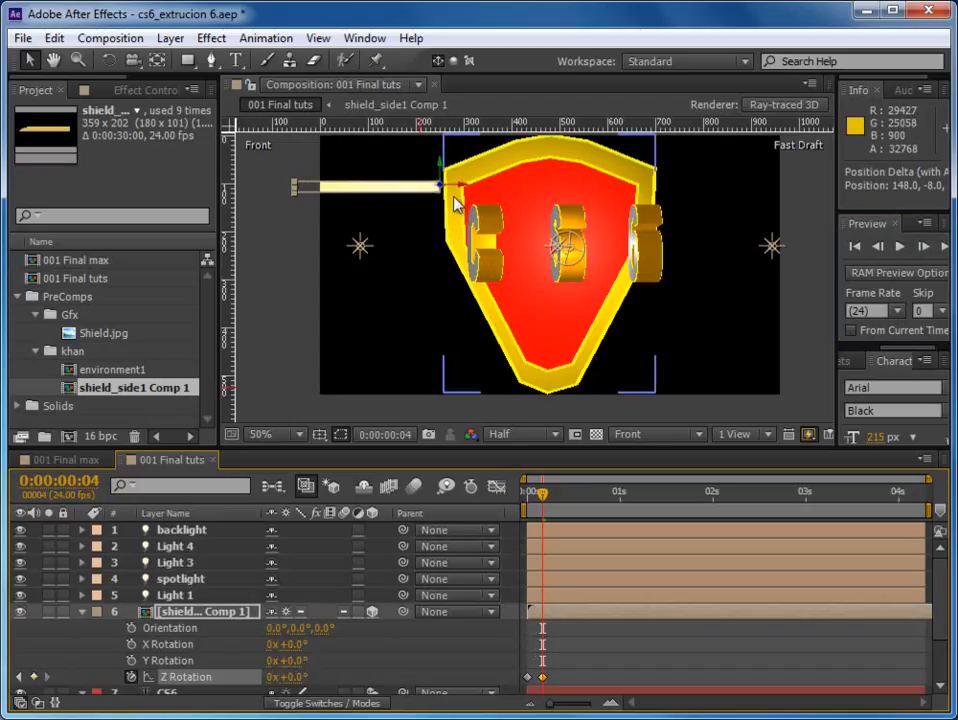
pyautogui.moveTo(512, 190); pyautogui.dragTo(559, 190)
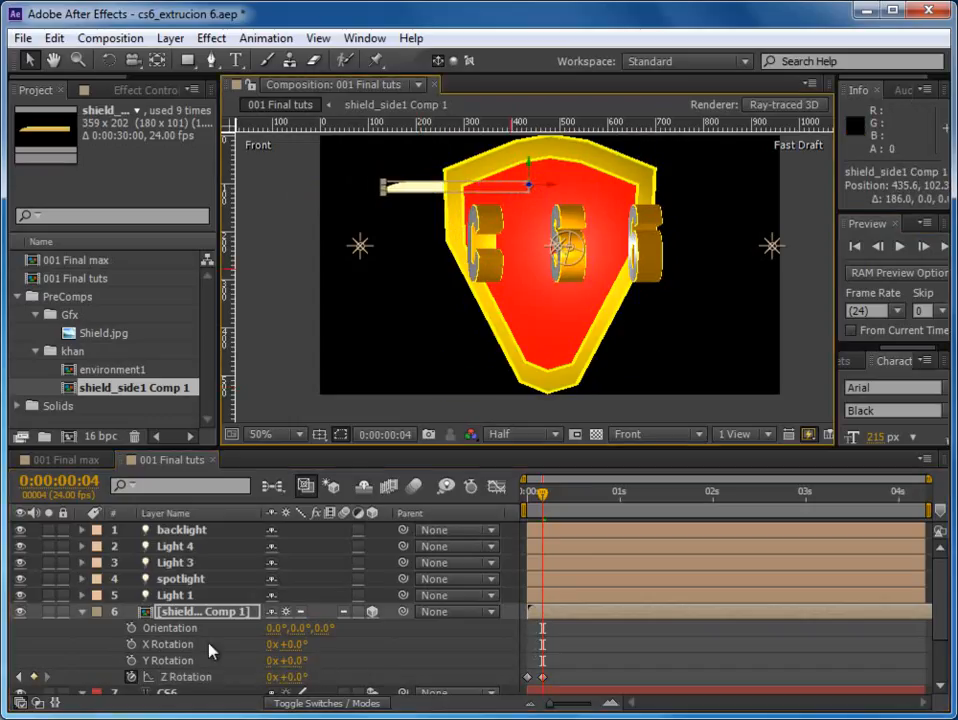
# Step: Duplicate the side bar, mirror the copy with an X scale of -100%, and move it to X about 507.6
pyautogui.hotkey('ctrl', 'd')
pyautogui.press('s')
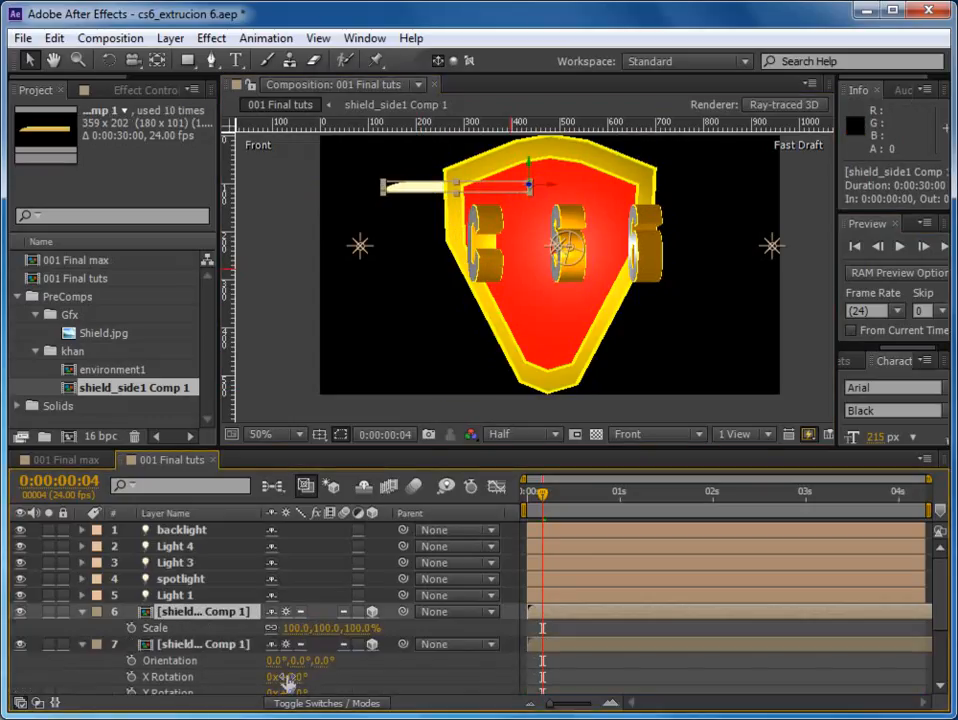
pyautogui.click(295, 628)
pyautogui.write('-100')
pyautogui.press('Return')
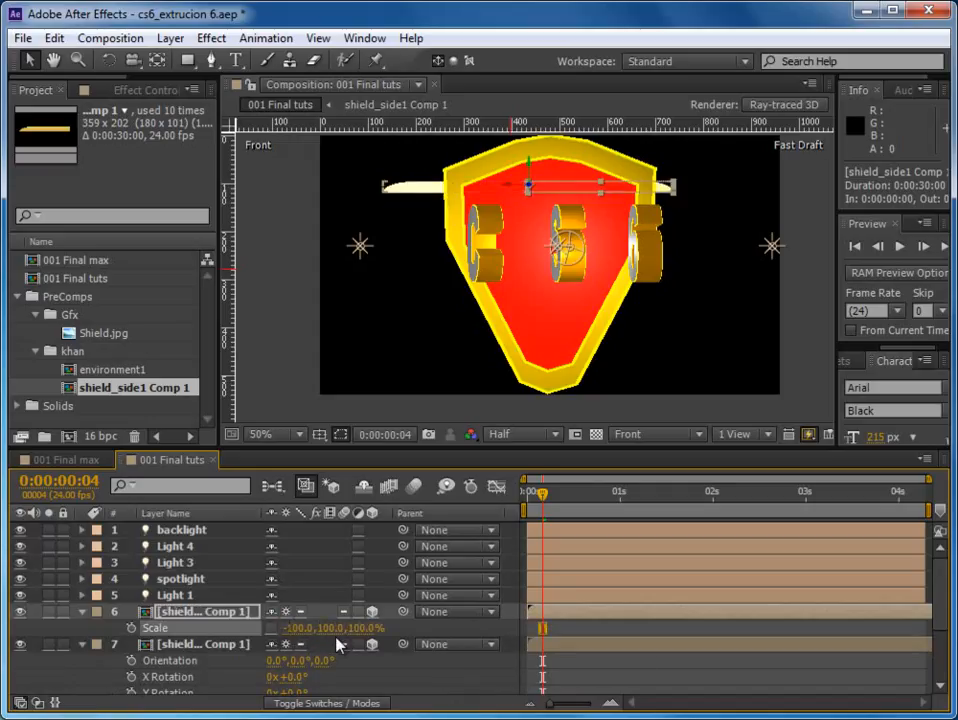
pyautogui.moveTo(514, 188); pyautogui.dragTo(547, 188)
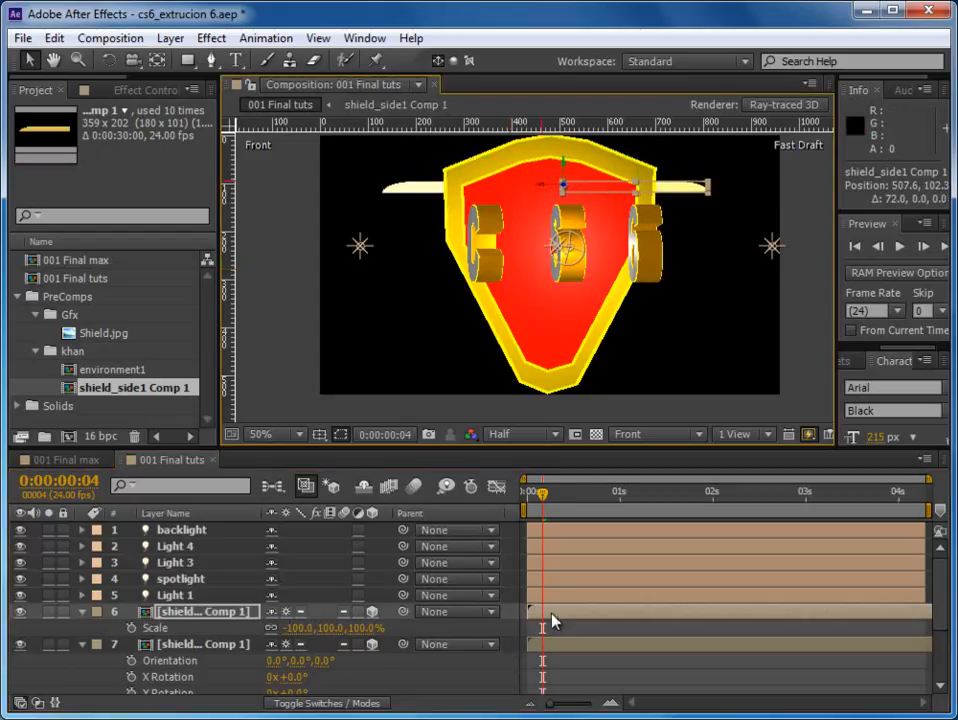
# Step: Set the mirrored side bar's Z Rotation to 113° at the first frame
pyautogui.hotkey('alt', 'shift', 'r')
pyautogui.moveTo(543, 496); pyautogui.dragTo(527, 496)
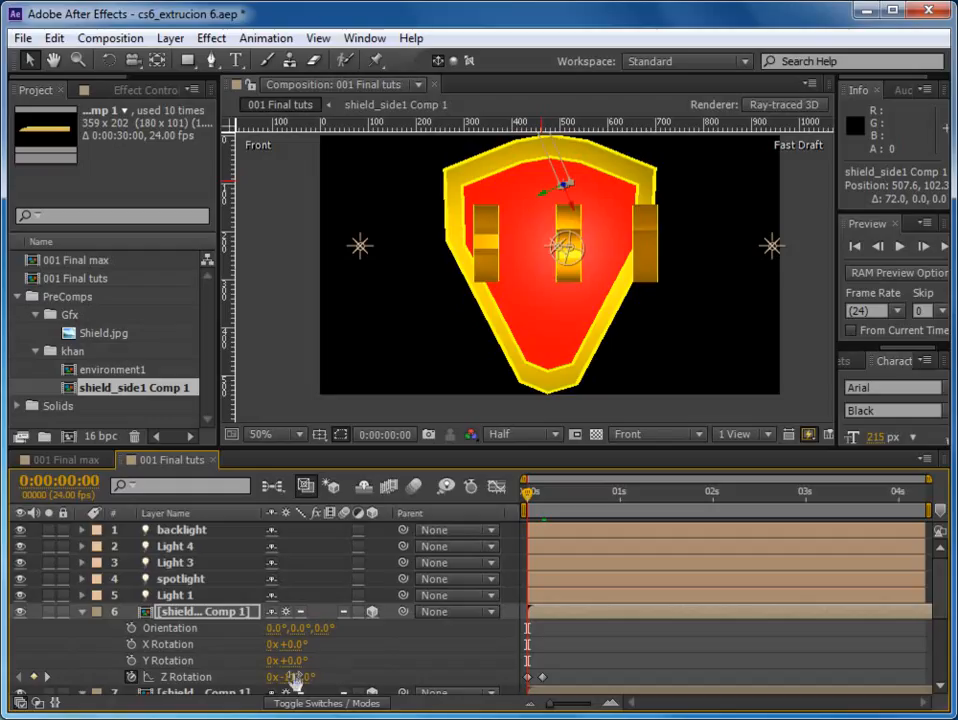
pyautogui.write('113')
pyautogui.press('Return')
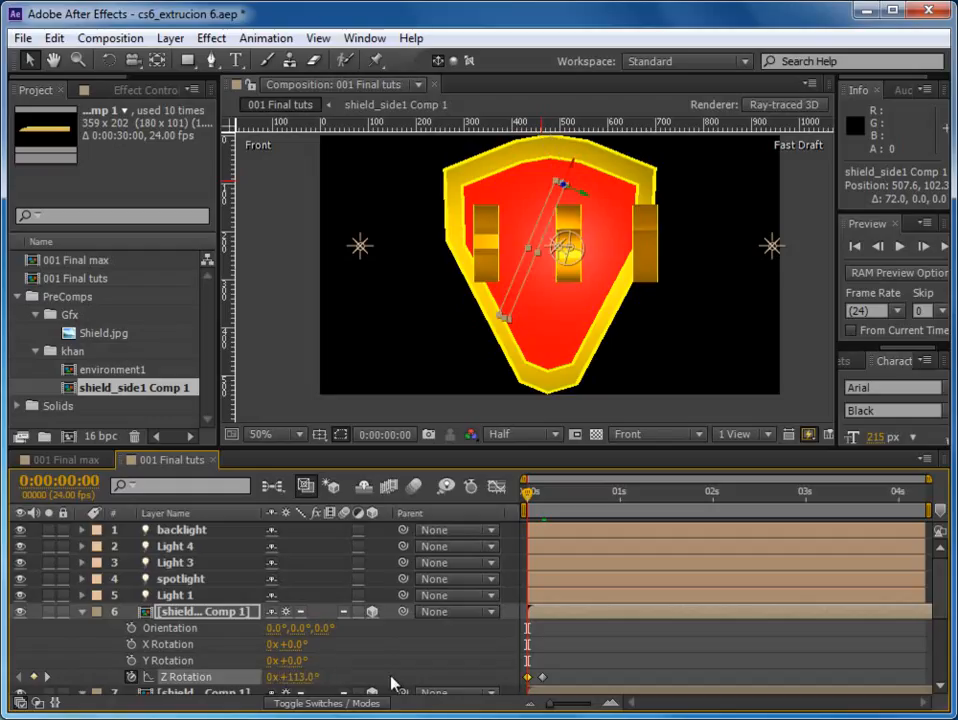
# Step: Apply easing to the ending Z Rotation keyframe of both side bars
pyautogui.moveTo(527, 496); pyautogui.dragTo(569, 498)
pyautogui.click(563, 679)
pyautogui.click(542, 678)
pyautogui.rightClick(543, 679)
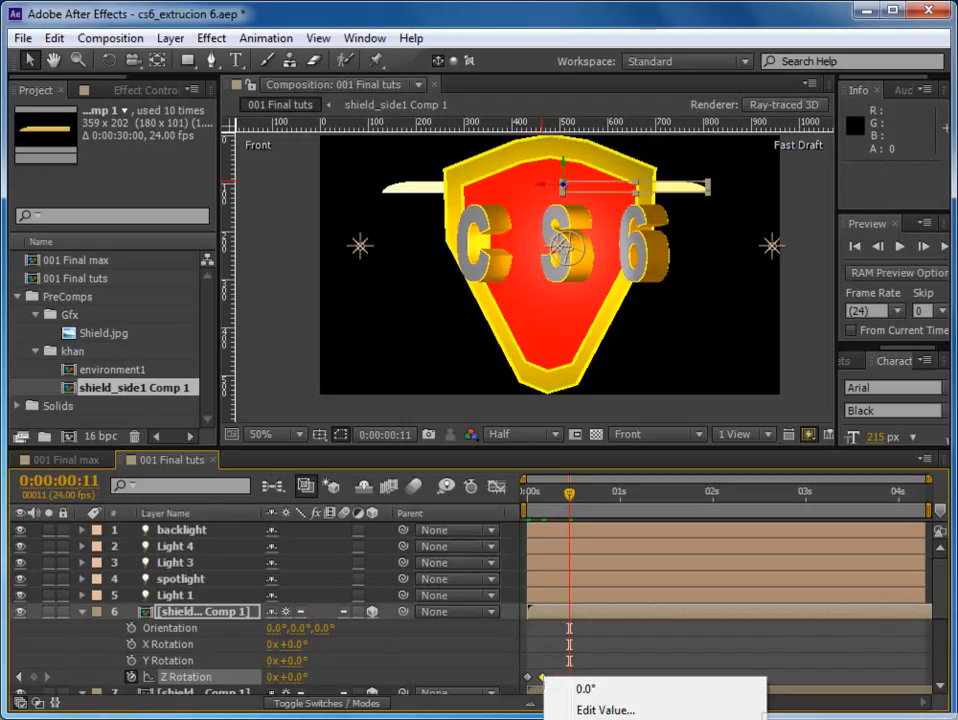
pyautogui.press('Escape')
pyautogui.scroll(-3, 945, 625)
pyautogui.scroll(-1, 945, 625)
pyautogui.click(541, 674)
pyautogui.rightClick(541, 675)
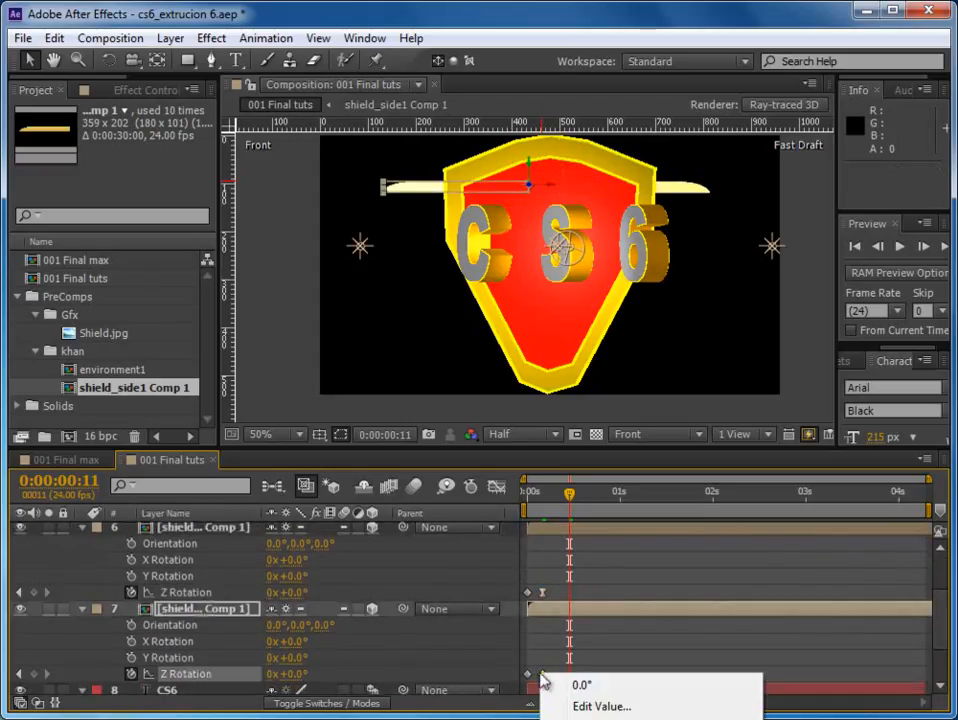
pyautogui.click(800, 719)
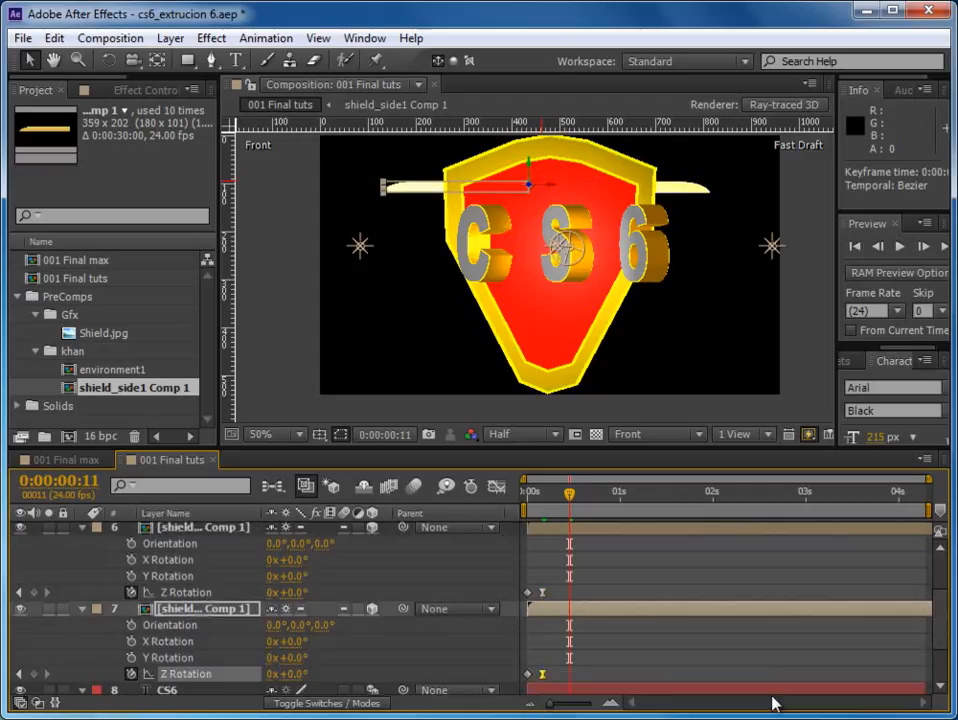
pyautogui.click(756, 676)
# Step: Duplicate both side bars, stack the copies above the originals, and lower them to Y 136.3 as a second row
pyautogui.click(83, 528)
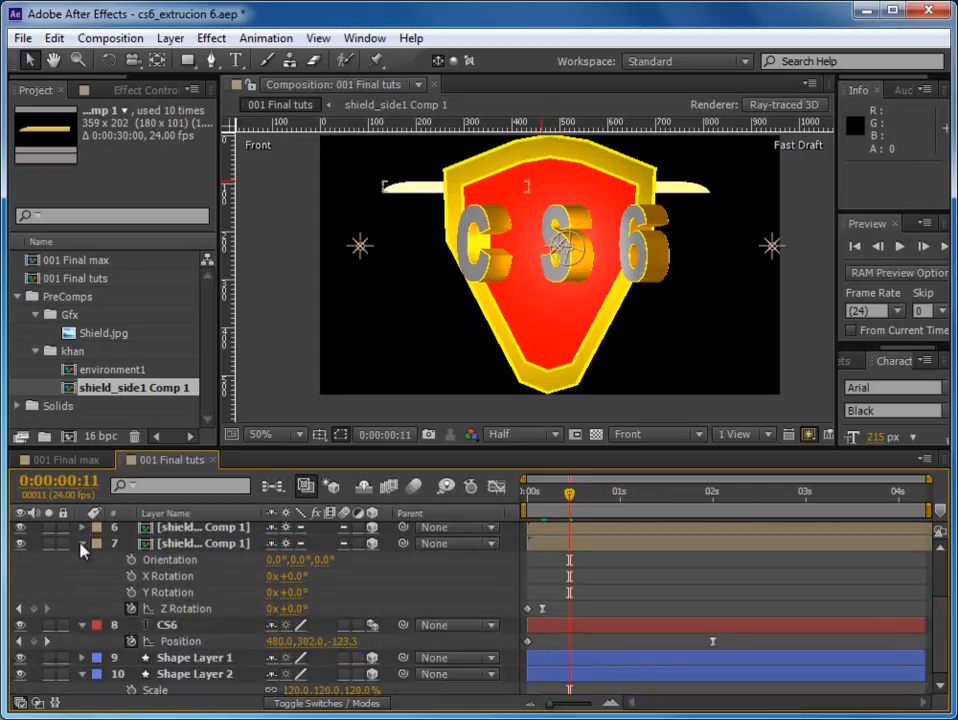
pyautogui.click(82, 544)
pyautogui.click(552, 604)
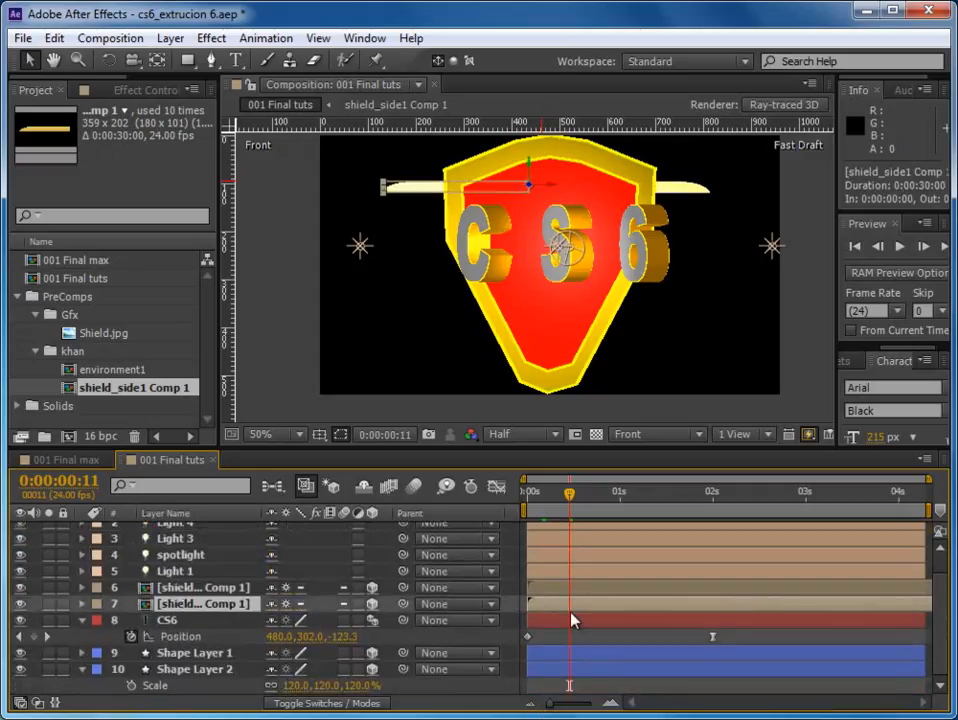
pyautogui.keyDown('shift'); pyautogui.click(560, 589); pyautogui.keyUp('shift')
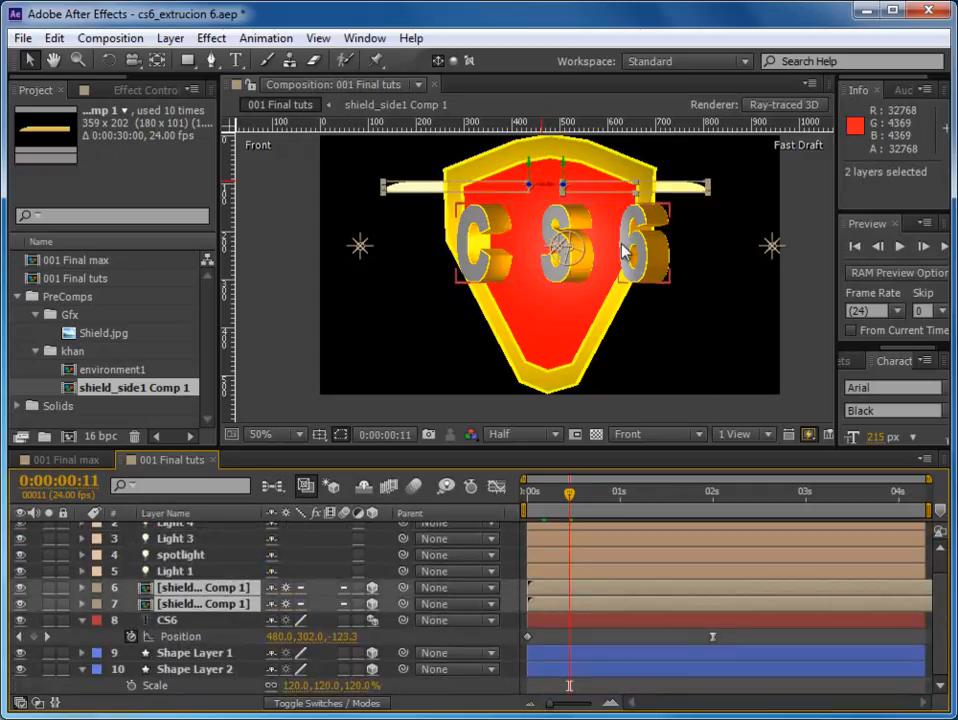
pyautogui.hotkey('ctrl', 'd')
pyautogui.moveTo(185, 606); pyautogui.dragTo(183, 597)
pyautogui.moveTo(565, 172); pyautogui.dragTo(565, 189)
# Step: Spread the second-row side bars outward, placing the mirrored one at X 547.6 and the other at X 395.6
pyautogui.click(736, 258)
pyautogui.click(692, 204)
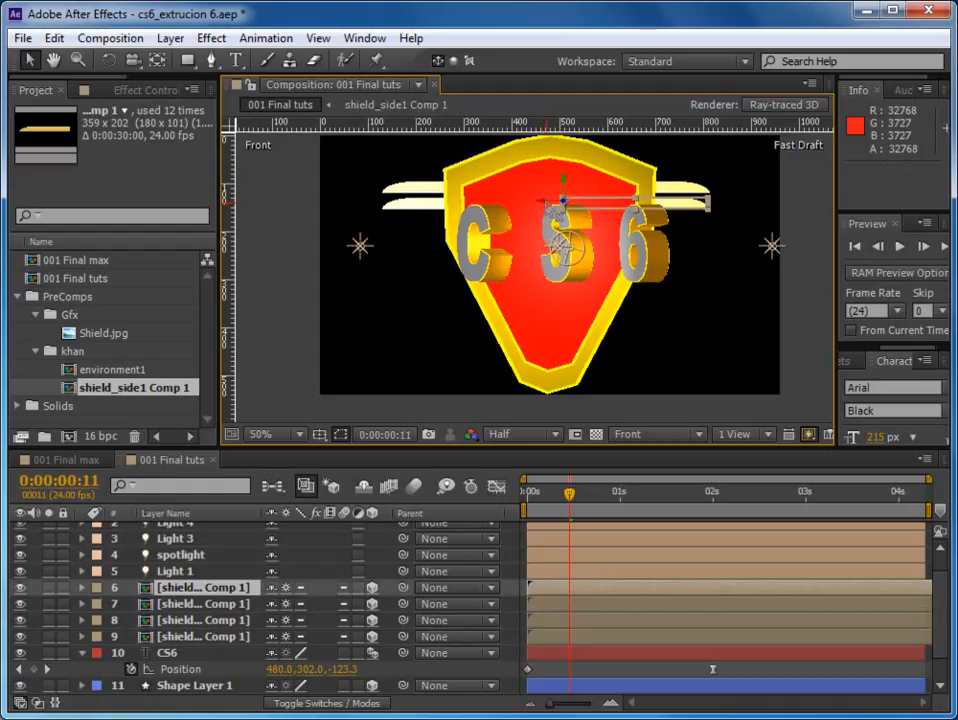
pyautogui.moveTo(565, 200); pyautogui.dragTo(574, 200)
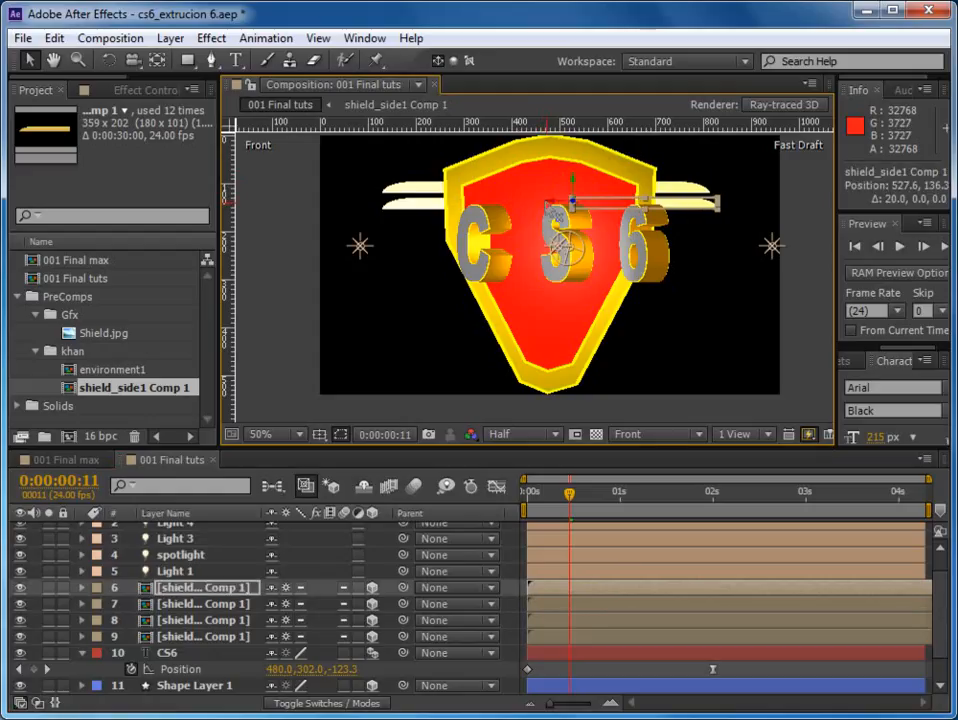
pyautogui.click(410, 205)
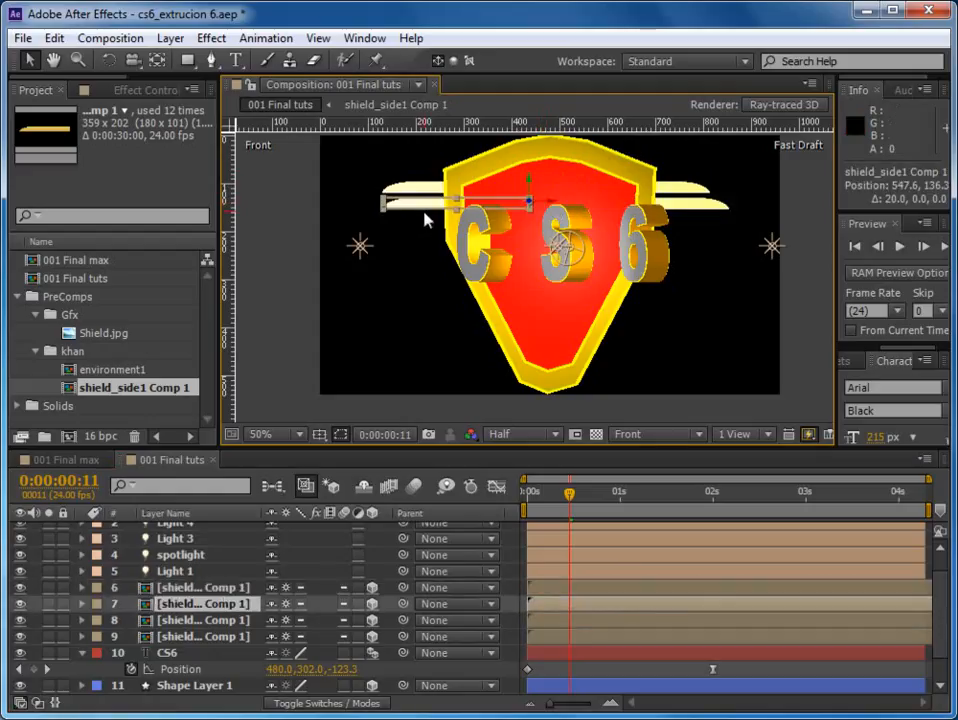
pyautogui.hotkey('shift', 'Left')
pyautogui.hotkey('shift', 'Left')
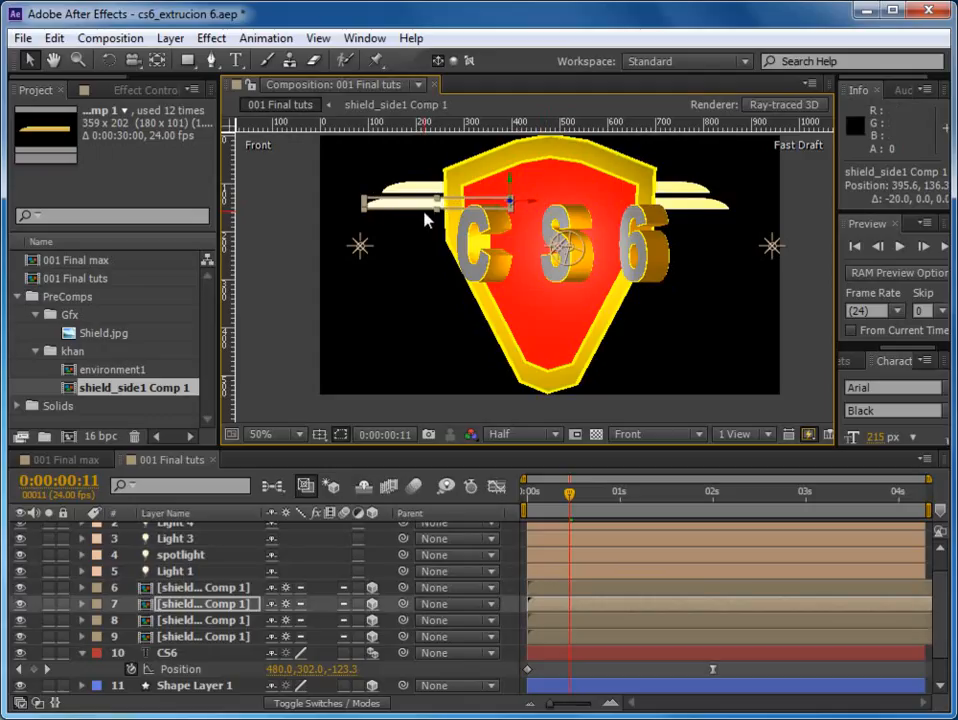
# Step: Duplicate the second-row side bars, stack the copies at the top of the bar layers, and lower them to Y 170.3
pyautogui.keyDown('shift'); pyautogui.click(213, 590); pyautogui.keyUp('shift')
pyautogui.hotkey('ctrl', 'd')
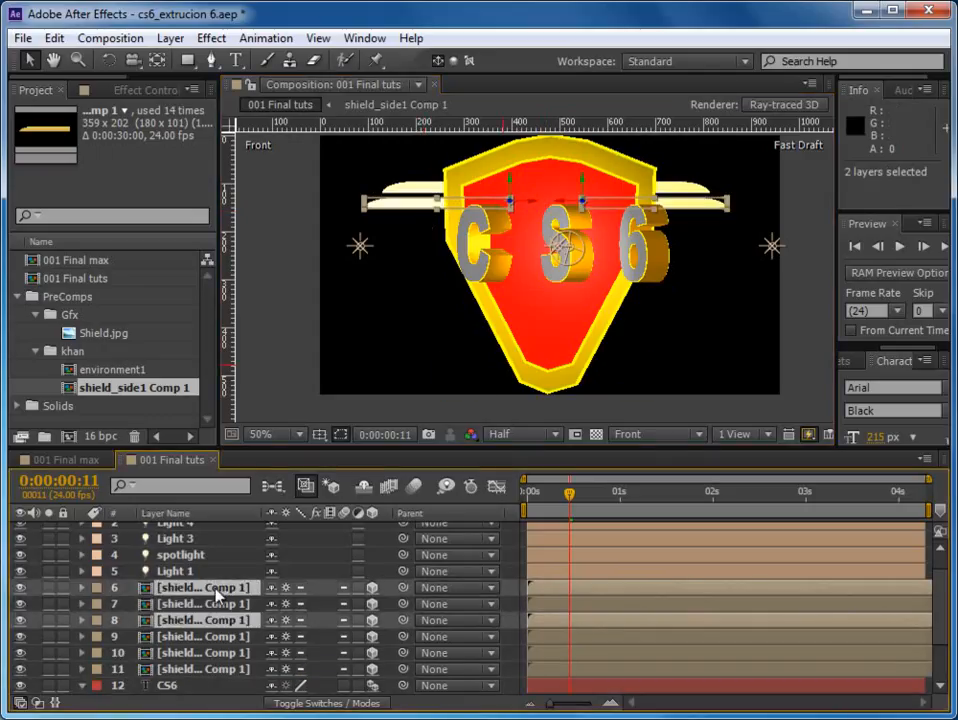
pyautogui.moveTo(213, 625); pyautogui.dragTo(214, 605)
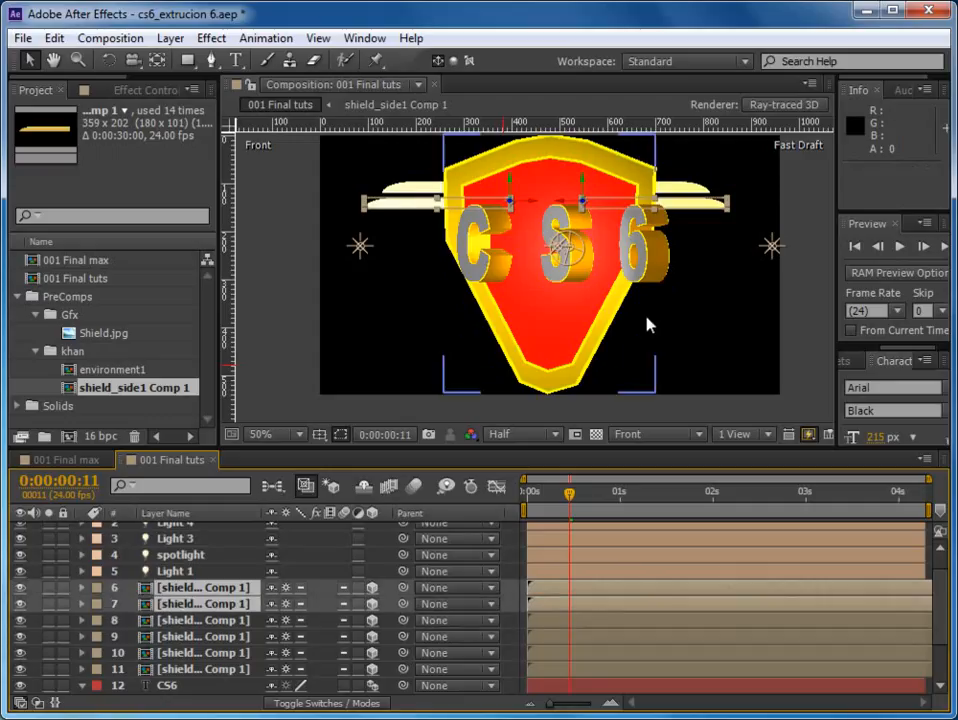
pyautogui.press('Down')
pyautogui.press('Down')
pyautogui.press('Down')
pyautogui.press('Down')
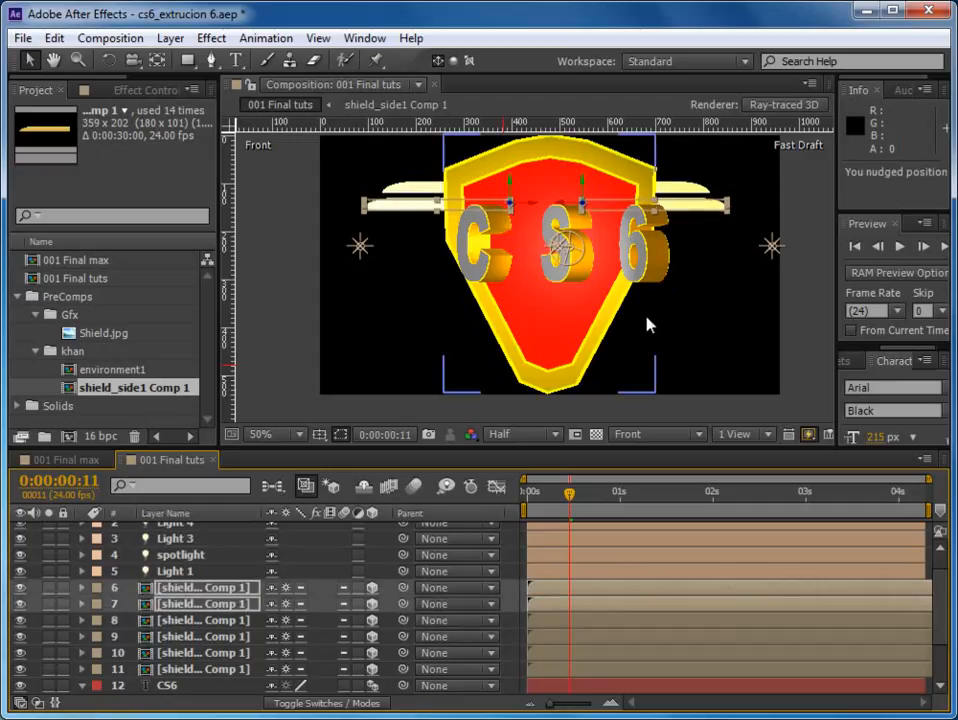
pyautogui.press('Down')
pyautogui.press('Down')
pyautogui.press('Down')
pyautogui.press('Down')
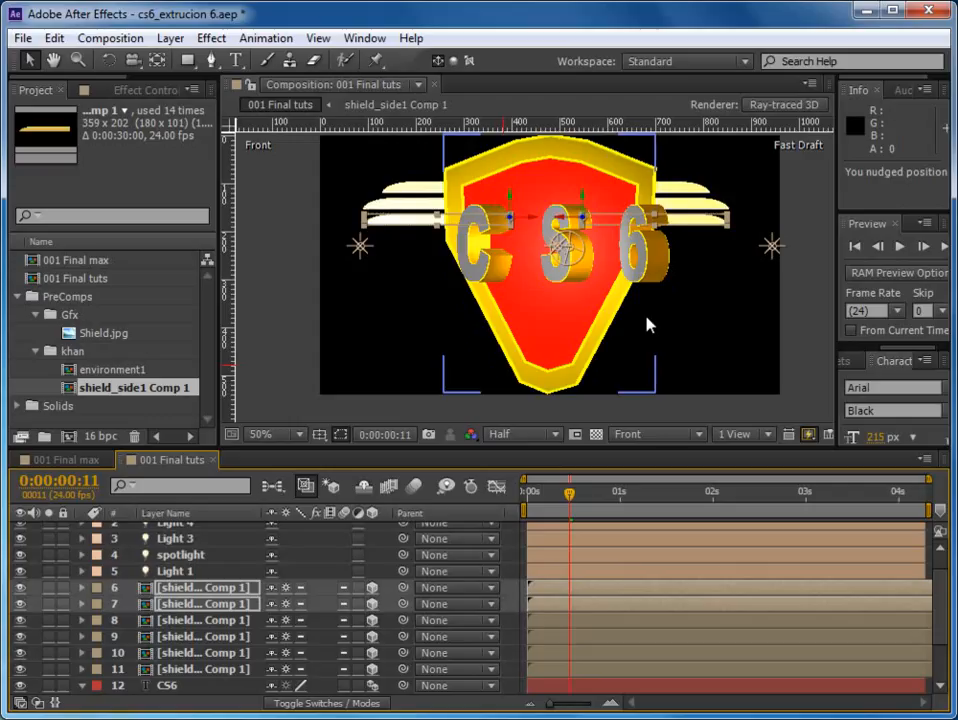
# Step: Spread the third-row side bars outward, placing the mirrored one at X 587.6 and the other at X 355.6
pyautogui.hotkey('ctrl', 'Down')
pyautogui.hotkey('ctrl', 'Up')
pyautogui.hotkey('ctrl', 'Up')
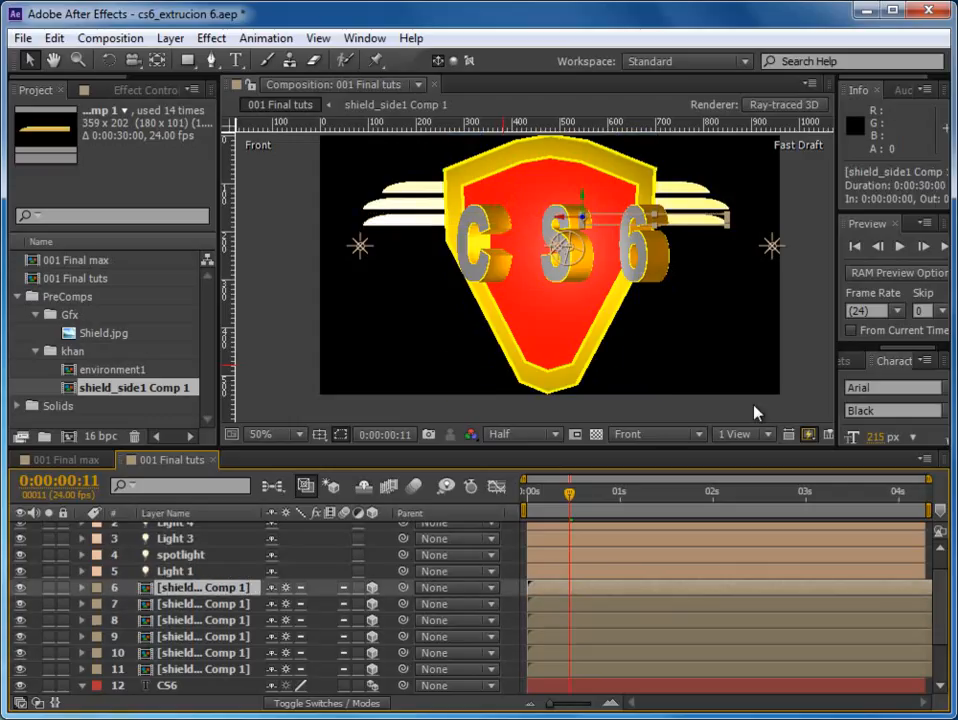
pyautogui.hotkey('shift', 'Right')
pyautogui.hotkey('shift', 'Right')
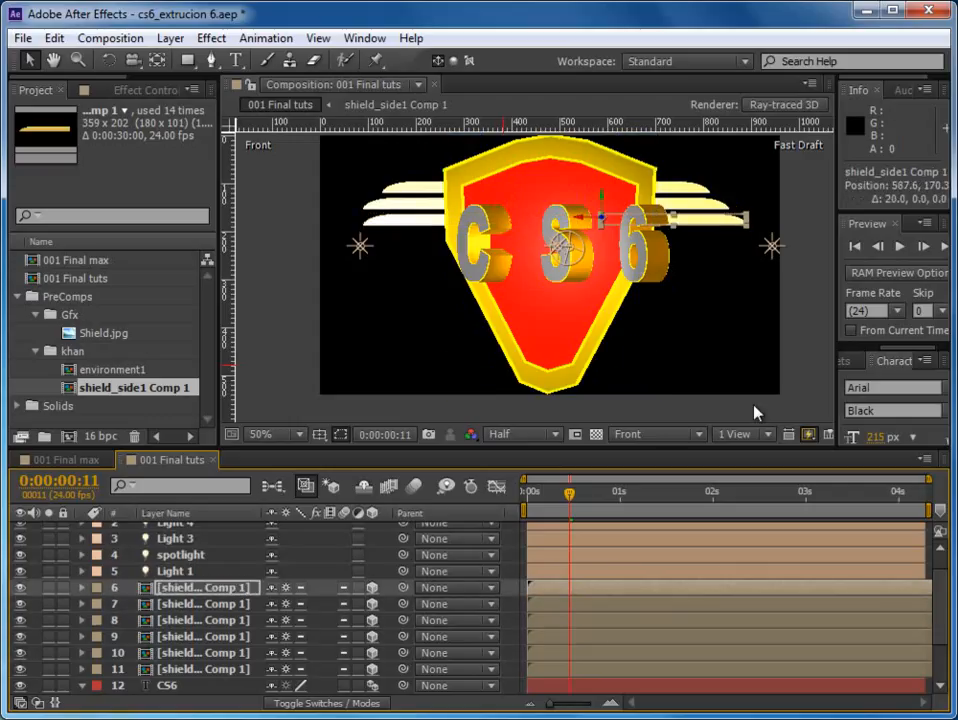
pyautogui.click(631, 607)
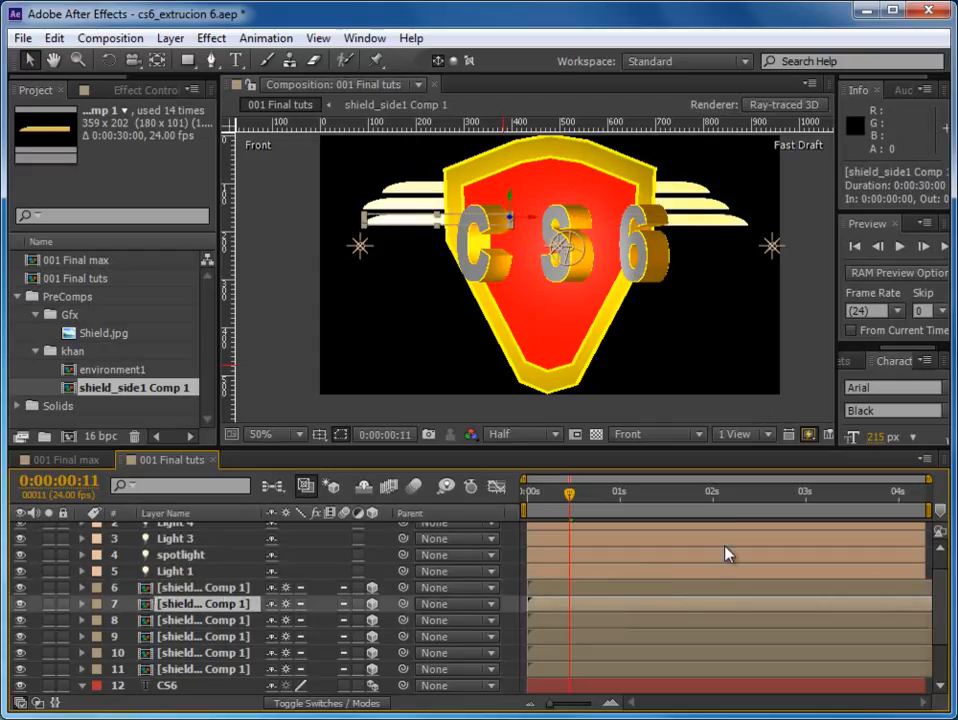
pyautogui.hotkey('shift', 'Left')
pyautogui.hotkey('shift', 'Left')
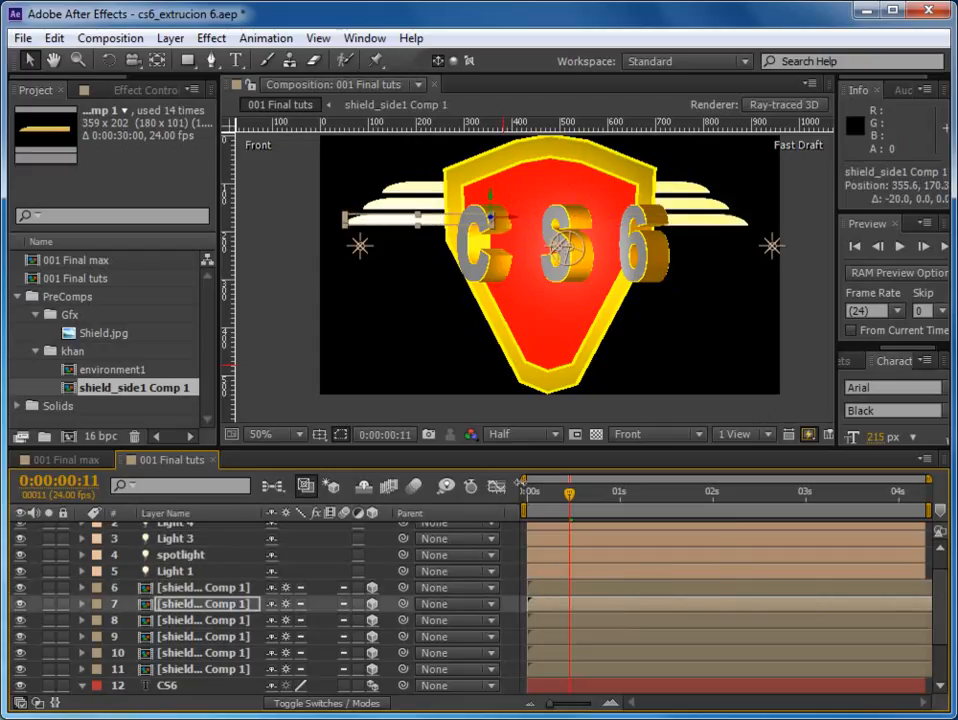
# Step: Stagger the wing animation by shifting the second-row bar layers to start at frame 1 and the third-row layers at frame 2
pyautogui.moveTo(533, 497)
pyautogui.mouseDown()
pyautogui.moveTo(577, 493)
pyautogui.moveTo(519, 505)
pyautogui.mouseUp()
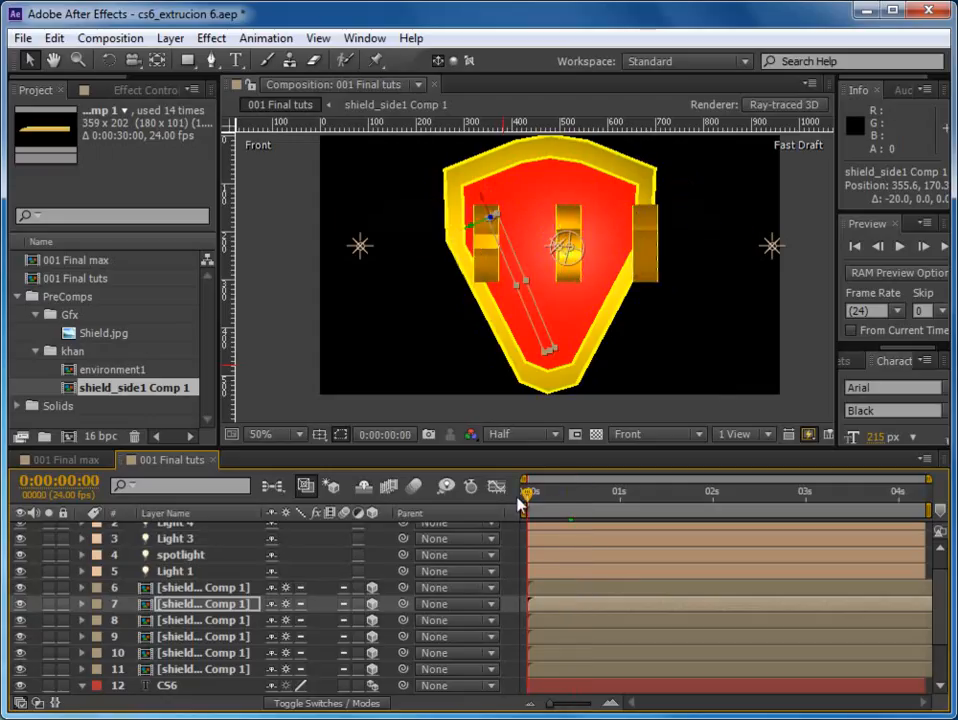
pyautogui.press('space')
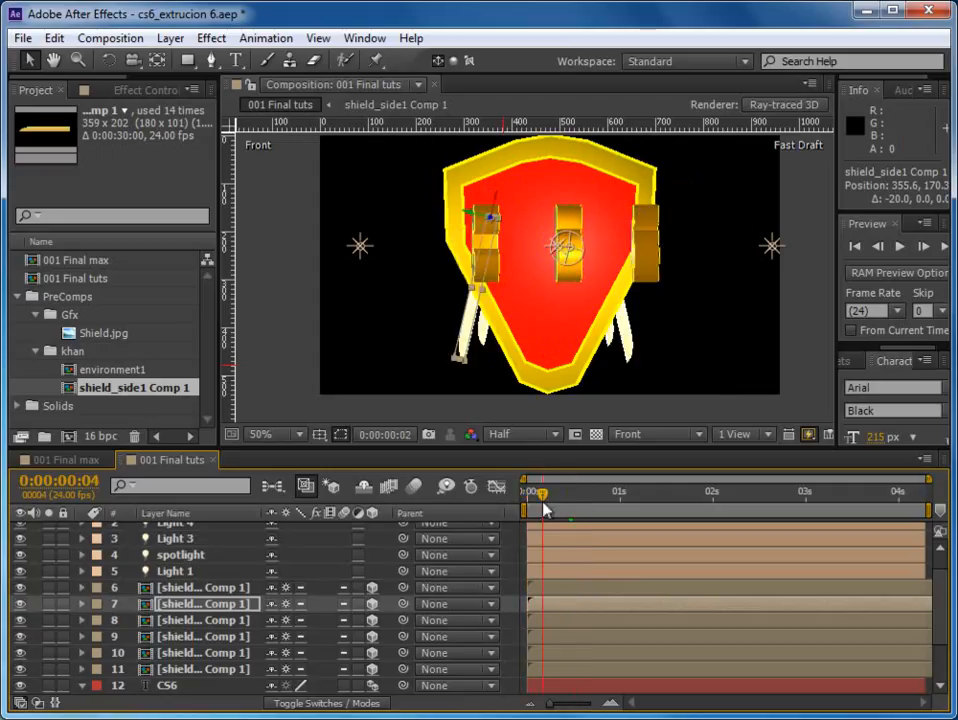
pyautogui.click(542, 655)
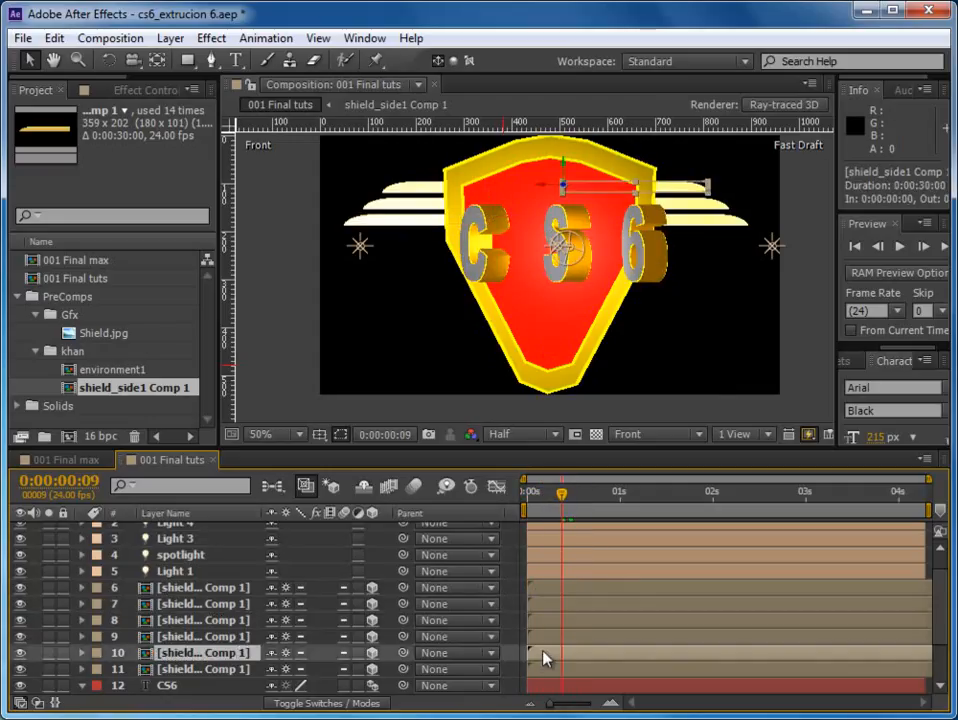
pyautogui.click(541, 641)
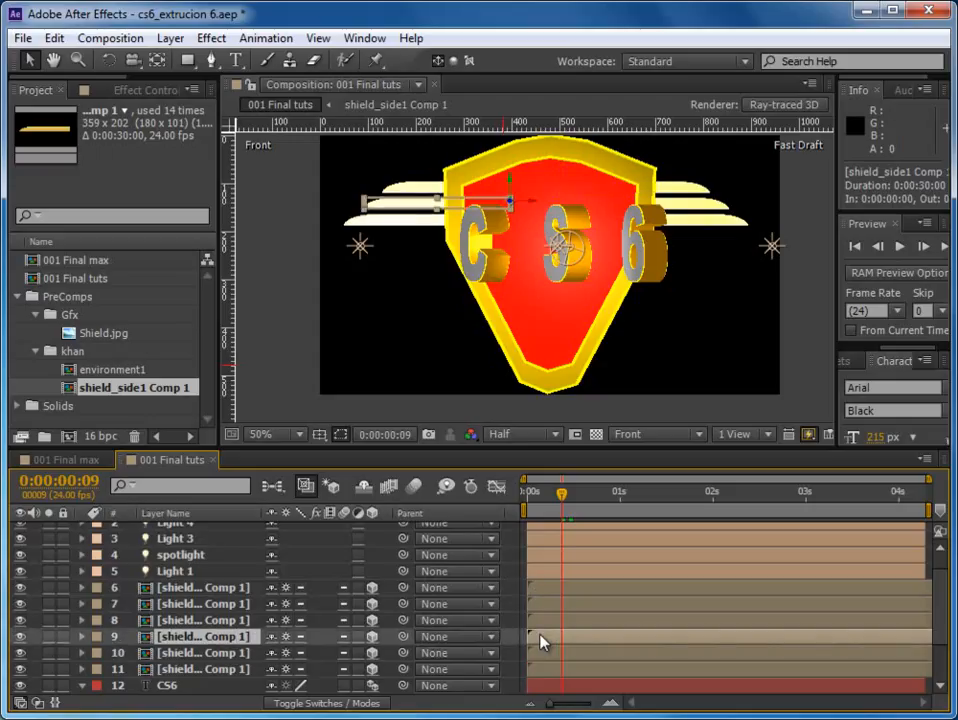
pyautogui.click(546, 626)
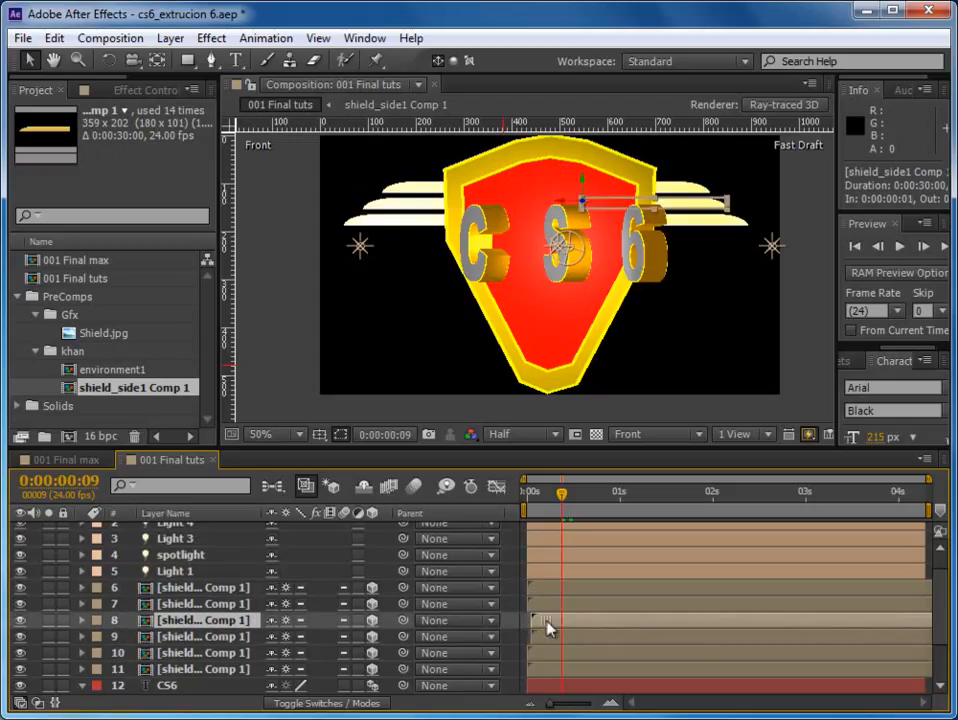
pyautogui.click(543, 601)
pyautogui.keyDown('shift'); pyautogui.click(545, 589); pyautogui.keyUp('shift')
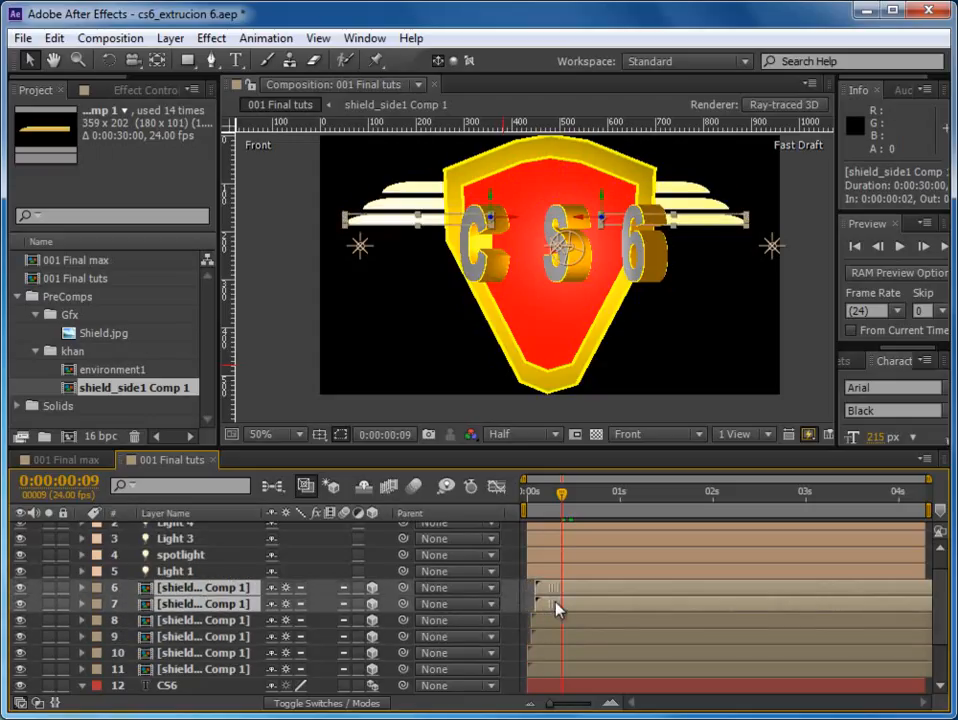
# Step: Save the project and add a two-node camera with the 24mm preset above the backlight layer
pyautogui.moveTo(831, 313); pyautogui.dragTo(750, 313)
pyautogui.scroll(-4, 620, 293)
pyautogui.scroll(4, 620, 293)
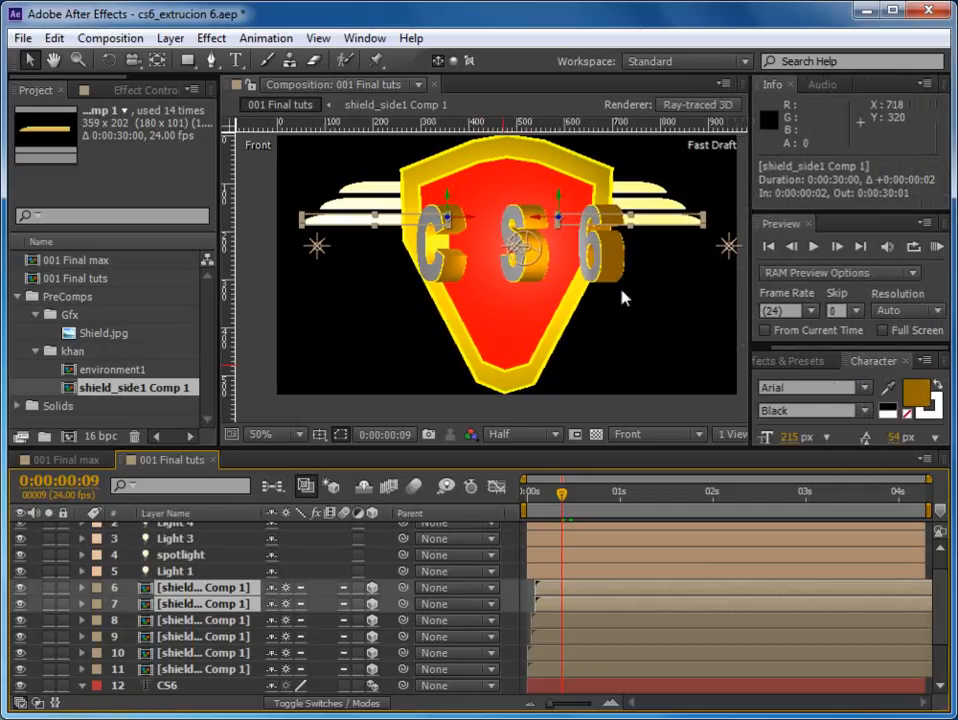
pyautogui.press(',')
pyautogui.scroll(1, 938, 555)
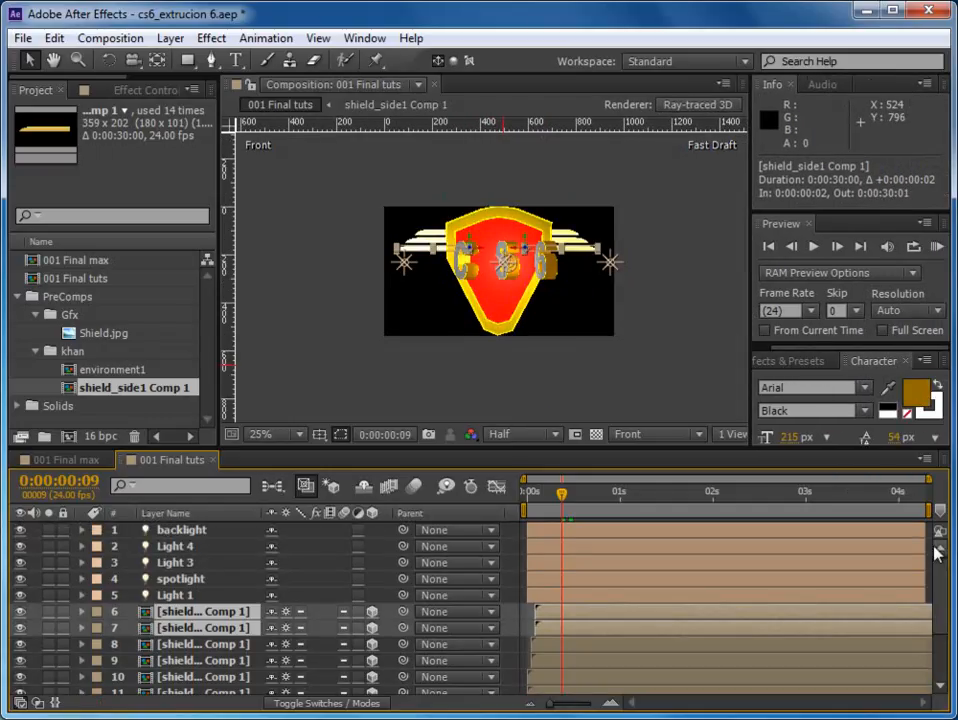
pyautogui.click(186, 530)
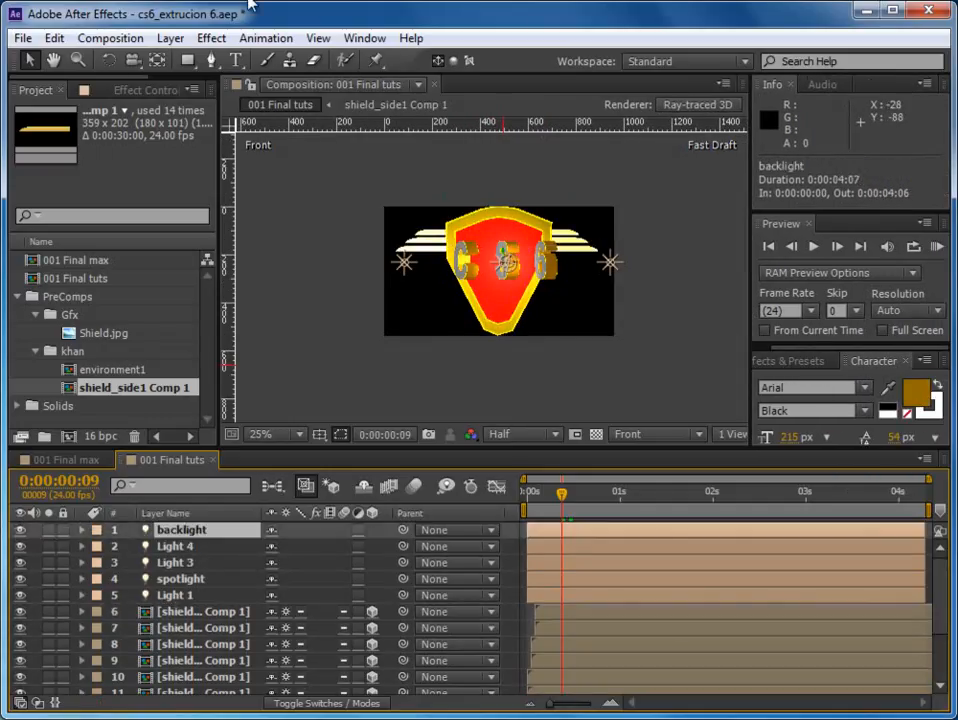
pyautogui.hotkey('ctrl', 's')
pyautogui.click(168, 38)
pyautogui.moveTo(186, 62)
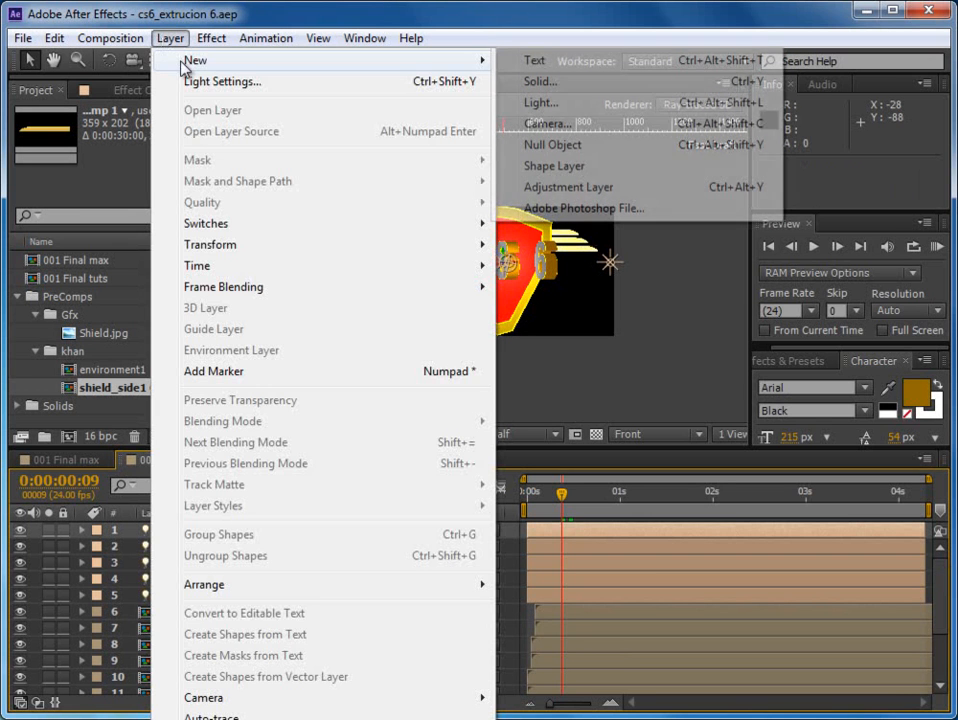
pyautogui.click(500, 125)
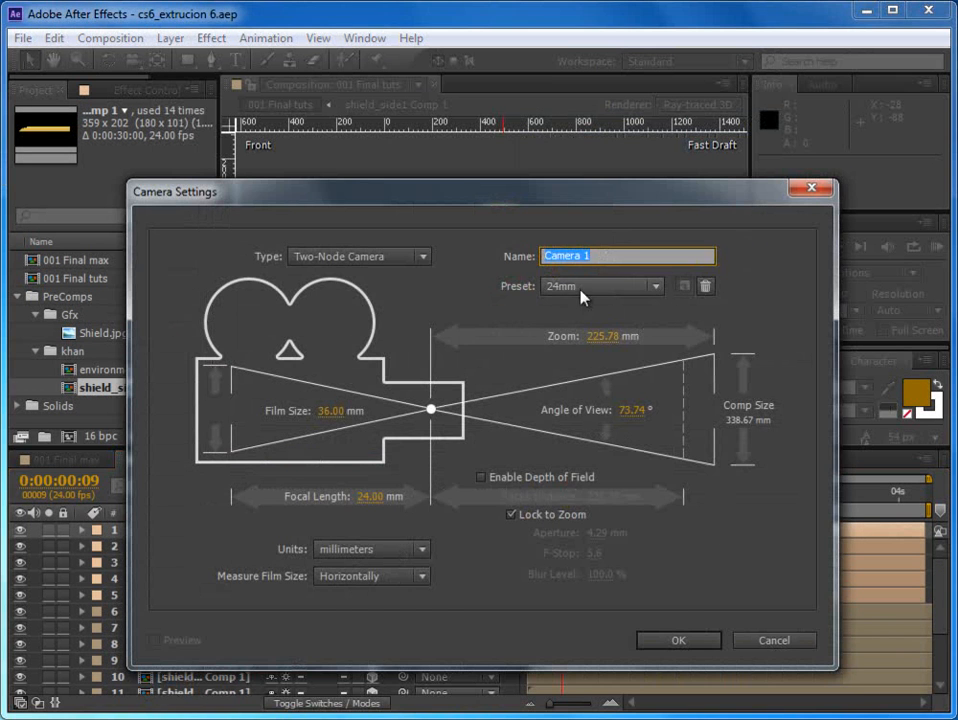
pyautogui.click(699, 635)
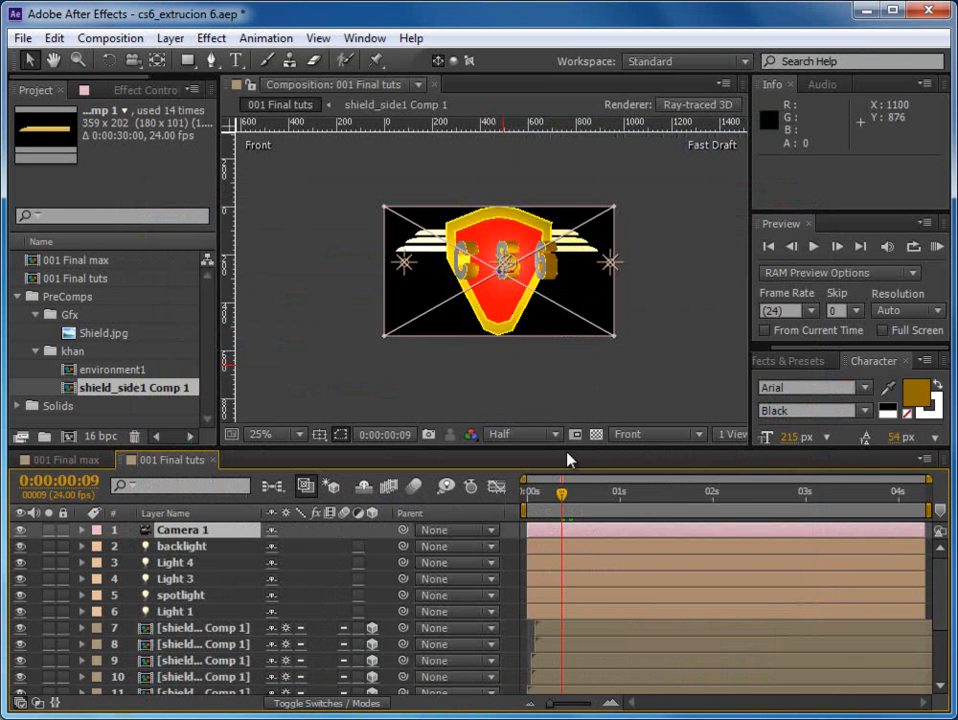
# Step: Switch the composition view to Camera 1 and show it at 25% magnification
pyautogui.click(636, 436)
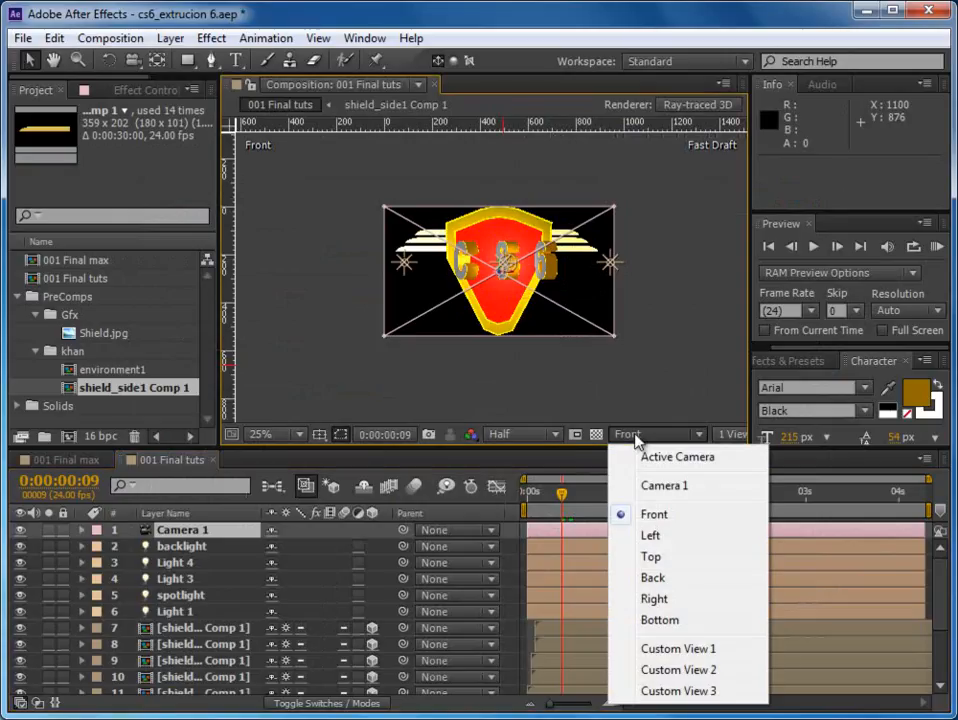
pyautogui.click(655, 487)
pyautogui.press('.')
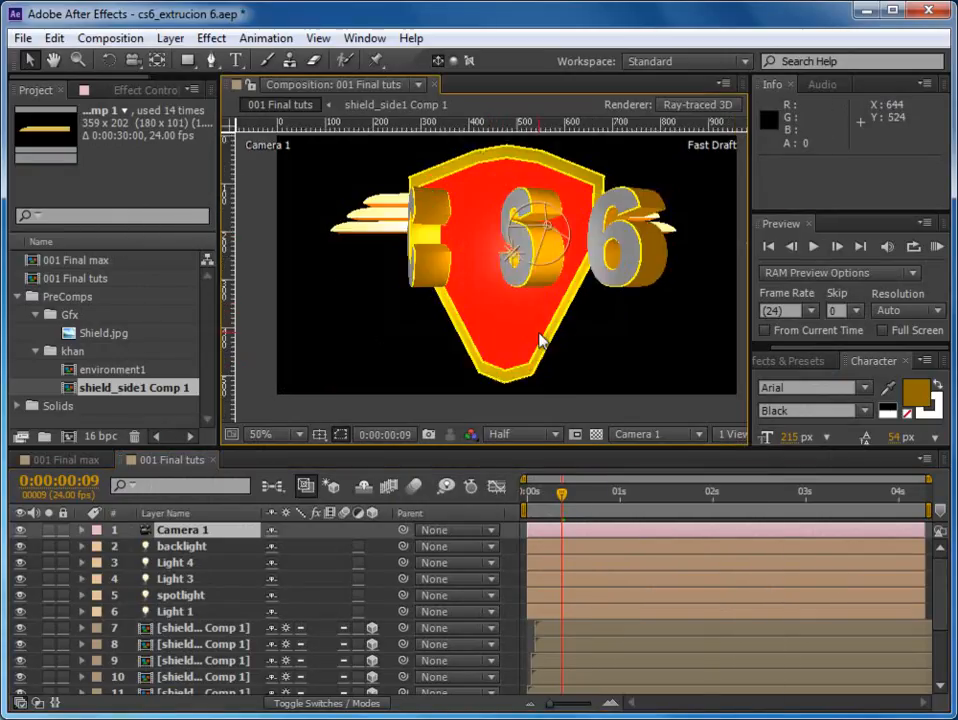
pyautogui.press(',')
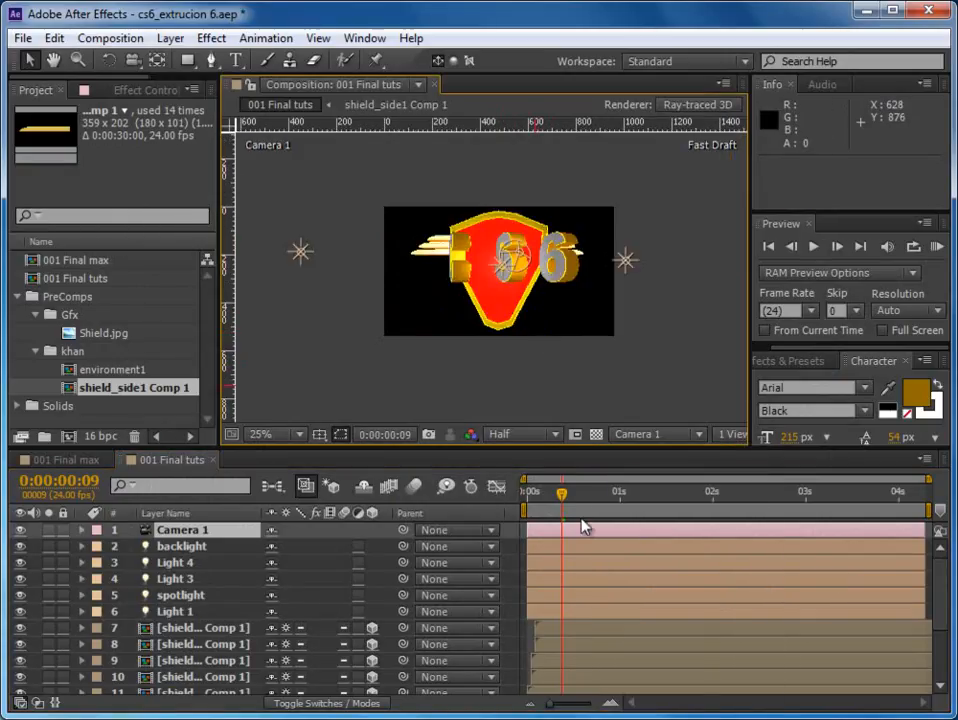
# Step: Orbit Camera 1 at 0:00:00:00 to an angled view from above, at position about 53.5, -152.8, -632.3
pyautogui.click(530, 494)
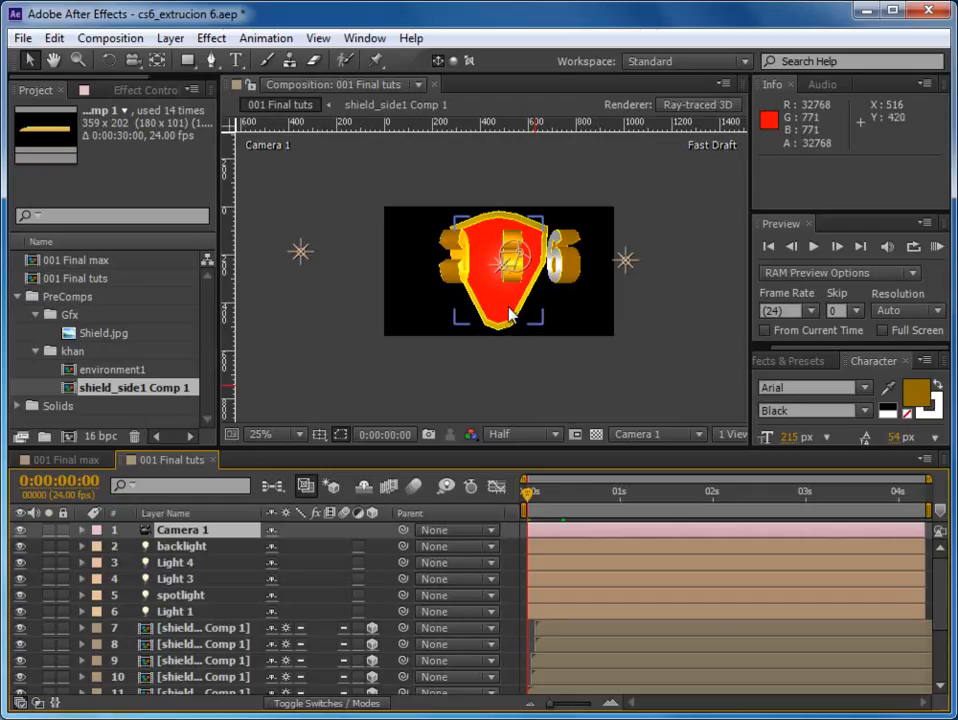
pyautogui.press('c')
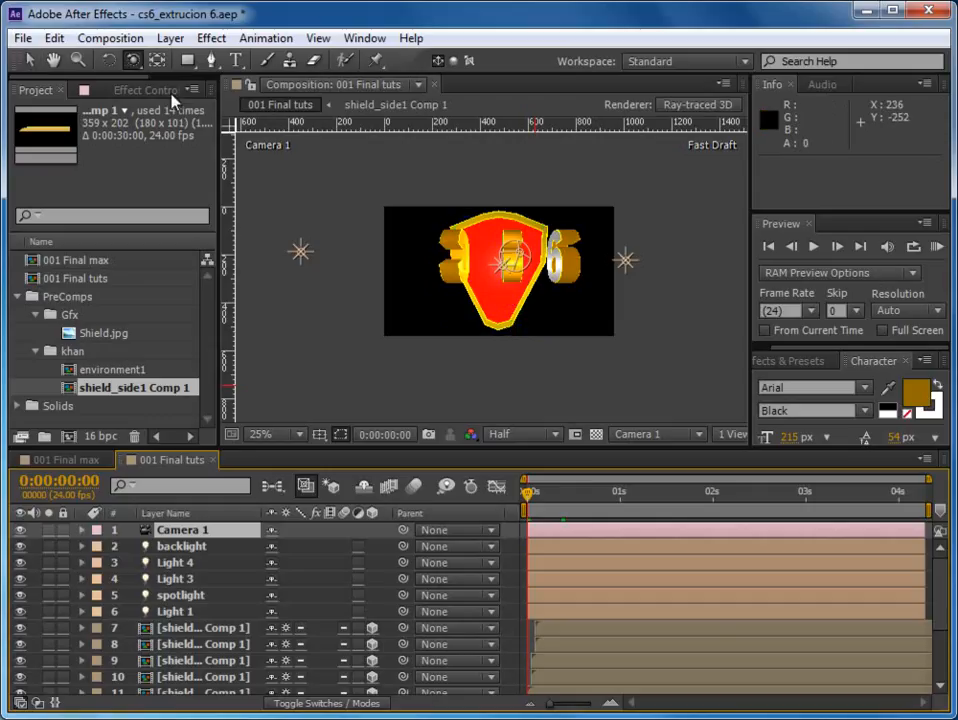
pyautogui.moveTo(479, 342); pyautogui.dragTo(537, 298)
pyautogui.press('.')
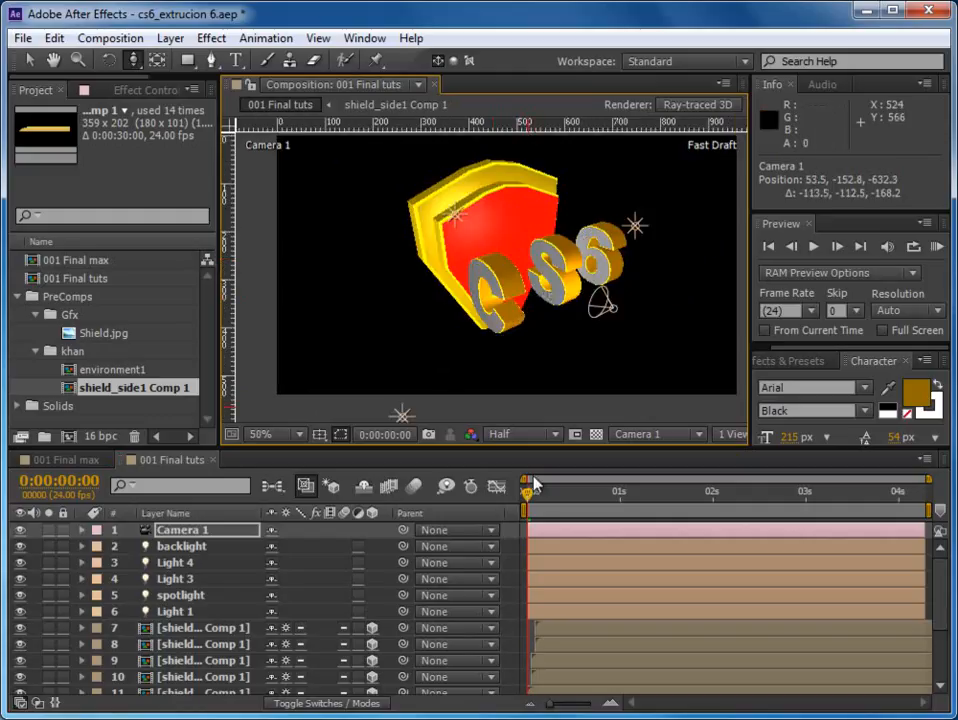
# Step: Set starting keyframes at 0:00:00:00 for Camera 1's Position and Point of Interest
pyautogui.press('p')
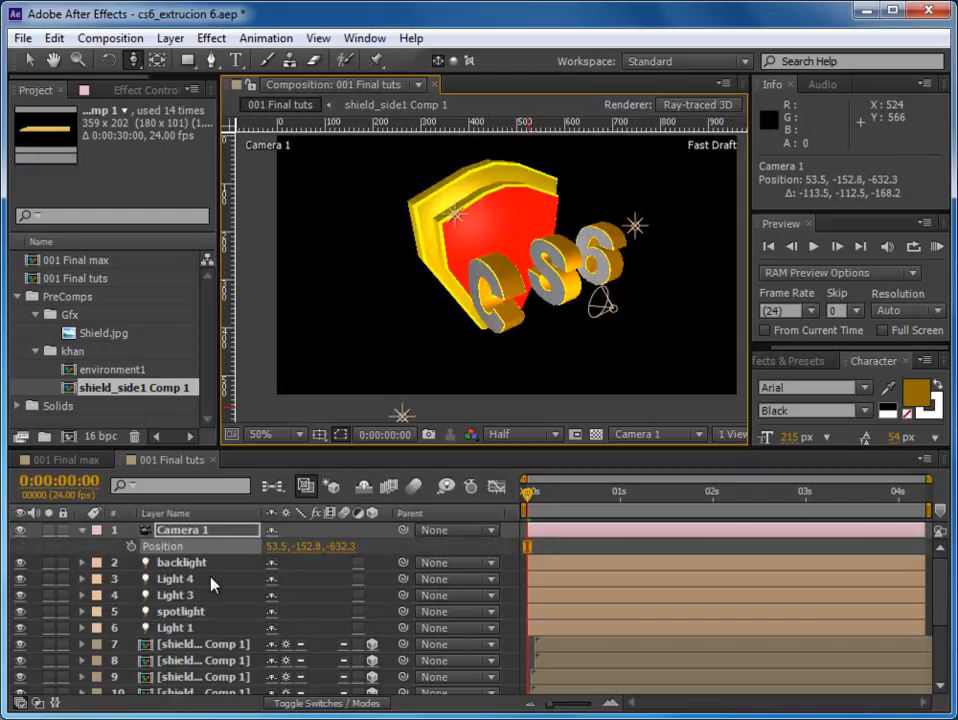
pyautogui.click(131, 547)
pyautogui.click(82, 530)
pyautogui.click(82, 530)
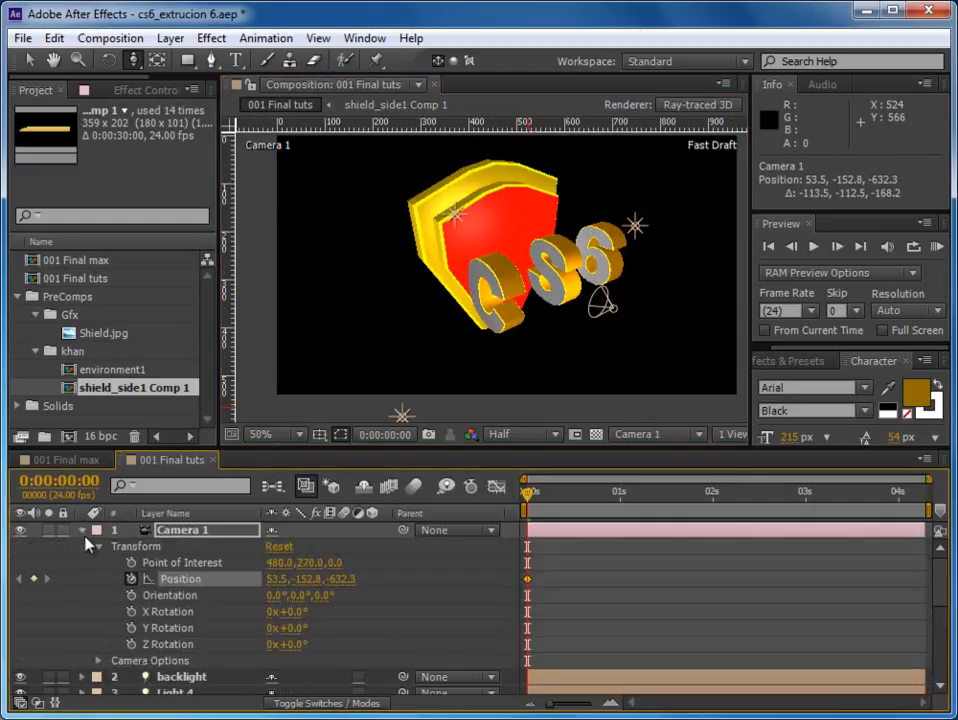
pyautogui.click(131, 562)
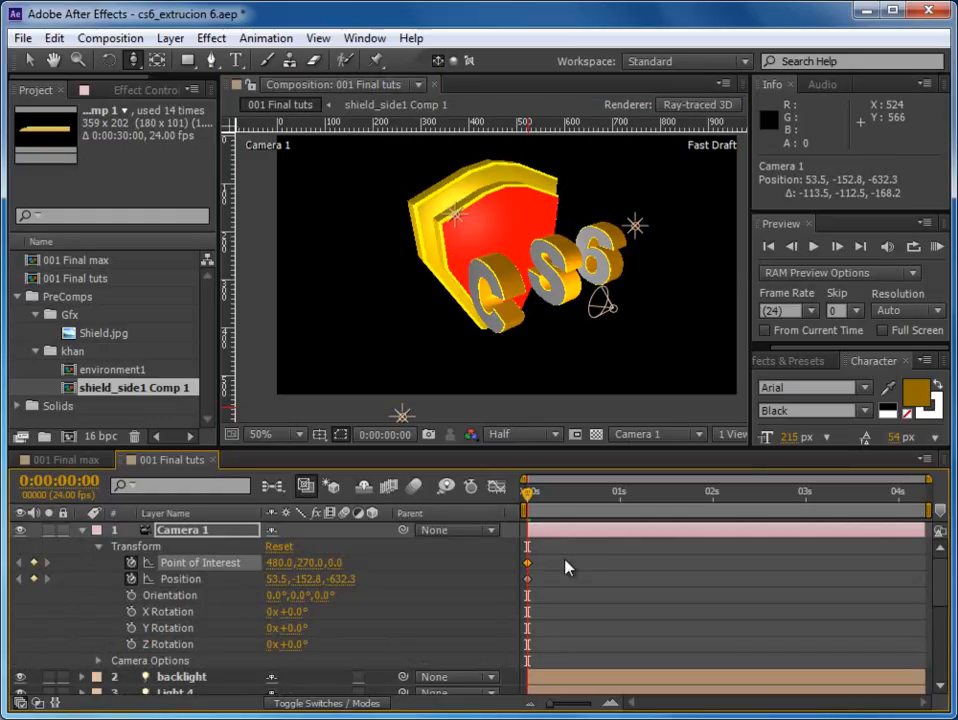
# Step: At 0:00:04:00, orbit the camera to the opposite low side, at position about 1026.2, 353.6, -674.6
pyautogui.moveTo(531, 500); pyautogui.dragTo(898, 496)
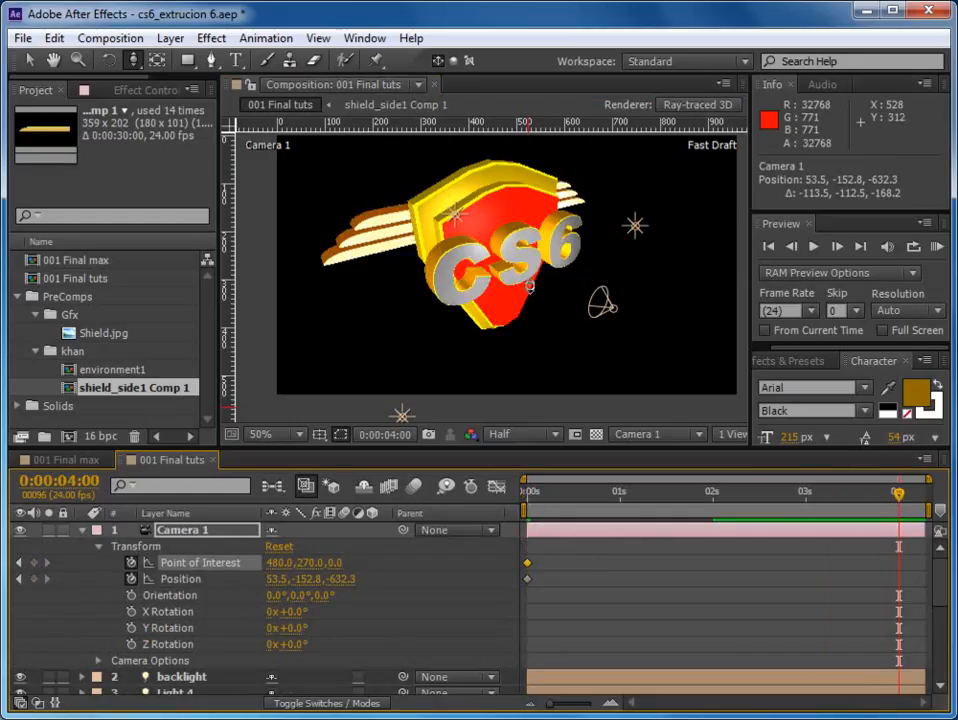
pyautogui.moveTo(133, 61); pyautogui.dragTo(200, 56)
pyautogui.moveTo(544, 271); pyautogui.dragTo(406, 212)
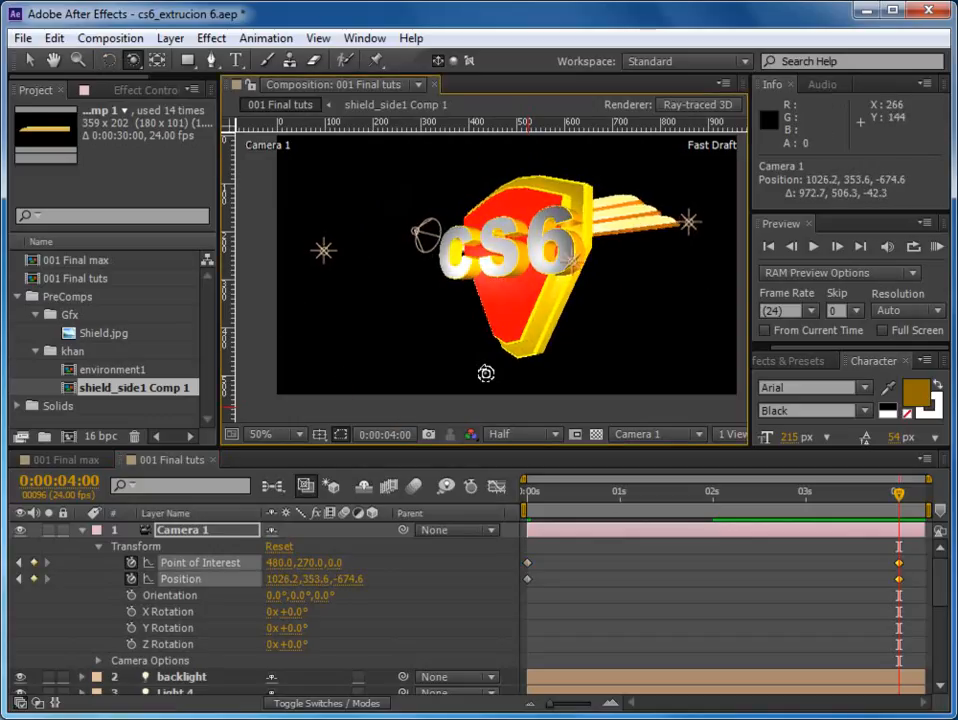
# Step: Apply Easy Ease to Camera 1's keyframes at 0:00:04:00 and RAM-preview the camera move
pyautogui.rightClick(898, 567)
pyautogui.moveTo(930, 716)
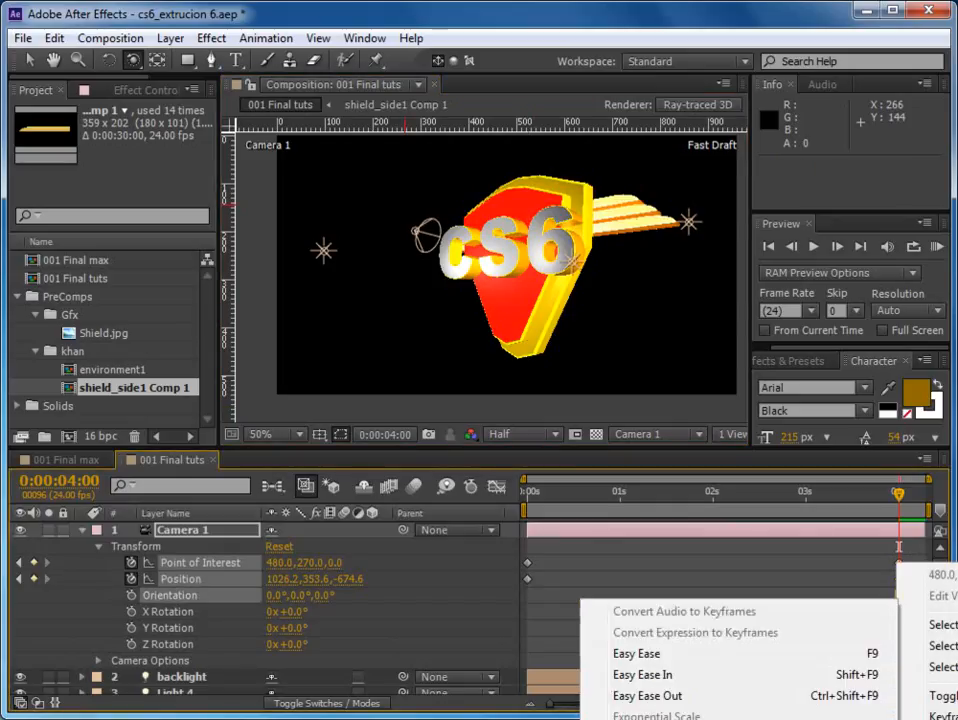
pyautogui.click(763, 662)
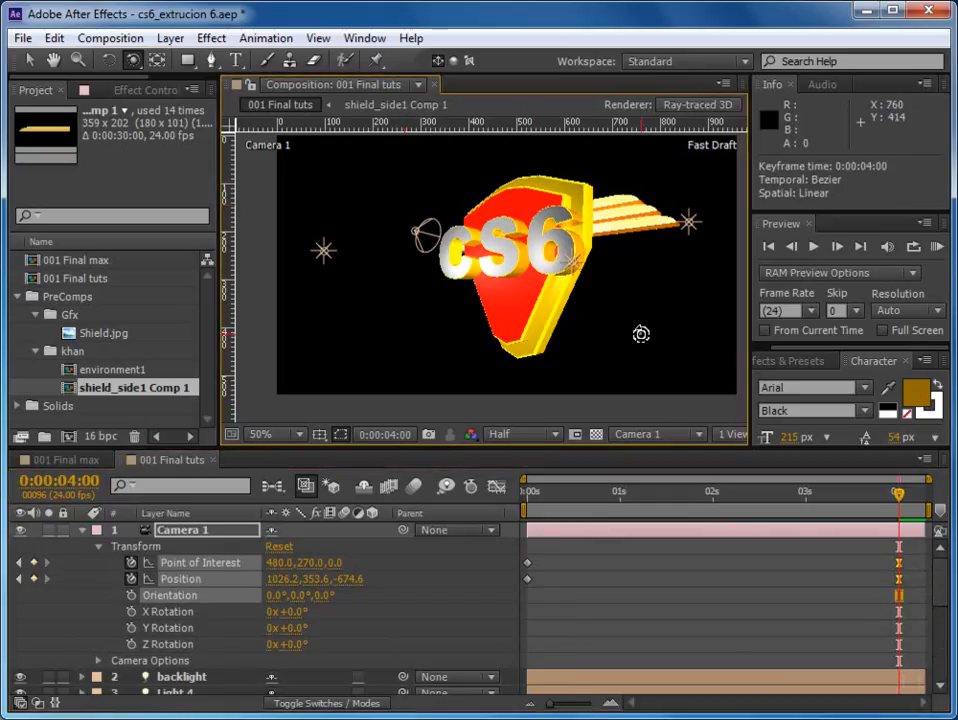
pyautogui.click(84, 531)
pyautogui.click(937, 247)
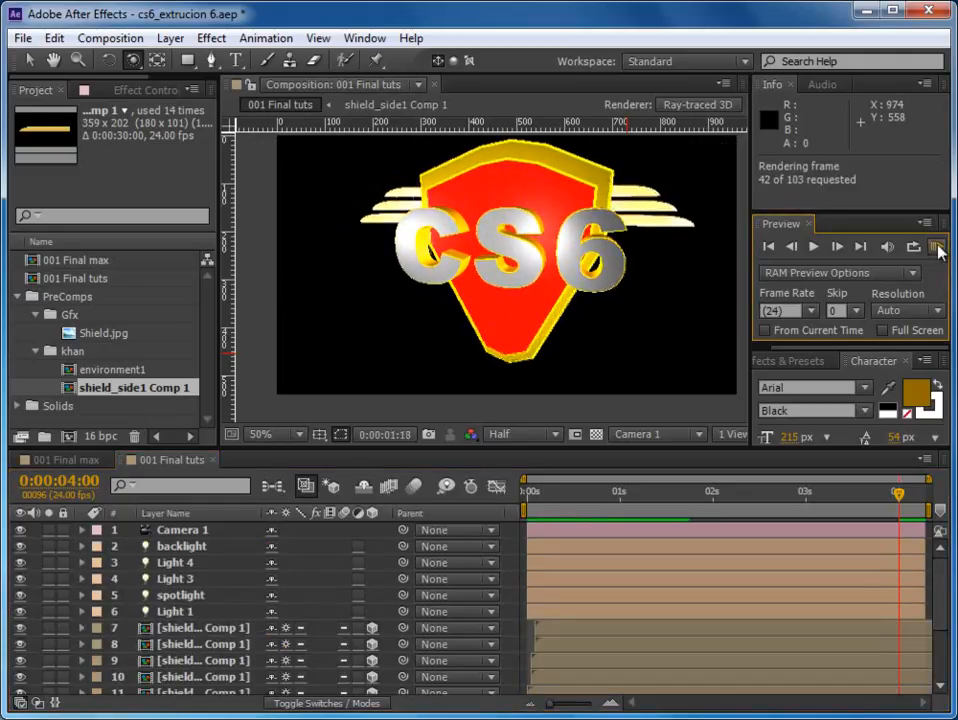
pyautogui.click(937, 247)
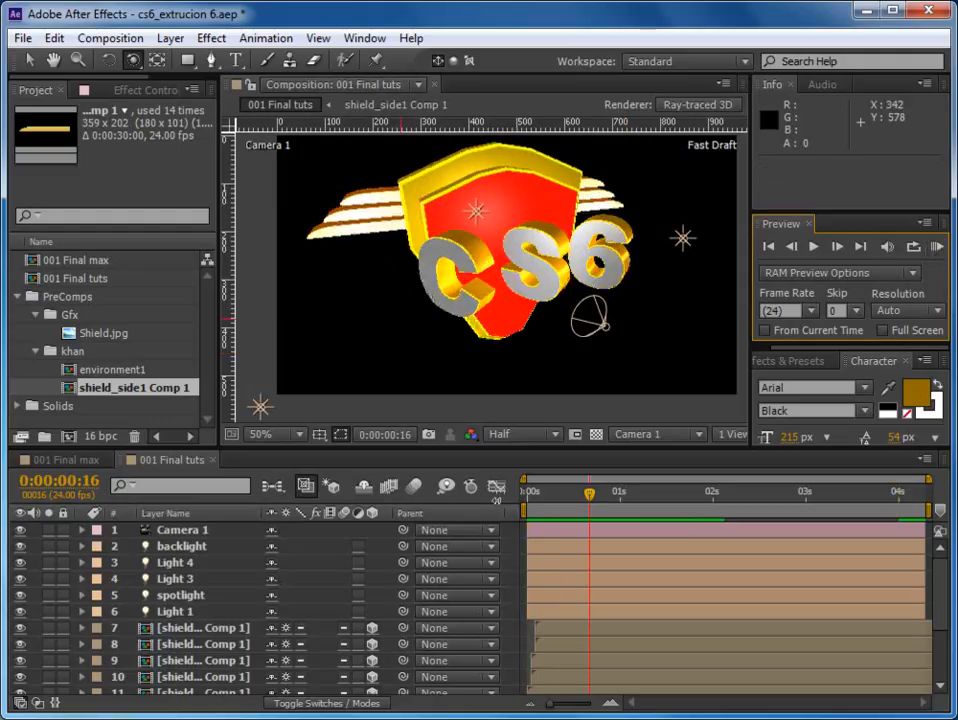
# Step: Delay all six shield_side1 bar layers together, keeping their stagger, so the last ones start at about 0:00:01:11
pyautogui.scroll(-2, 940, 615)
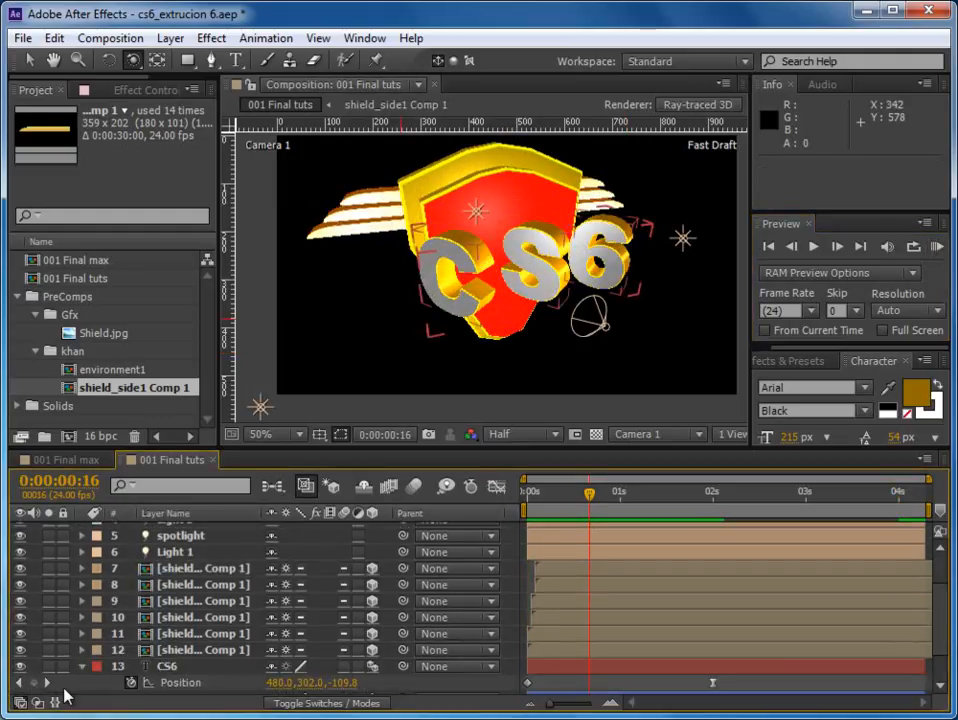
pyautogui.click(197, 650)
pyautogui.keyDown('shift'); pyautogui.click(195, 568); pyautogui.keyUp('shift')
pyautogui.click(30, 60)
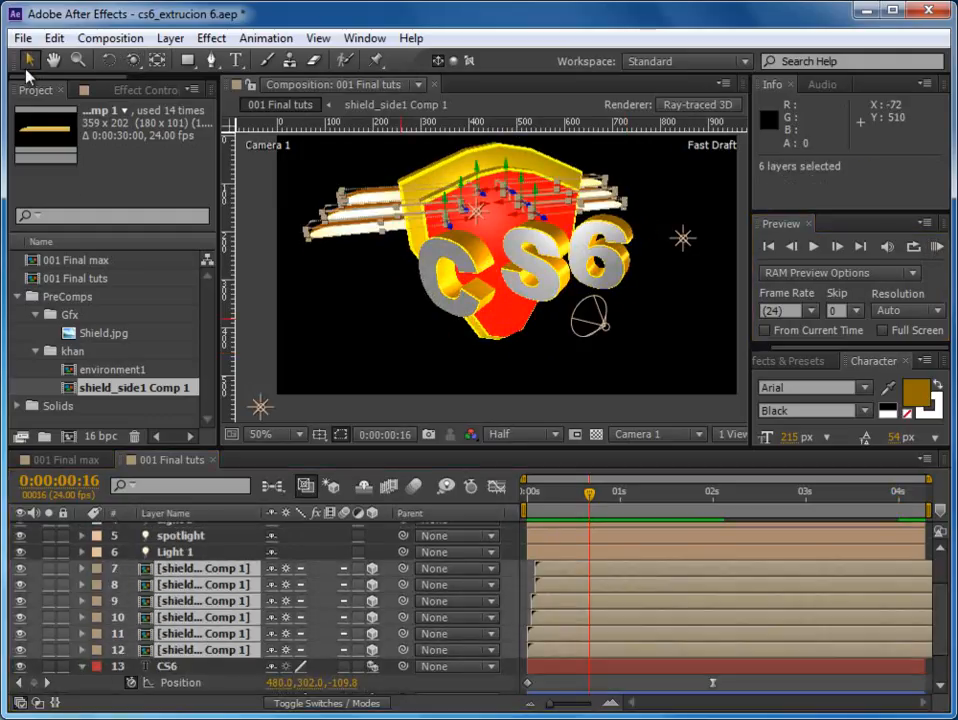
pyautogui.moveTo(572, 578); pyautogui.dragTo(686, 578)
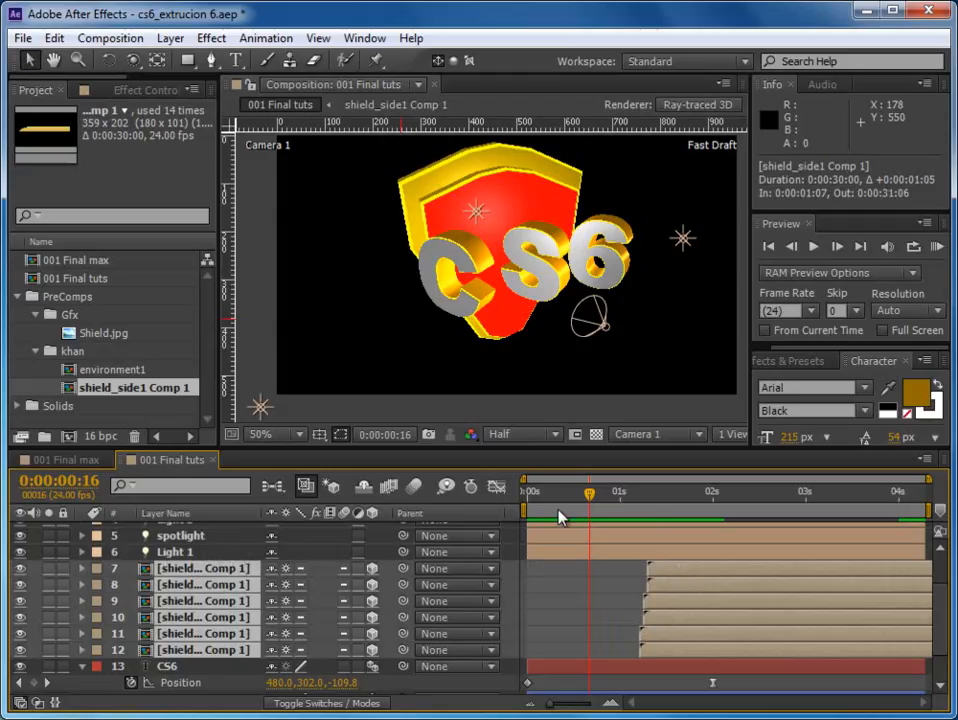
pyautogui.moveTo(588, 503); pyautogui.dragTo(662, 510)
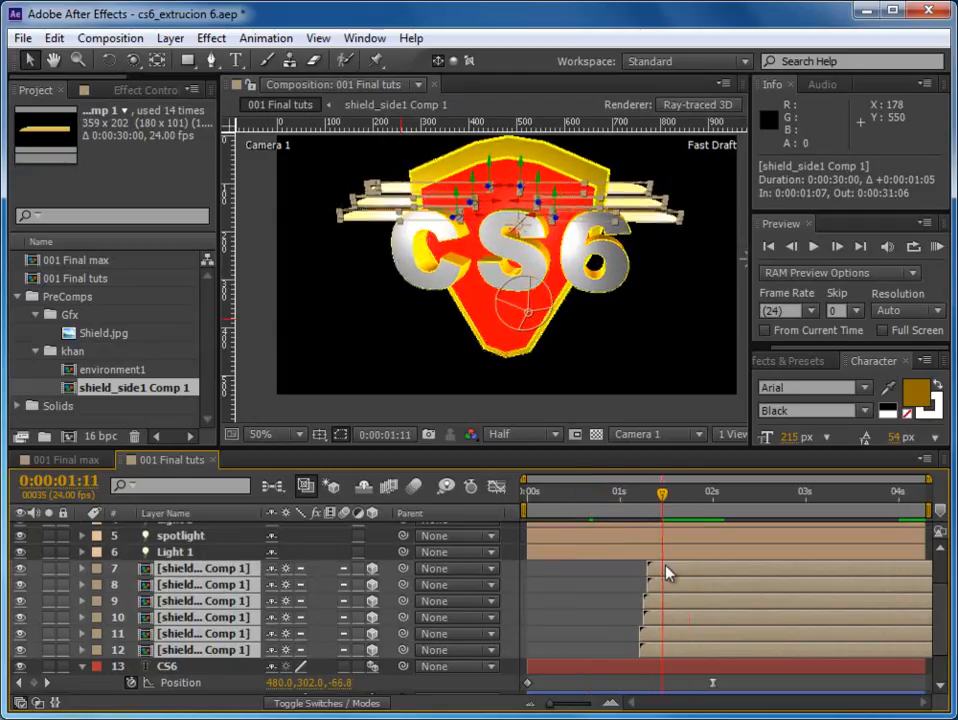
pyautogui.moveTo(667, 572); pyautogui.dragTo(695, 571)
pyautogui.moveTo(664, 494)
pyautogui.mouseDown()
pyautogui.moveTo(752, 510)
pyautogui.moveTo(673, 512)
pyautogui.mouseUp()
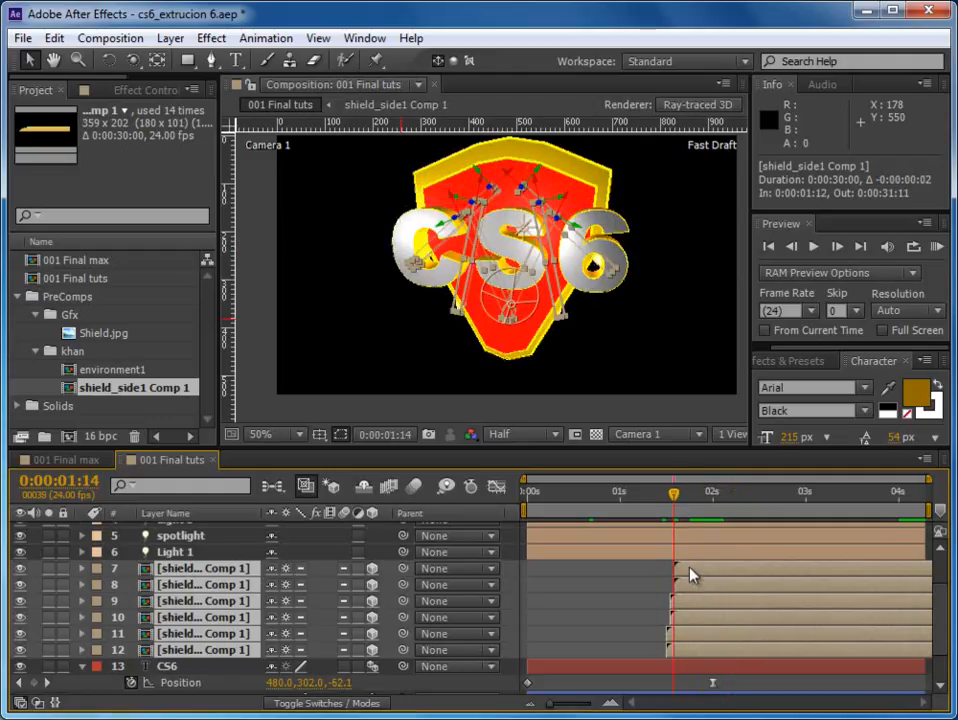
pyautogui.moveTo(690, 568); pyautogui.dragTo(686, 569)
# Step: RAM-preview the animation with the delayed wing bars and move the current time to 0:00:03:09
pyautogui.click(942, 250)
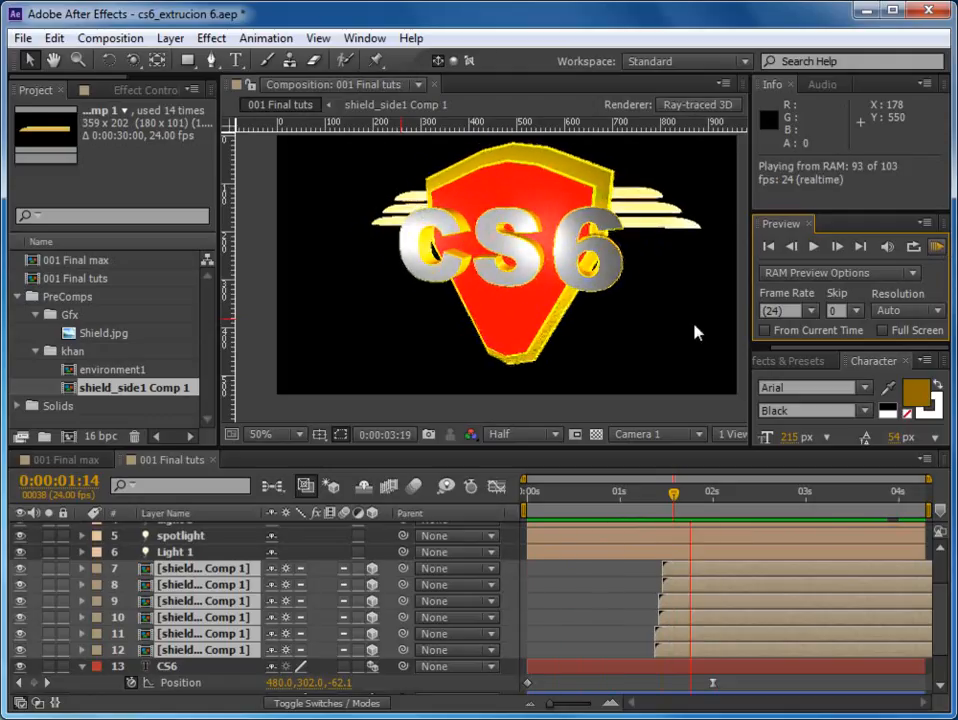
pyautogui.click(939, 249)
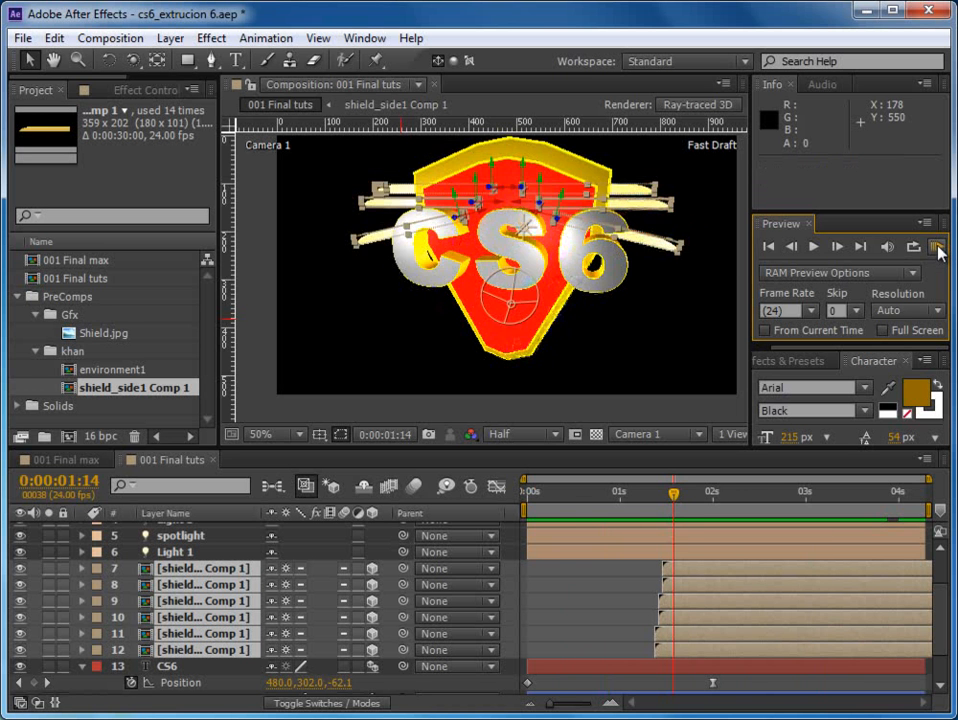
pyautogui.moveTo(530, 513); pyautogui.dragTo(841, 482)
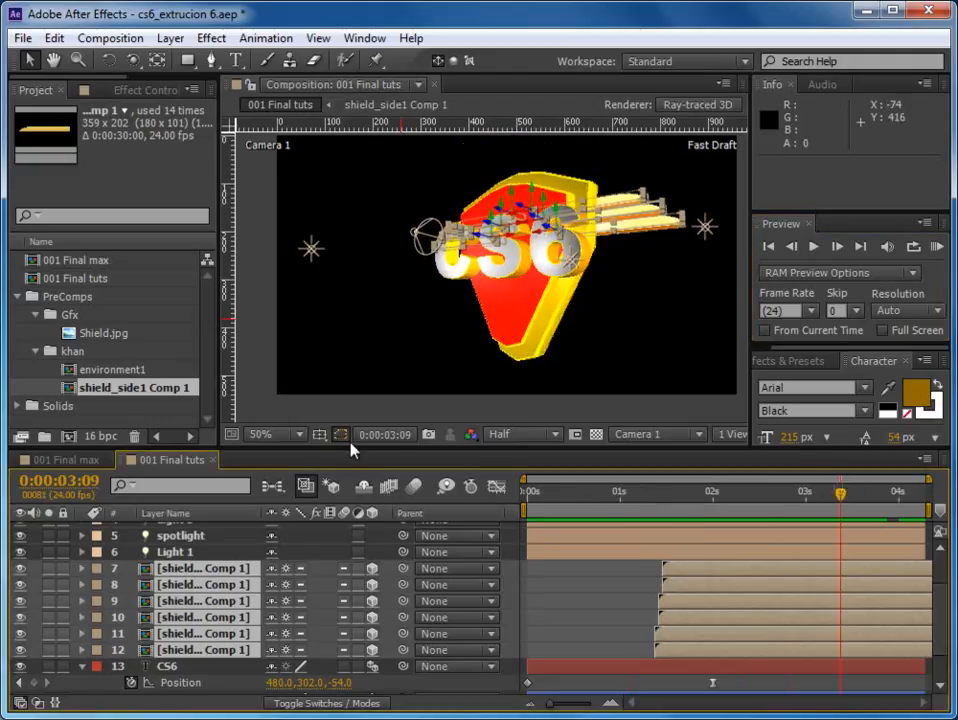
# Step: Collapse the CS6 text layer and add a black 960 × 540 px solid named BG
pyautogui.moveTo(353, 447); pyautogui.dragTo(353, 426)
pyautogui.click(211, 659)
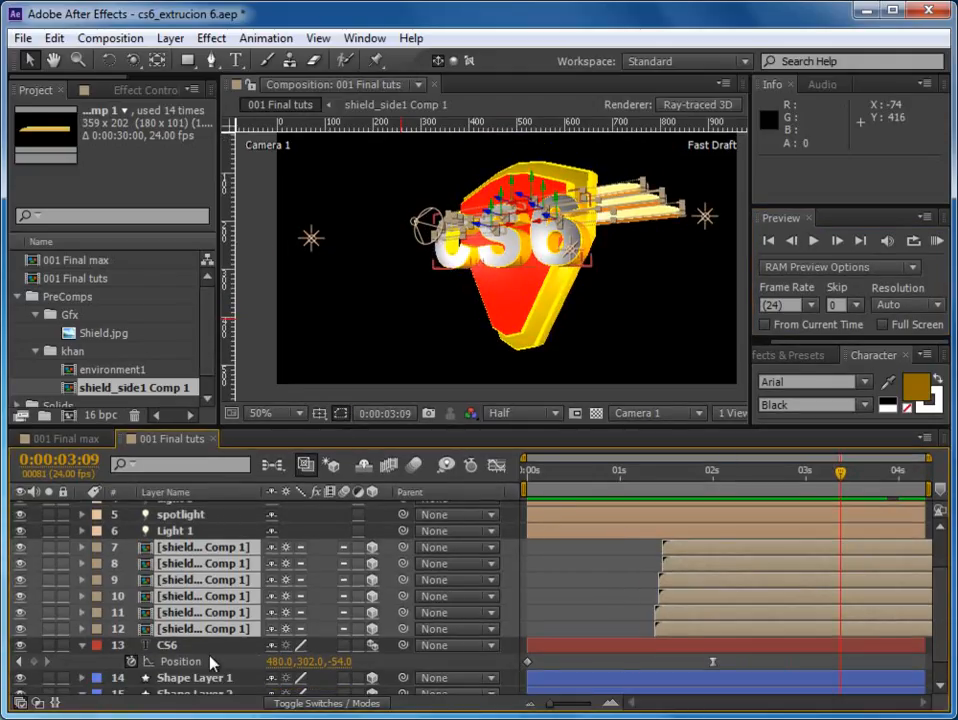
pyautogui.click(83, 645)
pyautogui.scroll(1, 81, 680)
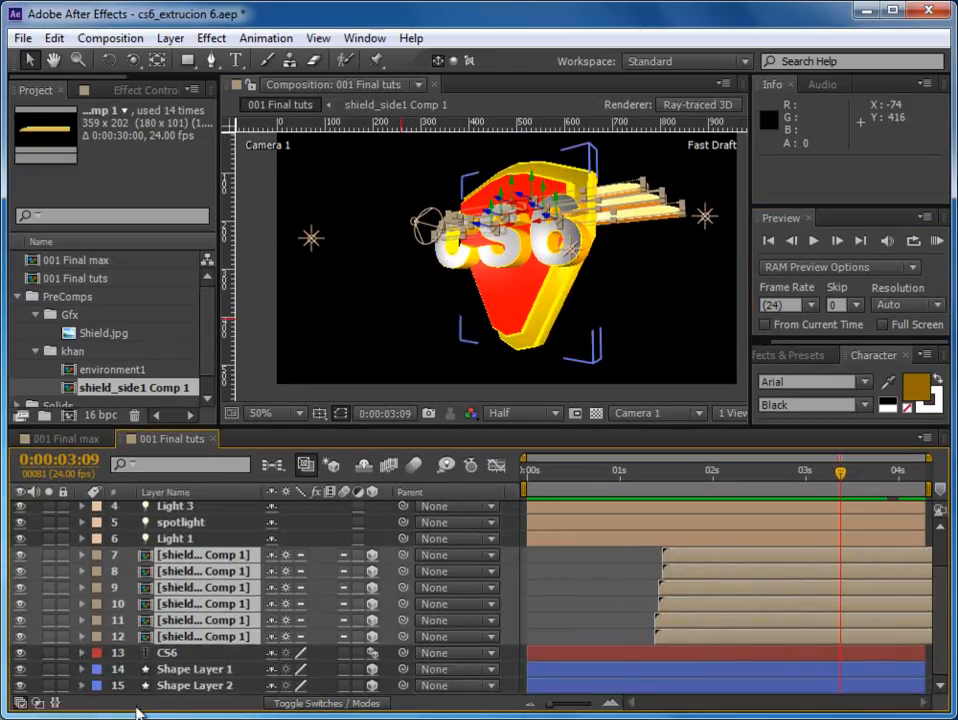
pyautogui.moveTo(404, 424); pyautogui.dragTo(412, 380)
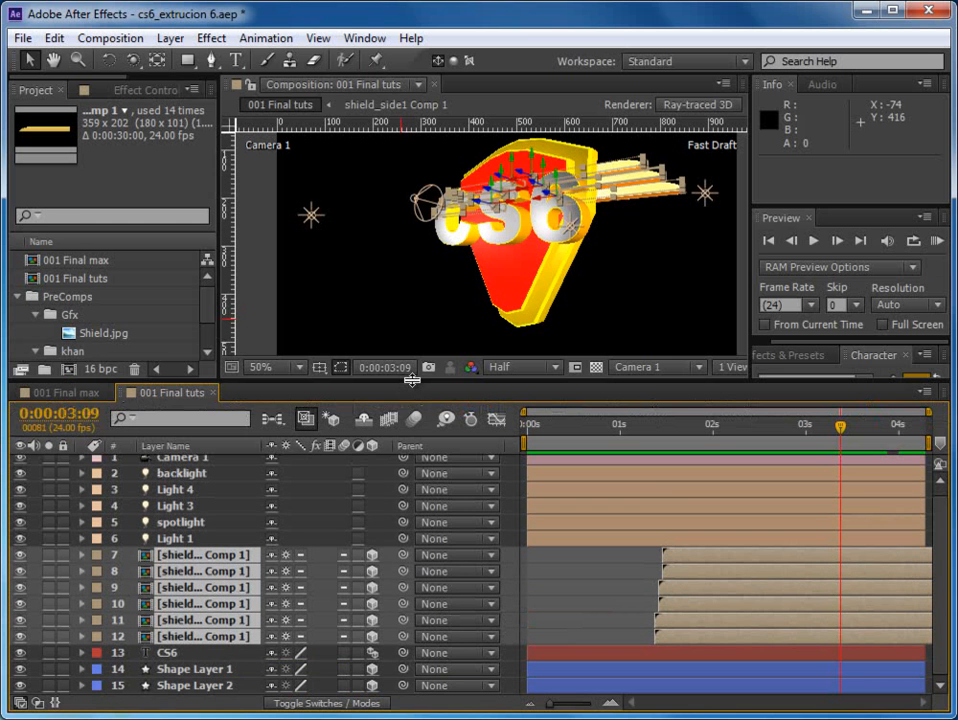
pyautogui.click(170, 38)
pyautogui.moveTo(200, 60)
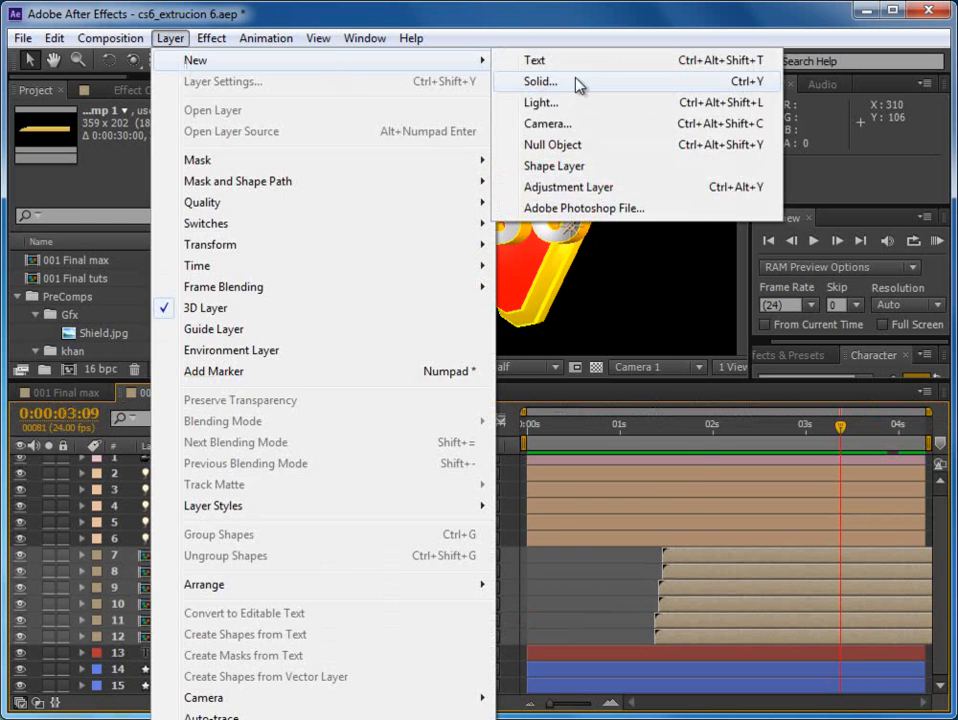
pyautogui.click(577, 81)
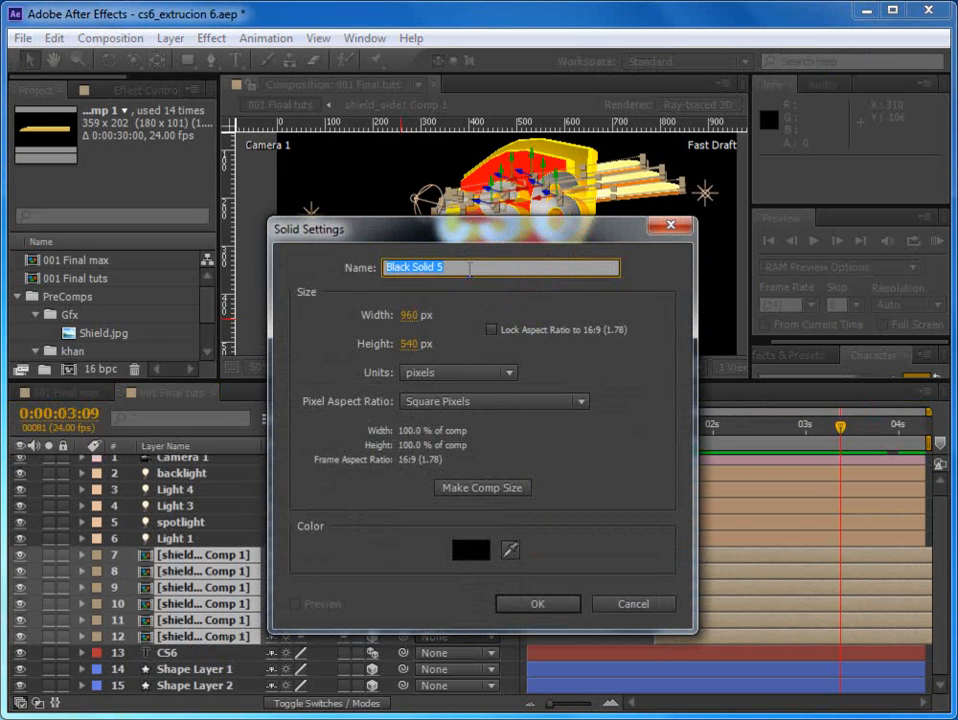
pyautogui.write('BG')
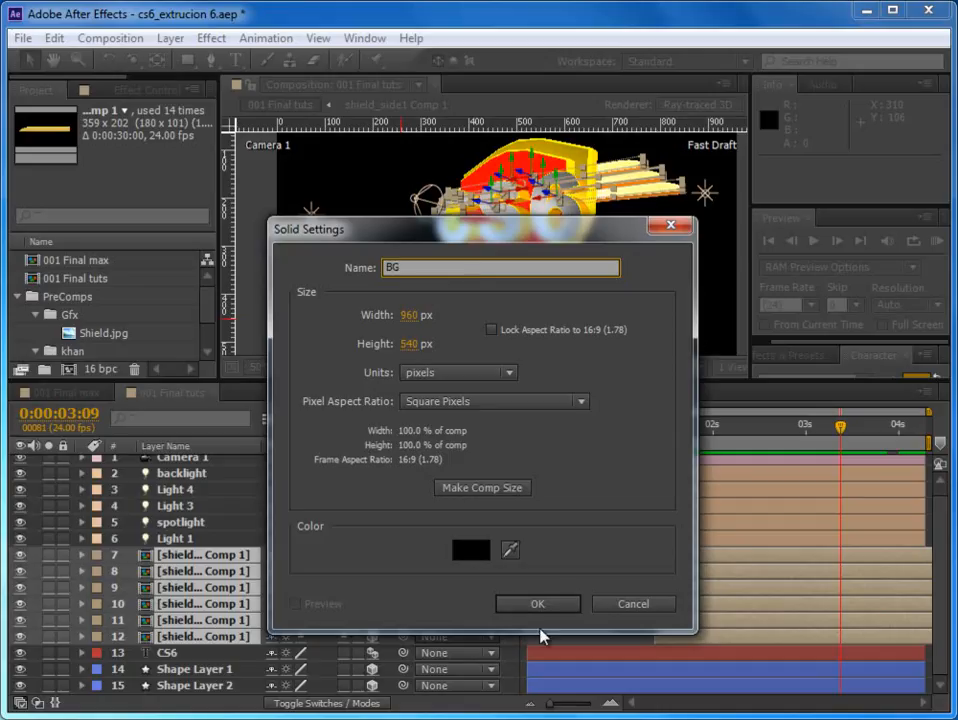
pyautogui.click(538, 603)
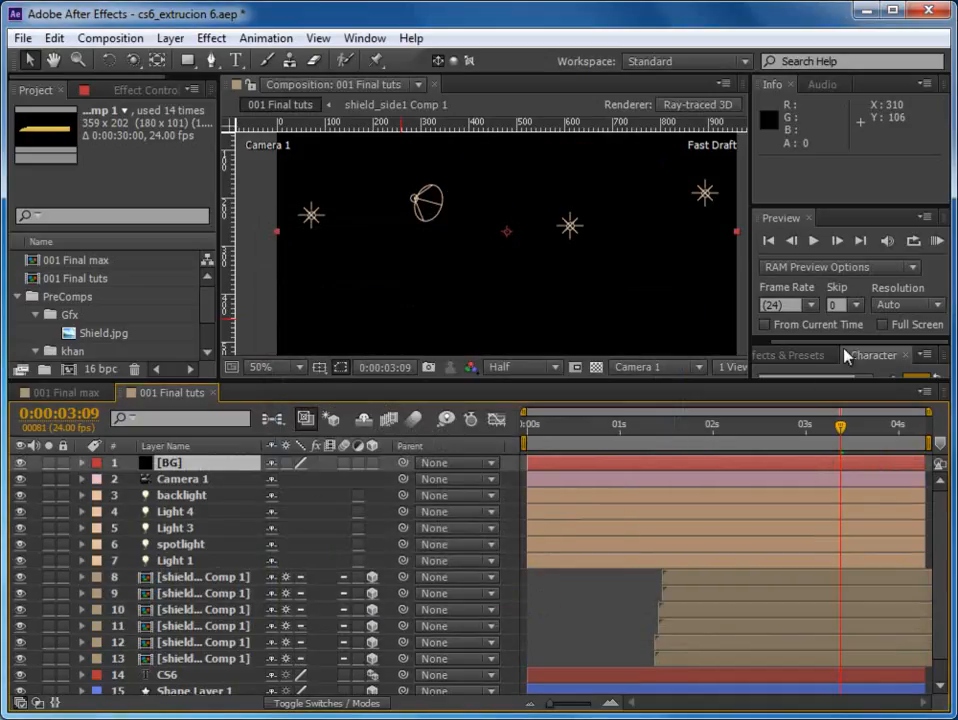
# Step: Search the effects library for "fracta"
pyautogui.moveTo(795, 378); pyautogui.dragTo(795, 442)
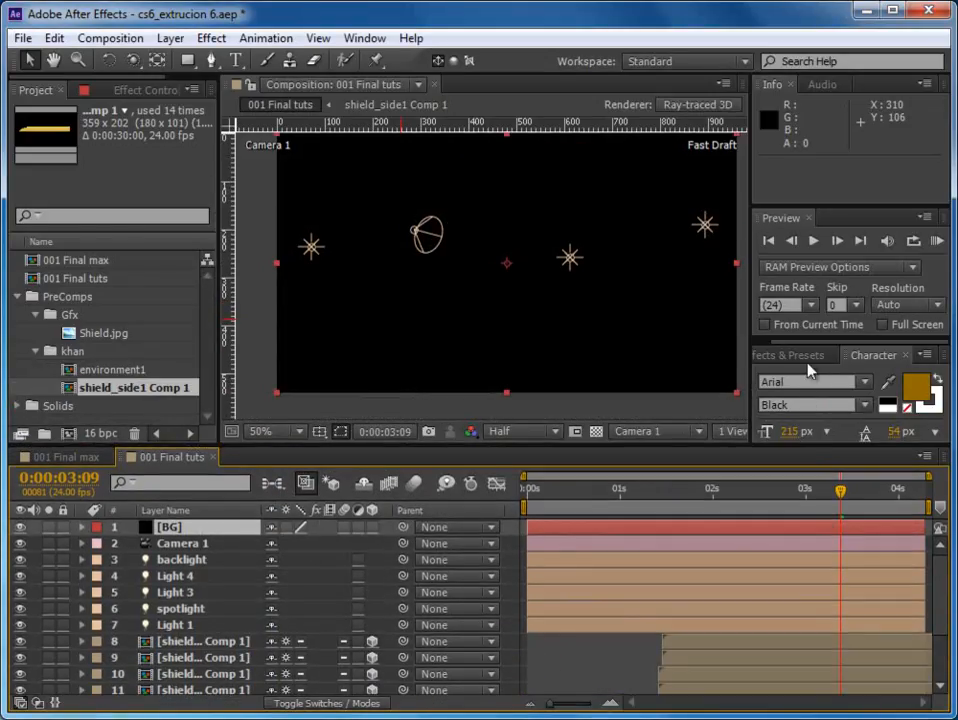
pyautogui.click(770, 356)
pyautogui.click(815, 377)
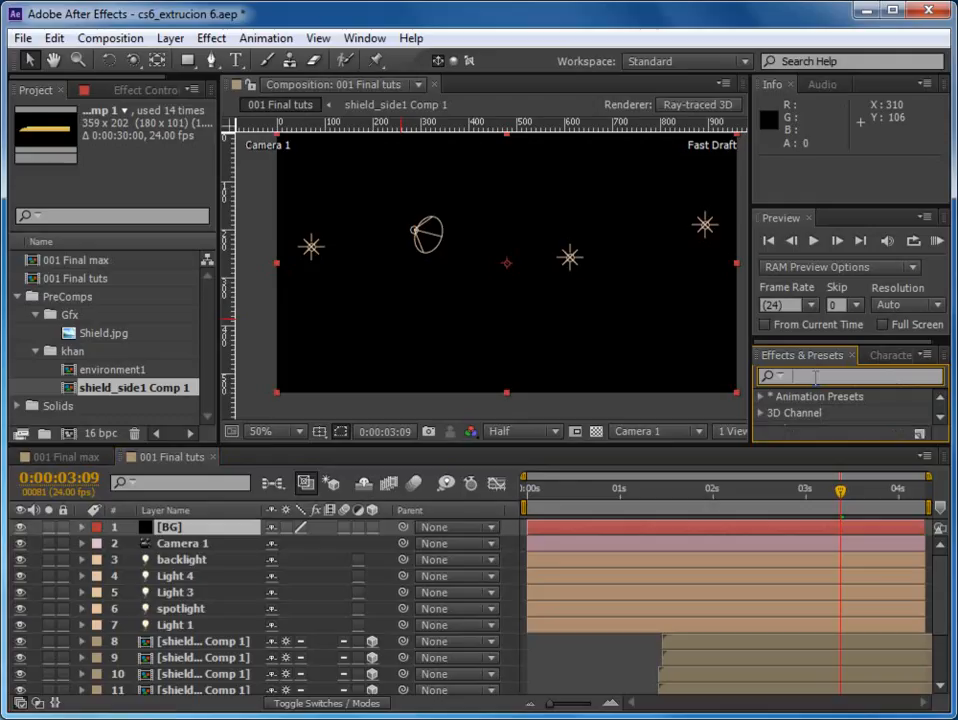
pyautogui.write('n')
pyautogui.press('BackSpace')
pyautogui.write('fracta')
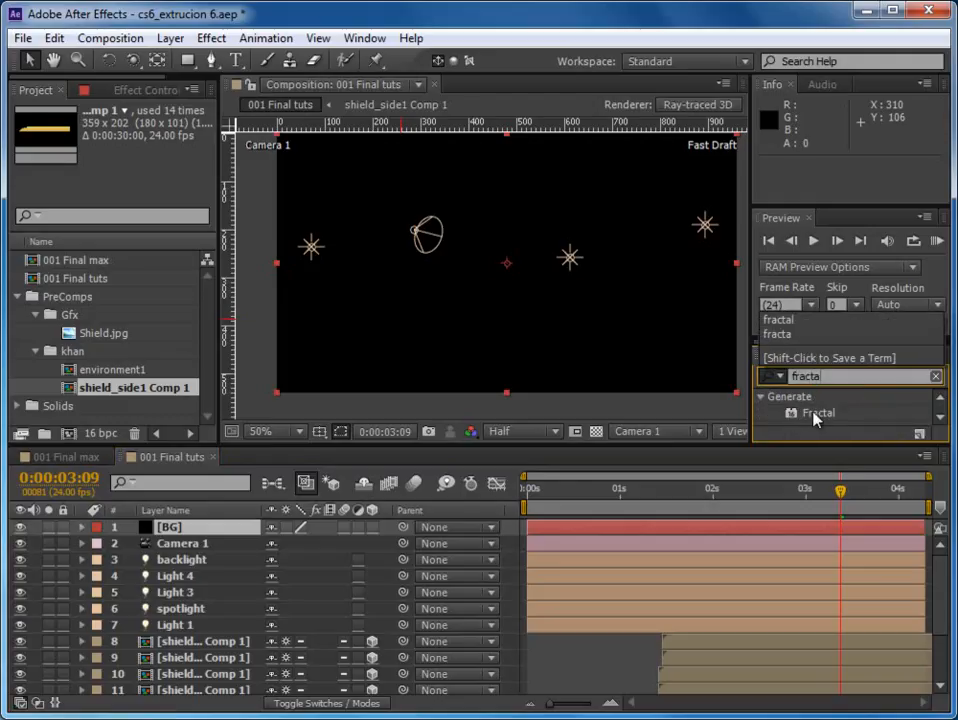
pyautogui.moveTo(816, 413); pyautogui.dragTo(748, 530)
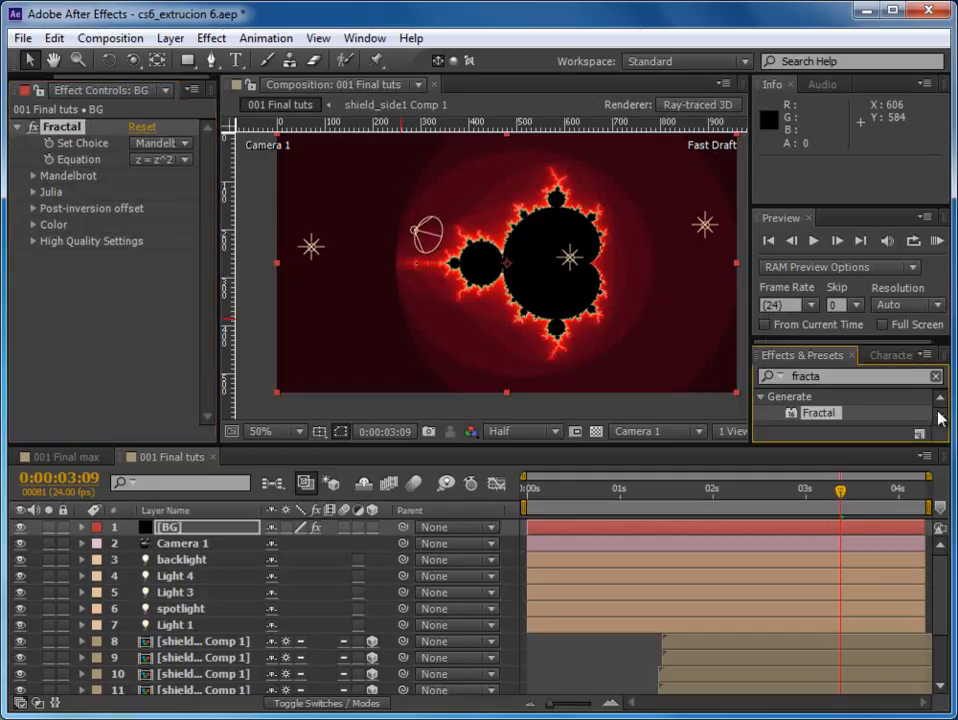
pyautogui.moveTo(894, 452); pyautogui.dragTo(895, 482)
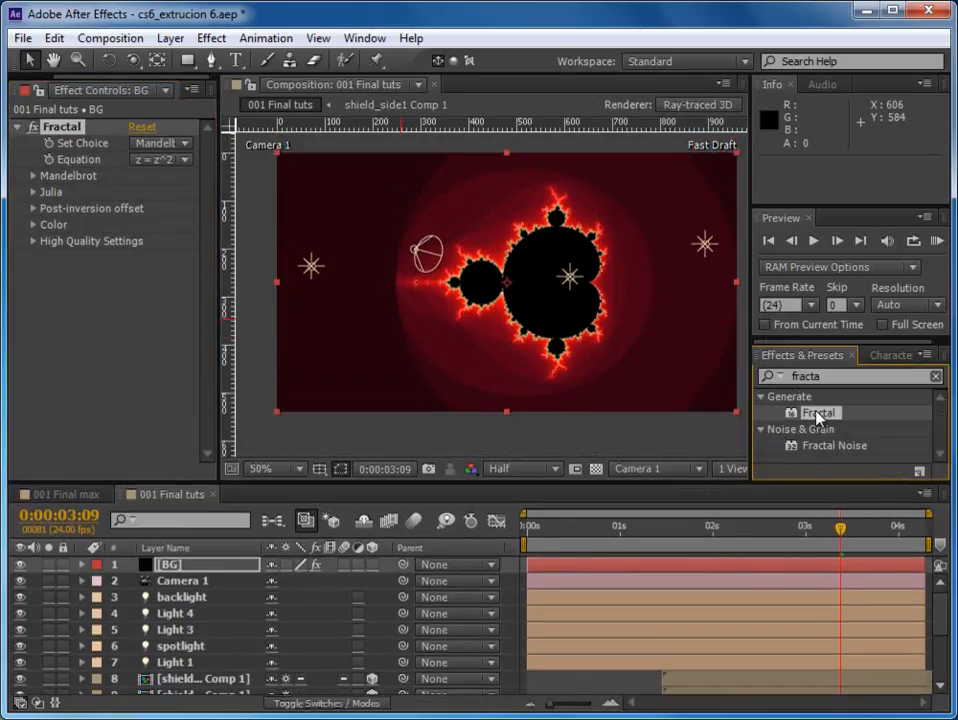
pyautogui.click(770, 566)
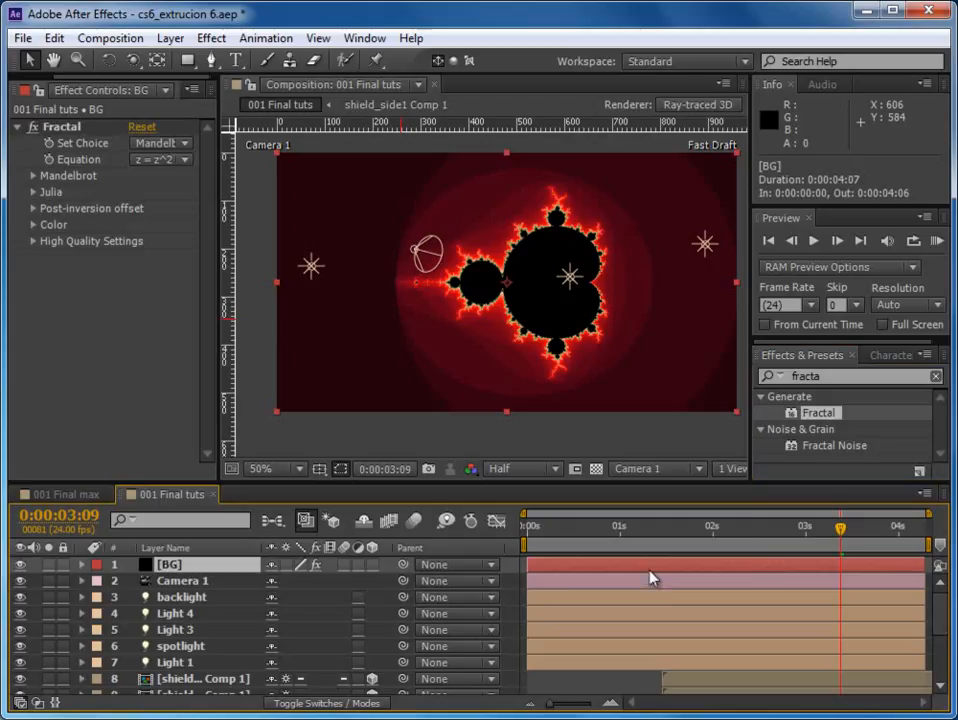
pyautogui.press('e')
pyautogui.click(143, 581)
pyautogui.press('Delete')
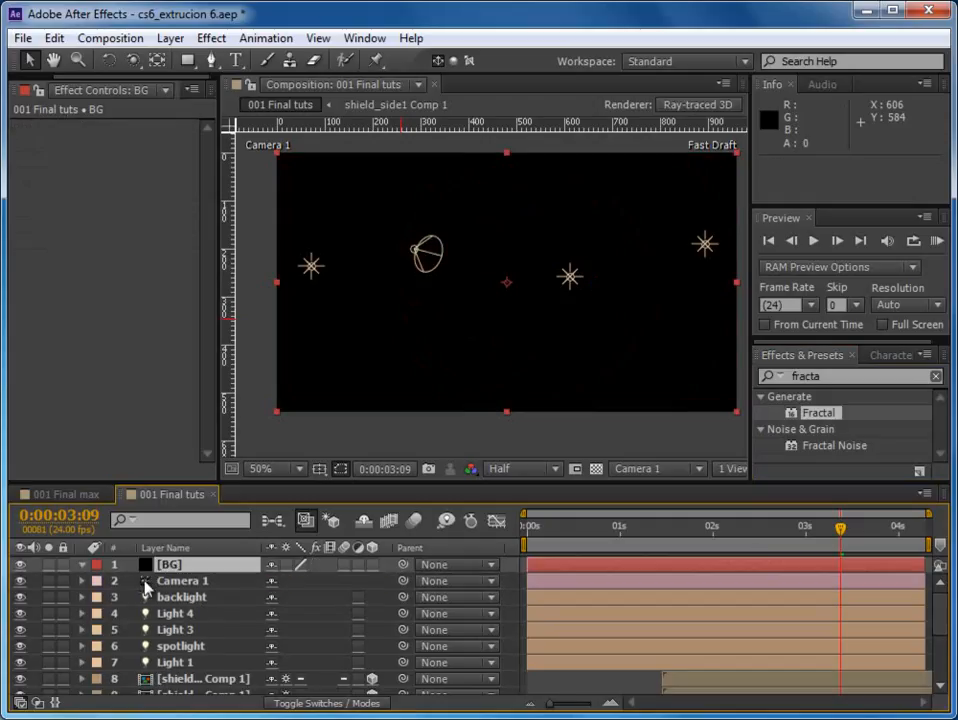
# Step: Apply the Fractal Noise effect to the BG solid layer
pyautogui.moveTo(819, 448); pyautogui.dragTo(727, 566)
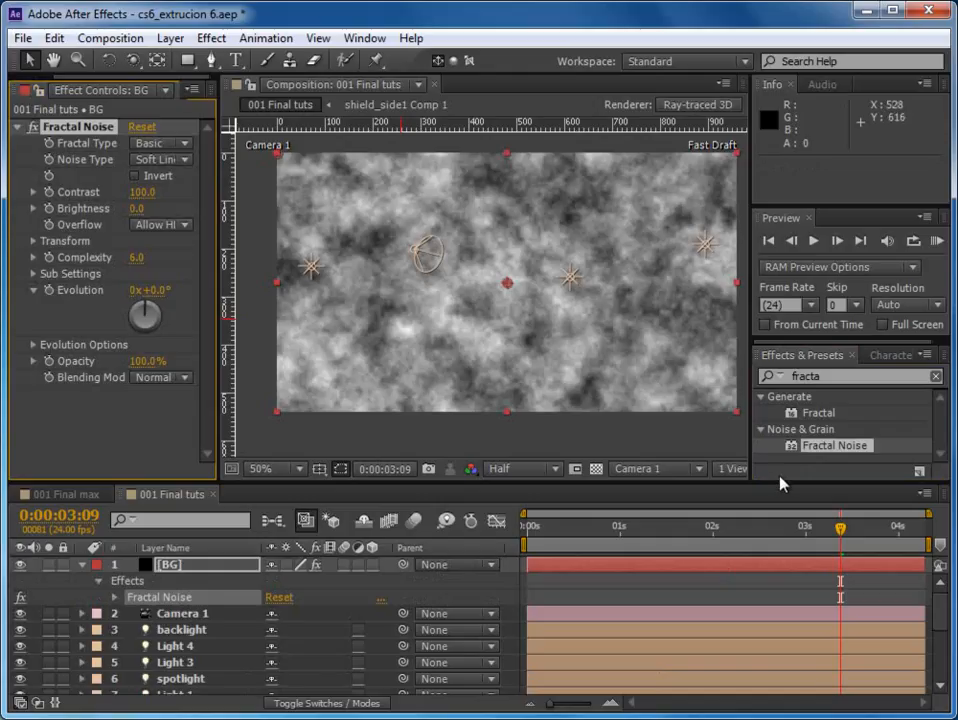
# Step: Set the BG Fractal Noise to fractal type Strings, noise type Spline, contrast 150 and brightness -31
pyautogui.click(174, 144)
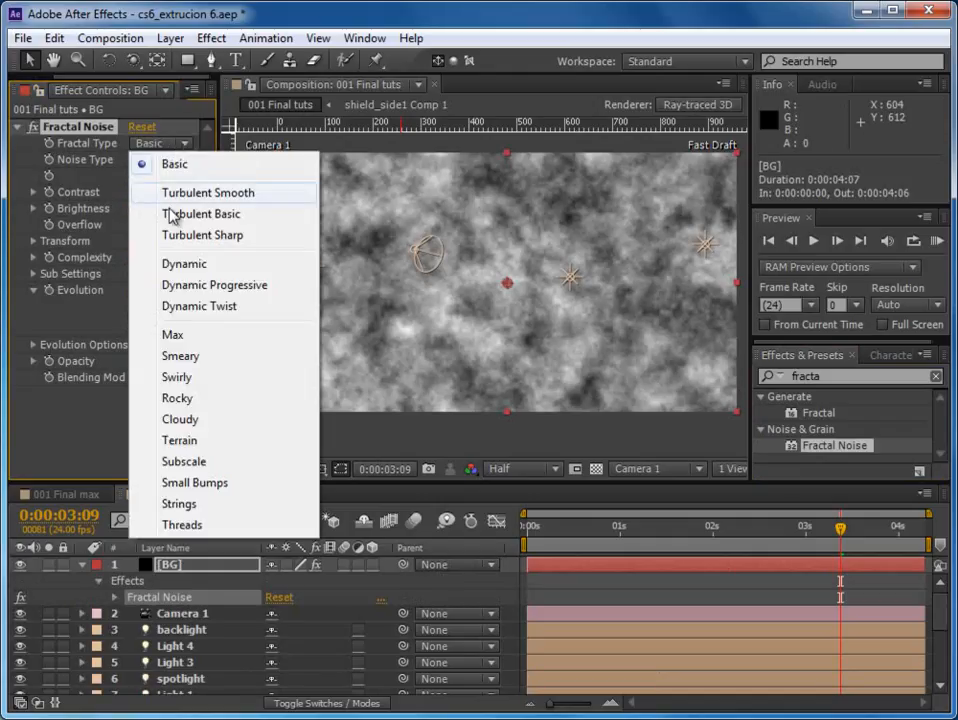
pyautogui.click(182, 504)
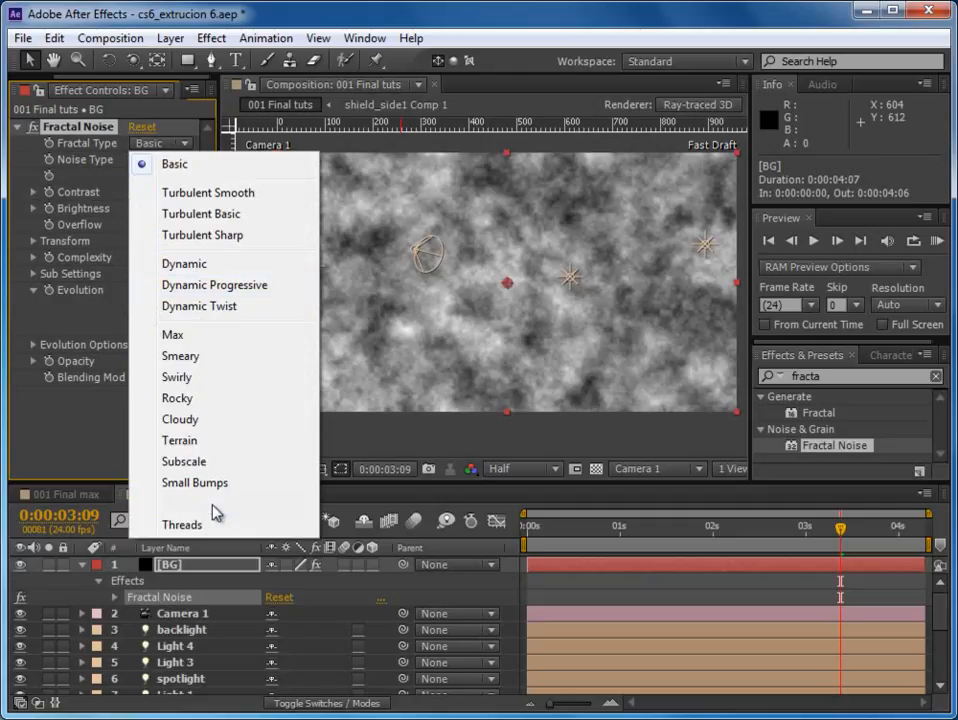
pyautogui.click(166, 160)
pyautogui.click(176, 244)
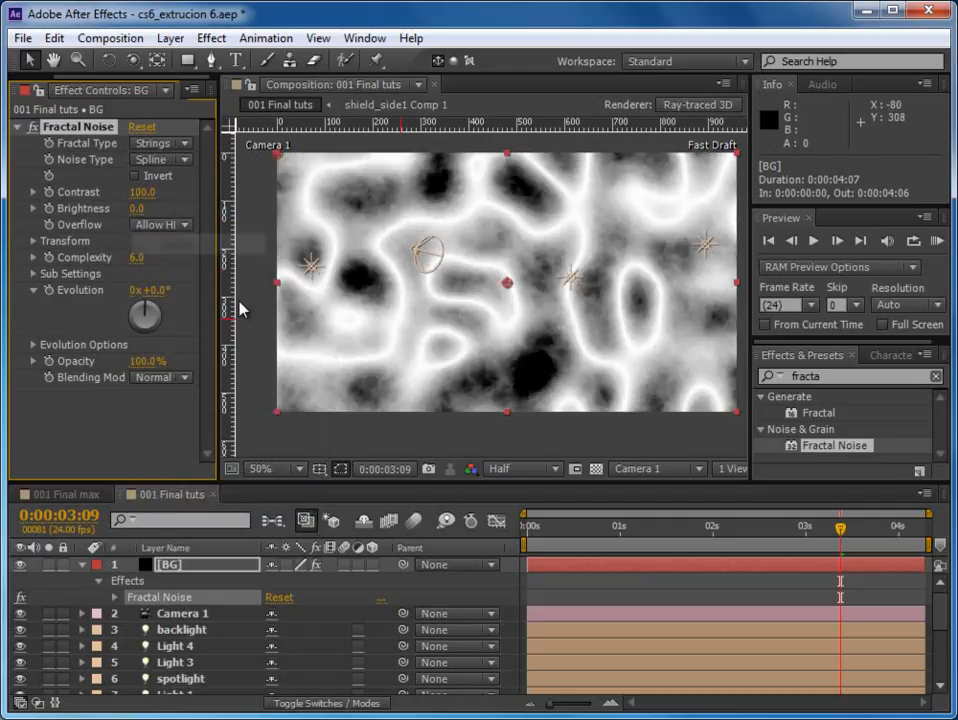
pyautogui.moveTo(251, 271); pyautogui.dragTo(275, 272)
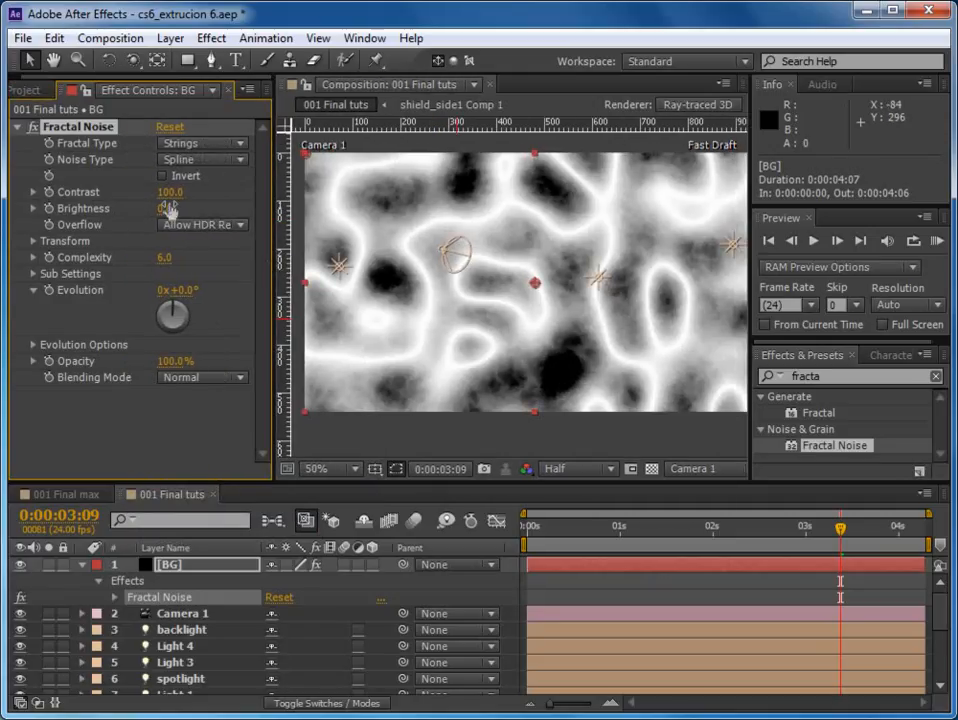
pyautogui.moveTo(167, 208); pyautogui.dragTo(212, 191)
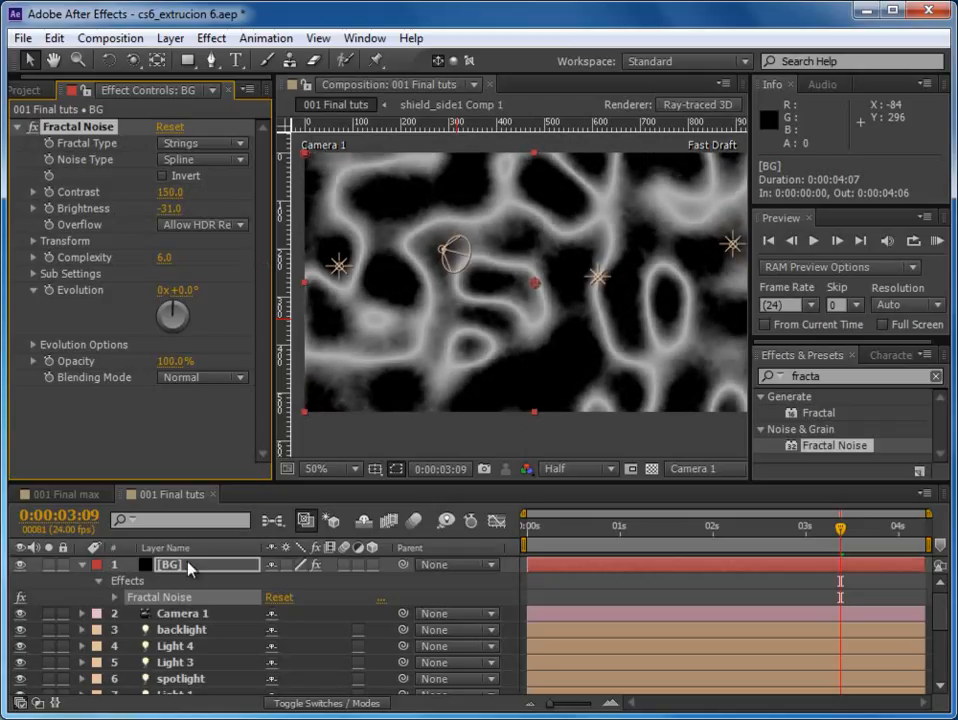
# Step: Move the BG layer to the bottom of the layer stack, below Shape Layer 2
pyautogui.moveTo(229, 486); pyautogui.dragTo(229, 438)
pyautogui.scroll(-2, 358, 227)
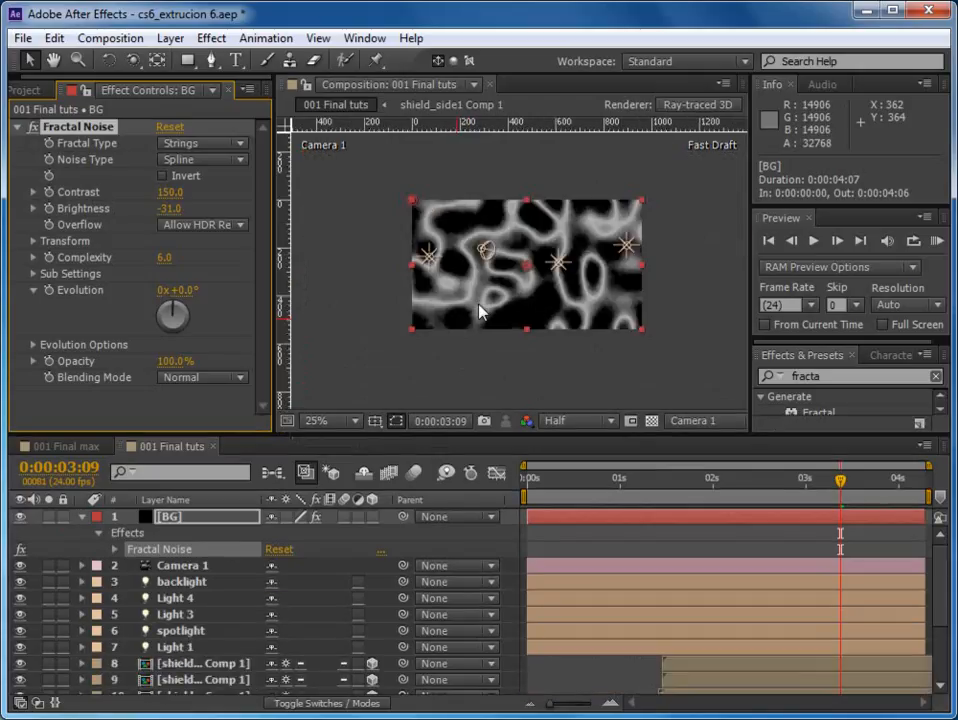
pyautogui.moveTo(160, 516); pyautogui.dragTo(183, 696)
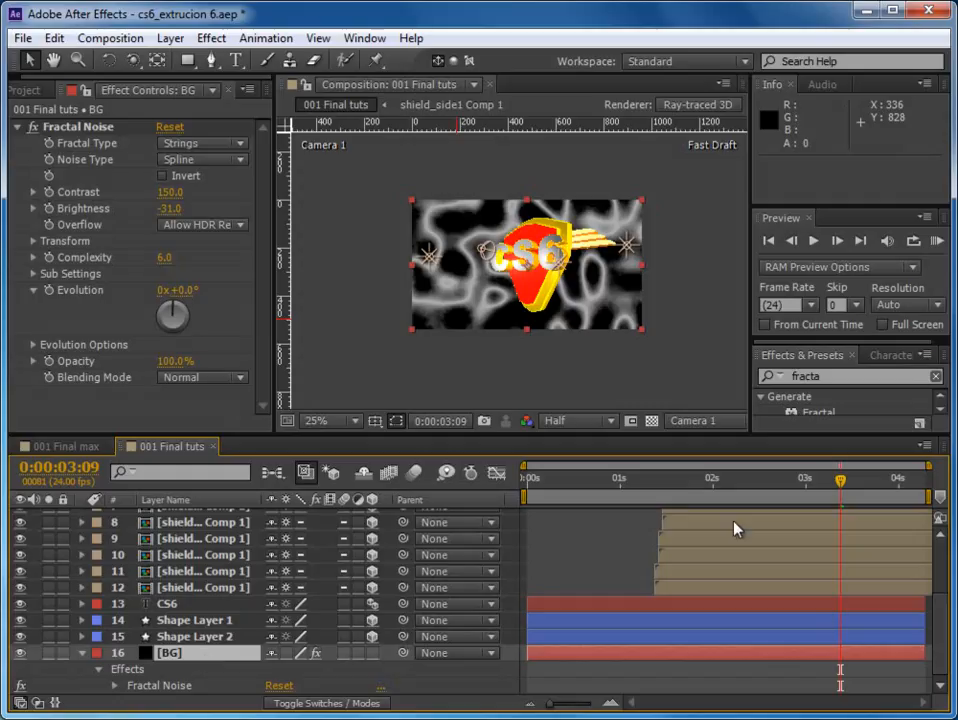
# Step: Switch the composition's fast previews to Off (Final Quality) and view it at 50%
pyautogui.moveTo(750, 393); pyautogui.dragTo(897, 378)
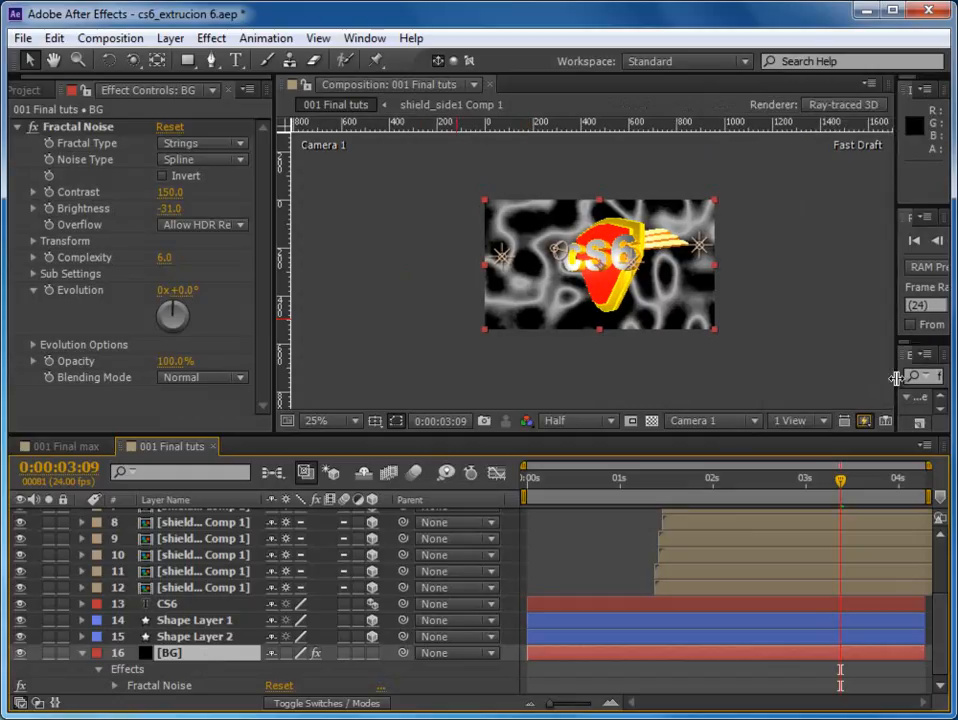
pyautogui.click(864, 421)
pyautogui.click(885, 502)
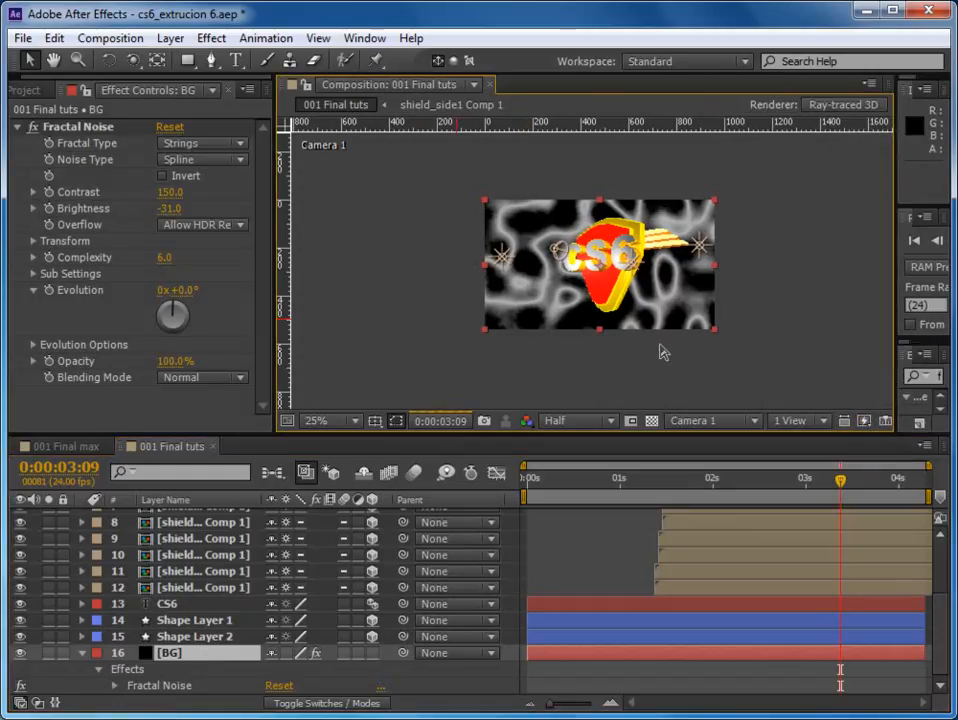
pyautogui.press('.')
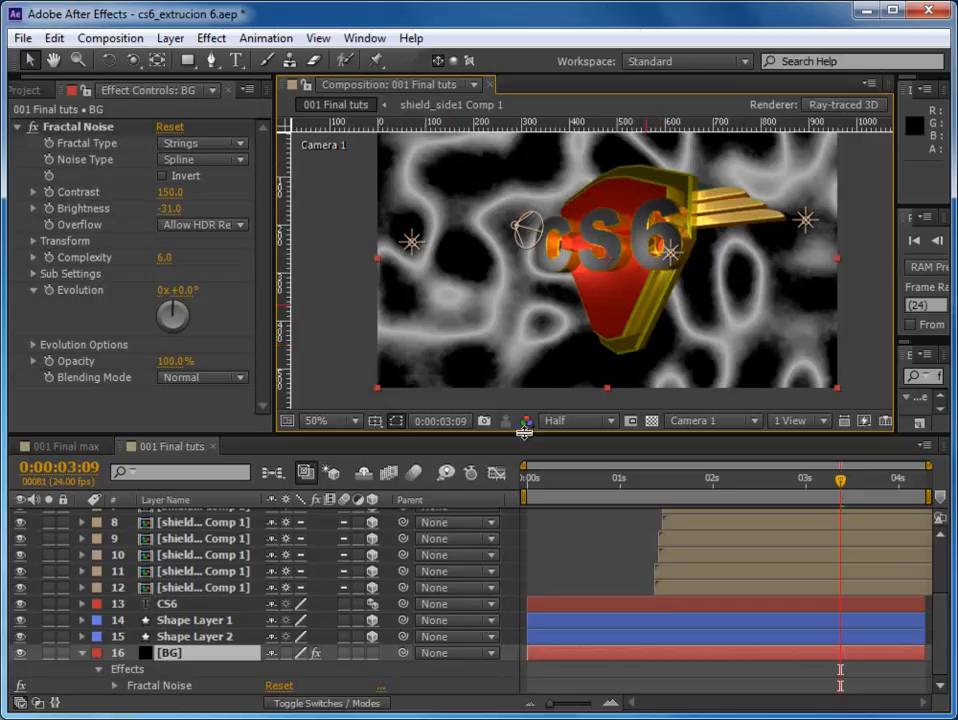
# Step: Convert the BG solid into an environment layer
pyautogui.moveTo(524, 431); pyautogui.dragTo(524, 441)
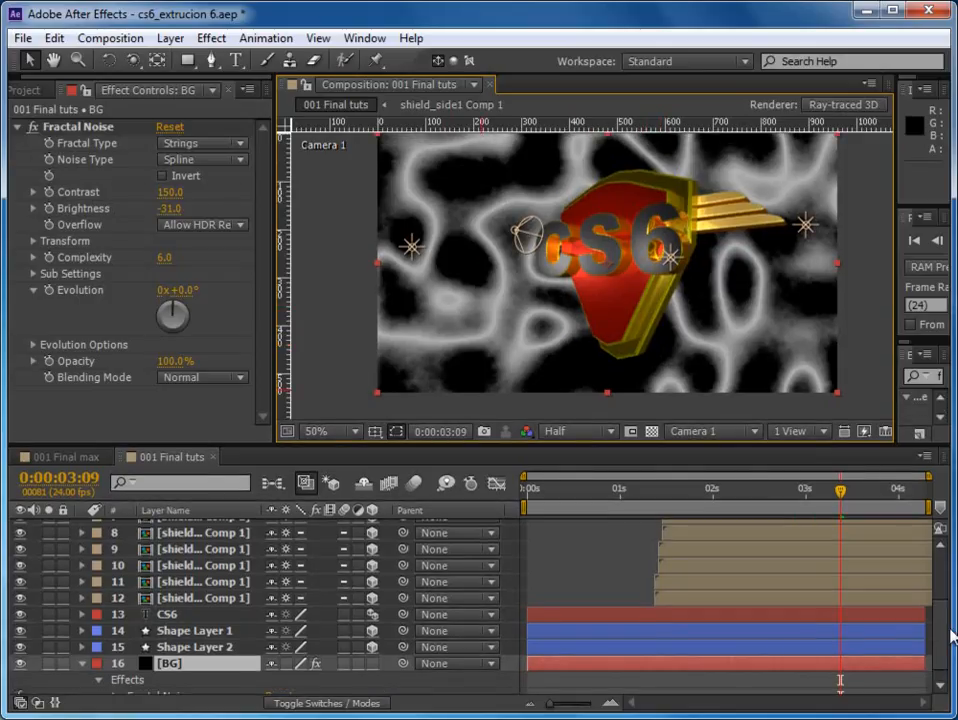
pyautogui.moveTo(944, 636); pyautogui.dragTo(944, 646)
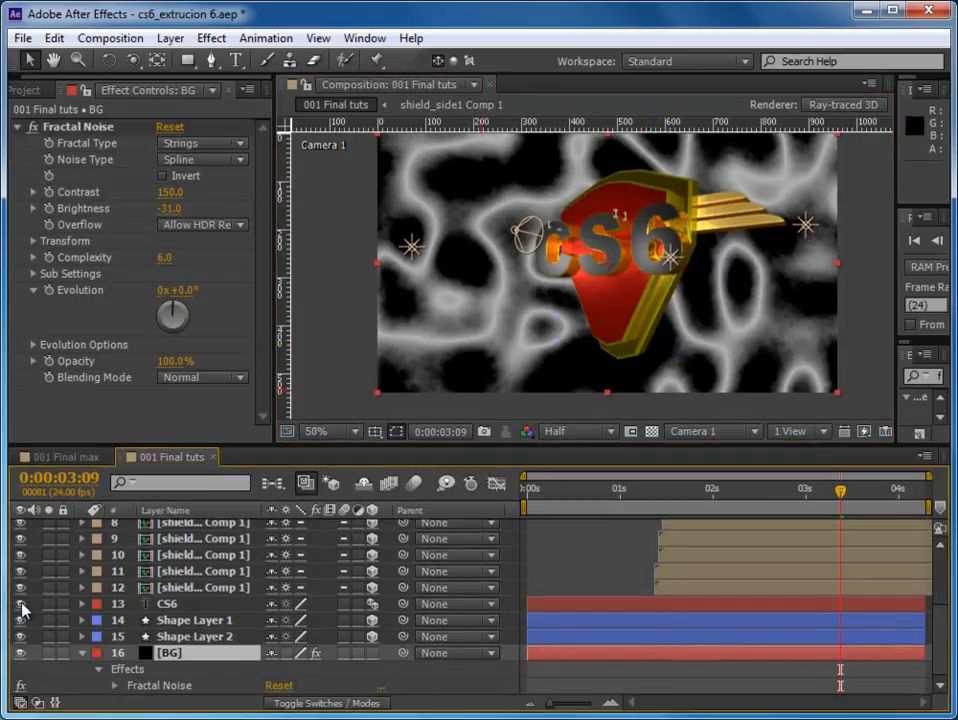
pyautogui.rightClick(160, 655)
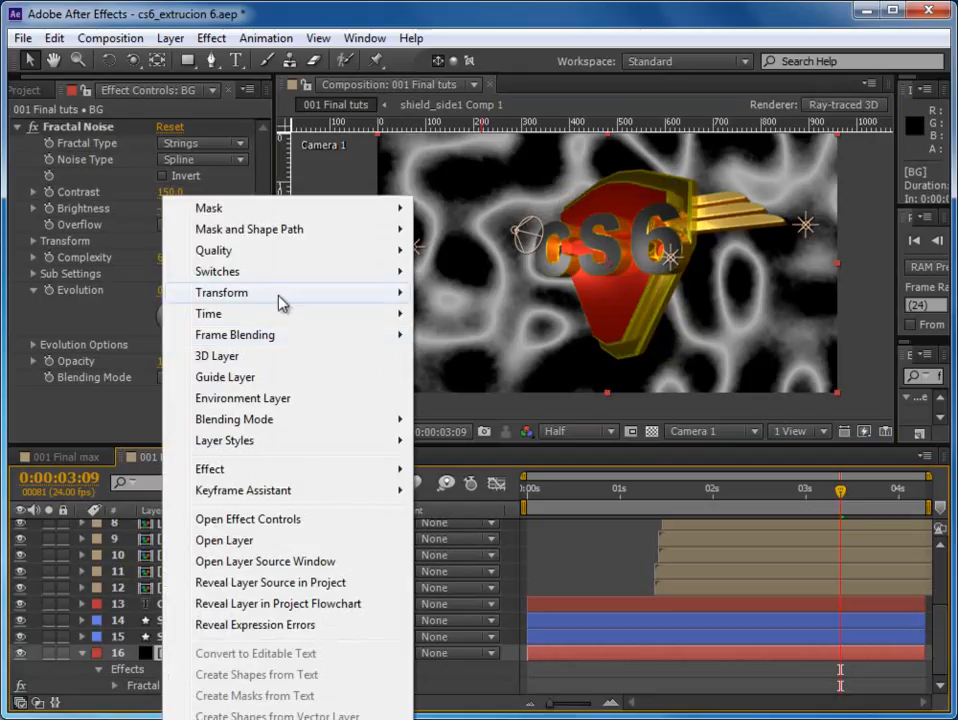
pyautogui.click(263, 399)
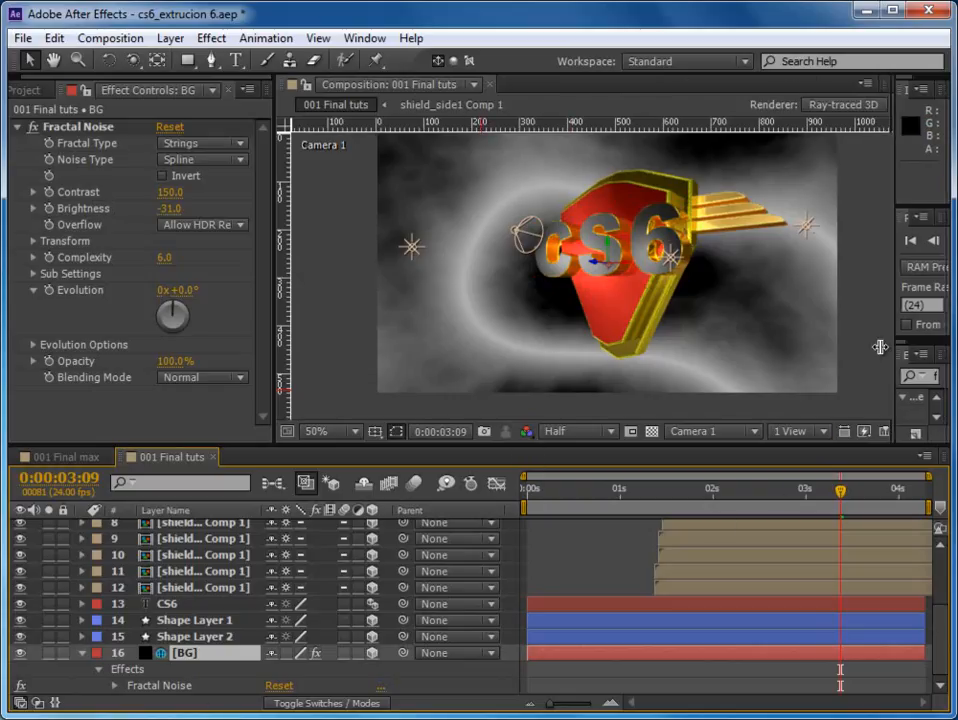
# Step: Find the Tritone effect by searching for "trito" and apply it to the BG layer
pyautogui.moveTo(895, 353); pyautogui.dragTo(716, 356)
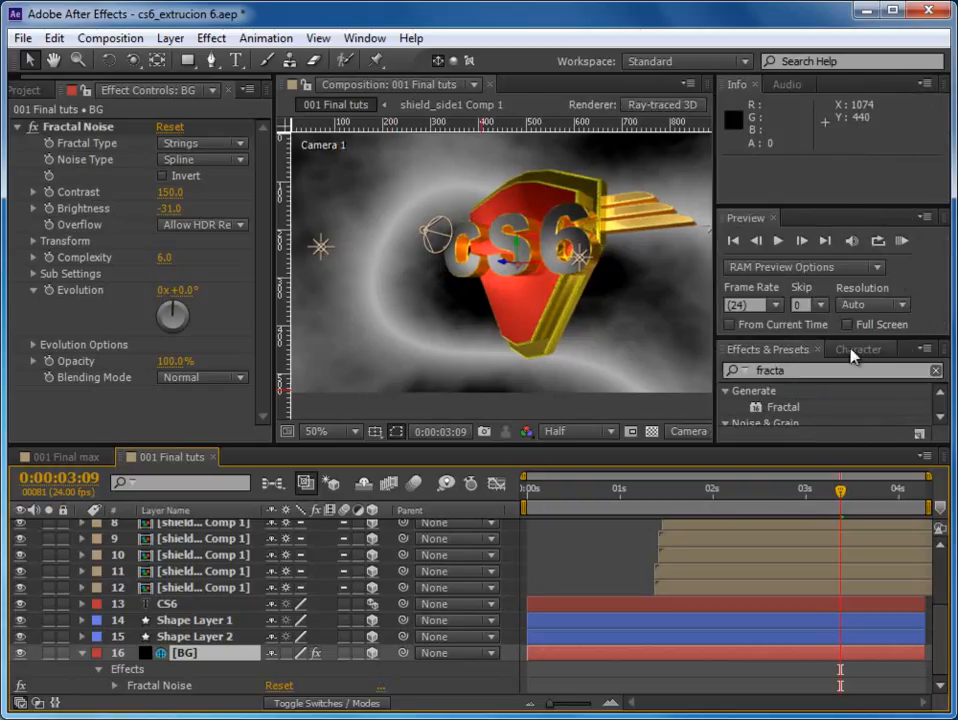
pyautogui.click(780, 370)
pyautogui.write('trit')
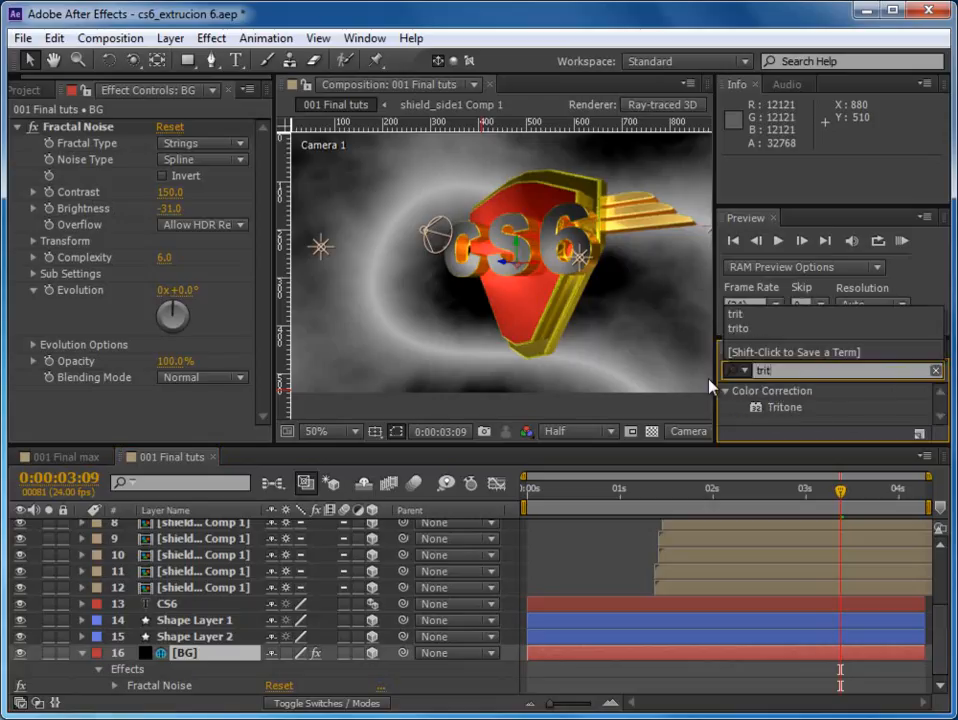
pyautogui.write('o')
pyautogui.click(780, 407)
pyautogui.moveTo(787, 410); pyautogui.dragTo(665, 648)
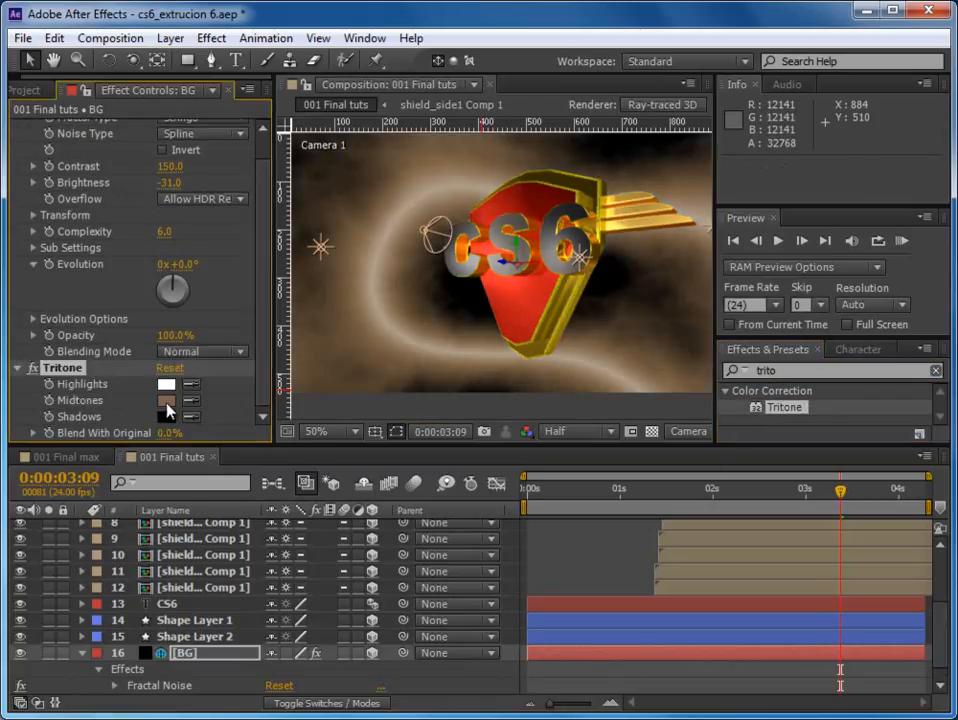
# Step: Set the Tritone midtones to a saturated orange, and toggle the BG layer's visibility off and on to compare
pyautogui.click(167, 410)
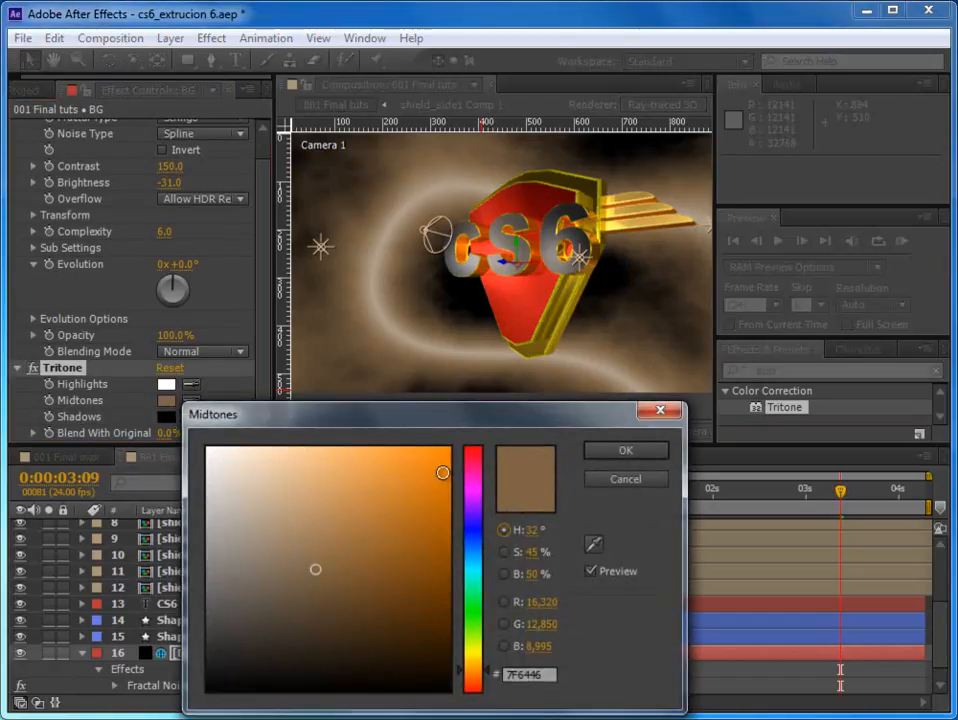
pyautogui.click(447, 472)
pyautogui.click(625, 450)
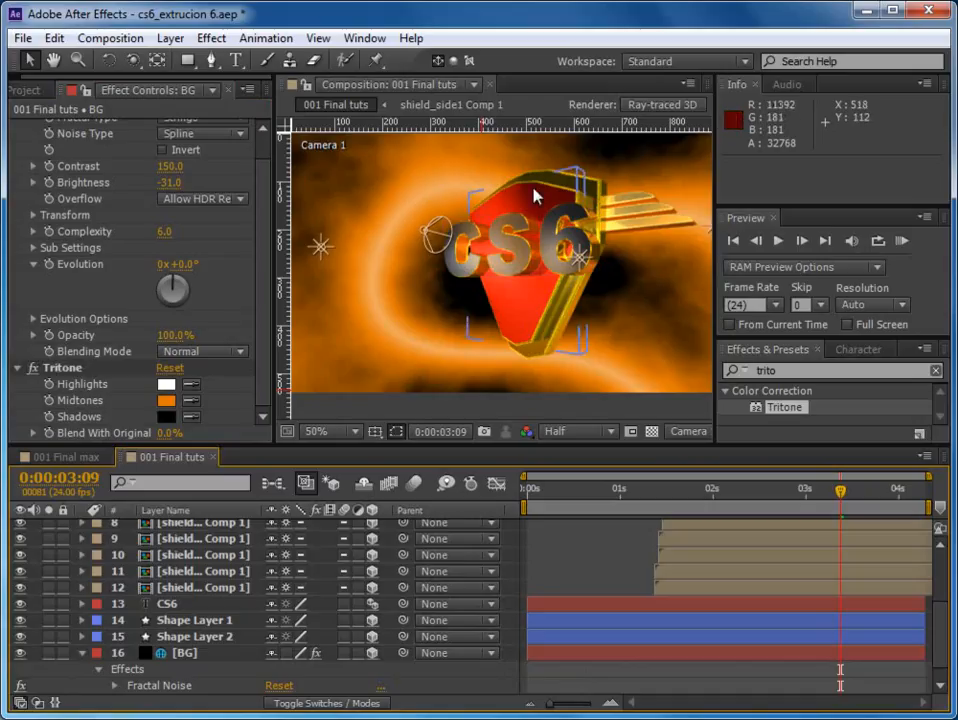
pyautogui.click(20, 653)
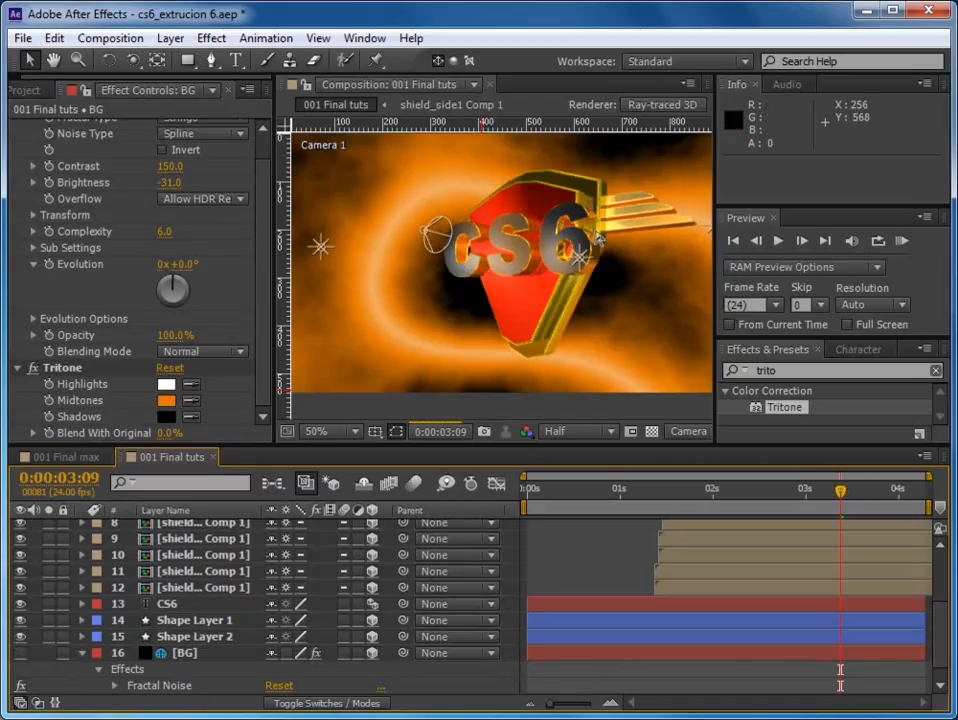
pyautogui.click(20, 654)
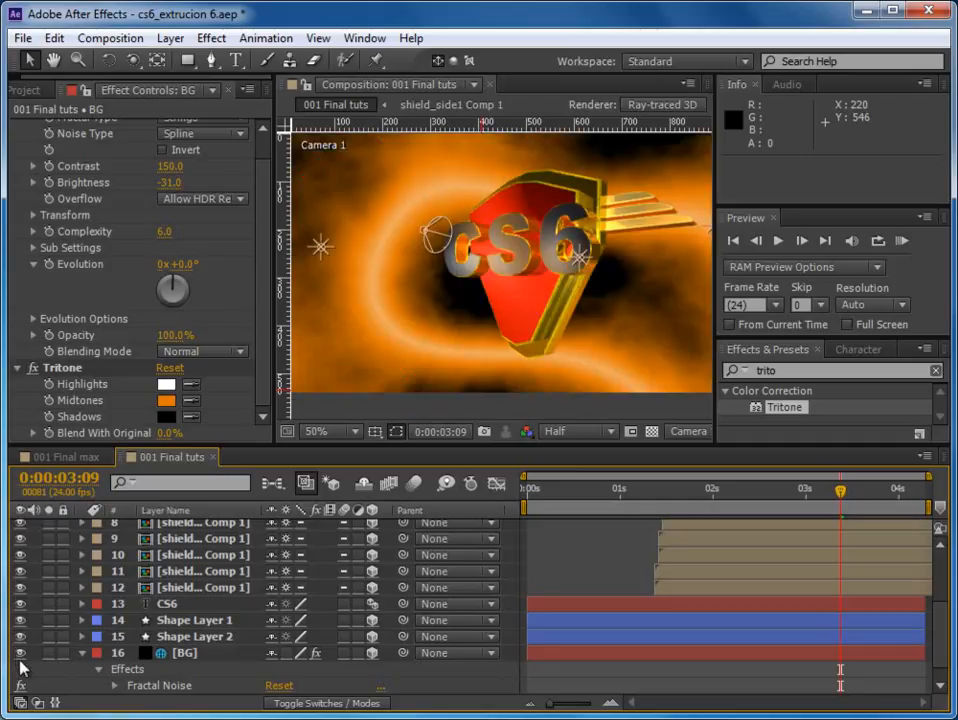
# Step: Raise the contrast of the BG layer's Fractal Noise to 202
pyautogui.click(179, 658)
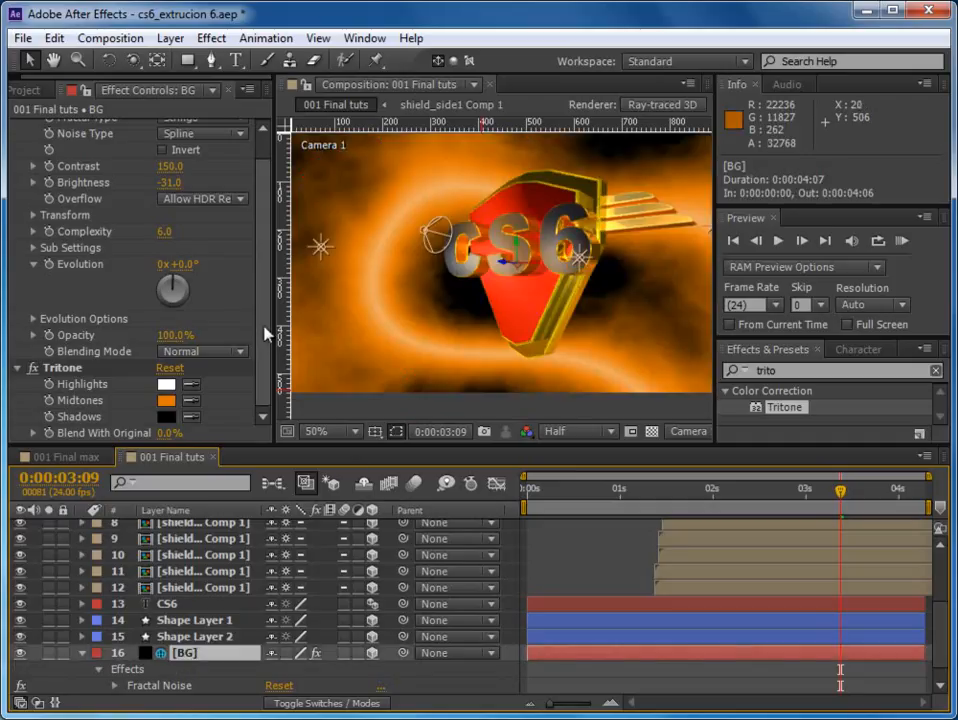
pyautogui.scroll(1, 266, 328)
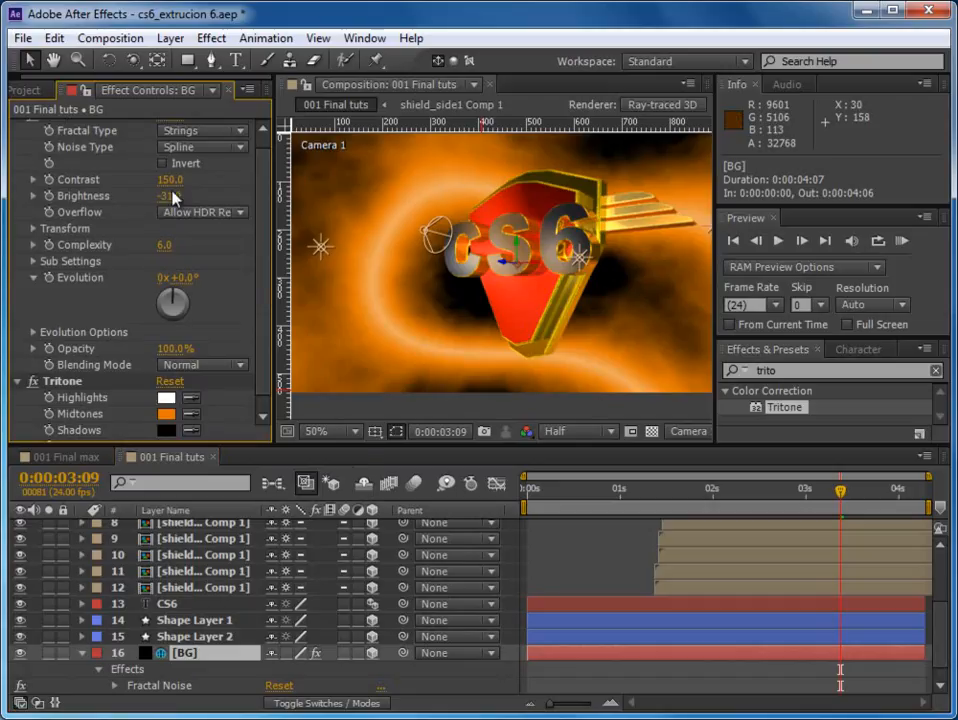
pyautogui.moveTo(170, 180); pyautogui.dragTo(216, 175)
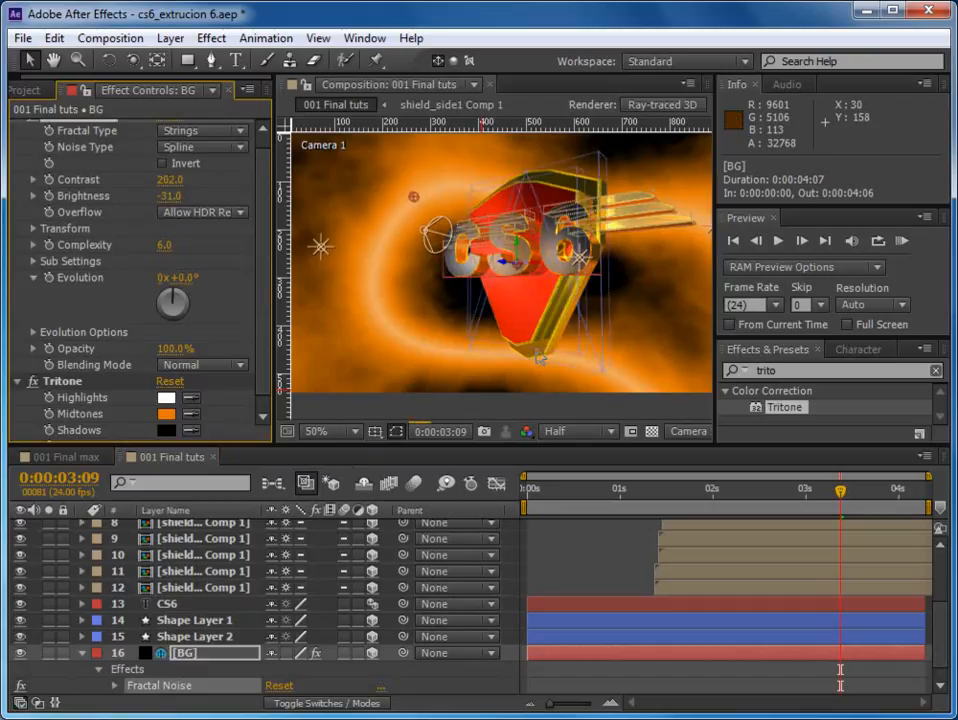
# Step: Enlarge the composition view and switch the fast previews mode to Draft
pyautogui.moveTo(716, 391); pyautogui.dragTo(861, 386)
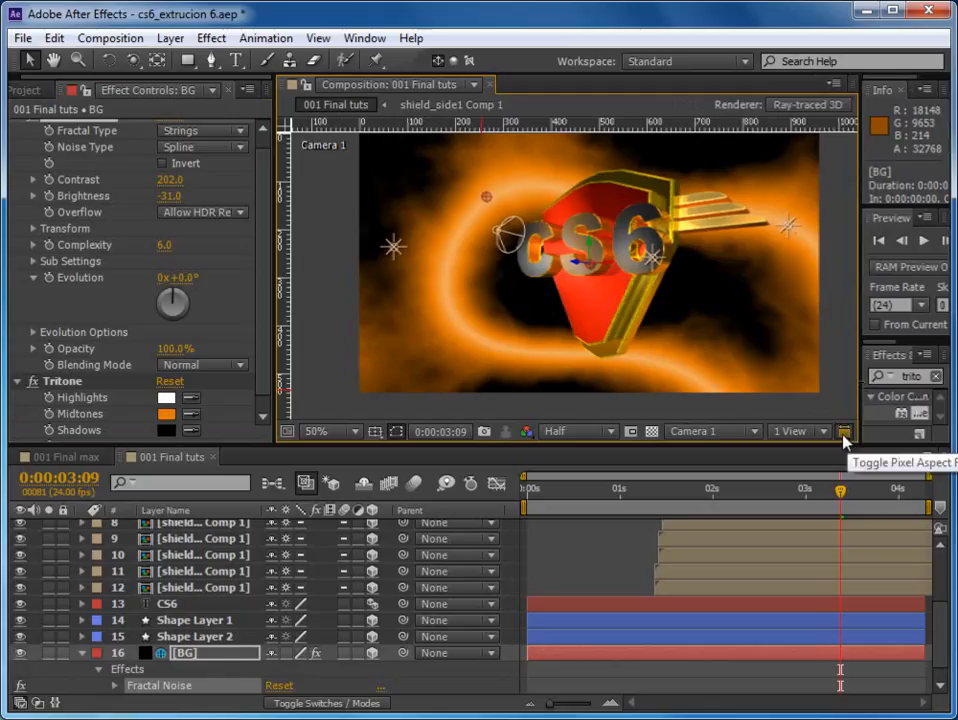
pyautogui.moveTo(858, 430); pyautogui.dragTo(906, 432)
pyautogui.click(845, 432)
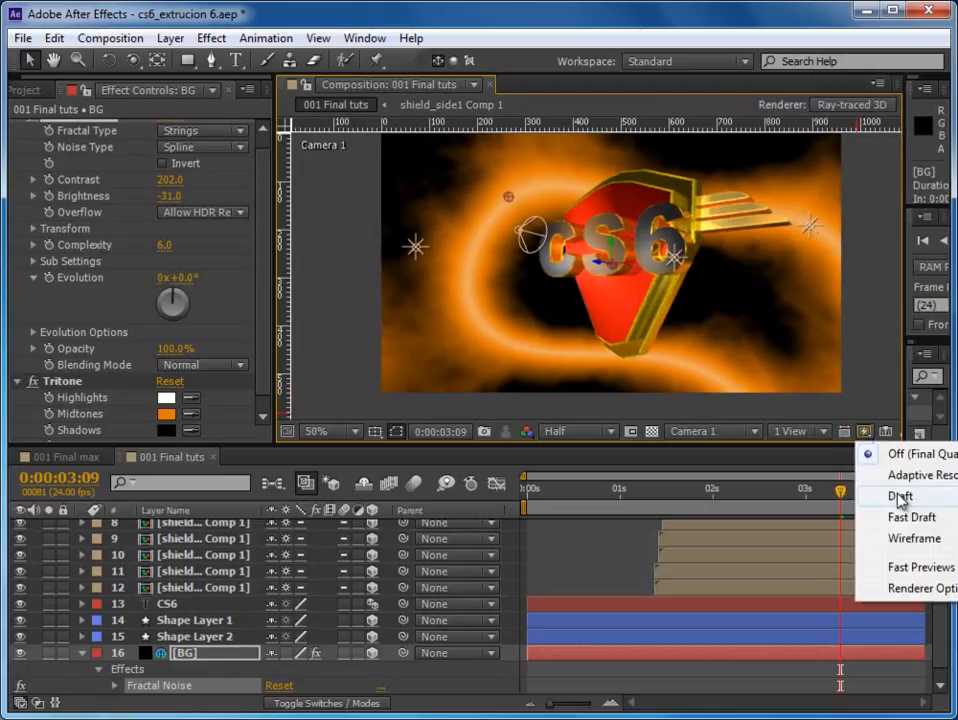
pyautogui.click(842, 557)
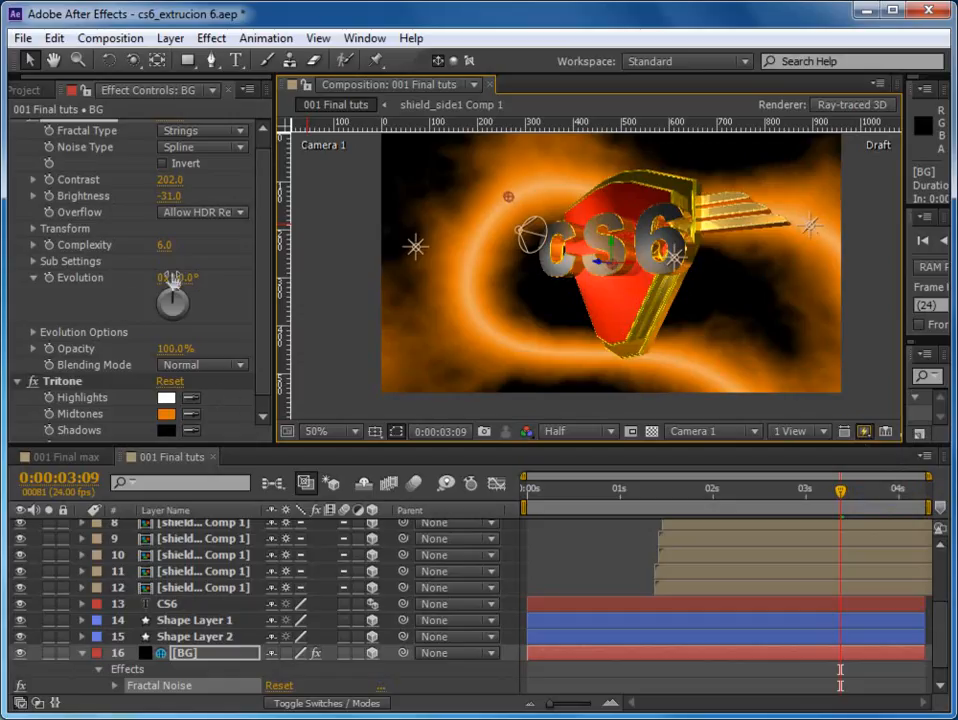
# Step: Adjust the BG Fractal Noise to contrast 176, brightness -70 and a uniform transform scale of 515.6
pyautogui.moveTo(168, 180); pyautogui.dragTo(113, 189)
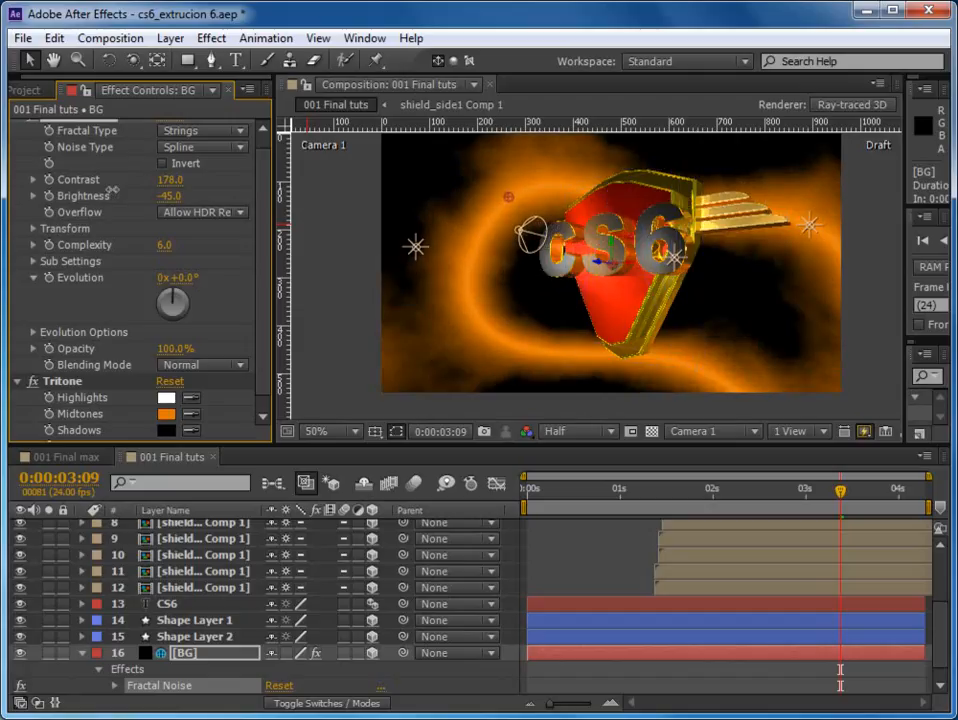
pyautogui.click(34, 229)
pyautogui.moveTo(162, 283); pyautogui.dragTo(318, 272)
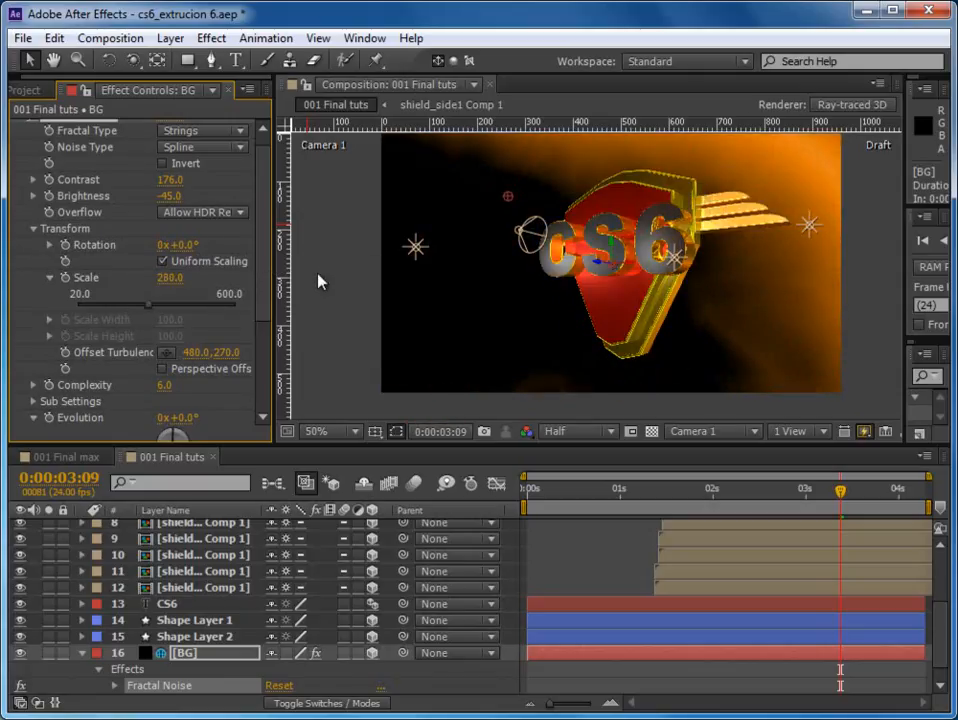
pyautogui.moveTo(167, 278); pyautogui.dragTo(212, 273)
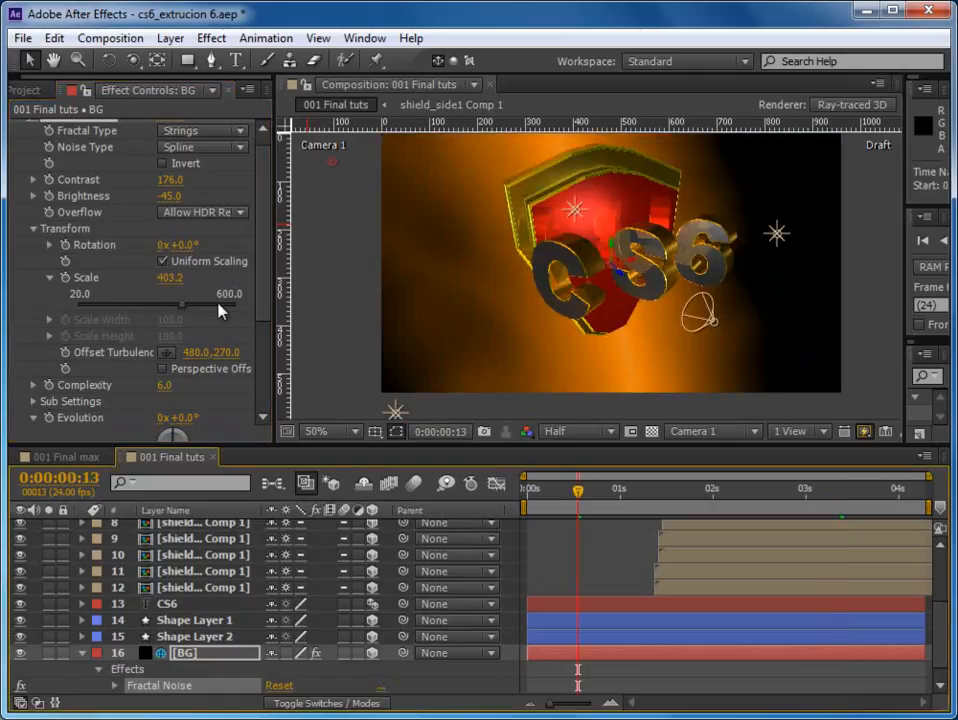
pyautogui.click(216, 304)
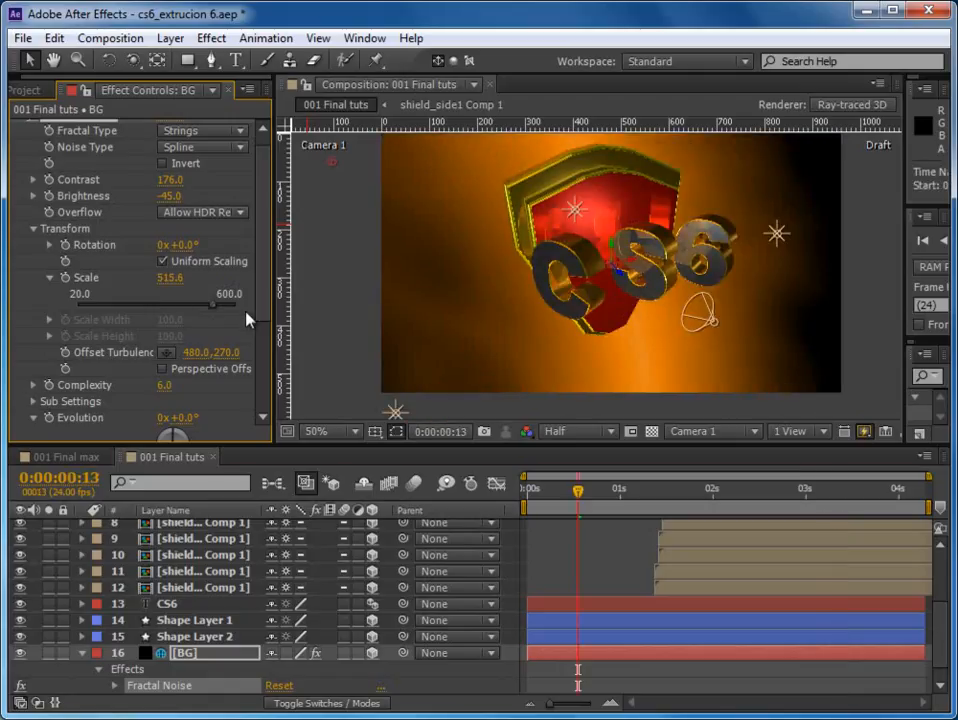
pyautogui.moveTo(135, 197)
pyautogui.mouseDown()
pyautogui.moveTo(124, 197)
pyautogui.moveTo(142, 194)
pyautogui.mouseUp()
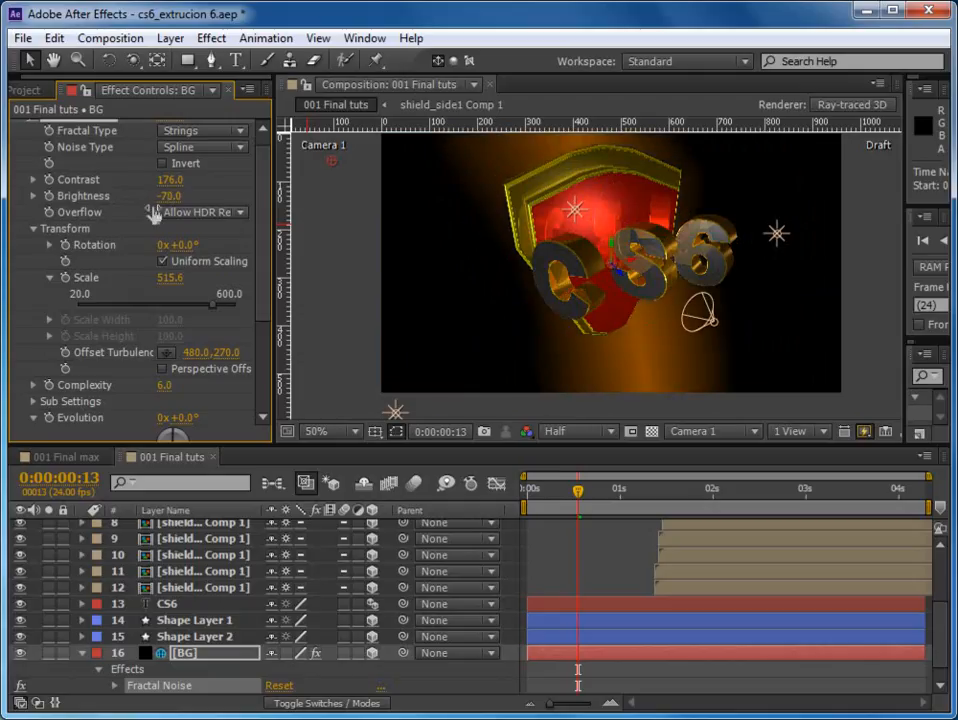
# Step: Check the darkened background at several frames, including 0:00:03:12 and 0:00:02:23
pyautogui.click(729, 490)
pyautogui.click(851, 490)
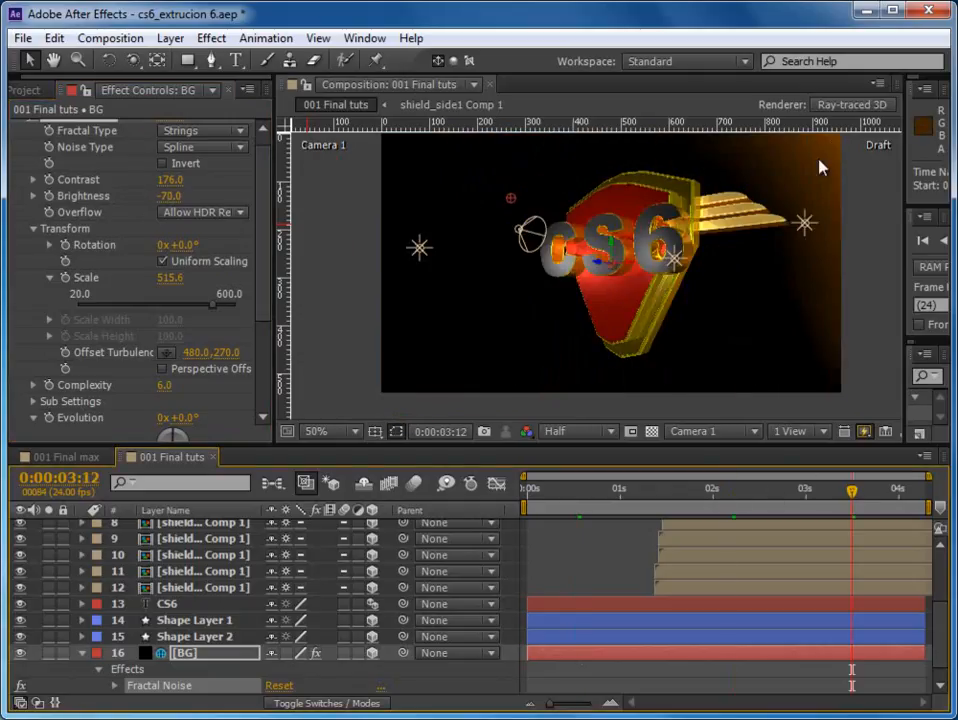
pyautogui.click(804, 490)
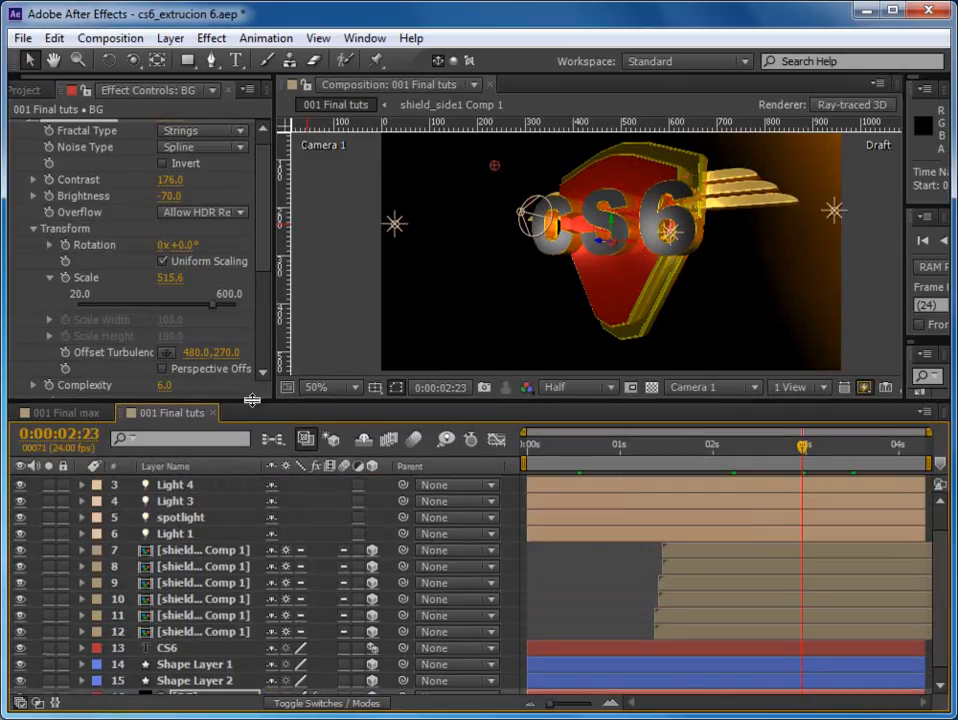
pyautogui.moveTo(252, 400); pyautogui.dragTo(252, 431)
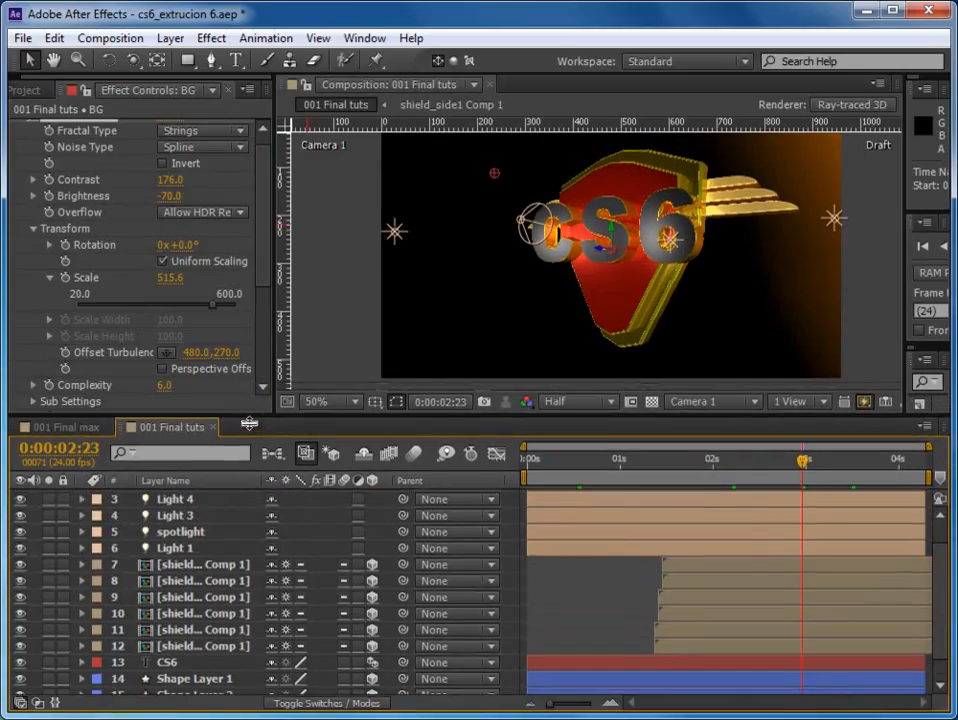
# Step: Widen the Info and Preview panel area and play a RAM preview of the 001 Final tuts composition
pyautogui.moveTo(903, 229); pyautogui.dragTo(759, 233)
pyautogui.click(937, 246)
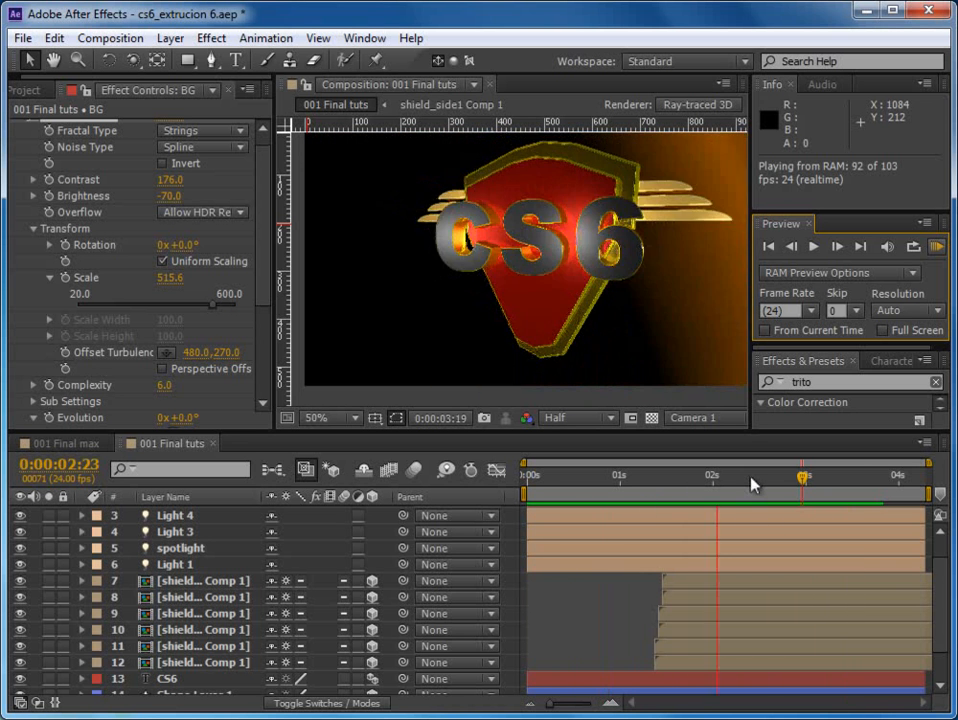
pyautogui.press('space')
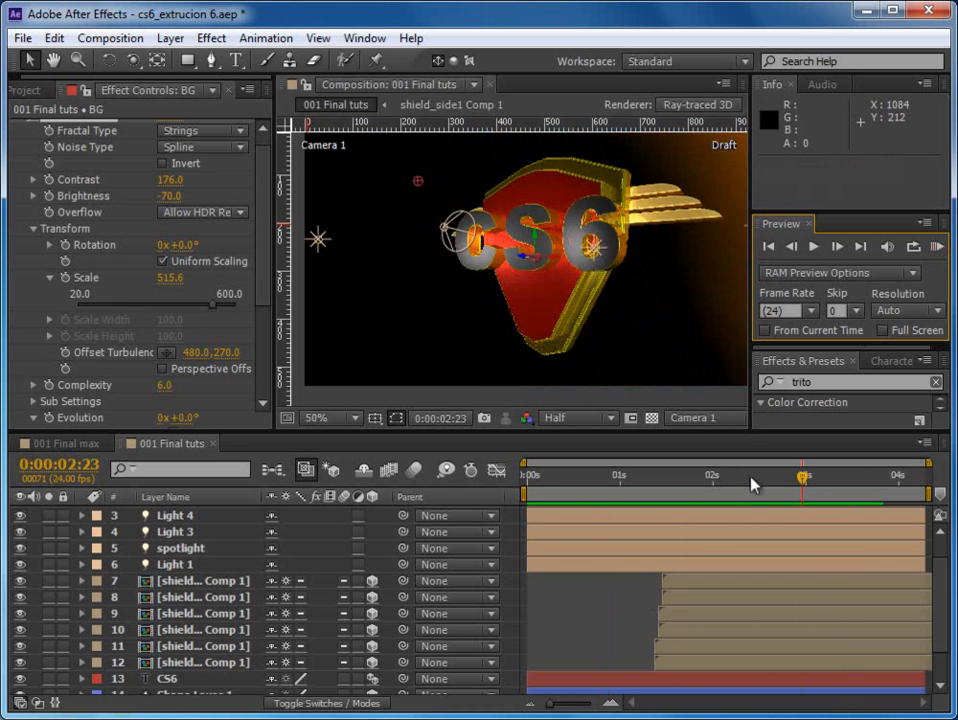
# Step: Open the 001 Final max composition and view its logo animation at several frames, including 0:00:02:06 and 0:00:02:21
pyautogui.click(32, 90)
pyautogui.doubleClick(92, 262)
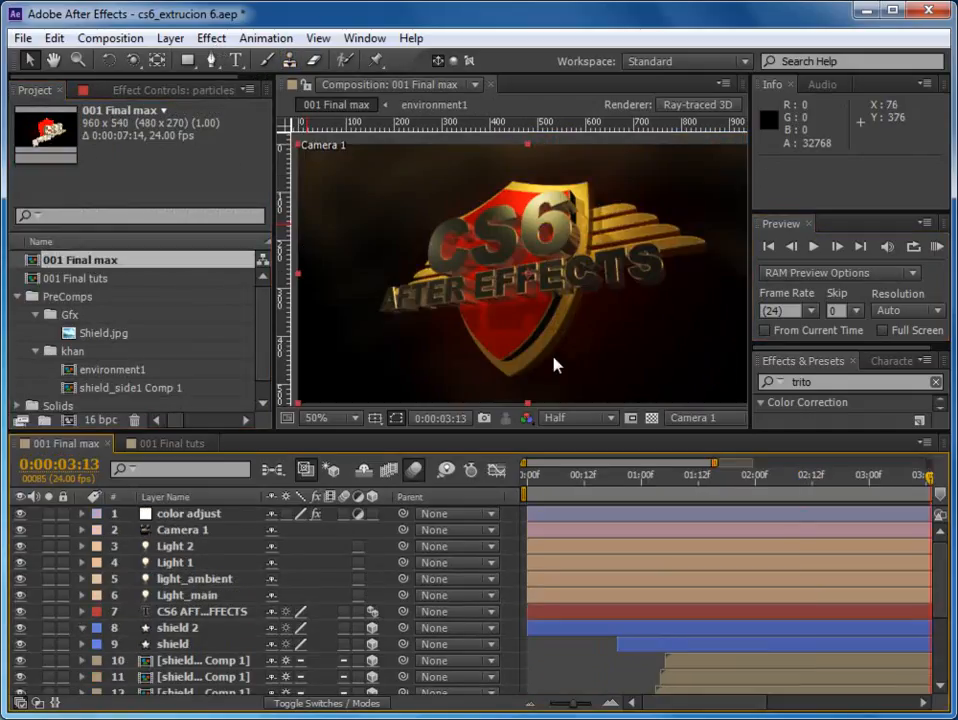
pyautogui.click(623, 478)
pyautogui.click(784, 484)
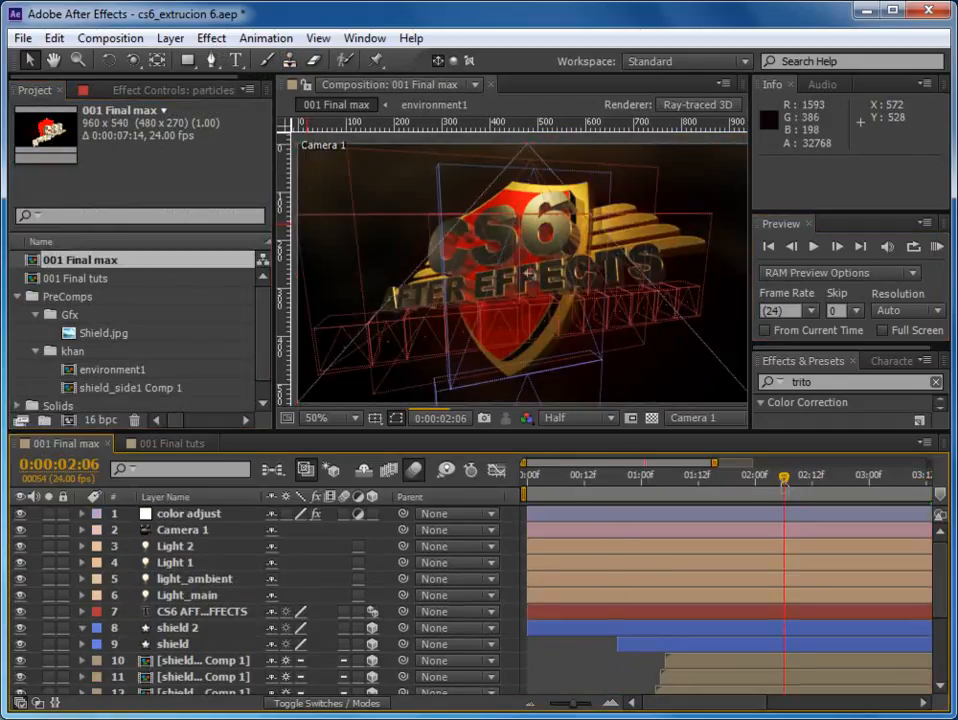
pyautogui.click(855, 478)
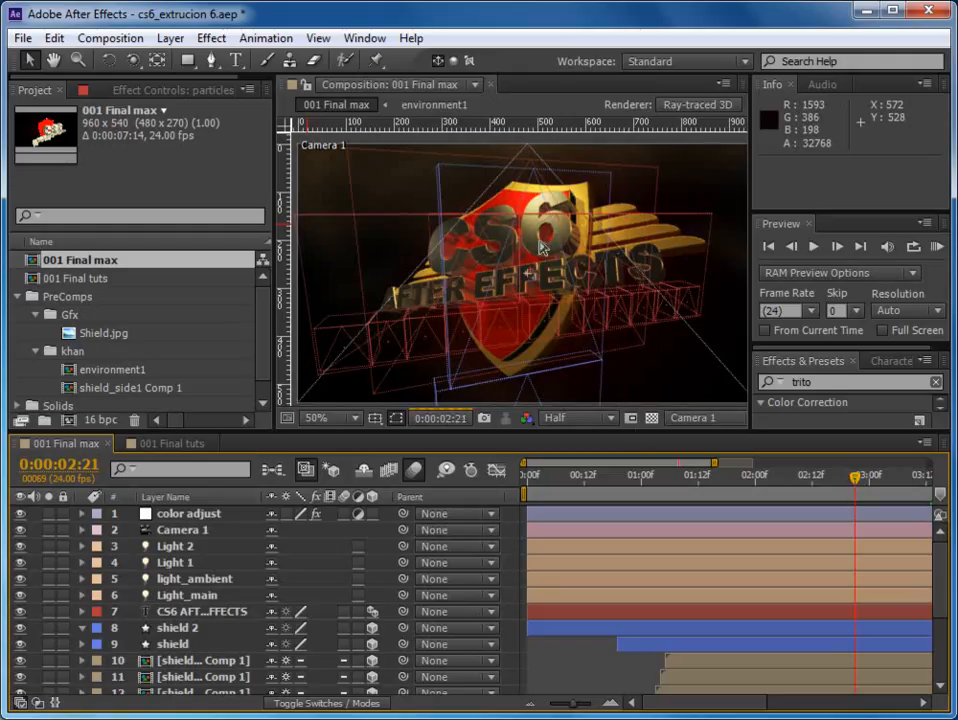
# Step: Examine the Light_main, particles, shadow and environment1 layers of the 001 Final max composition one by one
pyautogui.click(190, 596)
pyautogui.moveTo(940, 598); pyautogui.dragTo(948, 657)
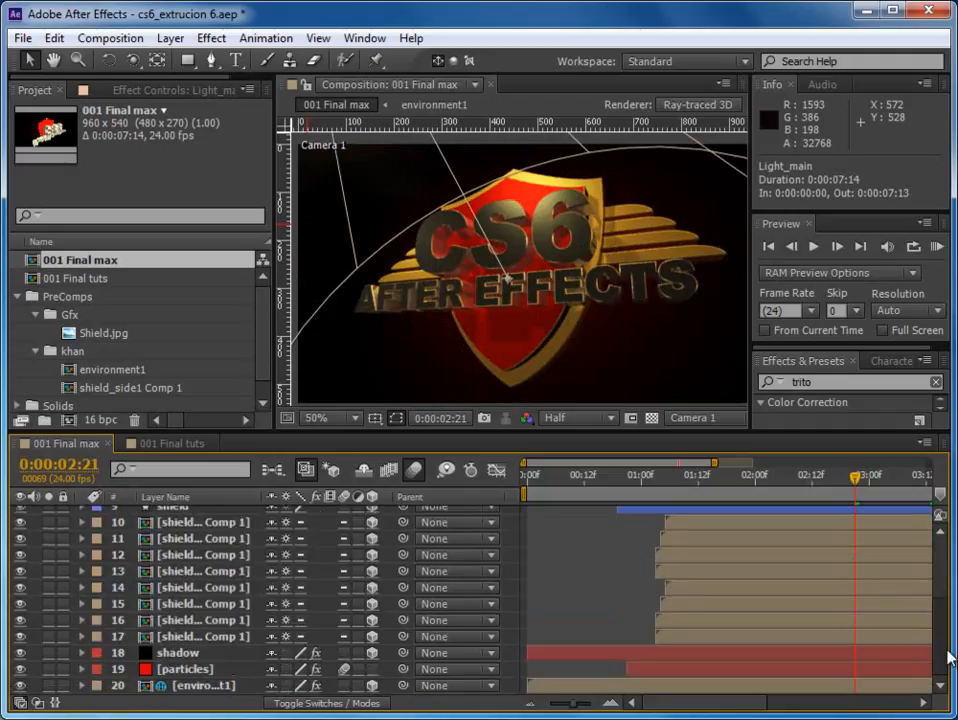
pyautogui.click(185, 669)
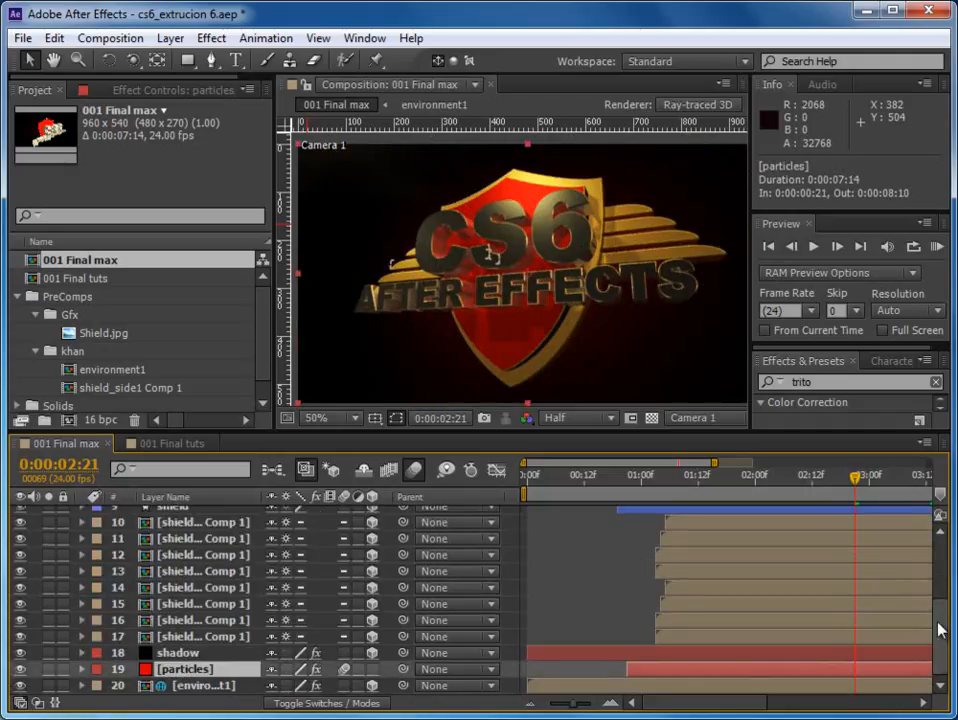
pyautogui.scroll(1, 940, 628)
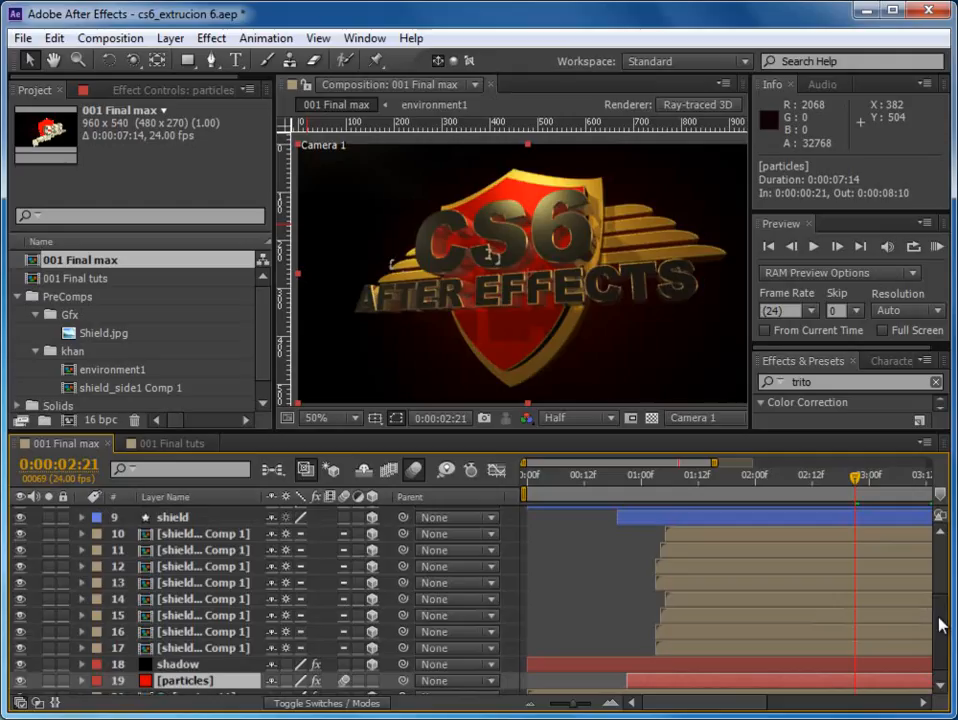
pyautogui.scroll(-1, 940, 625)
pyautogui.click(175, 653)
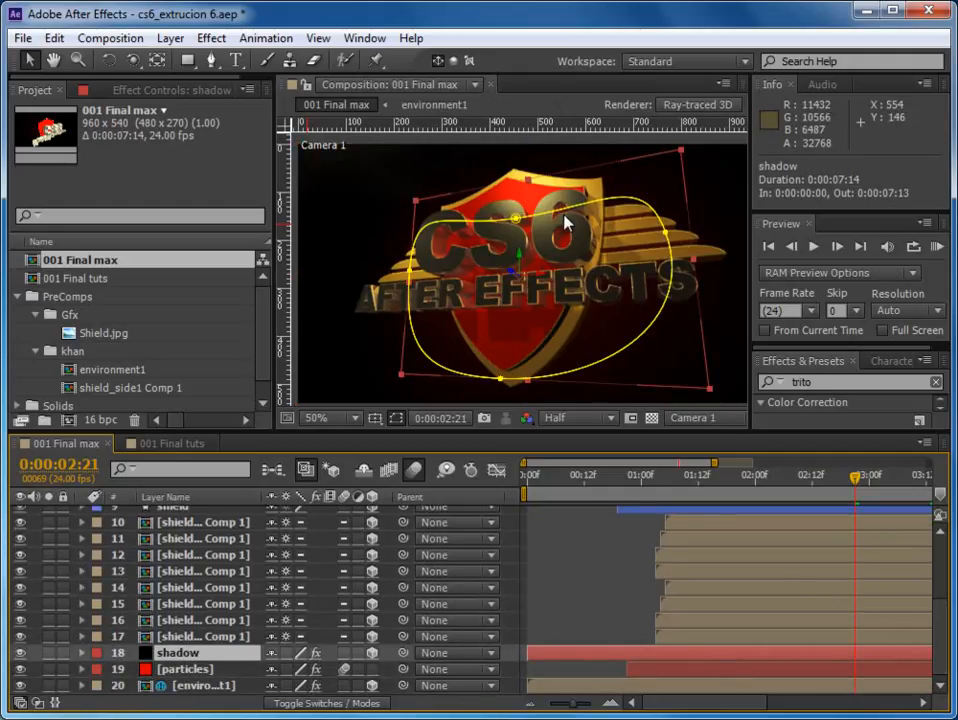
pyautogui.click(215, 685)
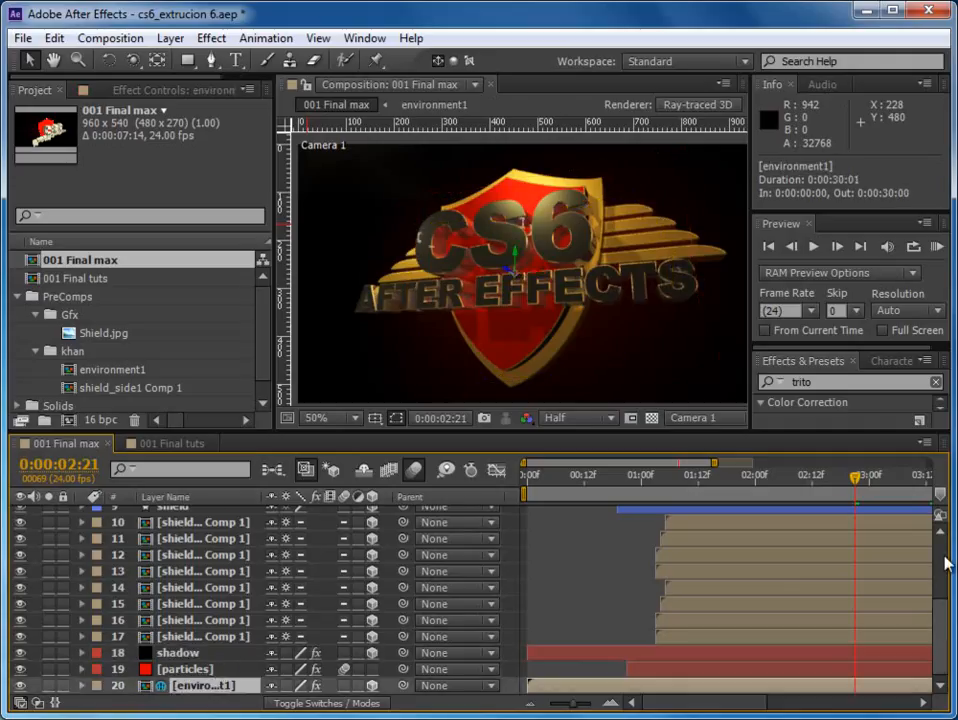
# Step: Select the color adjust layer and check the finished composition at 0:00:00:14 and 0:00:02:03
pyautogui.scroll(3, 945, 563)
pyautogui.click(200, 513)
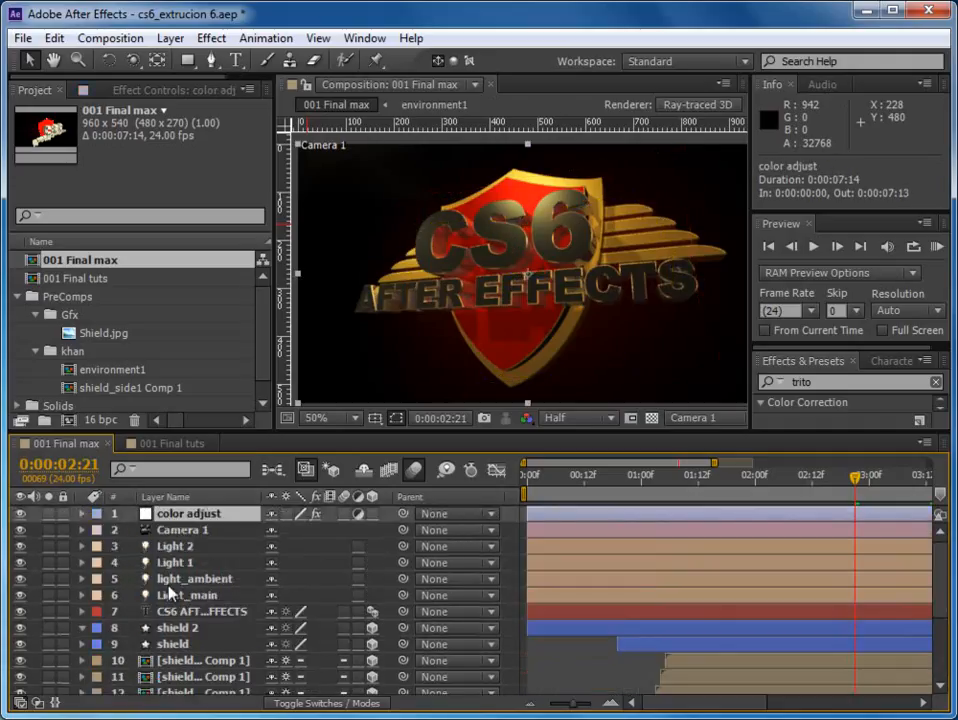
pyautogui.click(593, 476)
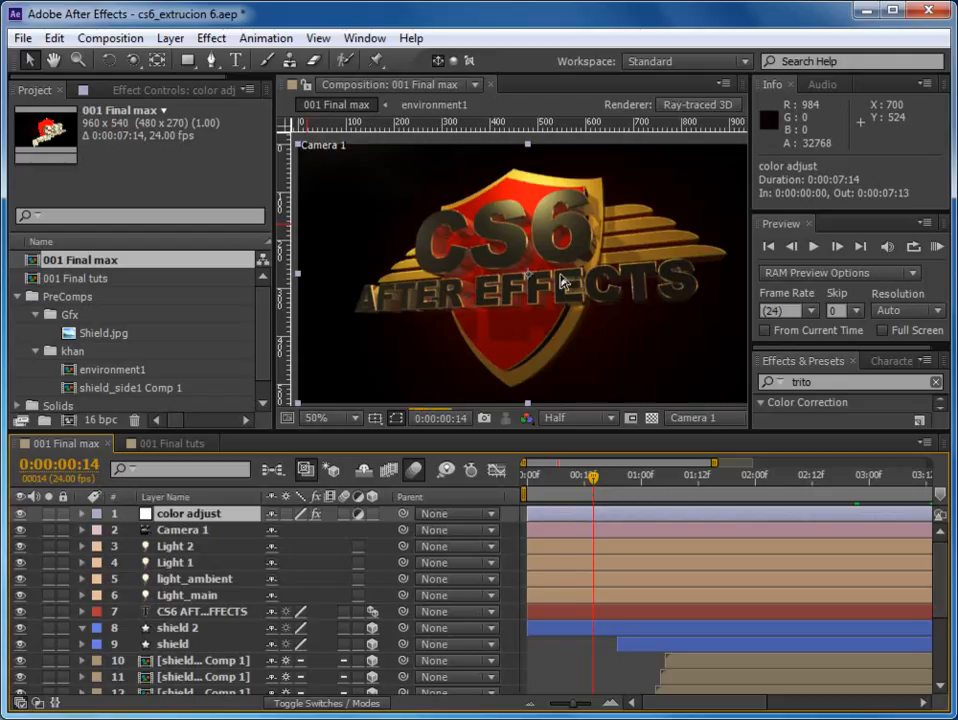
pyautogui.click(770, 477)
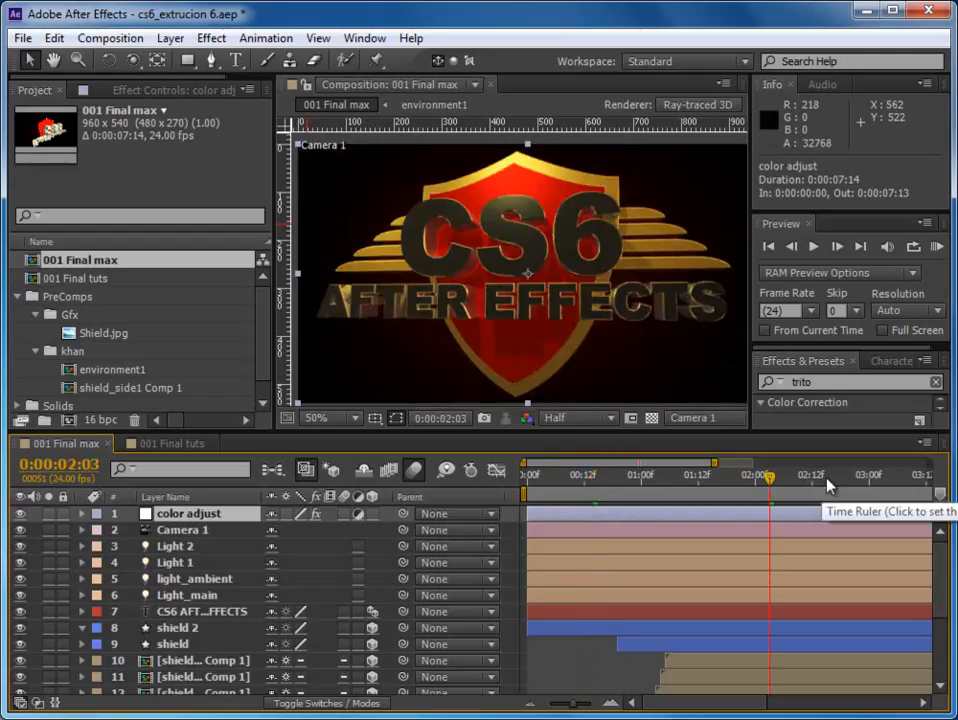